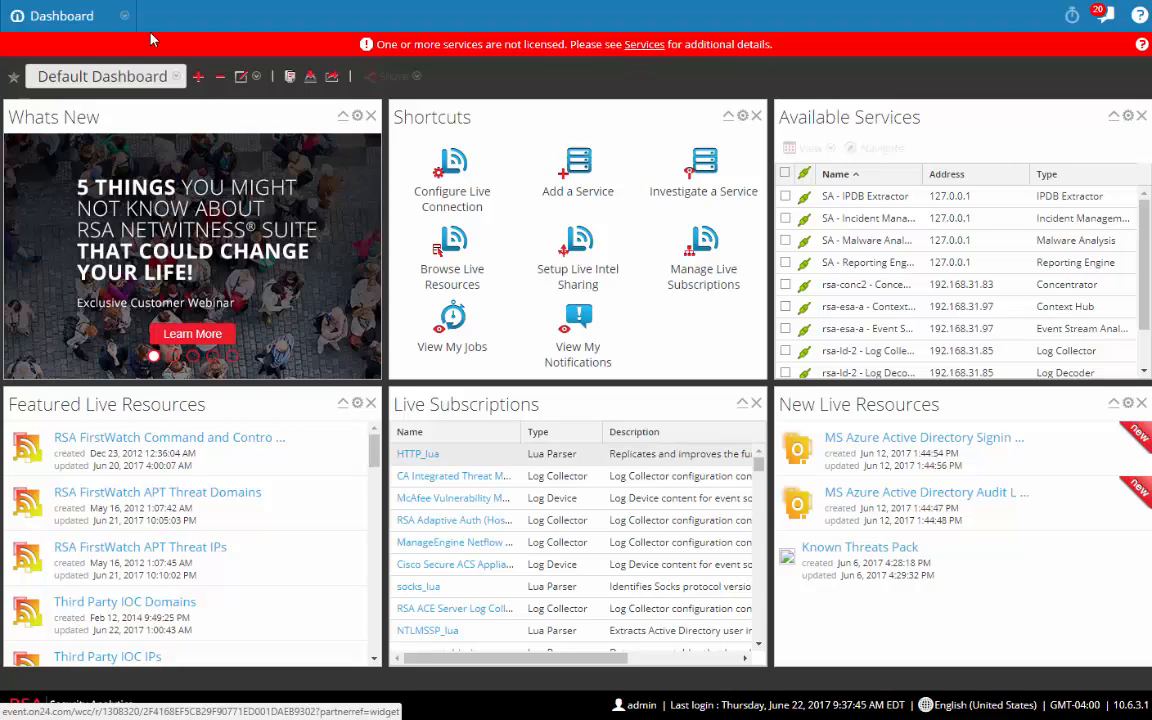
# - Open the Daily Operations dashboard and review its charts and dashlets, including threats, risk warnings and event sources
pyautogui.click(175, 79)
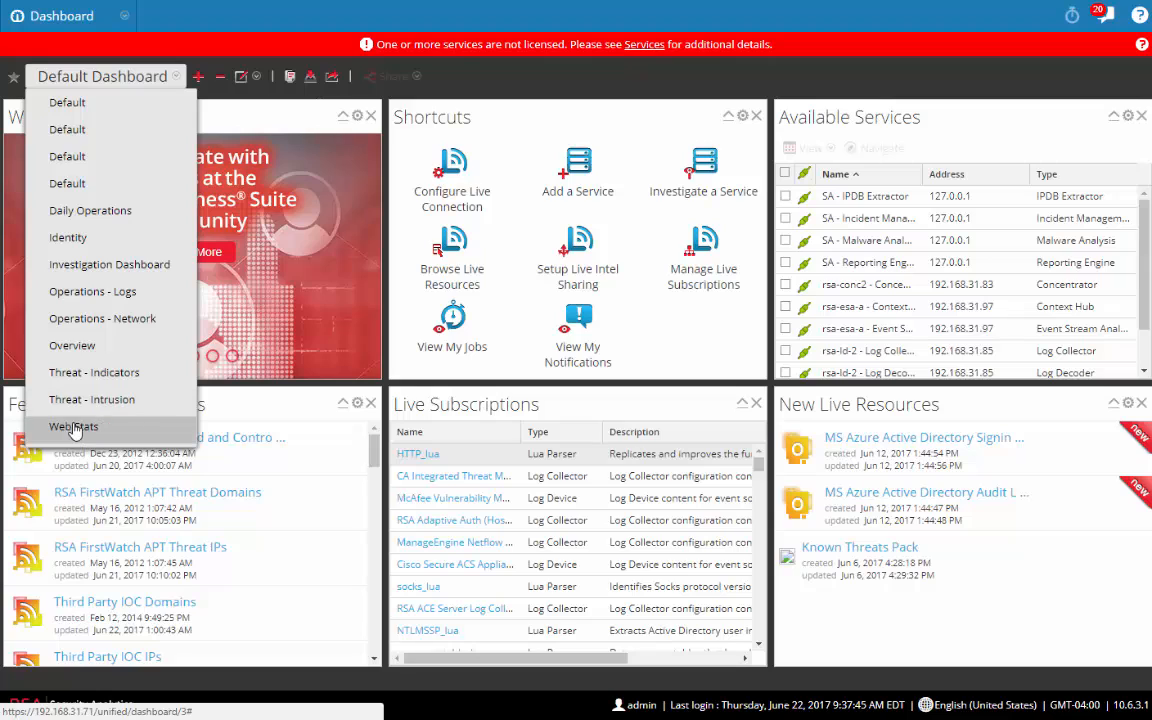
pyautogui.click(95, 212)
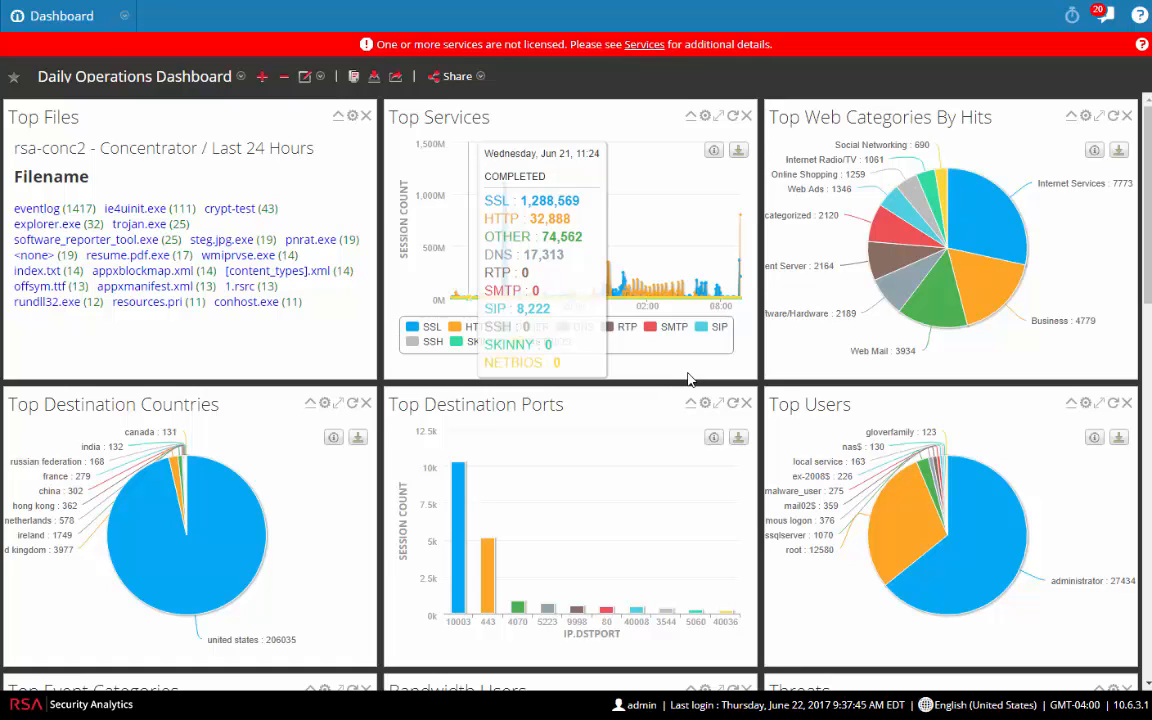
pyautogui.scroll(-3, 700, 400)
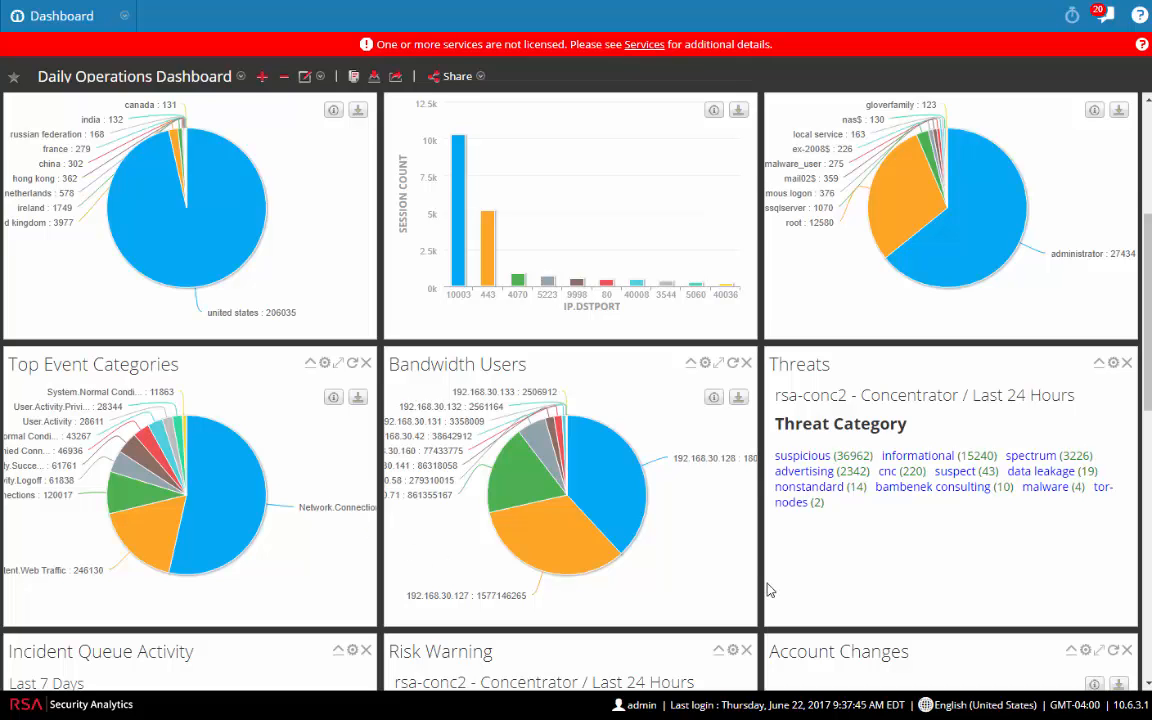
pyautogui.scroll(-2, 770, 590)
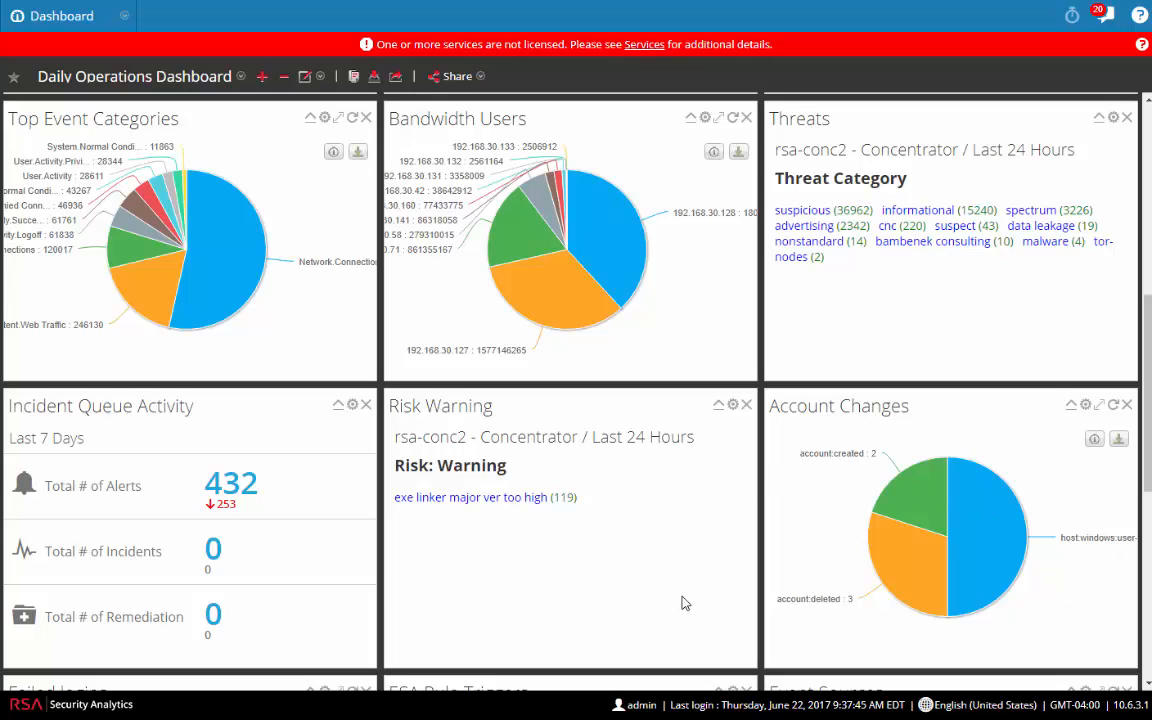
pyautogui.scroll(-3, 684, 603)
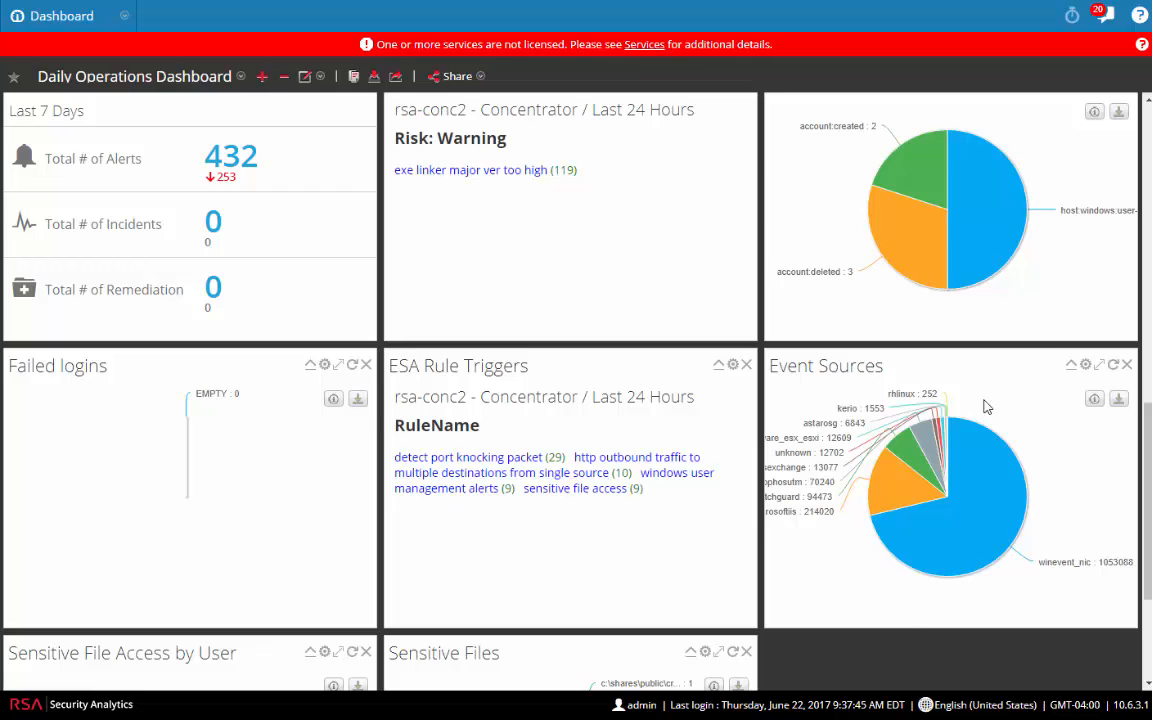
pyautogui.scroll(8, 900, 580)
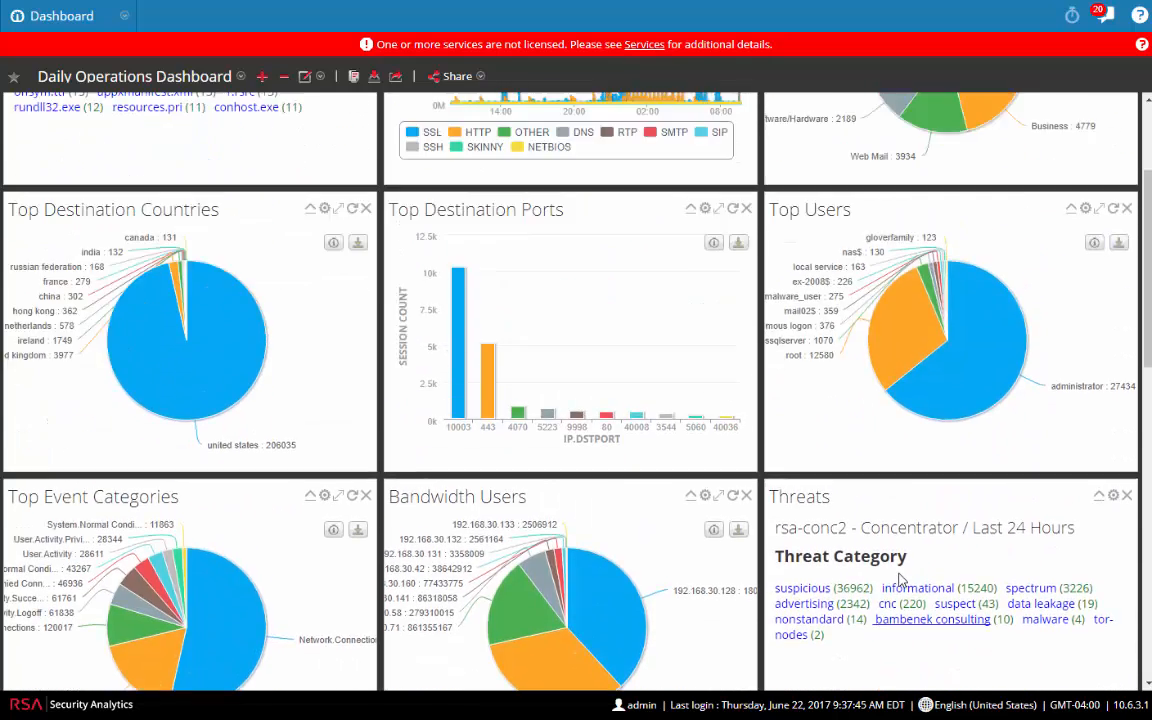
pyautogui.scroll(2, 900, 580)
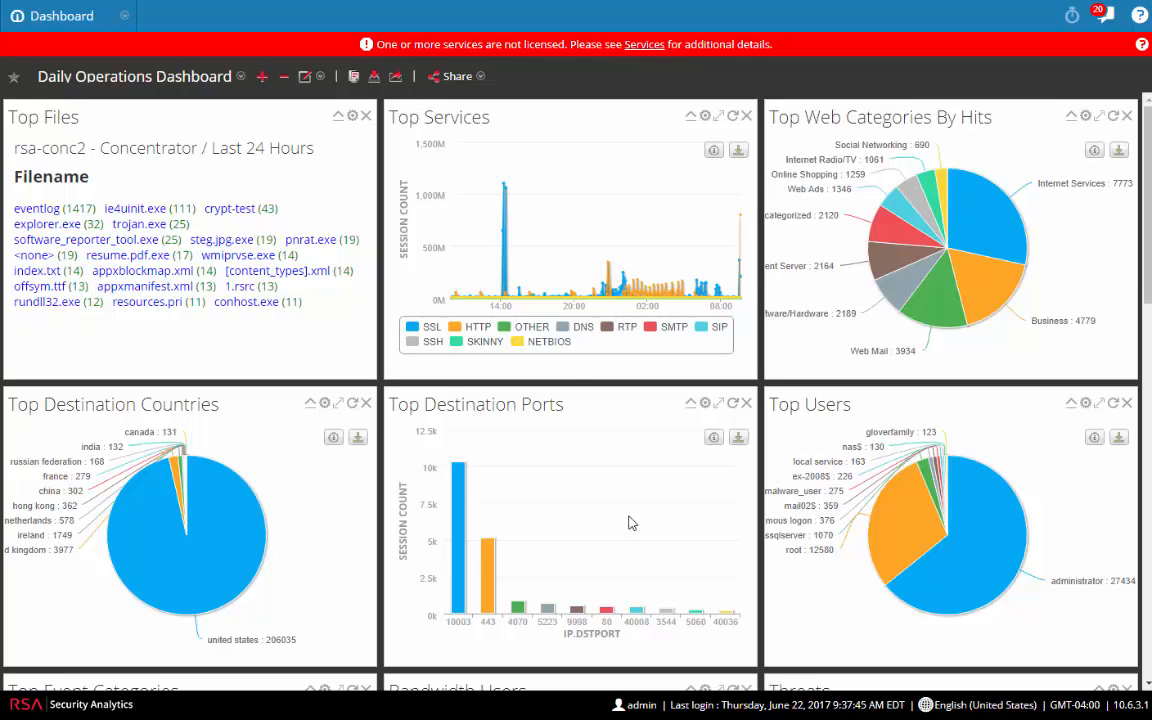
# - Open the report rules and browse the Situational Awareness group's rules through to its second page
pyautogui.click(57, 20)
pyautogui.click(48, 160)
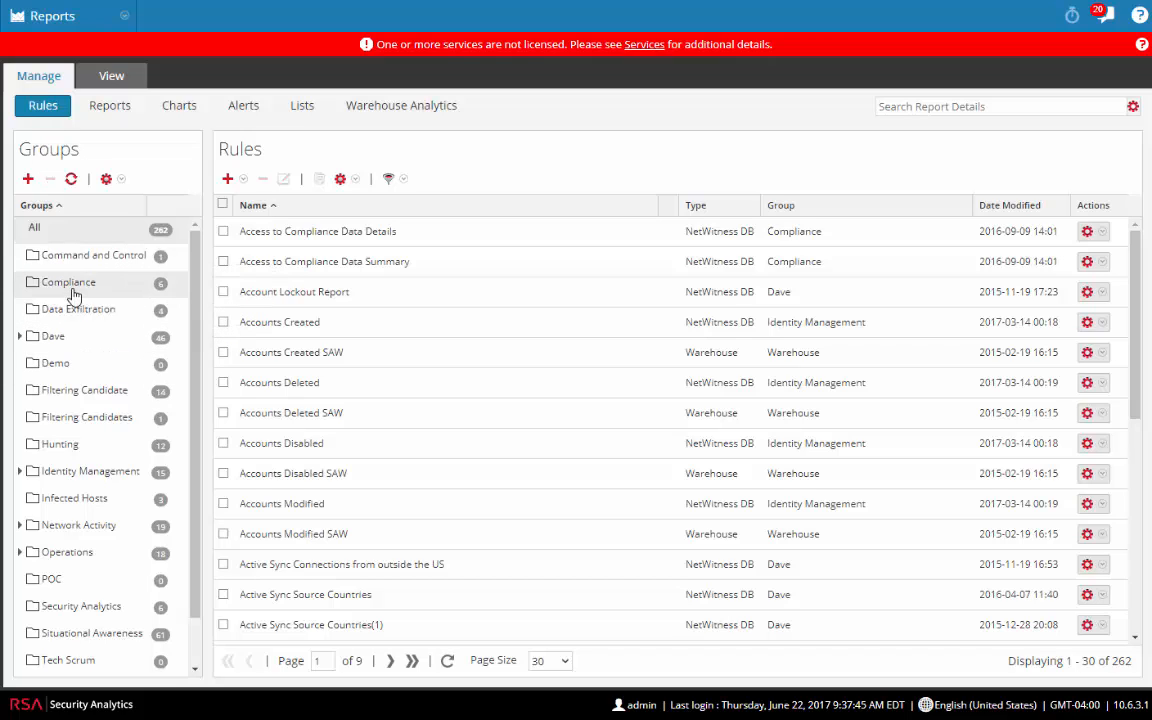
pyautogui.scroll(-1, 83, 603)
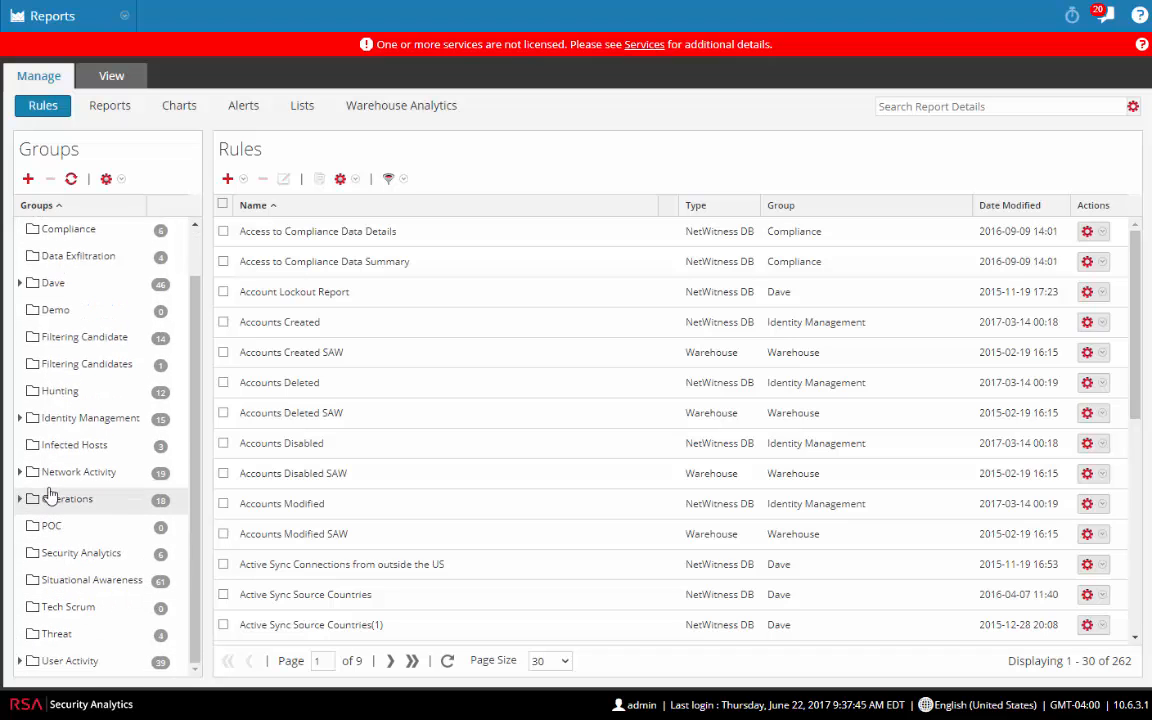
pyautogui.click(83, 583)
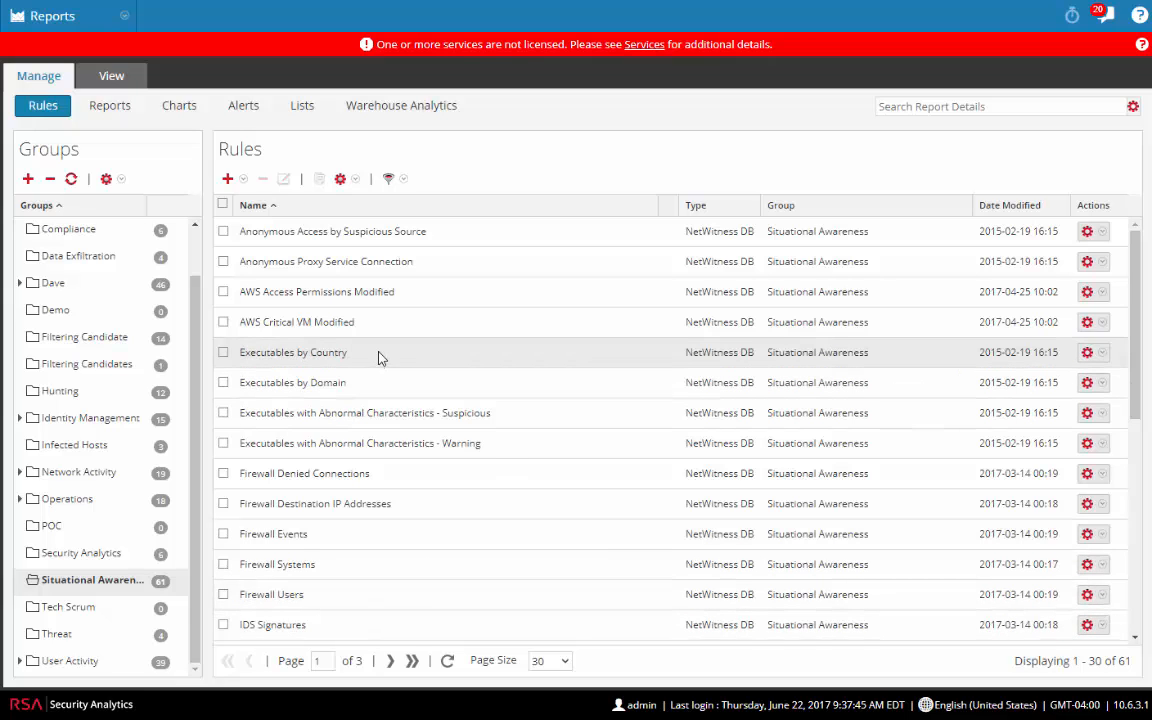
pyautogui.scroll(-5, 380, 357)
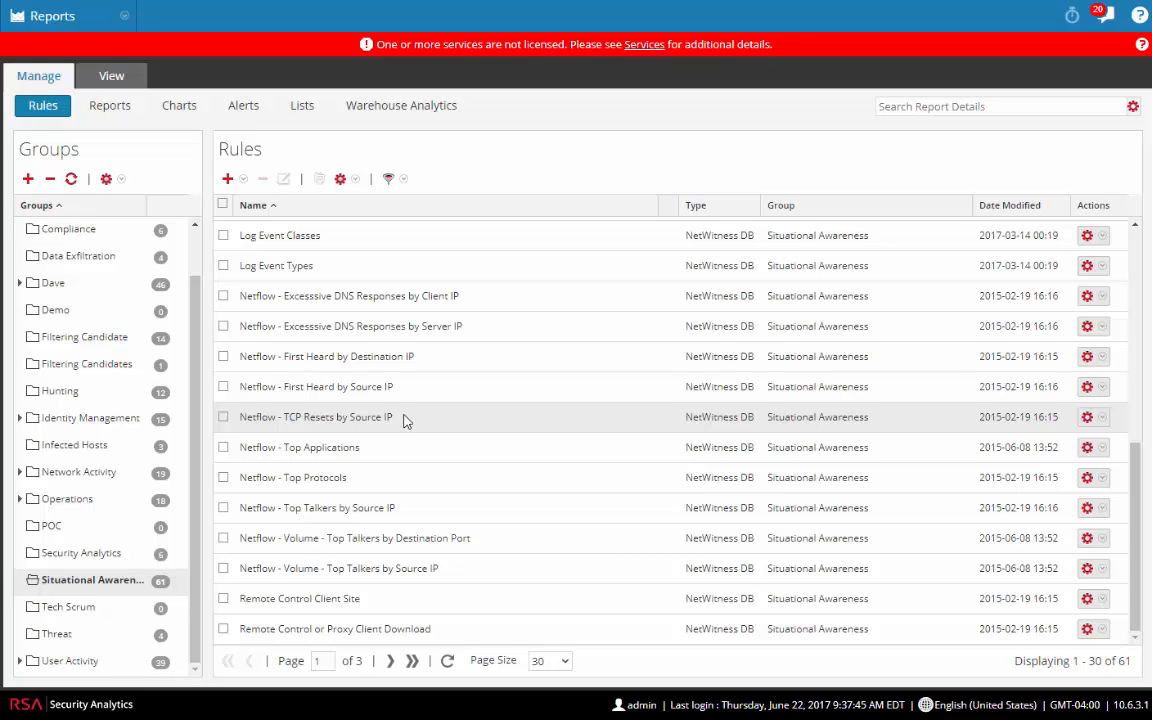
pyautogui.click(390, 661)
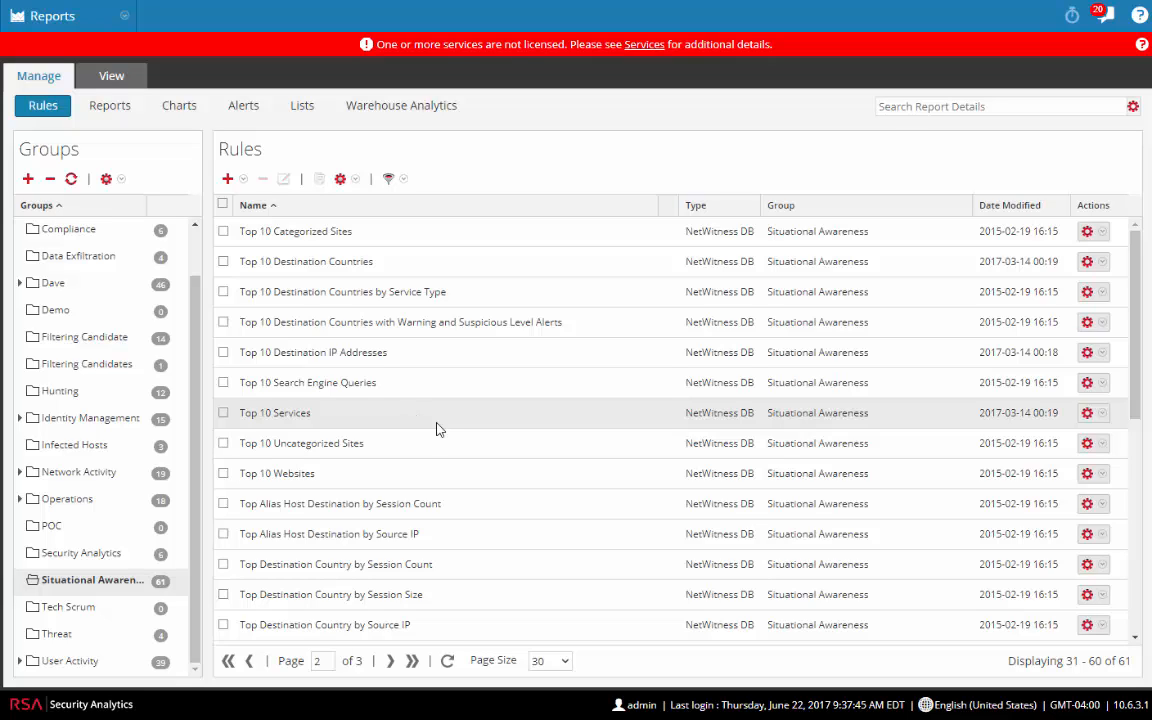
# - Browse the first page of rules in the custom group listed between Data Exfiltration and Demo
pyautogui.click(55, 285)
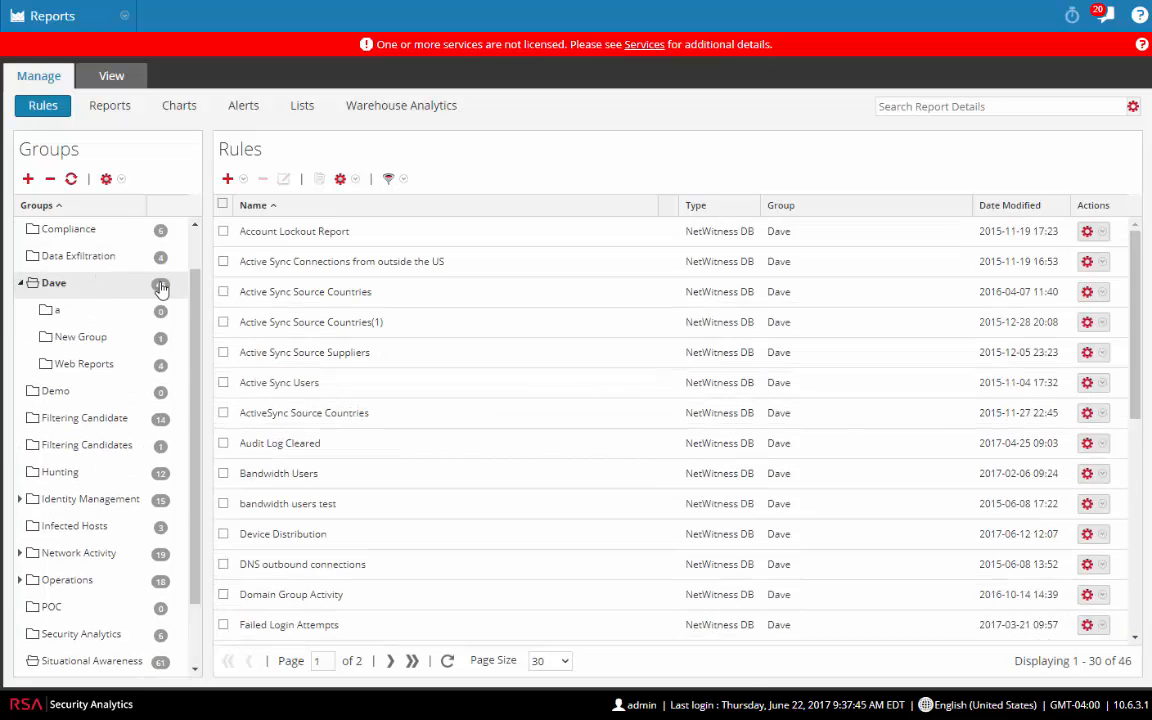
pyautogui.scroll(-5, 440, 420)
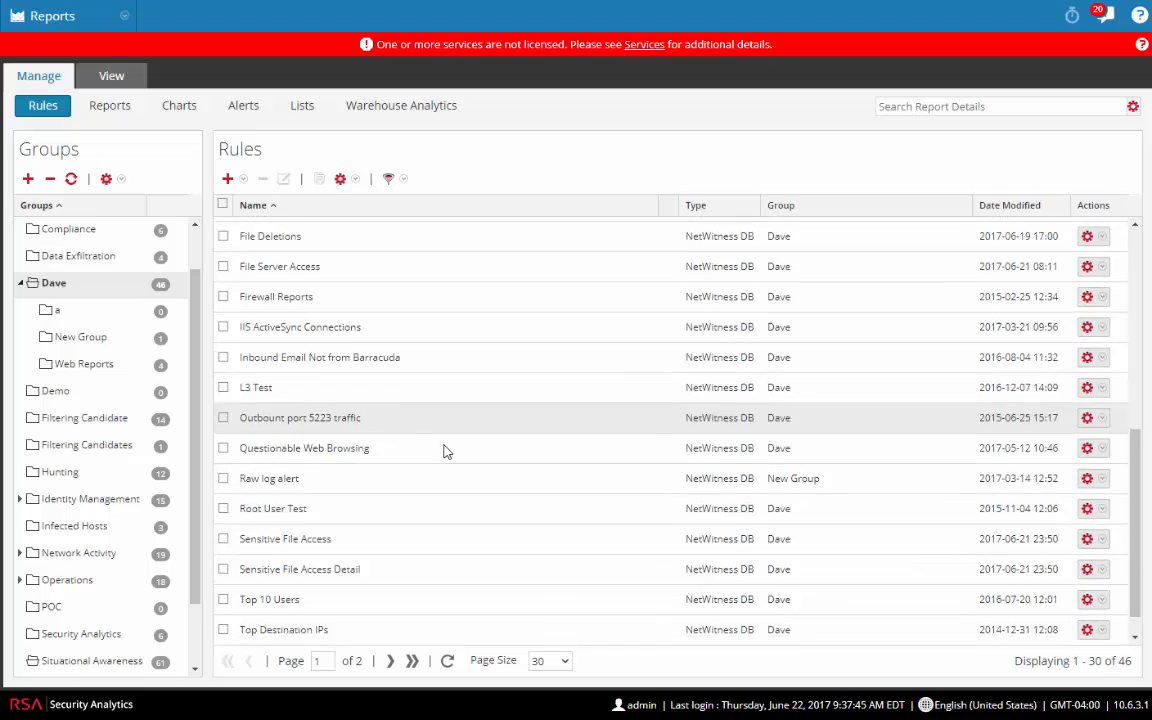
pyautogui.scroll(-1, 446, 452)
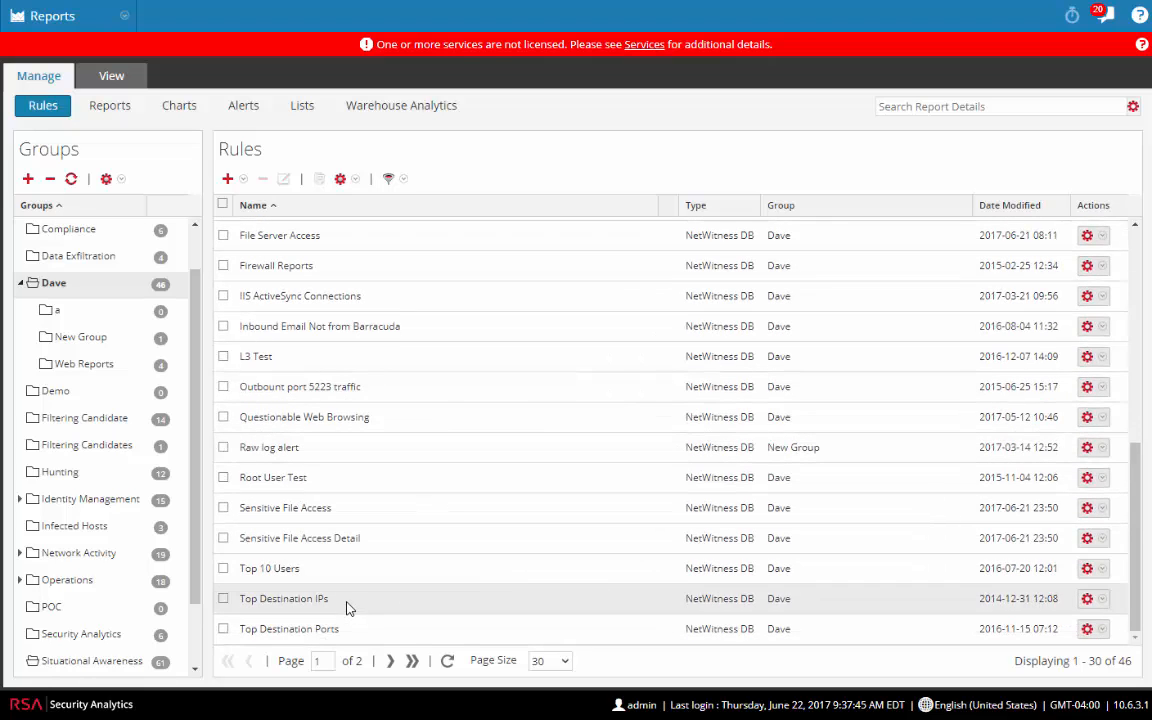
pyautogui.scroll(6, 365, 589)
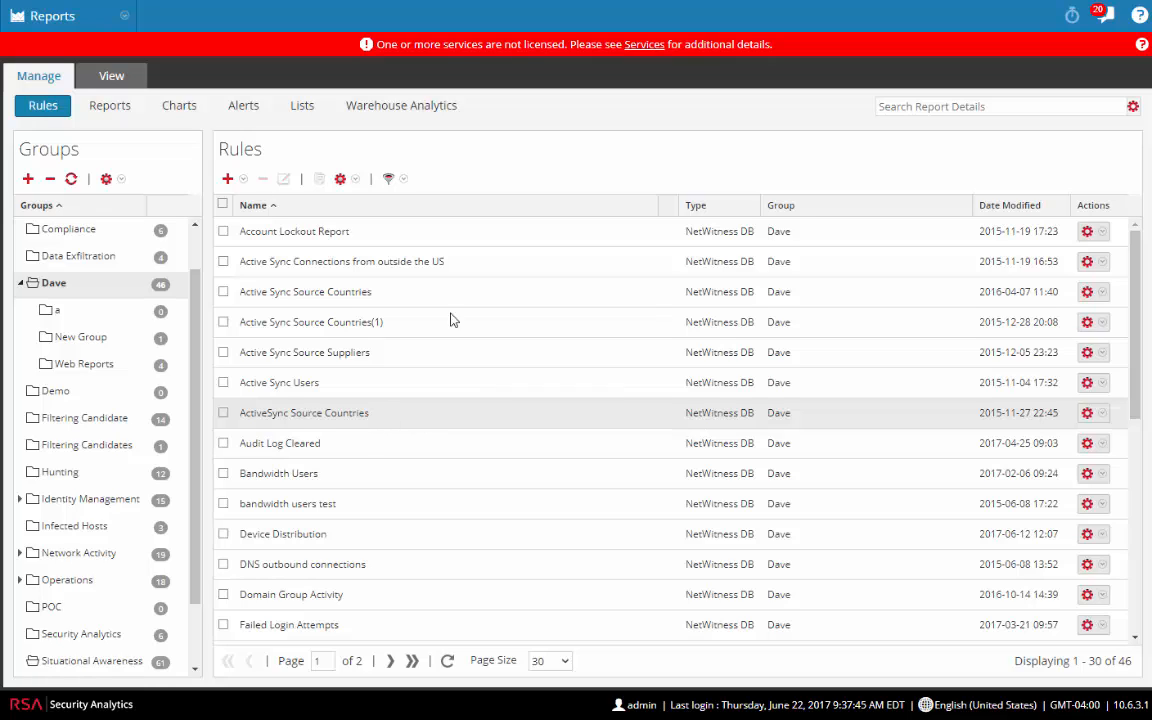
# - Open the Investigation module's Navigate view
pyautogui.click(52, 16)
pyautogui.moveTo(65, 80)
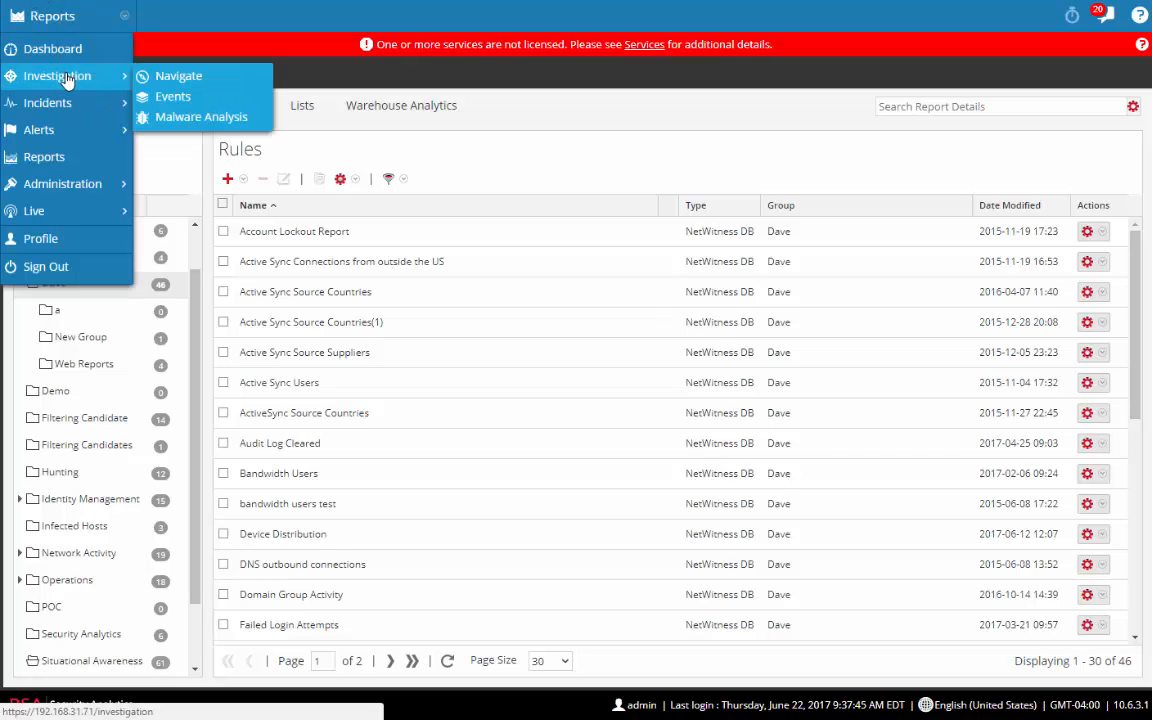
pyautogui.click(182, 79)
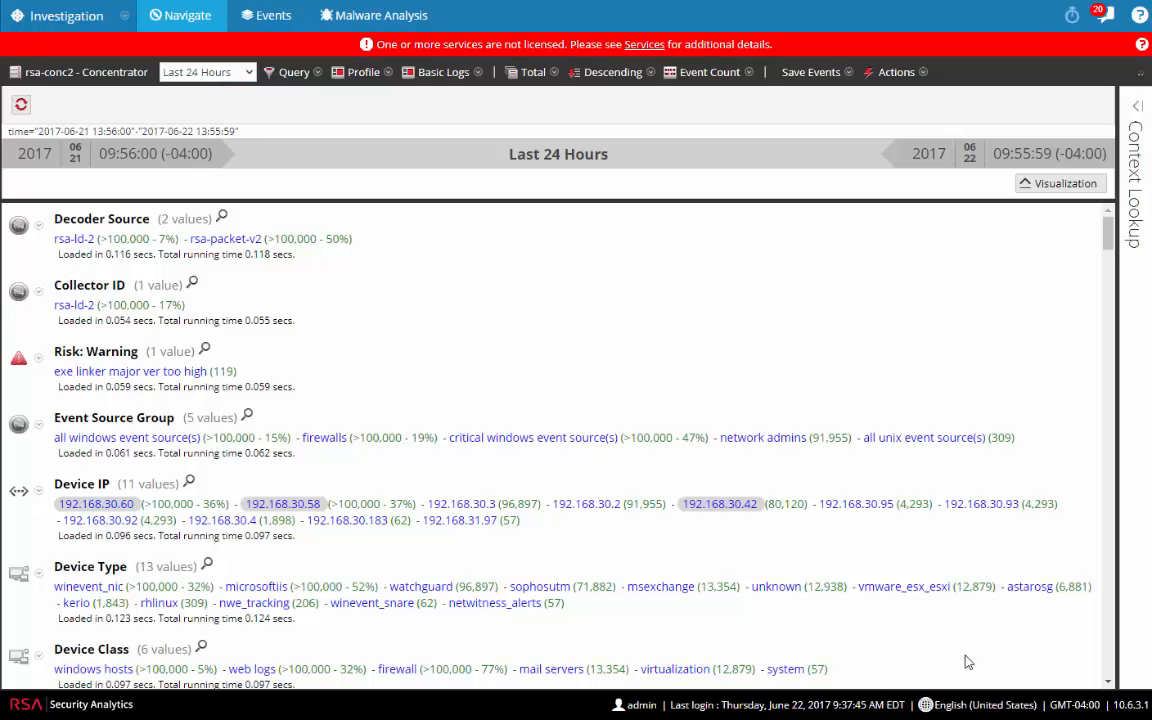
# - Open the meta group management dialog and examine the meta keys of the Basic Logs and Bytes groups
pyautogui.click(426, 76)
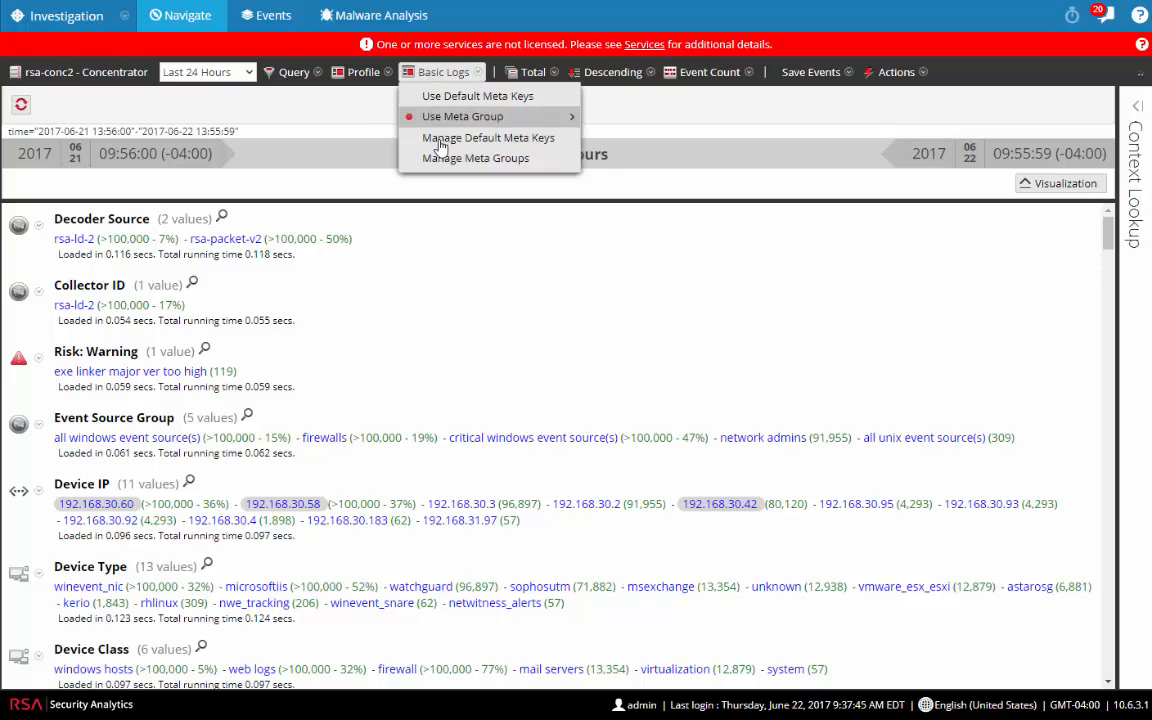
pyautogui.click(403, 157)
pyautogui.click(376, 246)
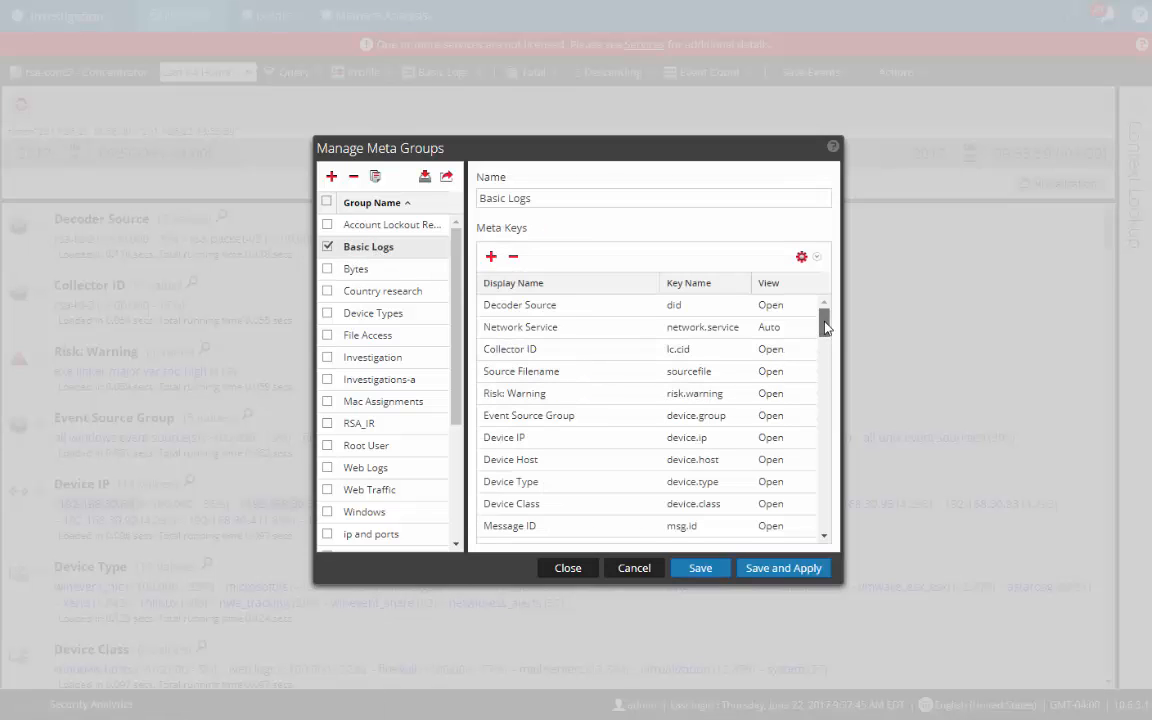
pyautogui.moveTo(826, 328)
pyautogui.mouseDown()
pyautogui.moveTo(826, 533)
pyautogui.moveTo(826, 327)
pyautogui.mouseUp()
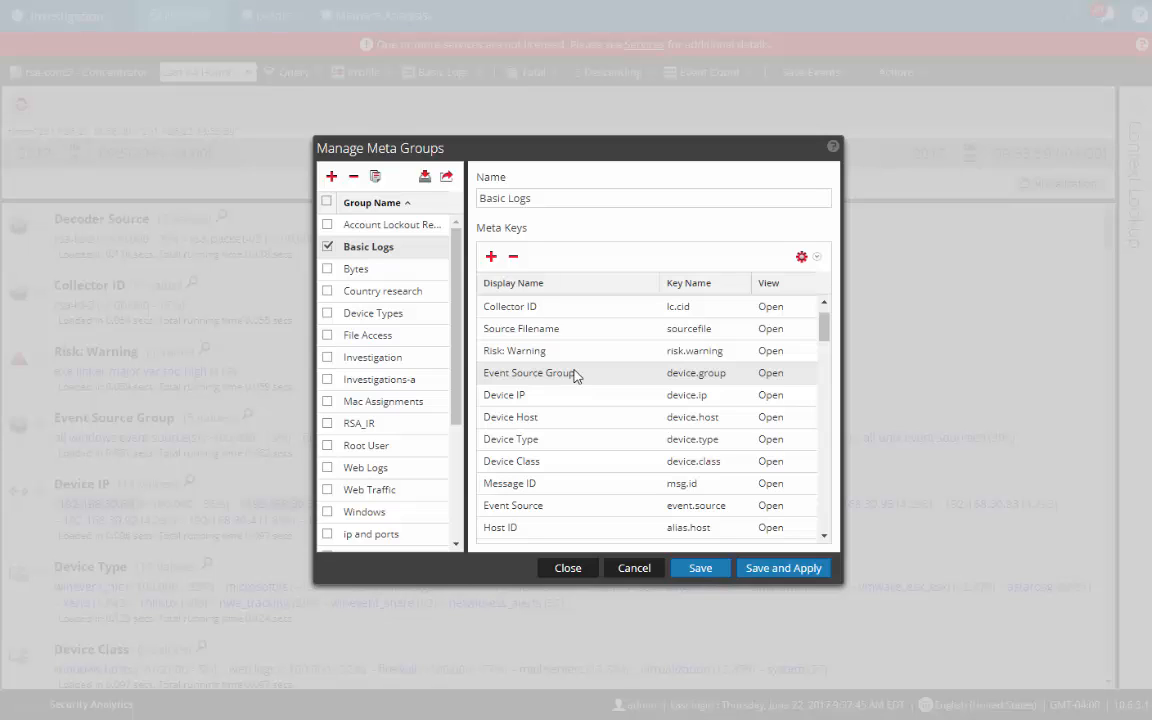
pyautogui.click(362, 272)
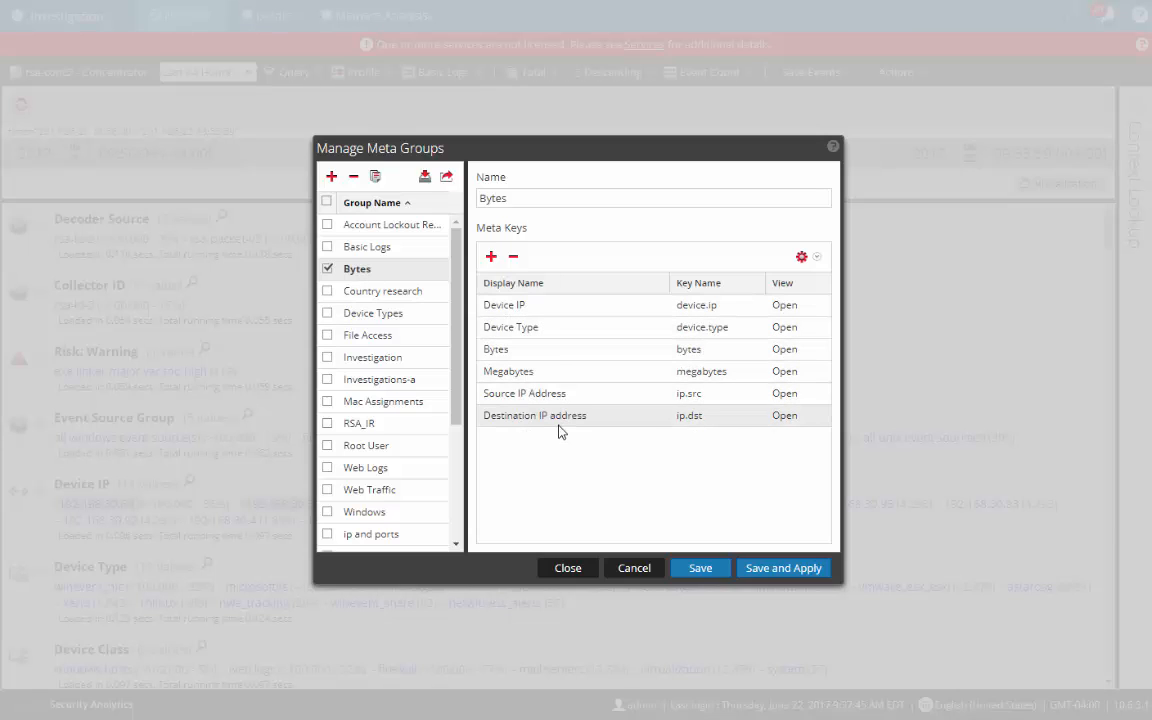
pyautogui.moveTo(466, 390); pyautogui.dragTo(463, 432)
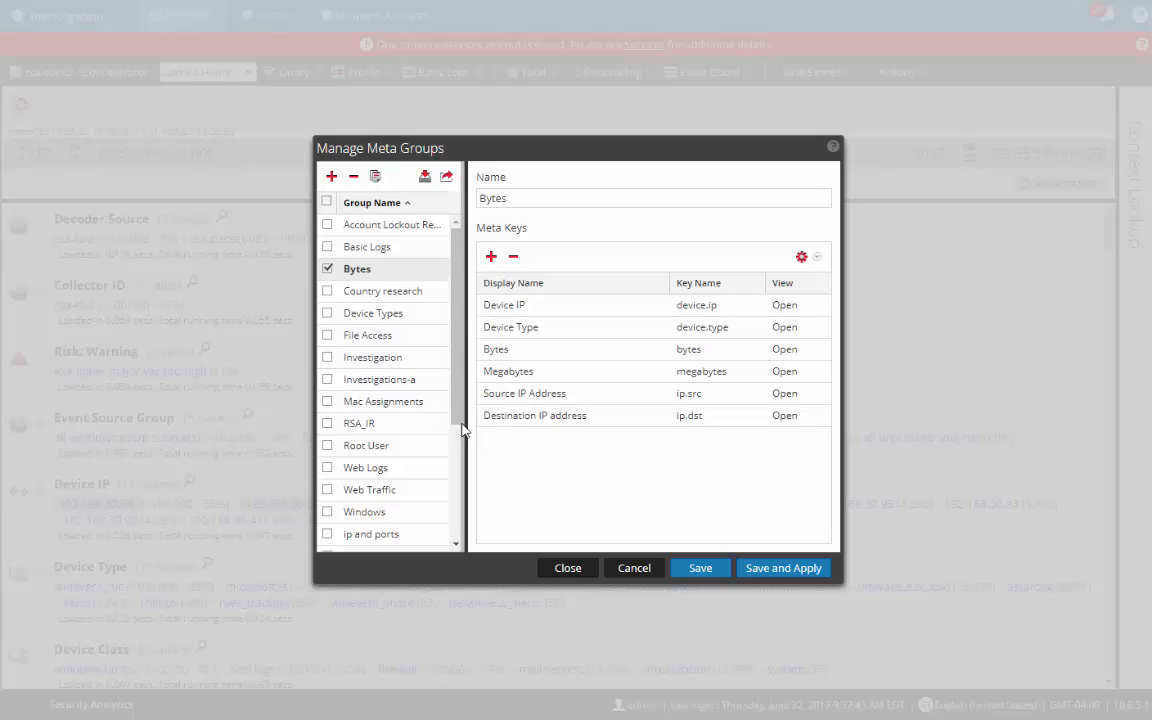
# - Save and apply the Web Traffic meta group to the investigation and review its meta values from Device Type to Web Page
pyautogui.click(370, 489)
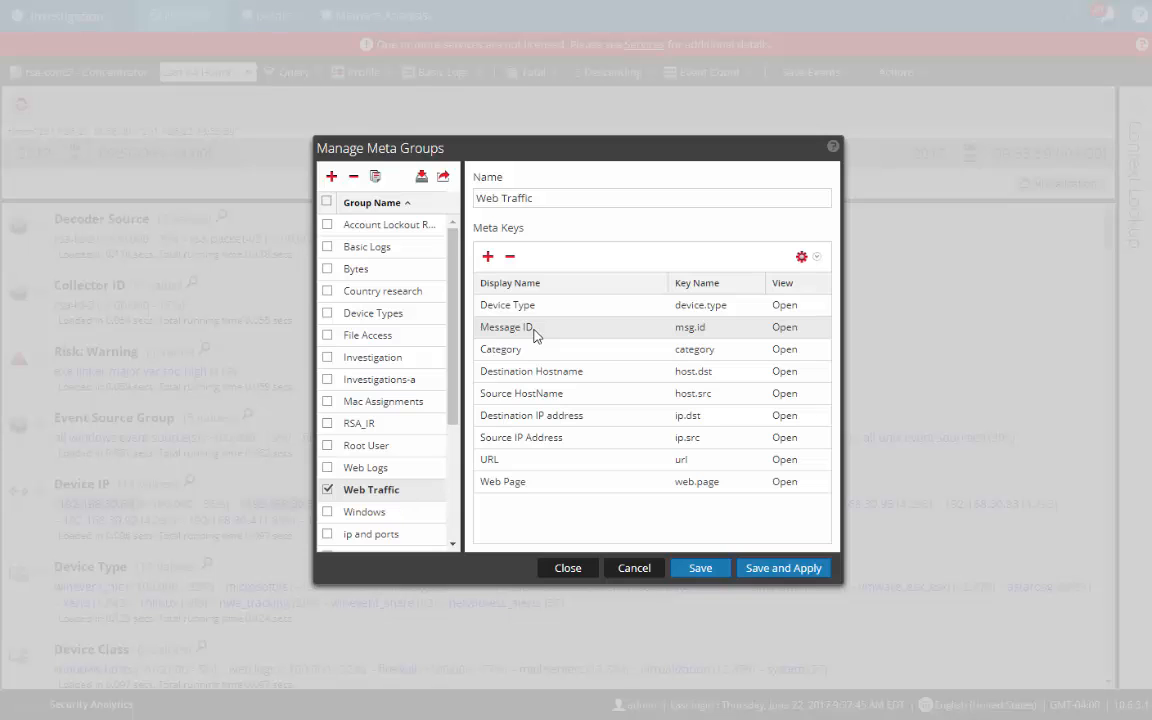
pyautogui.click(771, 578)
pyautogui.click(626, 404)
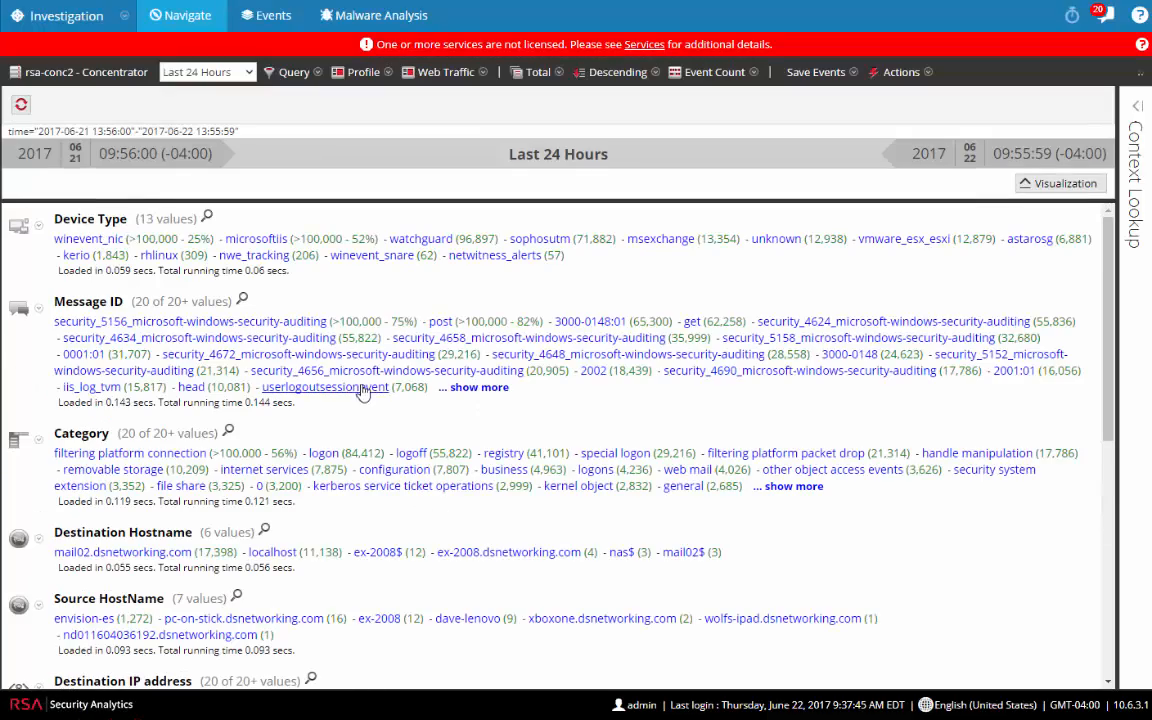
pyautogui.scroll(-5, 386, 282)
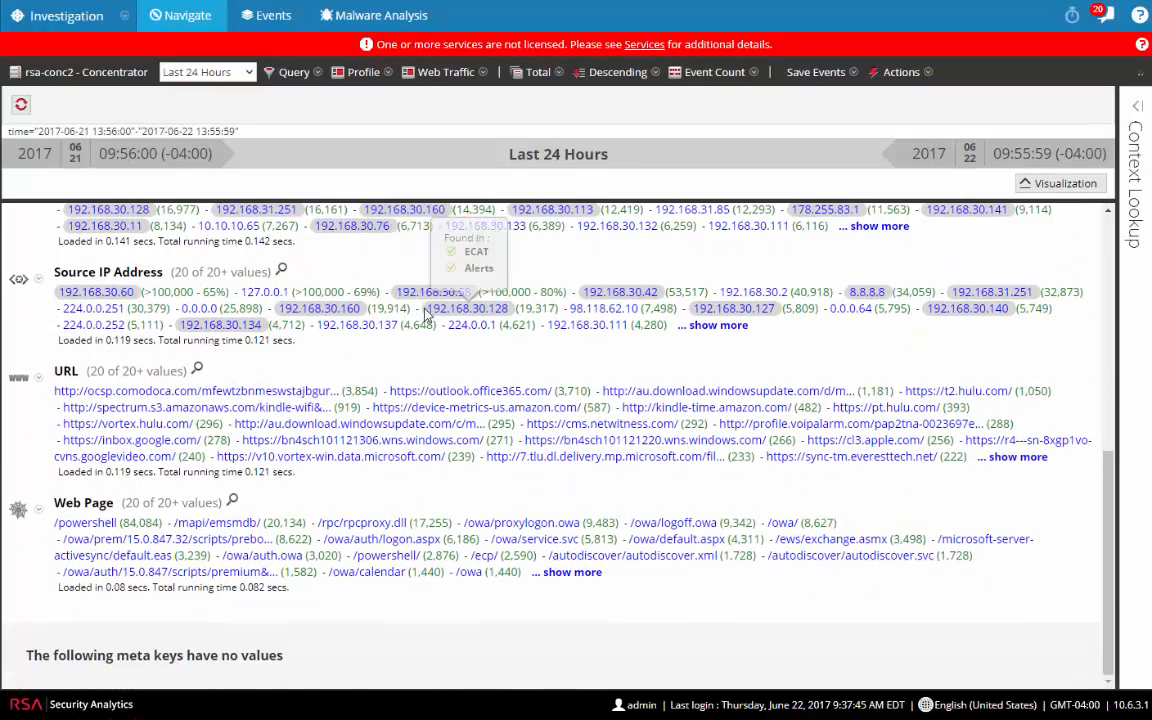
pyautogui.scroll(10, 420, 430)
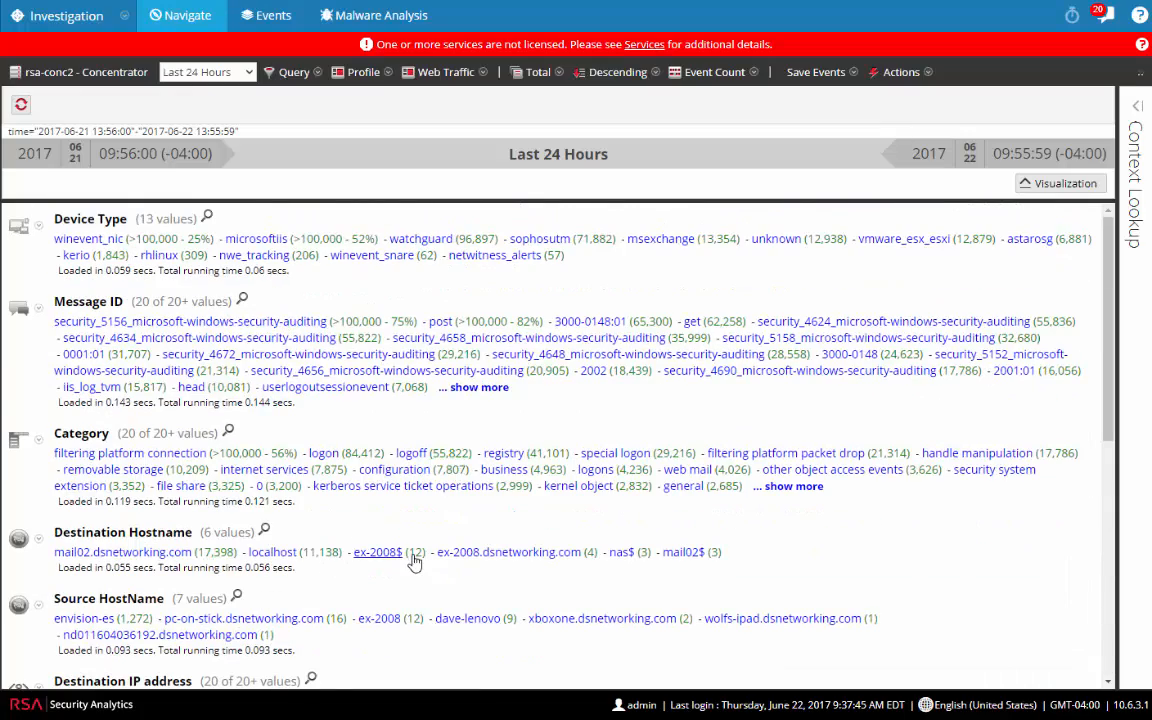
pyautogui.scroll(-3, 414, 563)
pyautogui.scroll(-2, 515, 585)
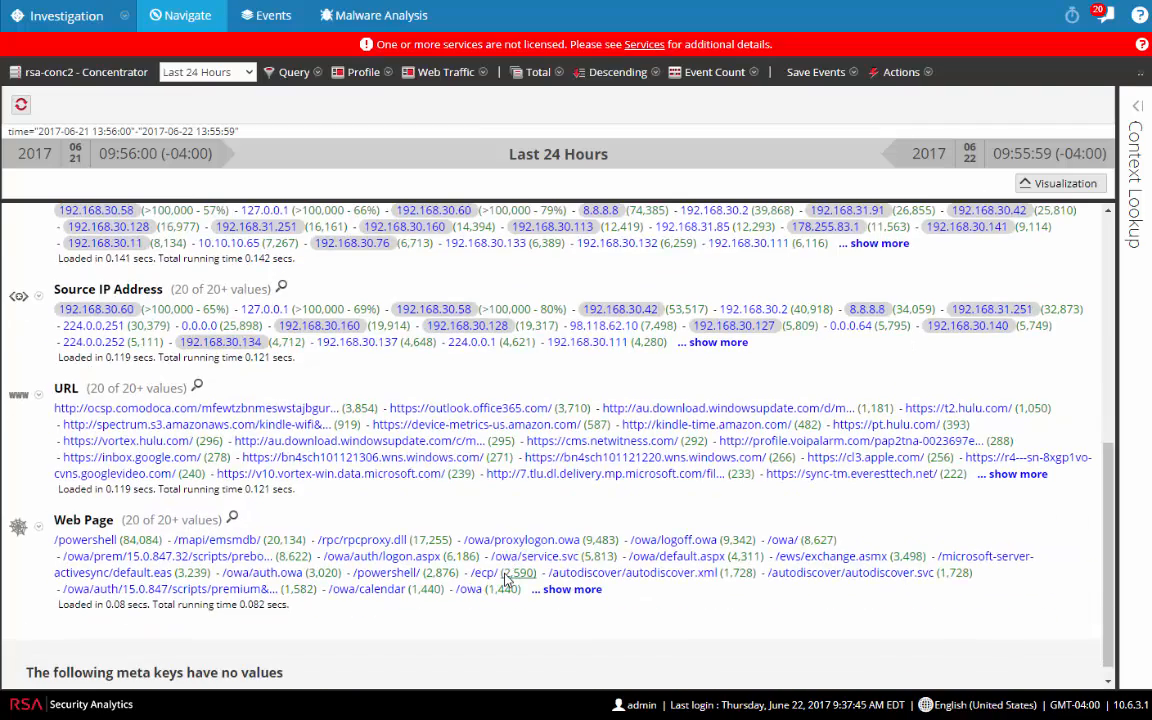
pyautogui.scroll(5, 507, 580)
# - Switch the investigation to the default meta keys and review the long list of meta values they load
pyautogui.click(440, 72)
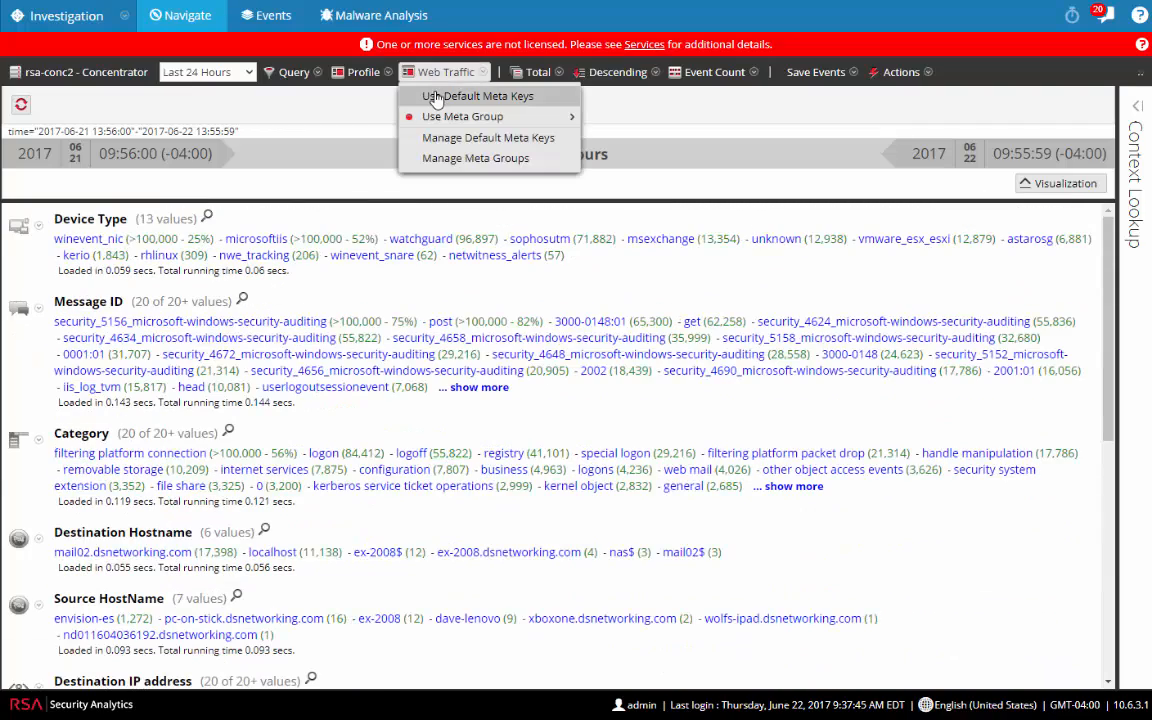
pyautogui.click(436, 97)
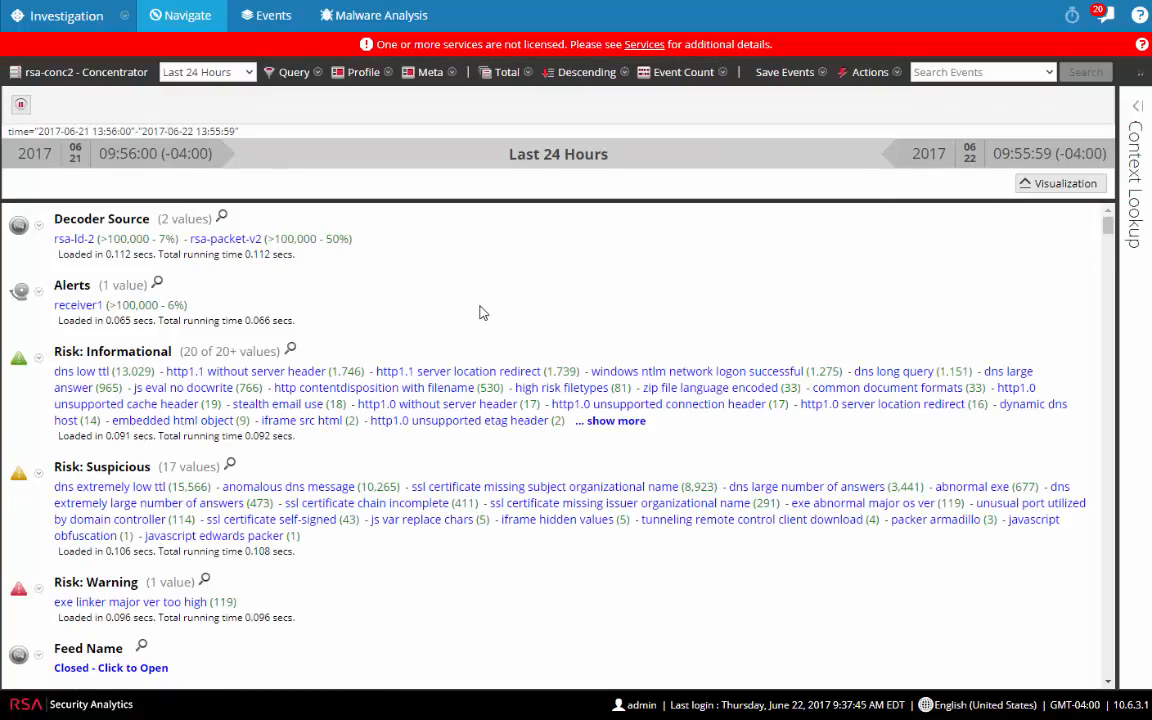
pyautogui.scroll(-15, 480, 313)
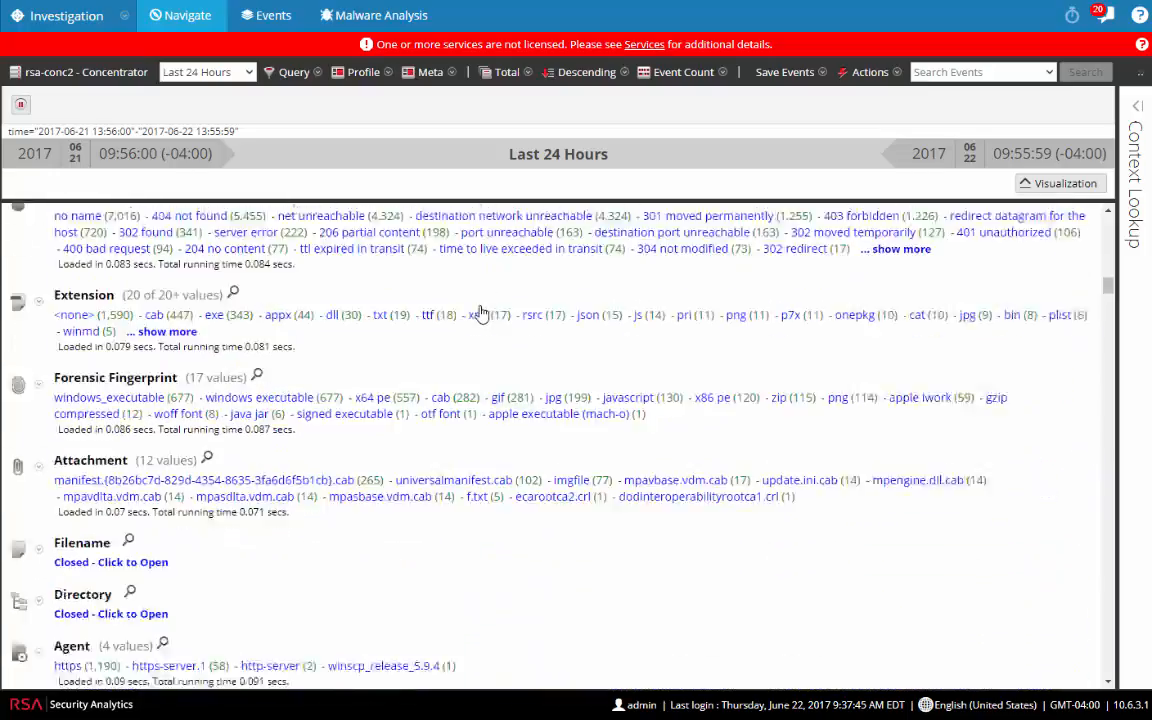
pyautogui.scroll(-20, 480, 313)
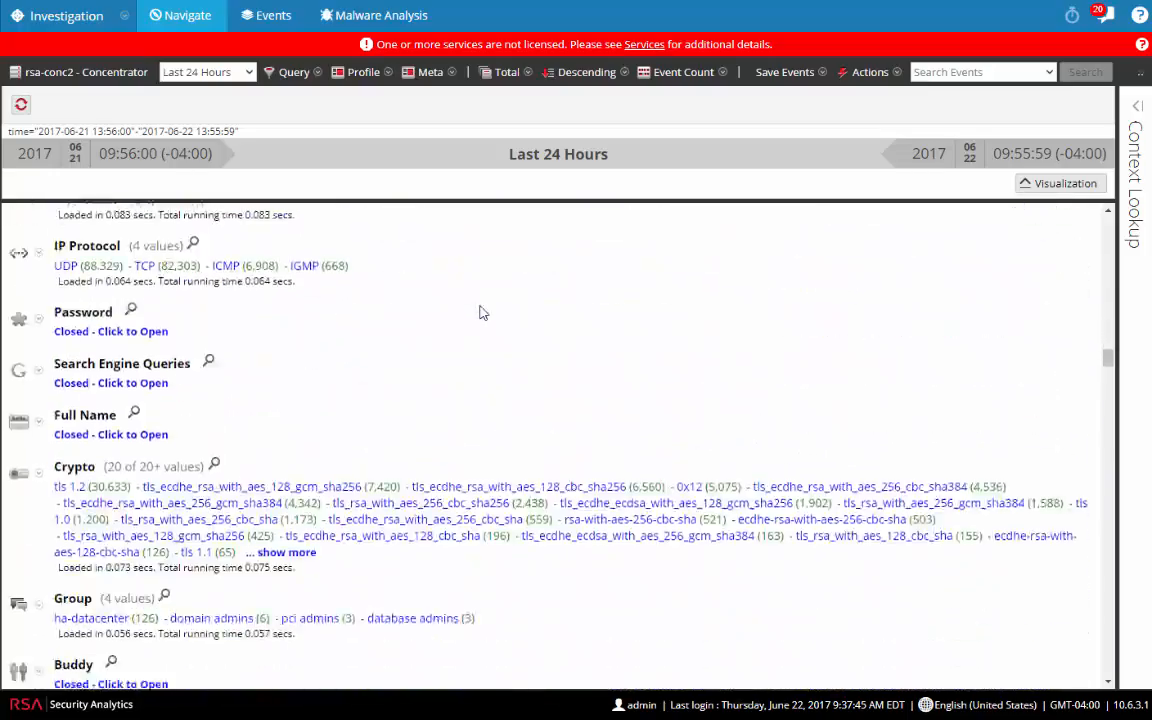
pyautogui.scroll(-20, 480, 313)
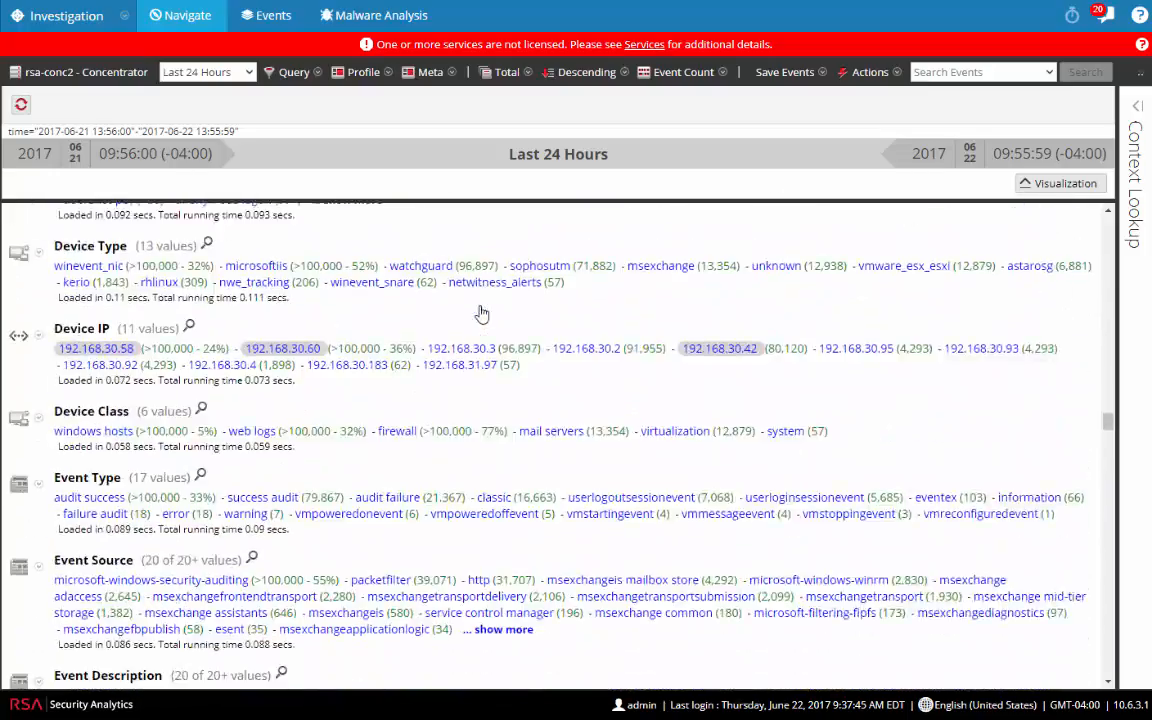
pyautogui.scroll(-10, 480, 313)
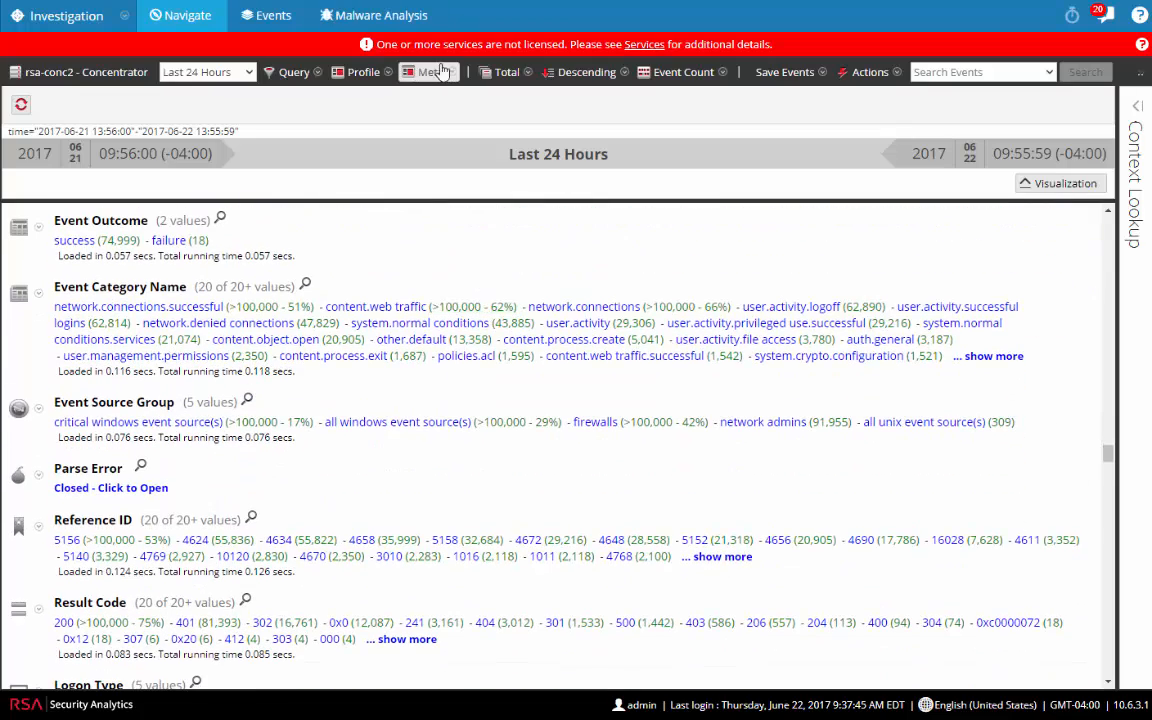
# - Start a new meta group in the meta group management dialog and name it test
pyautogui.click(434, 71)
pyautogui.moveTo(430, 118)
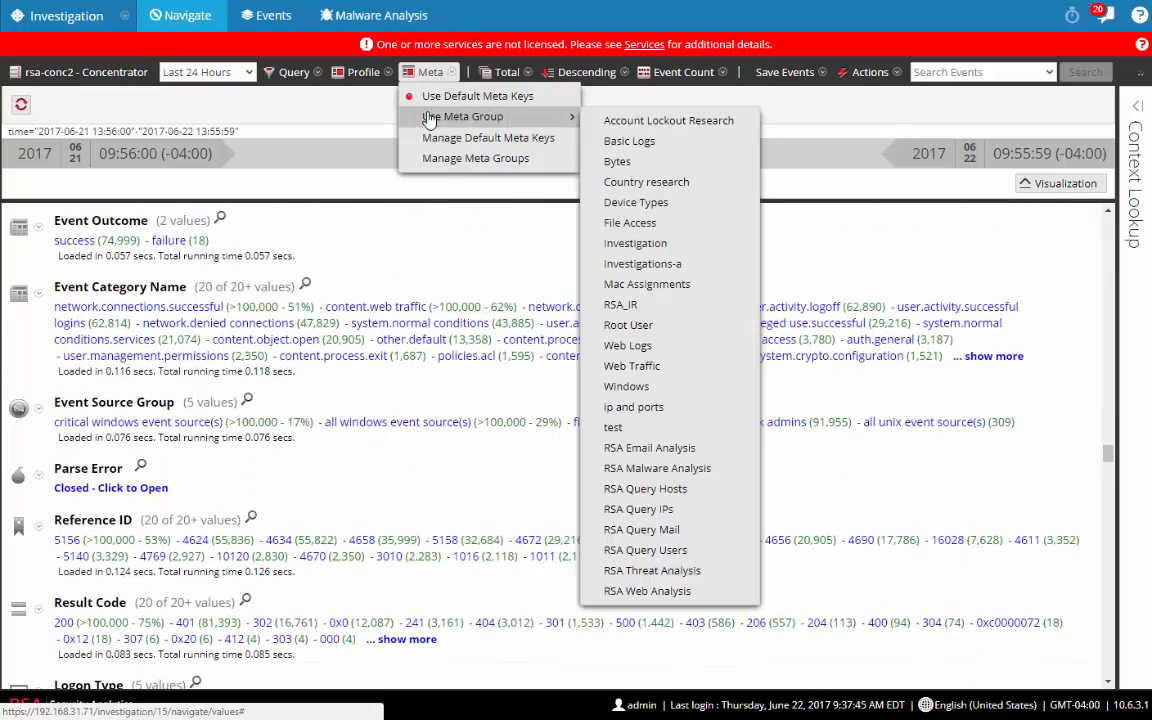
pyautogui.click(402, 157)
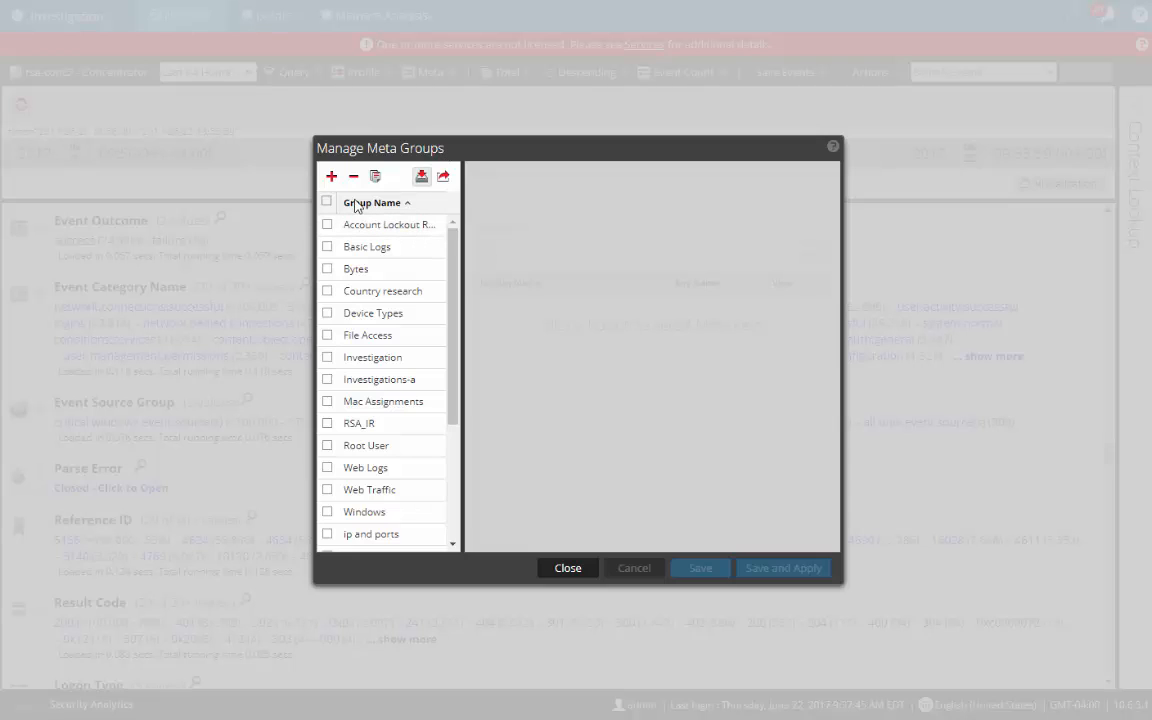
pyautogui.click(331, 177)
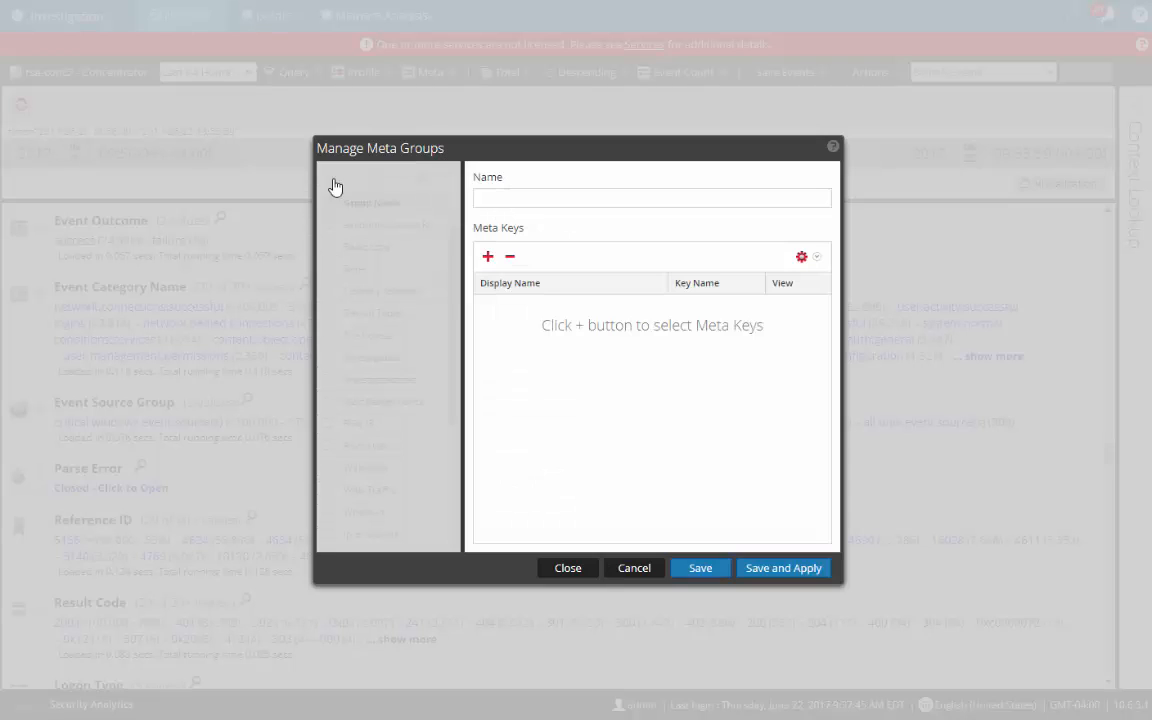
pyautogui.click(541, 199)
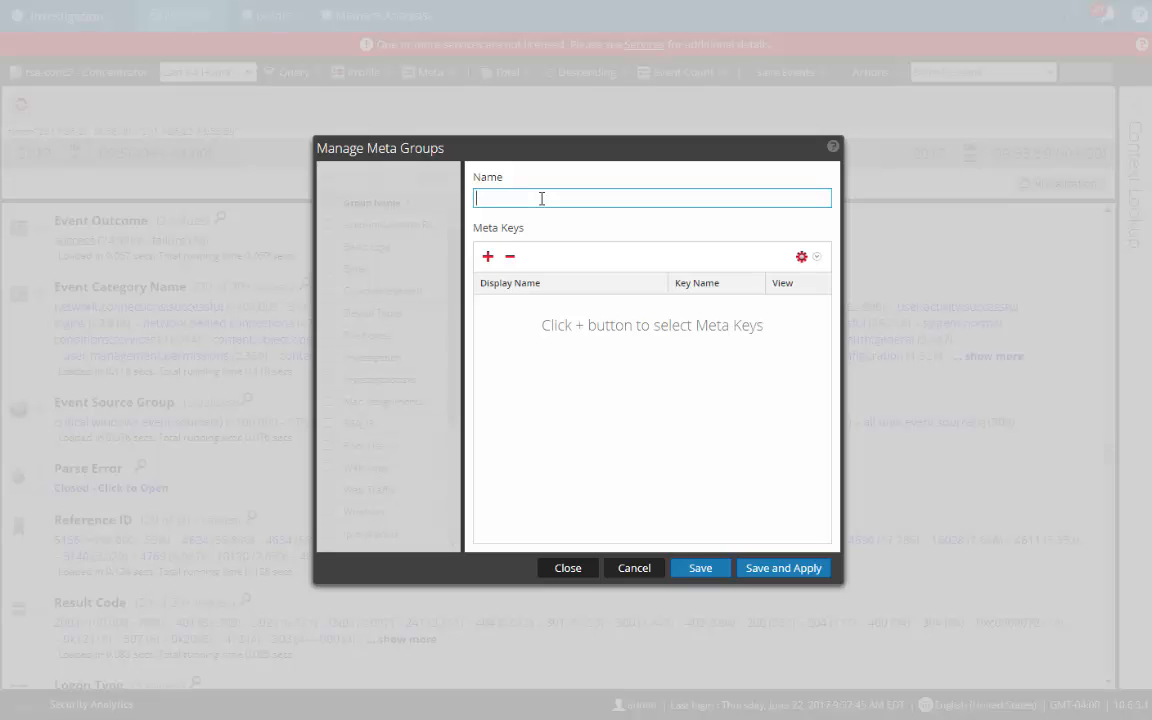
pyautogui.write('TEst')
pyautogui.press('BackSpace')
pyautogui.press('BackSpace')
pyautogui.press('BackSpace')
pyautogui.press('BackSpace')
pyautogui.write('test')
# - Find the device meta keys and add Device Type and Device IP to the new meta group
pyautogui.click(488, 256)
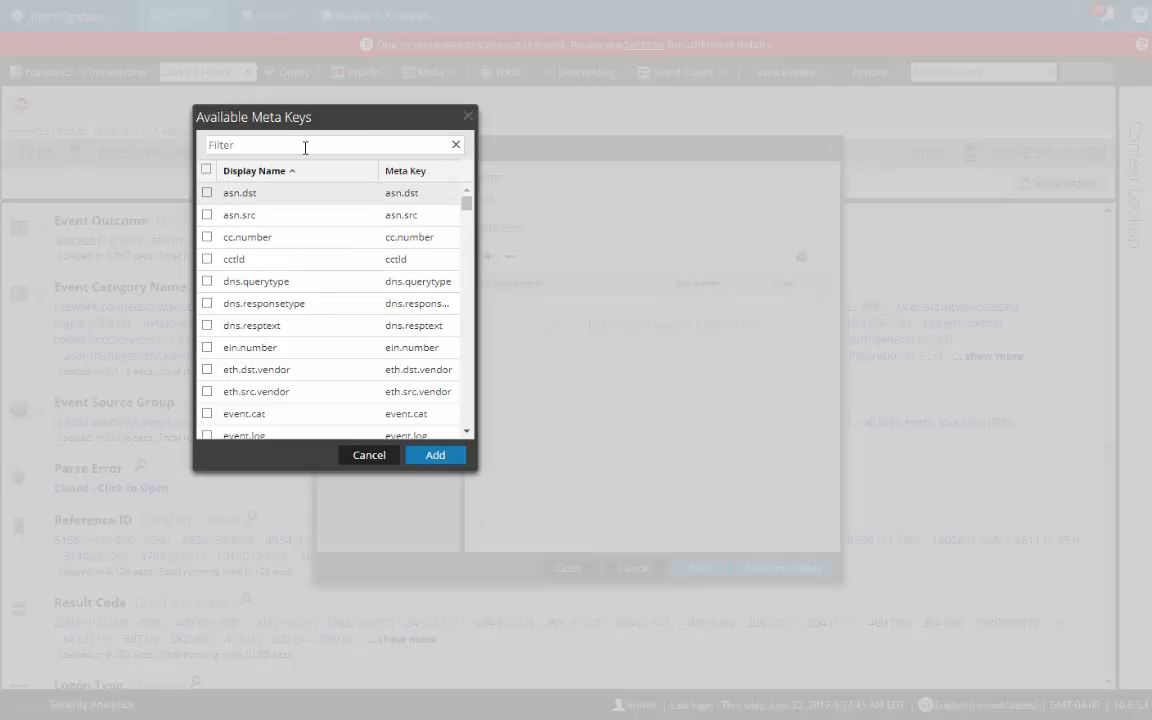
pyautogui.click(305, 147)
pyautogui.write('device')
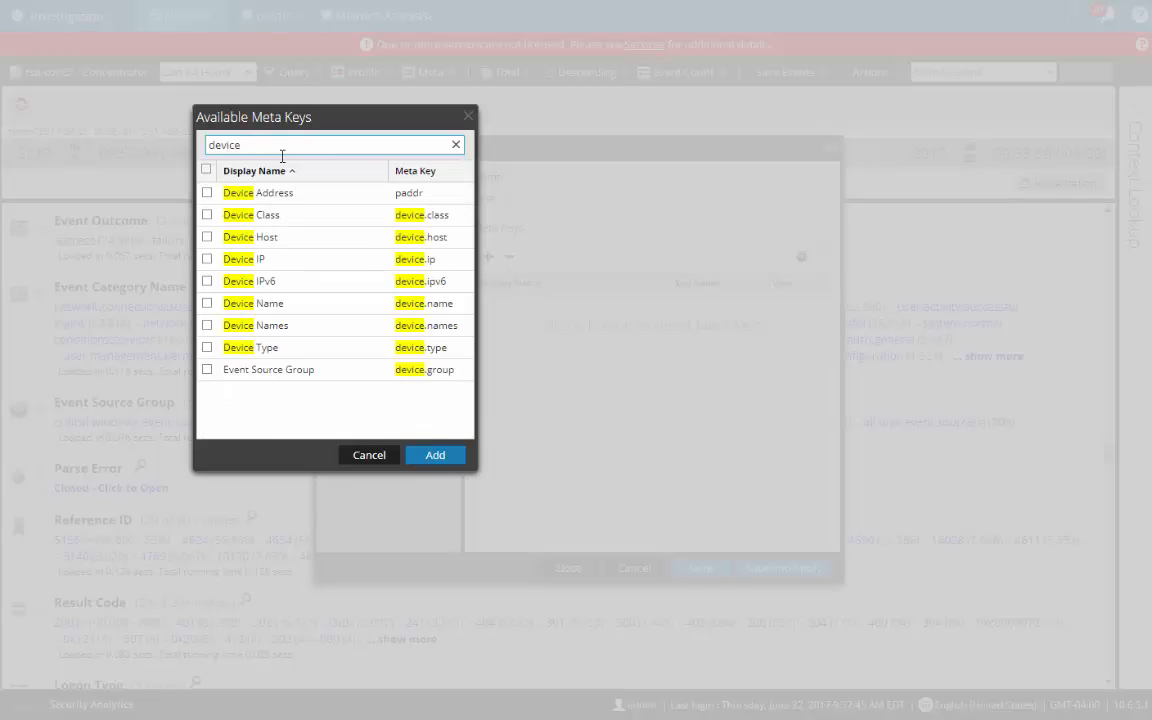
pyautogui.click(207, 347)
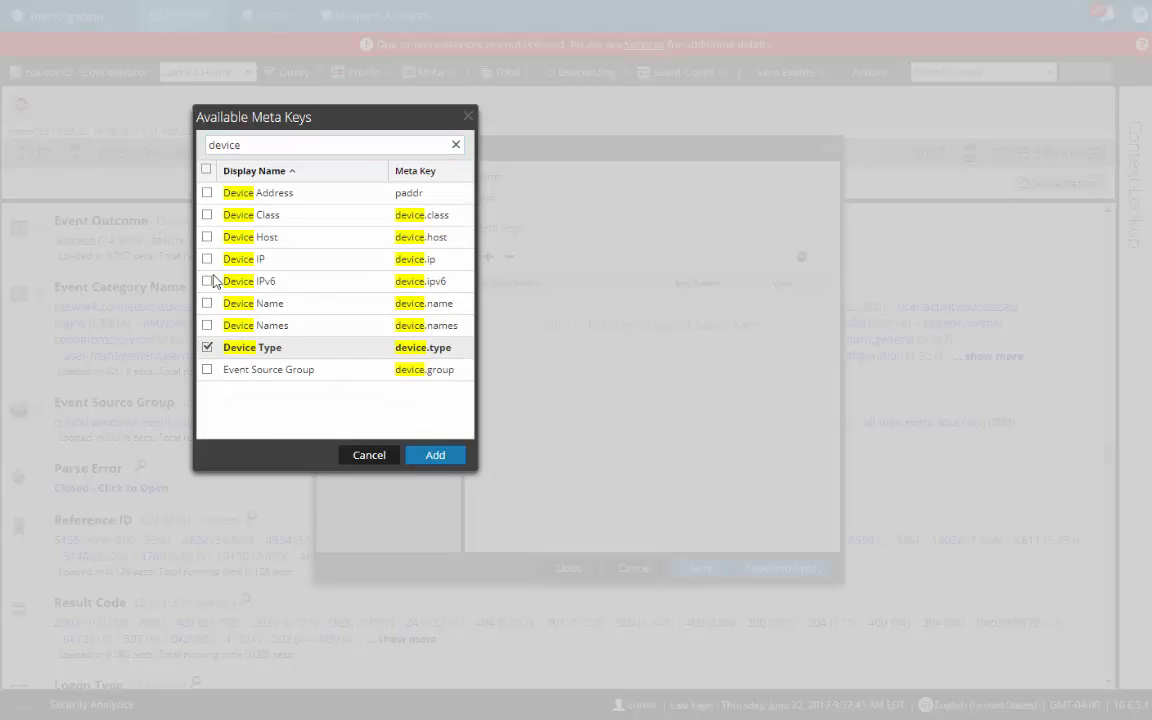
pyautogui.click(207, 259)
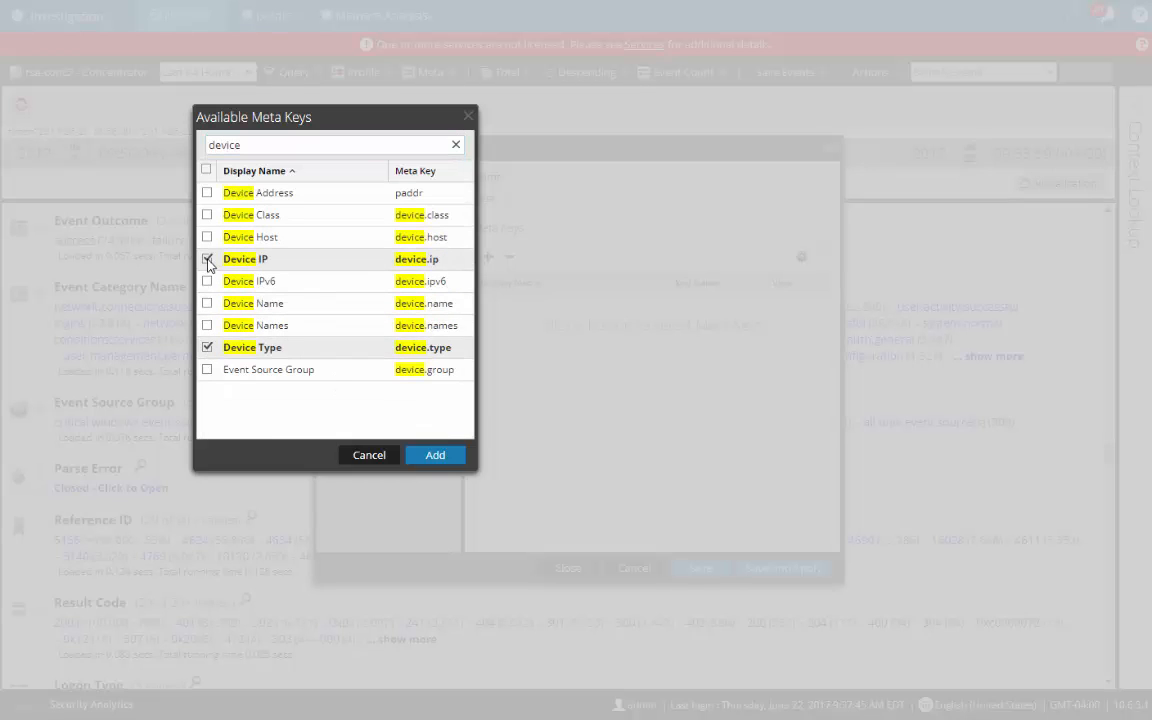
pyautogui.click(435, 455)
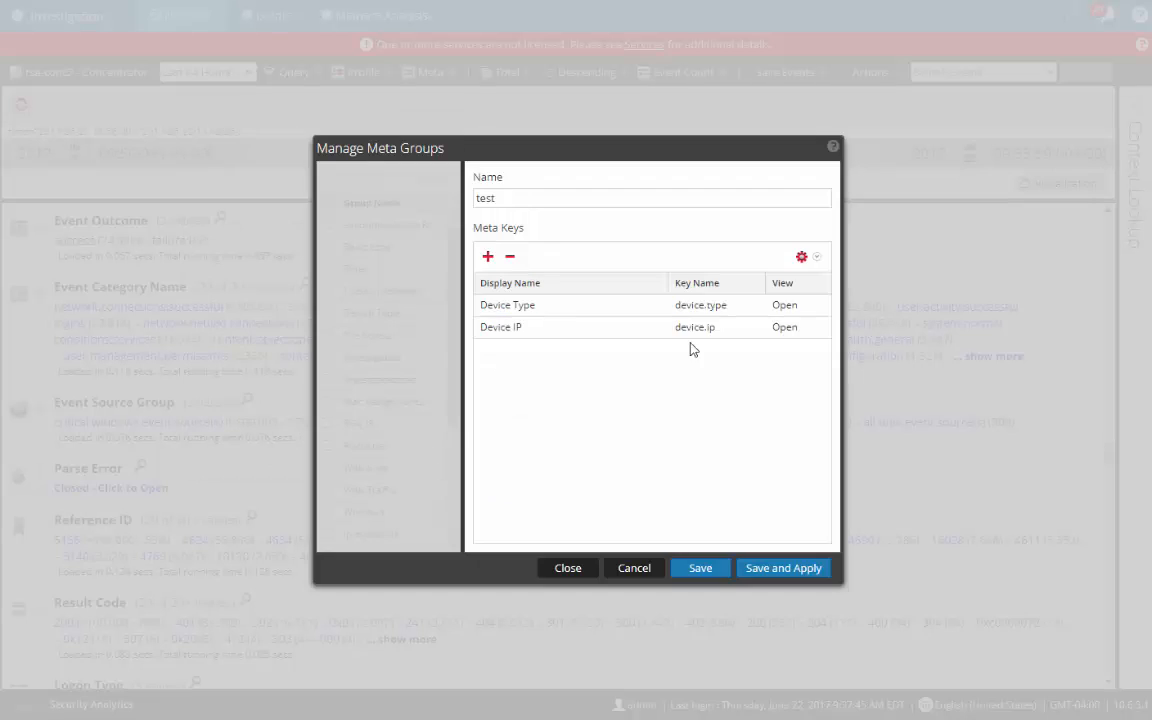
# - Find the user meta keys and add Destination User Account to the meta group
pyautogui.click(488, 257)
pyautogui.click(283, 143)
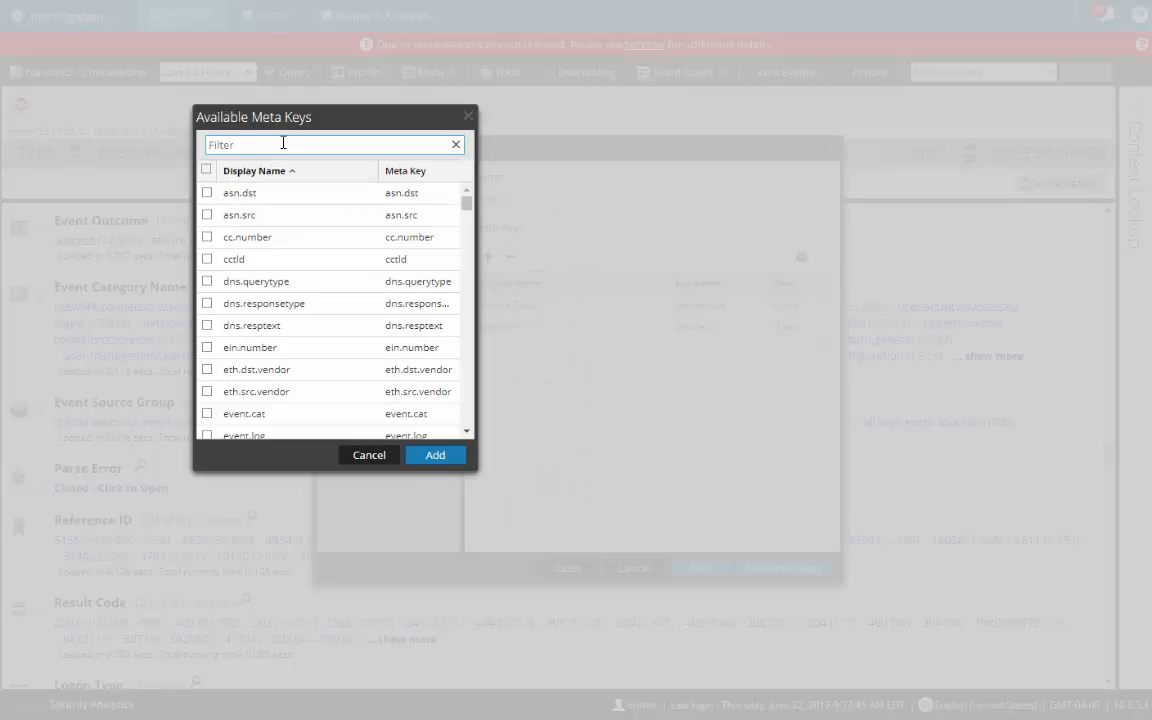
pyautogui.write('user')
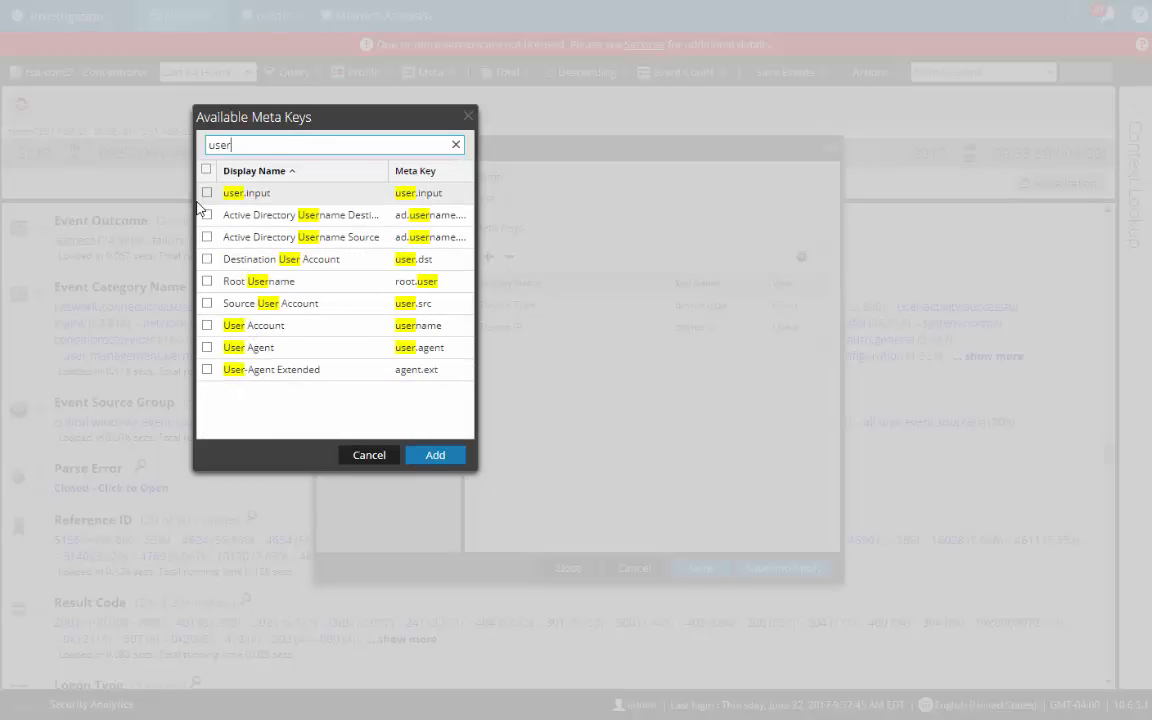
pyautogui.click(207, 259)
pyautogui.click(436, 455)
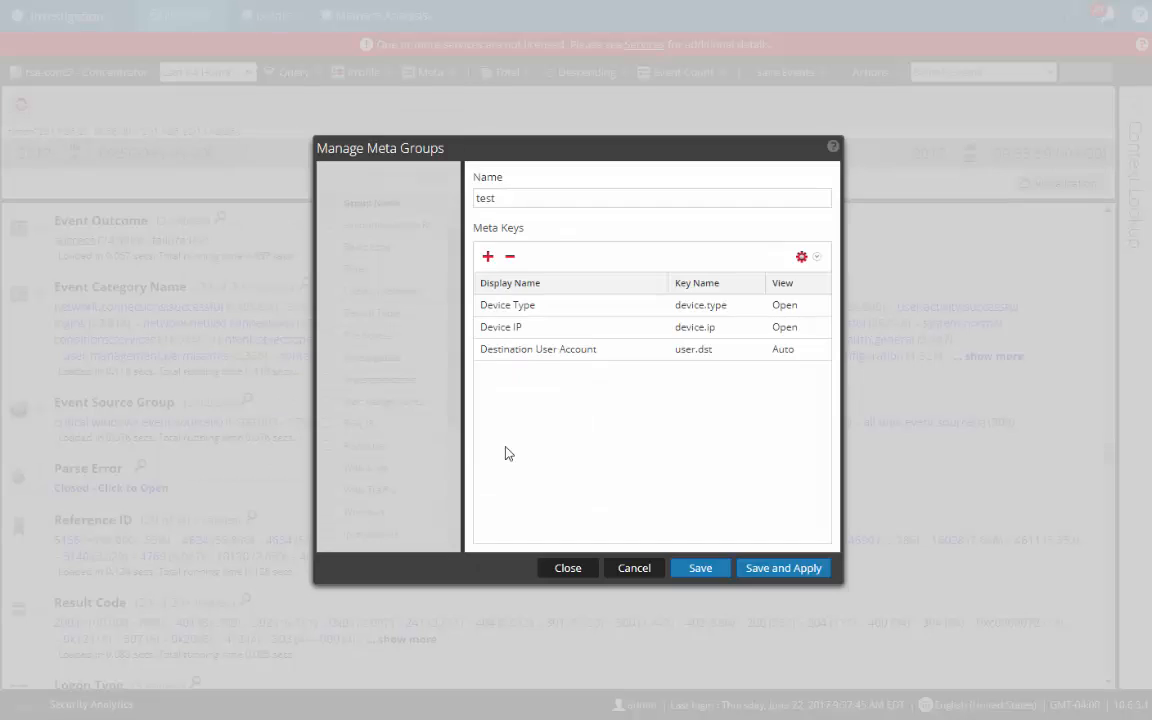
# - Find the IP meta keys and add Source IP Address to the meta group
pyautogui.click(486, 257)
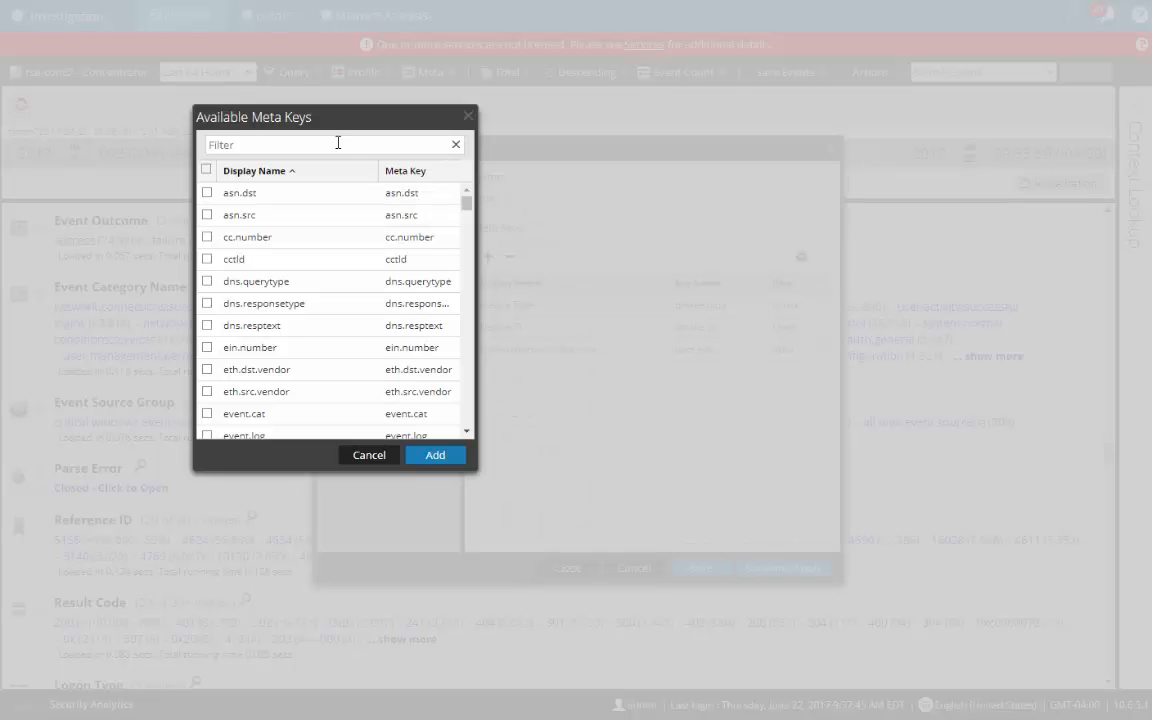
pyautogui.write('ip')
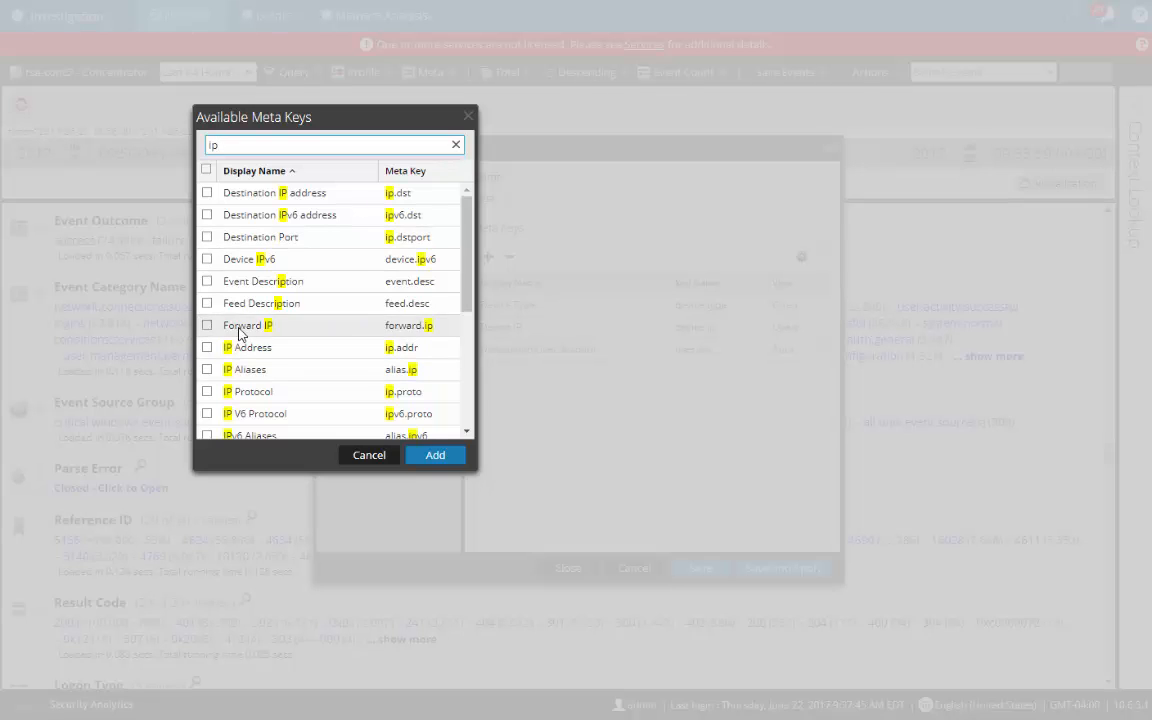
pyautogui.scroll(-5, 235, 340)
pyautogui.click(207, 279)
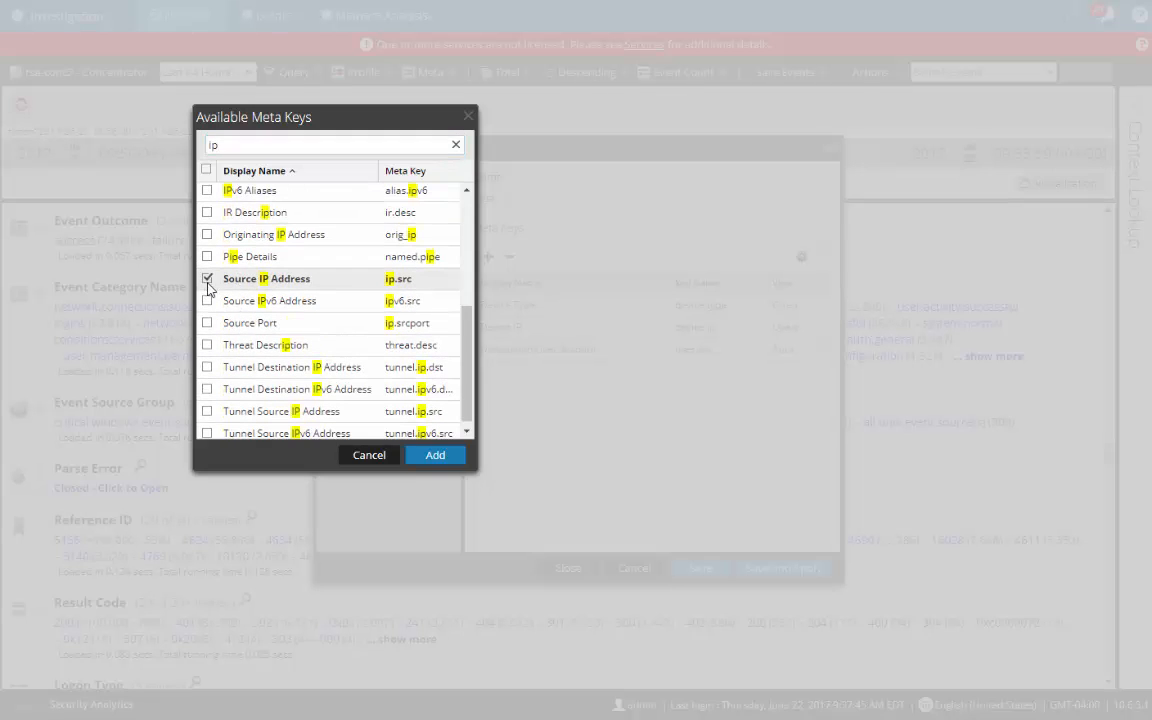
pyautogui.click(435, 455)
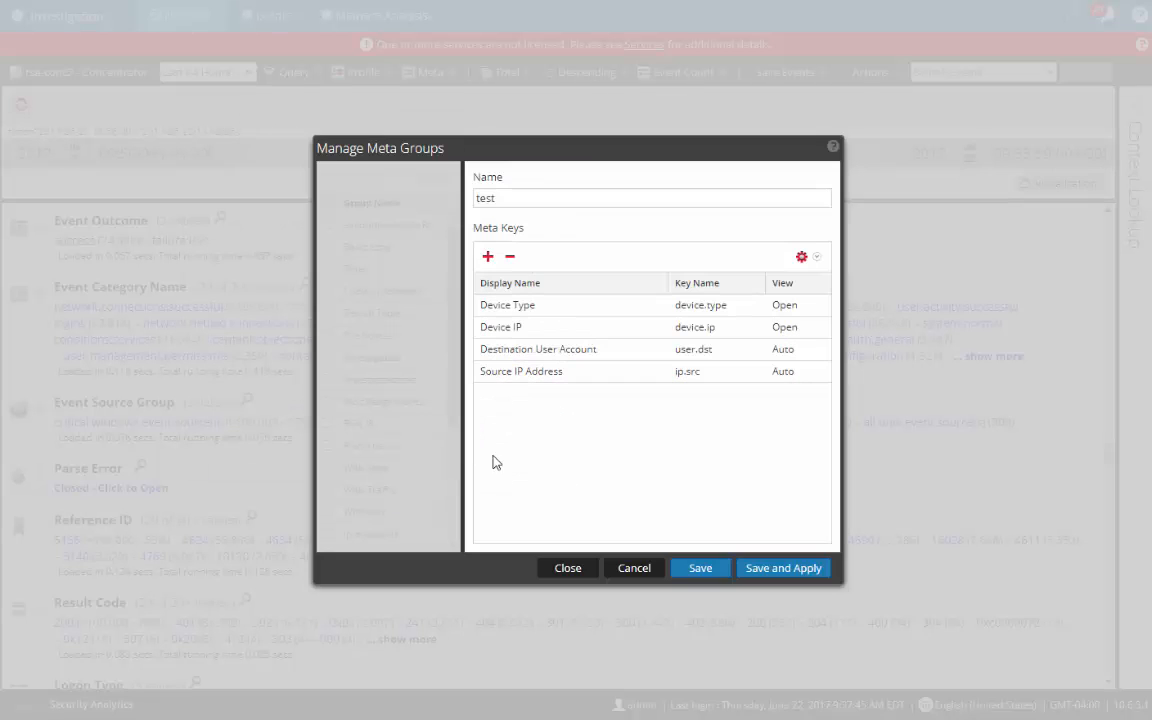
# - Set the view of all the group's meta keys to Open, and save and apply the group as test_meta
pyautogui.click(805, 262)
pyautogui.click(826, 301)
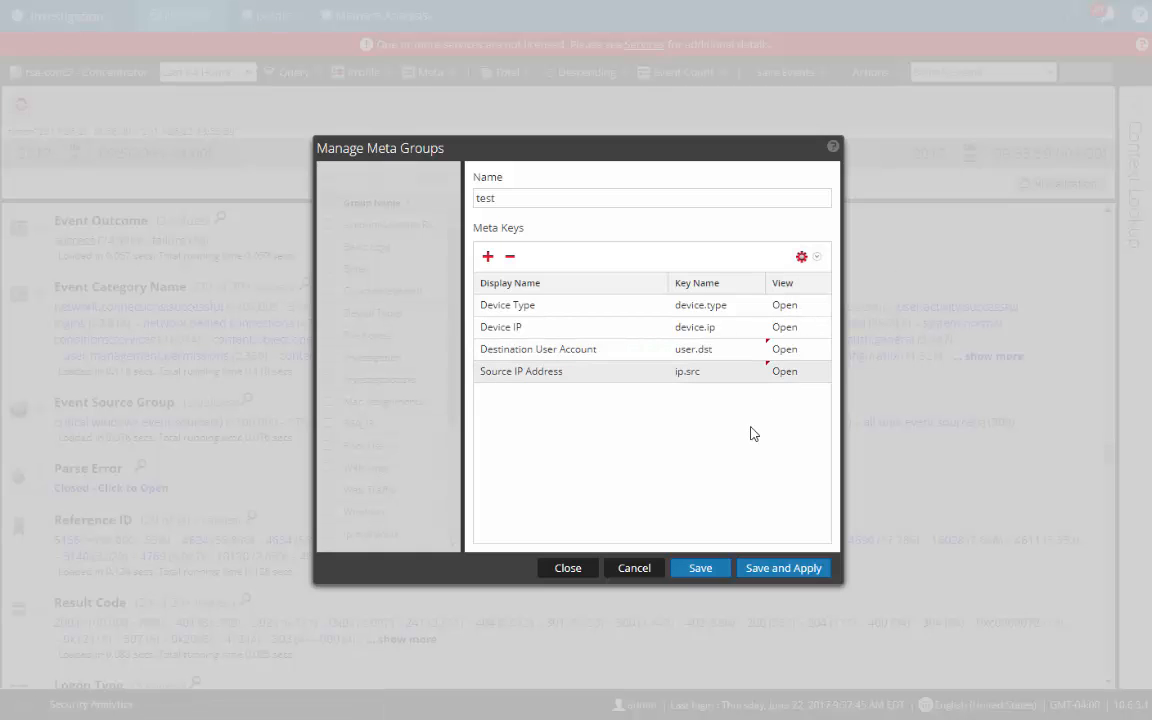
pyautogui.click(789, 376)
pyautogui.click(823, 374)
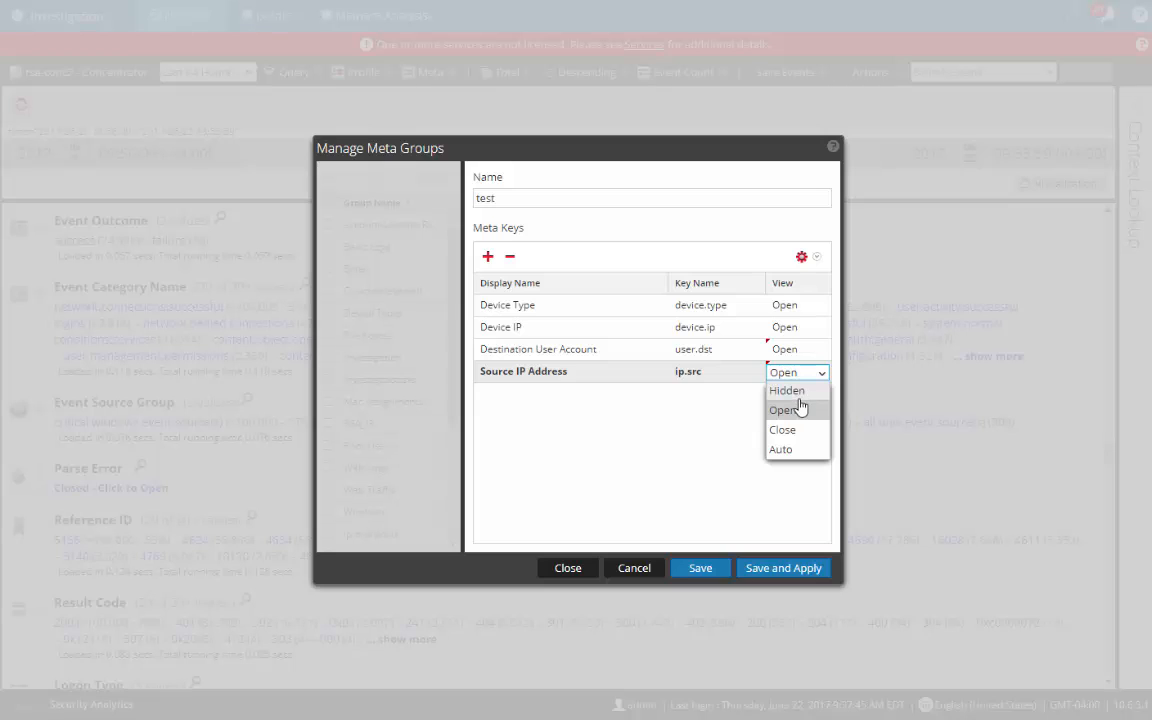
pyautogui.click(784, 412)
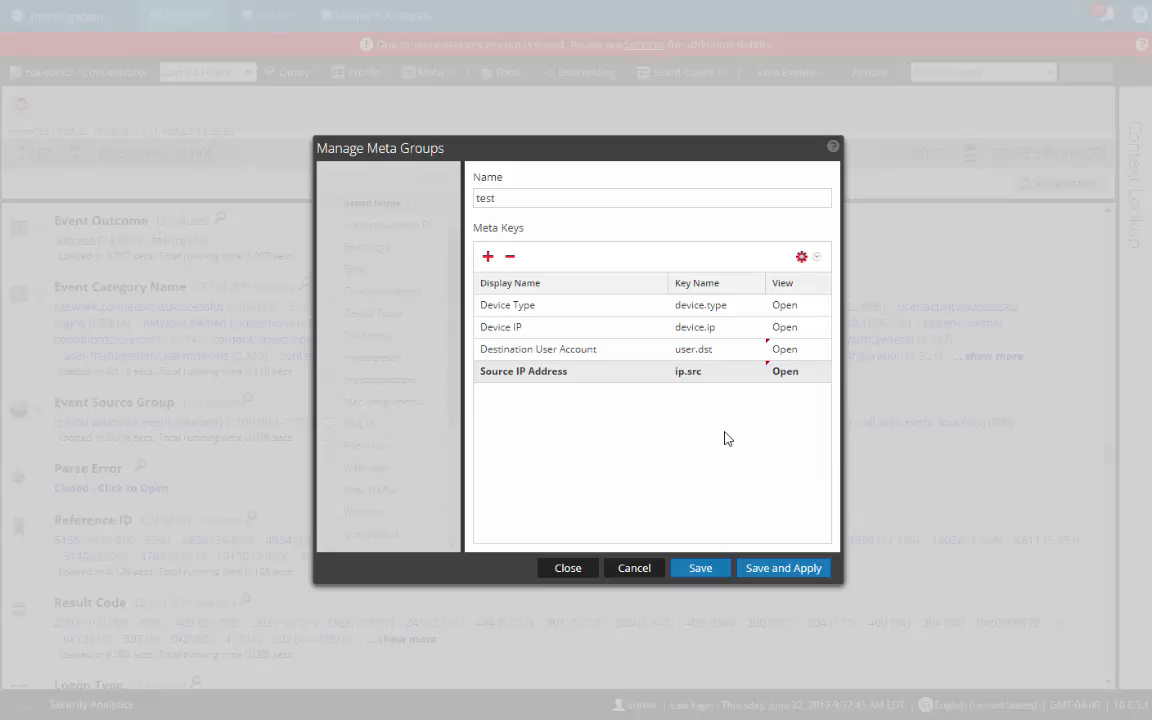
pyautogui.click(805, 262)
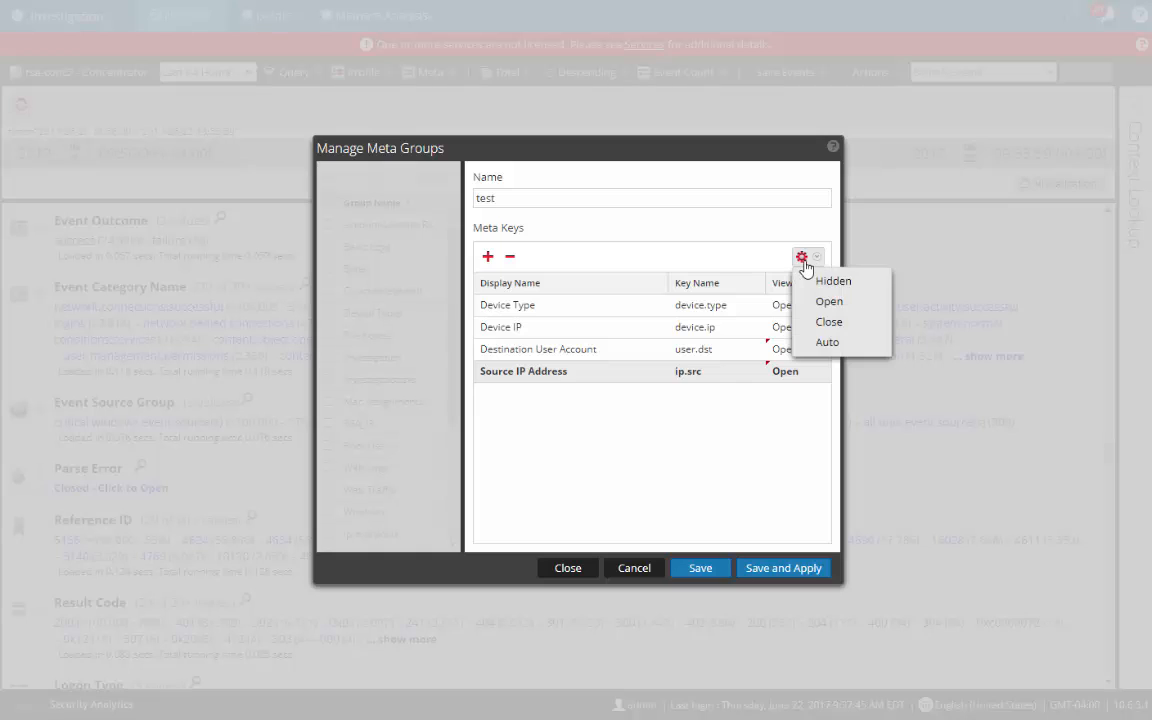
pyautogui.click(827, 301)
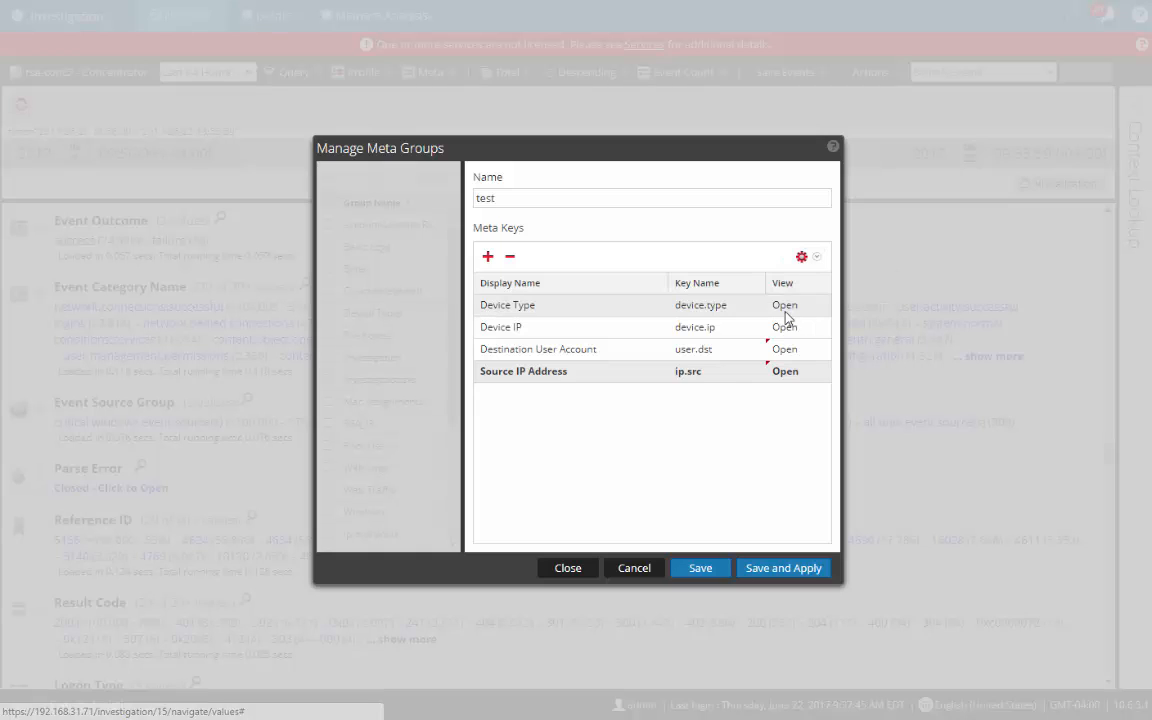
pyautogui.click(770, 572)
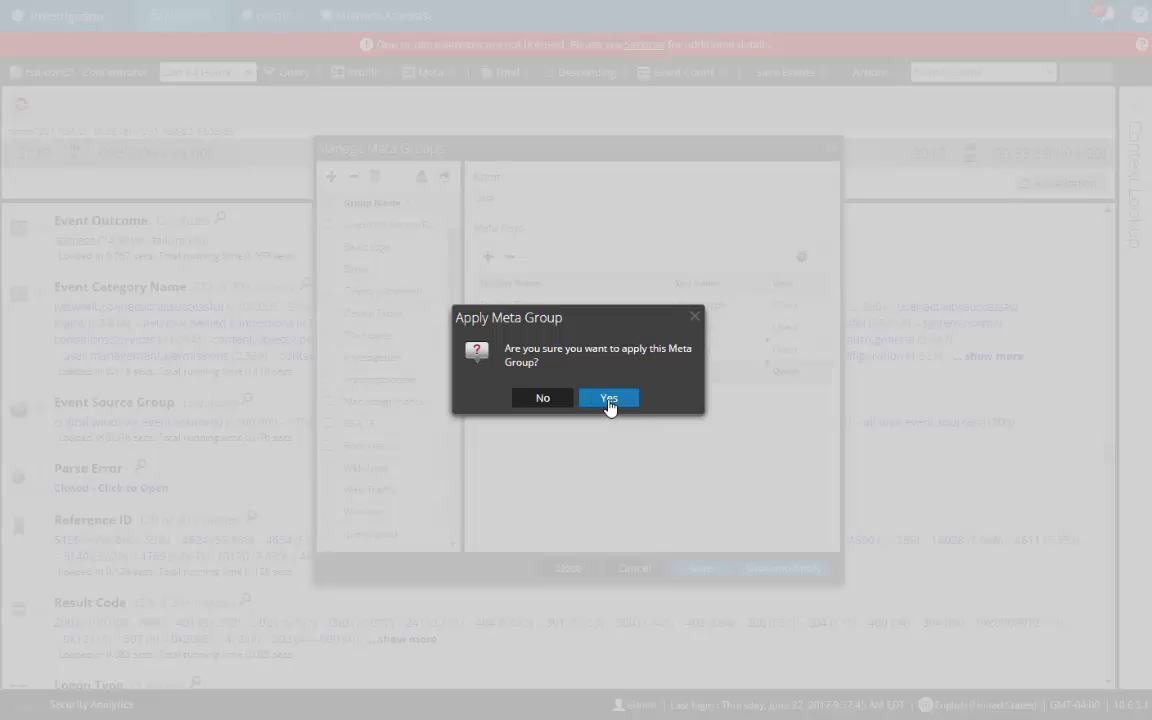
pyautogui.click(599, 402)
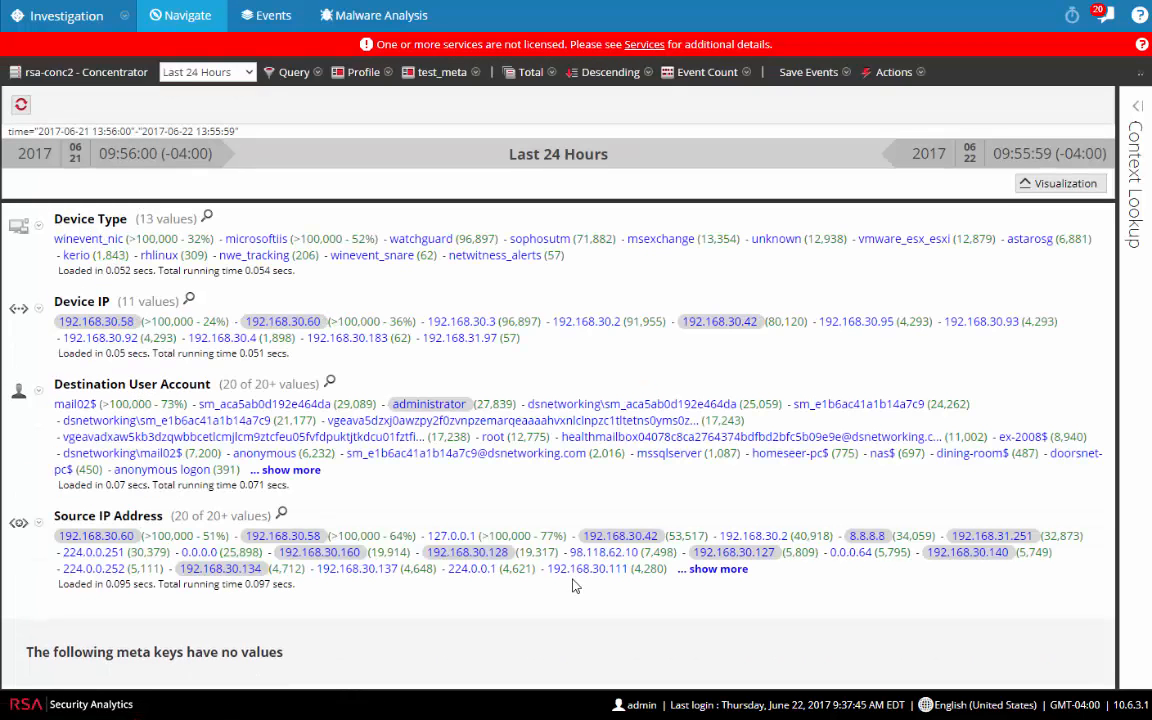
# - Filter the investigation by device IP 192.168.30.4 and remove that filter
pyautogui.click(220, 338)
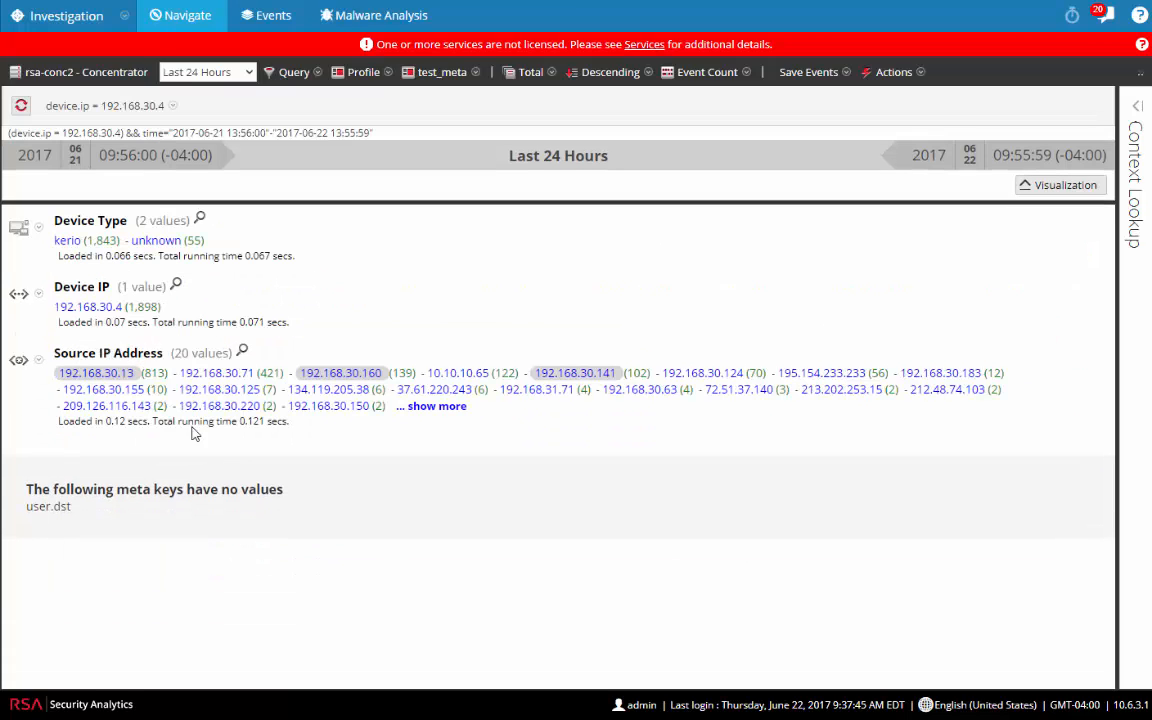
pyautogui.click(172, 105)
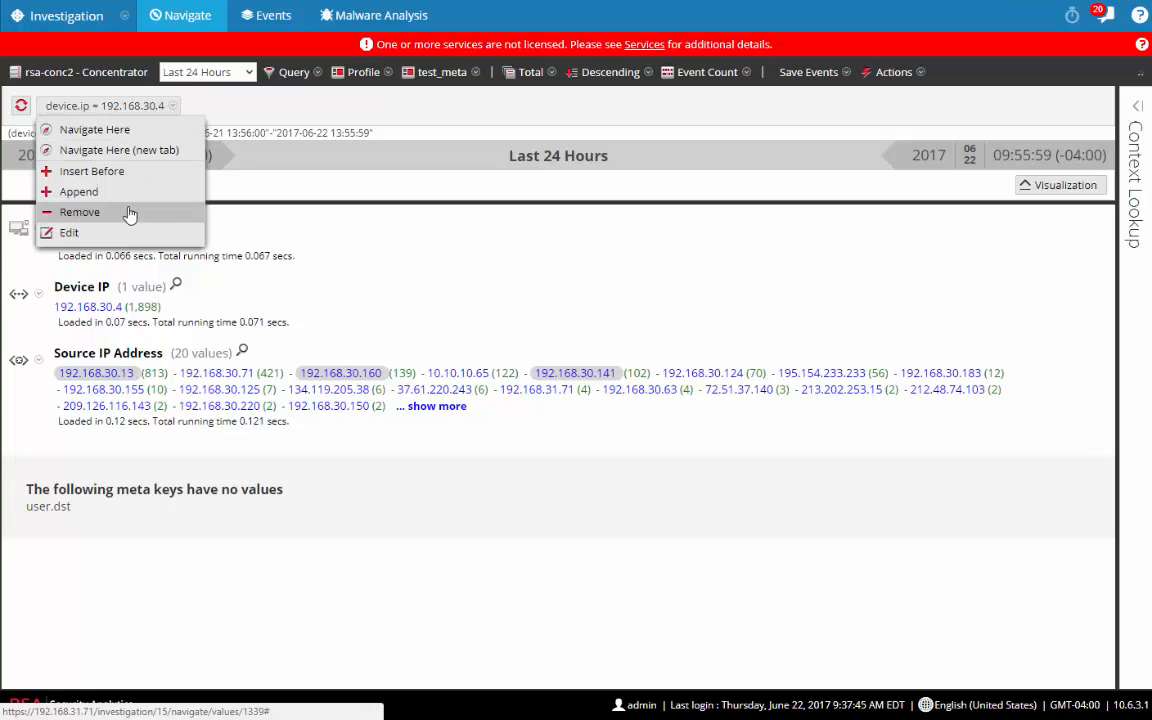
pyautogui.click(100, 211)
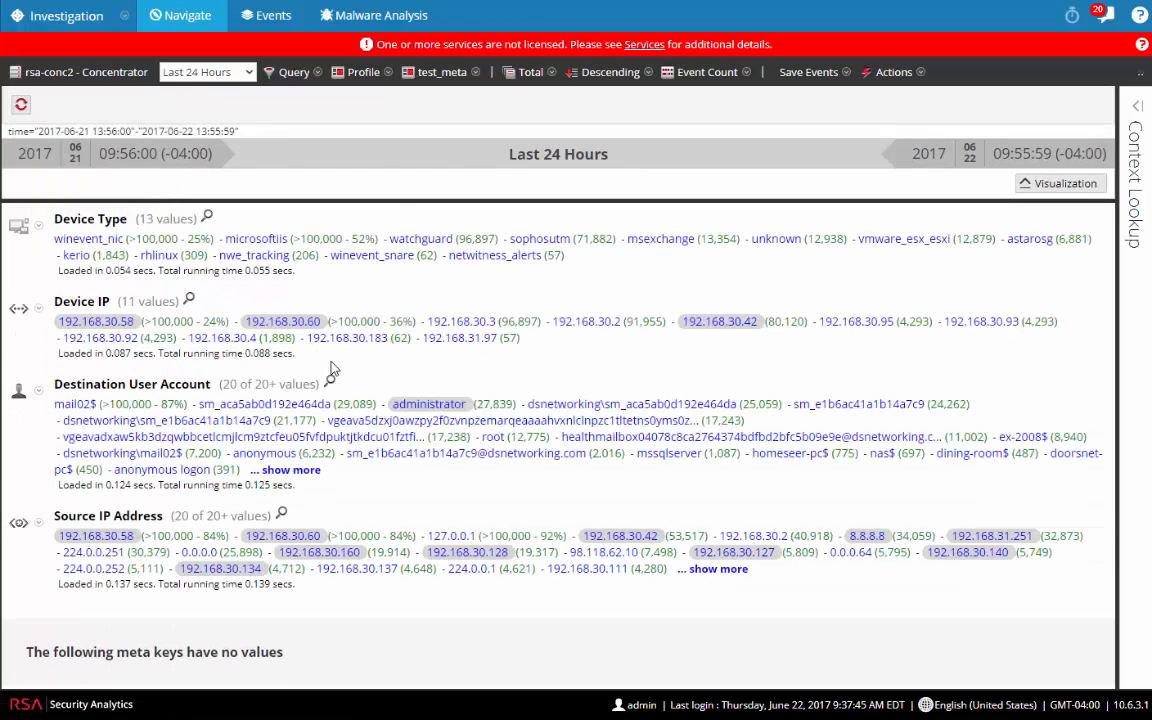
# - Switch the investigation to the Basic Logs meta group and review its meta values down to Destination Port
pyautogui.click(452, 87)
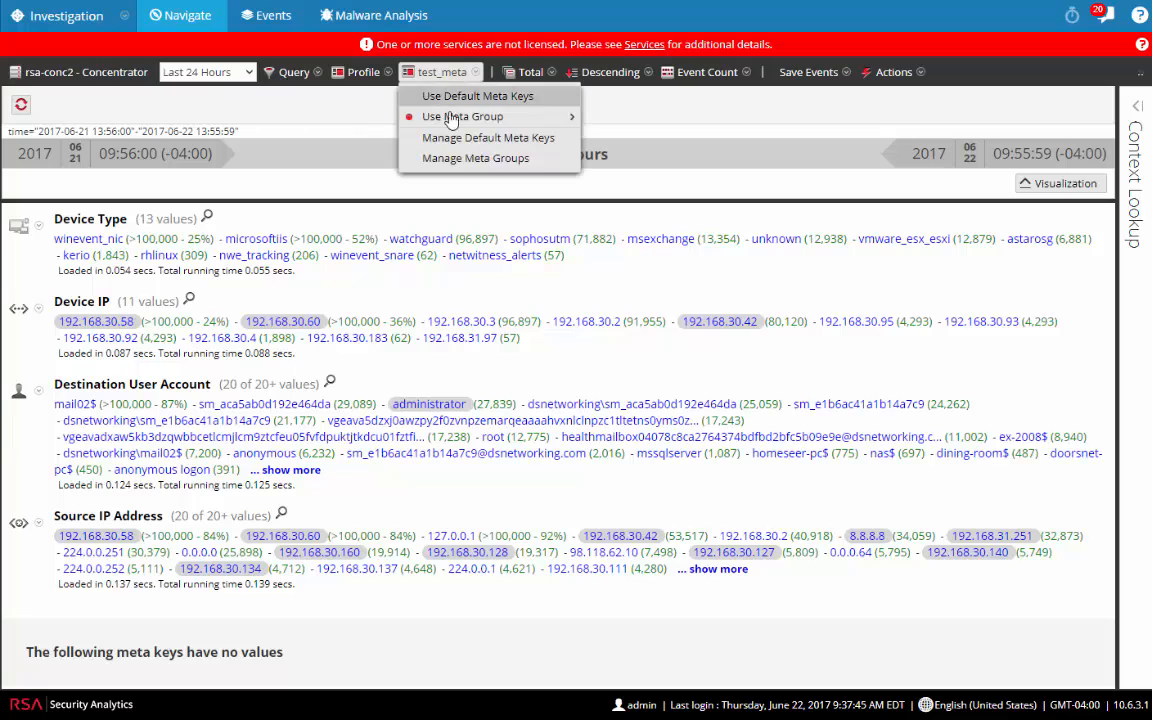
pyautogui.moveTo(452, 116)
pyautogui.click(648, 144)
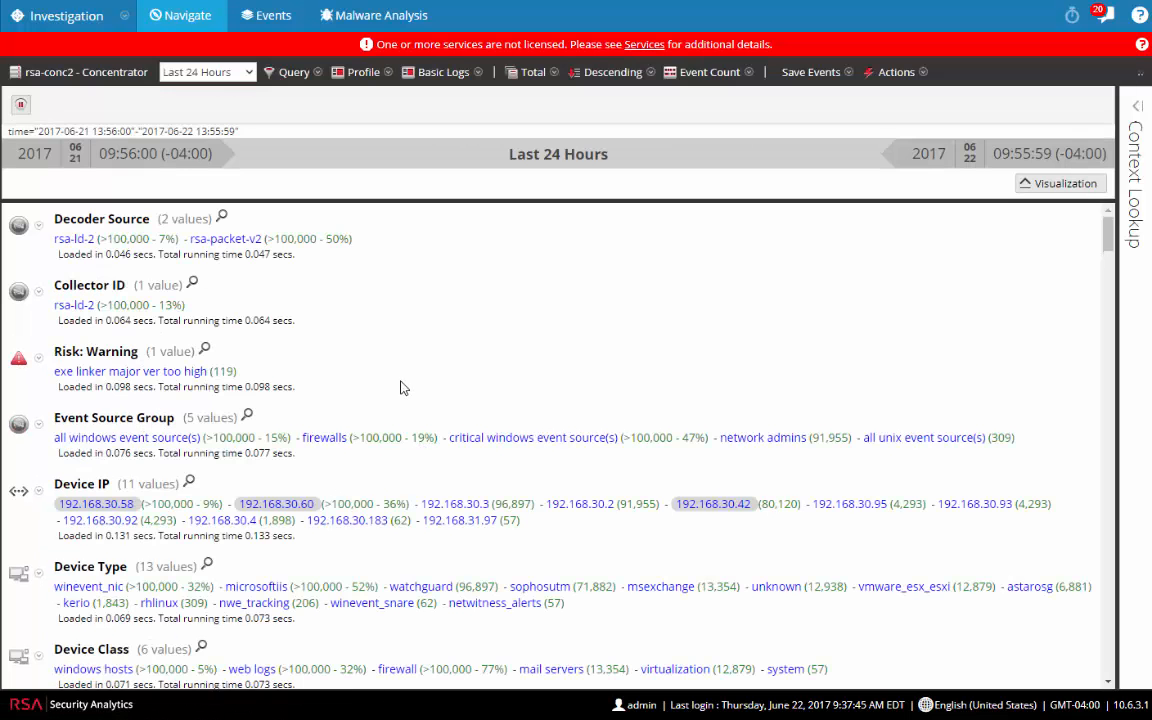
pyautogui.scroll(-5, 404, 390)
pyautogui.scroll(5, 404, 392)
pyautogui.scroll(-15, 418, 428)
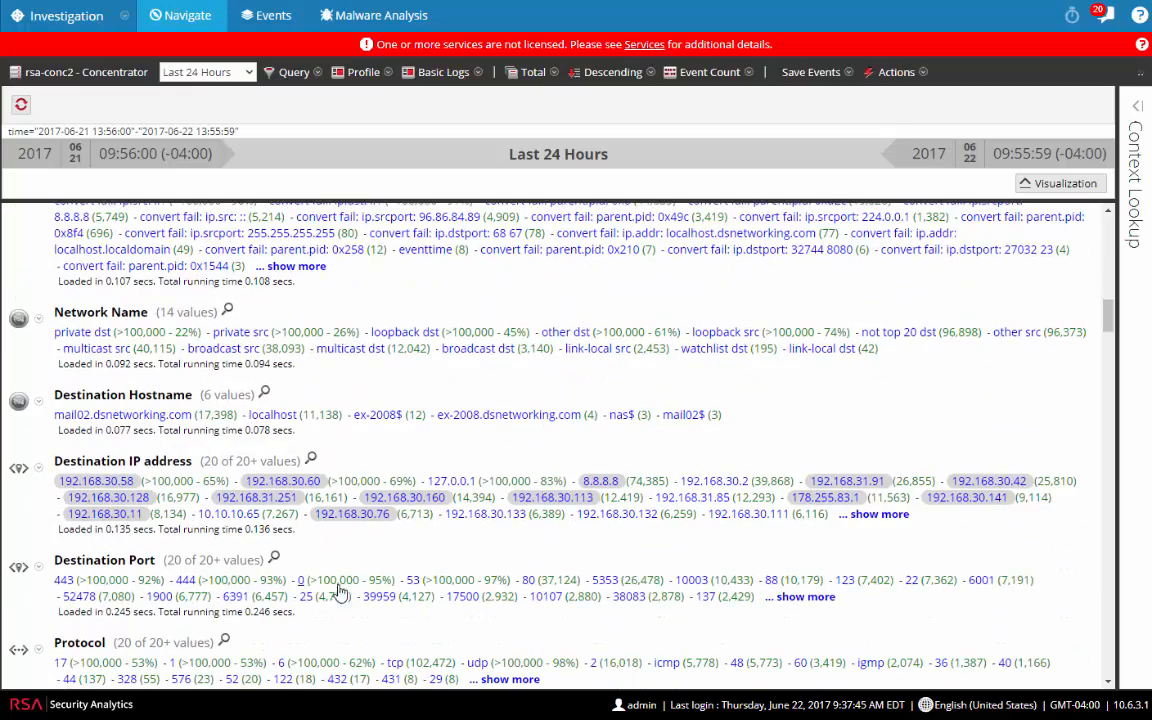
# - Run a context lookup on destination IP addresses 192.168.30.113 and 192.168.30.160 to view their alerts
pyautogui.moveTo(298, 511)
pyautogui.moveTo(568, 501)
pyautogui.rightClick(569, 503)
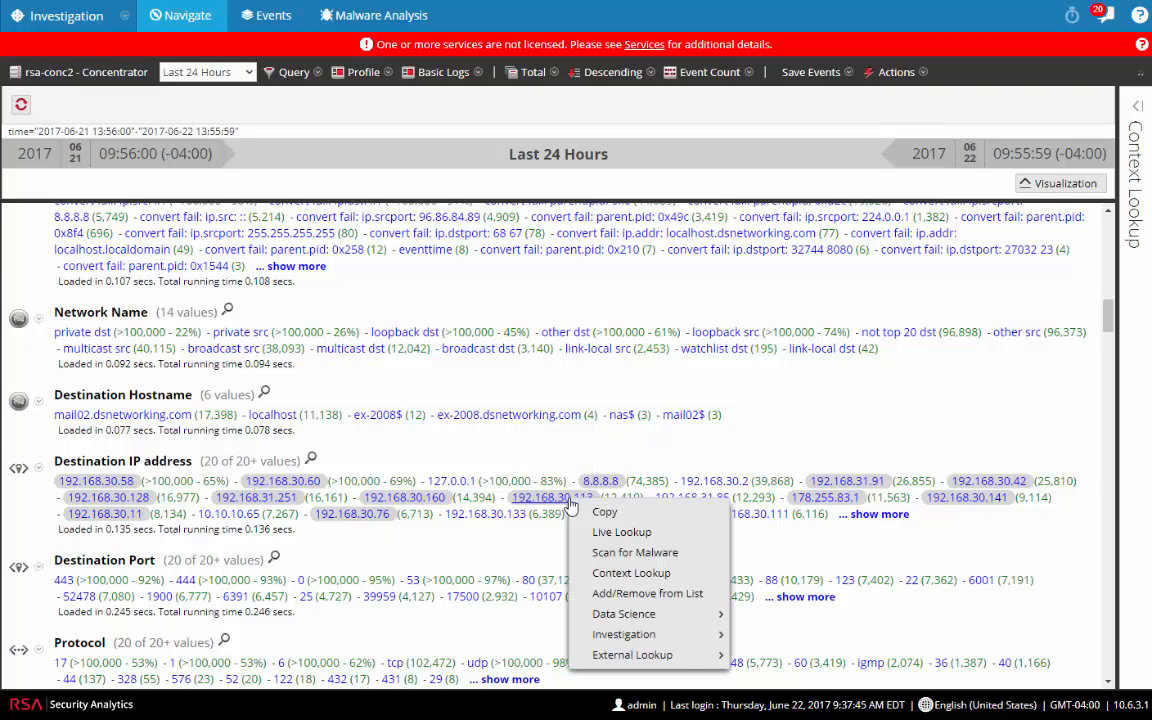
pyautogui.click(614, 576)
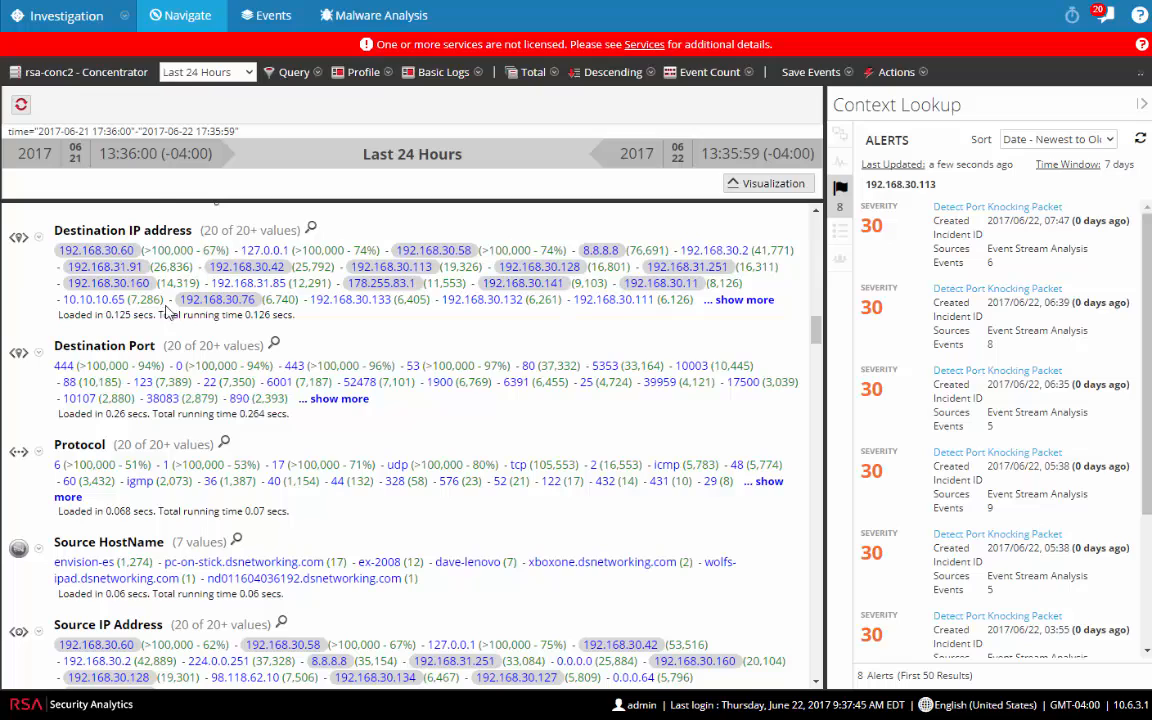
pyautogui.moveTo(101, 268)
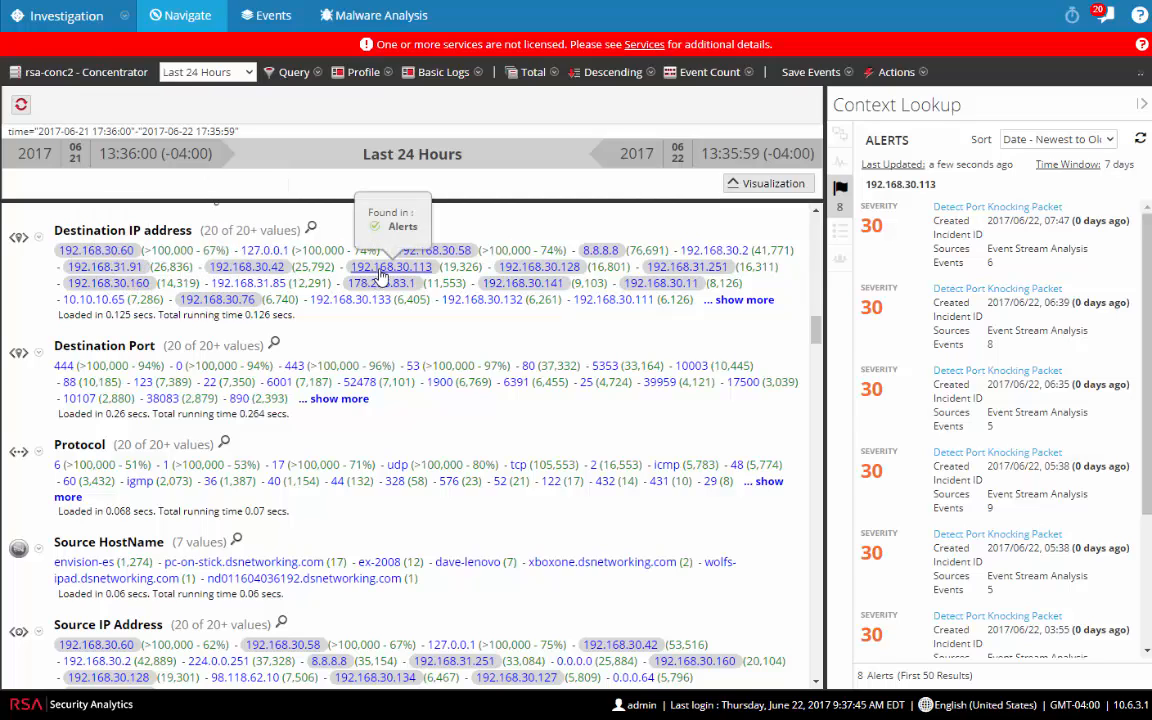
pyautogui.moveTo(381, 287)
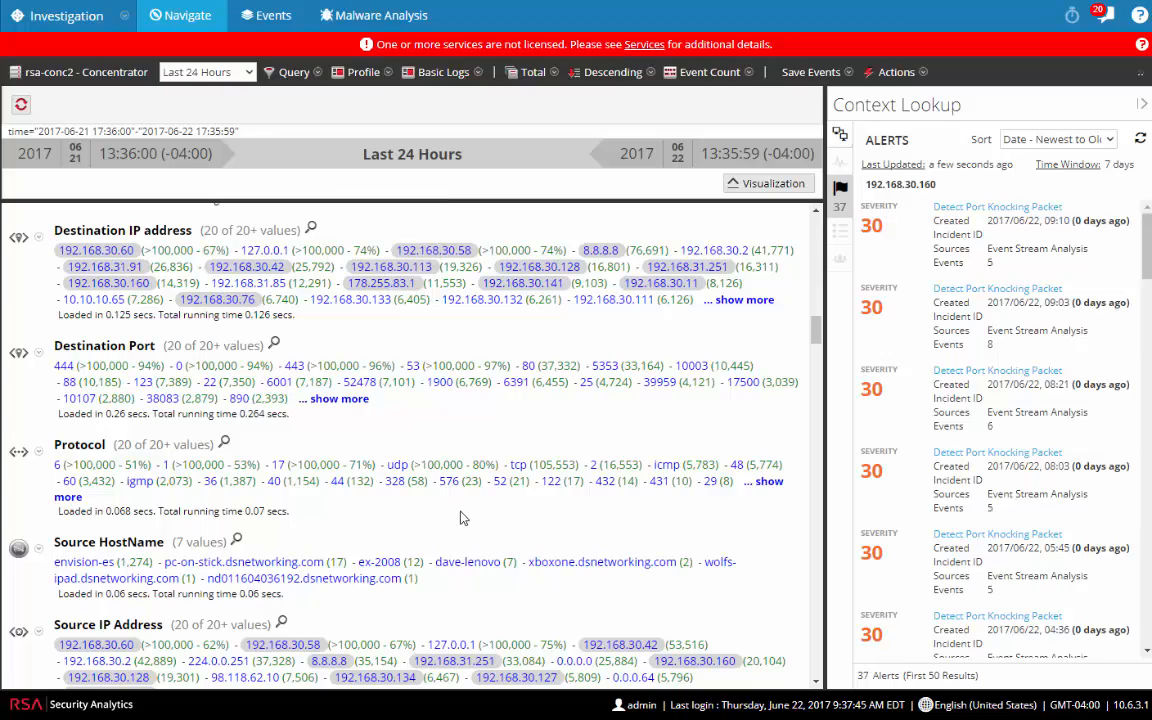
# - Review the Basic Logs meta values further down, from Source HostName to Policy Name
pyautogui.scroll(-3, 462, 517)
pyautogui.scroll(-5, 462, 517)
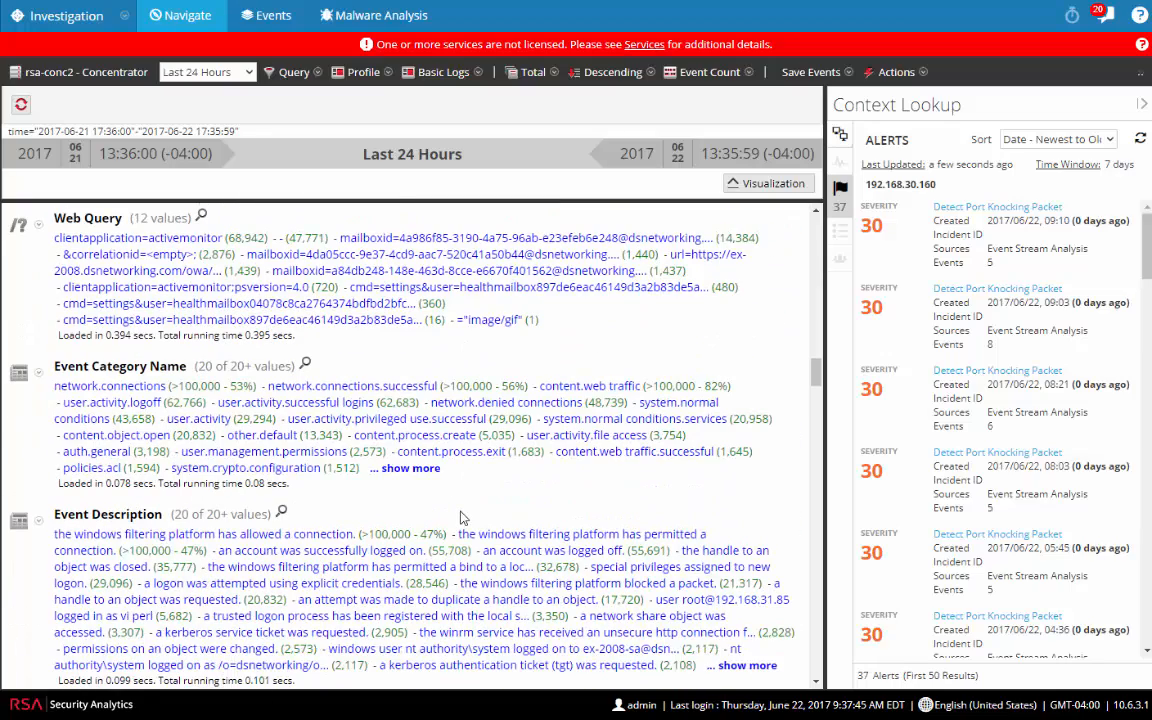
pyautogui.scroll(-8, 462, 517)
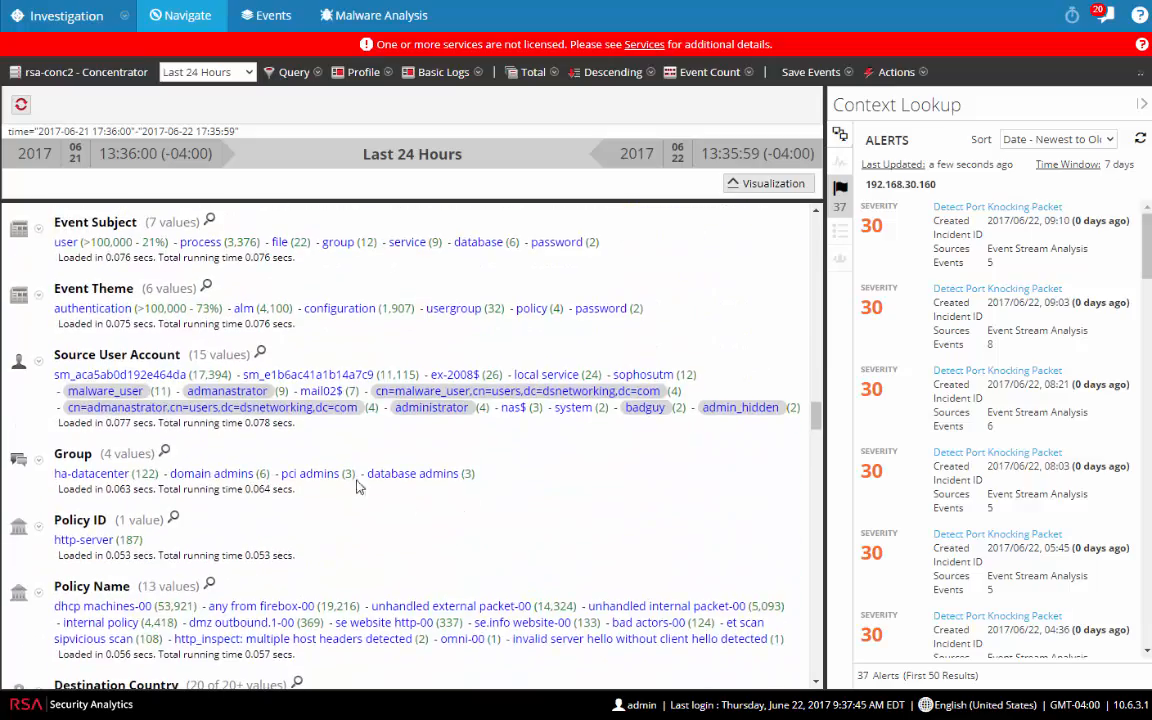
# - Return to the Destination User Account meta values and expand the list to show more accounts
pyautogui.scroll(8, 287, 434)
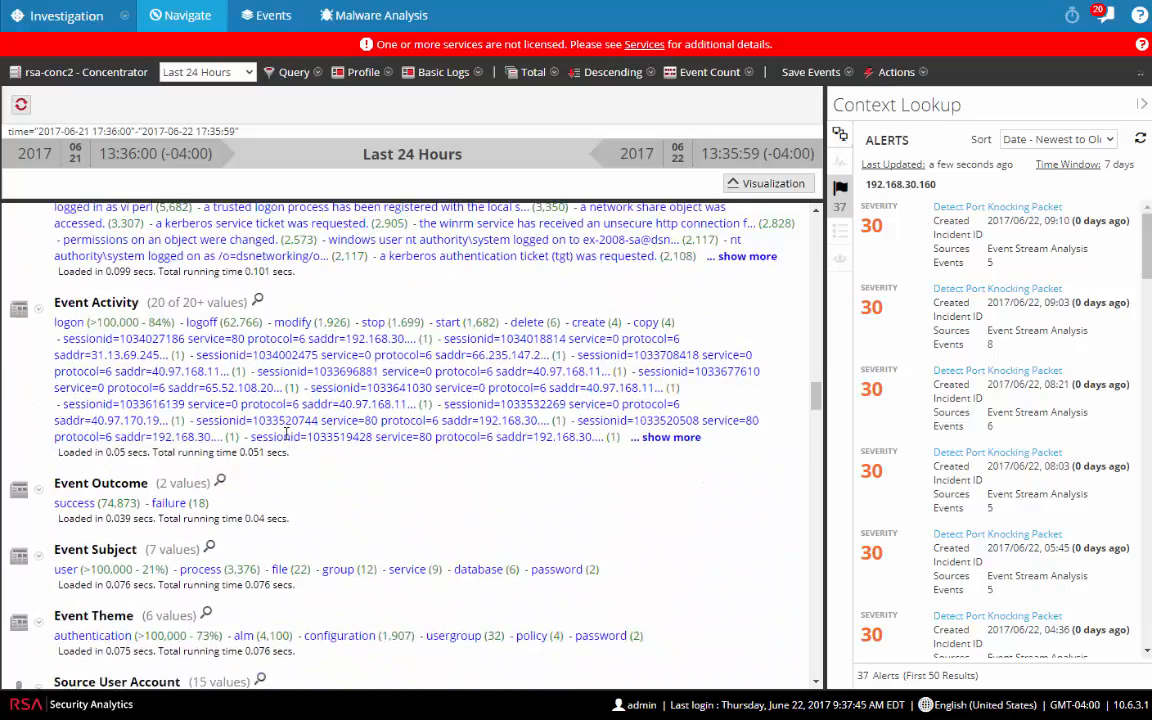
pyautogui.scroll(10, 287, 434)
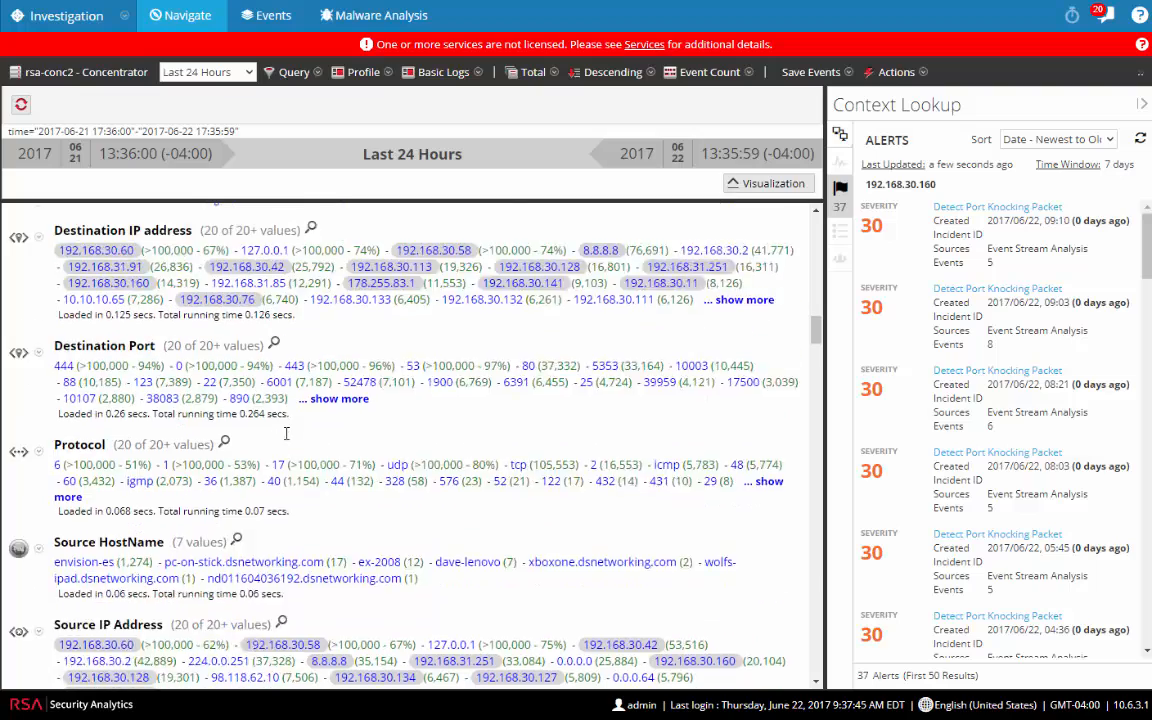
pyautogui.scroll(2, 287, 432)
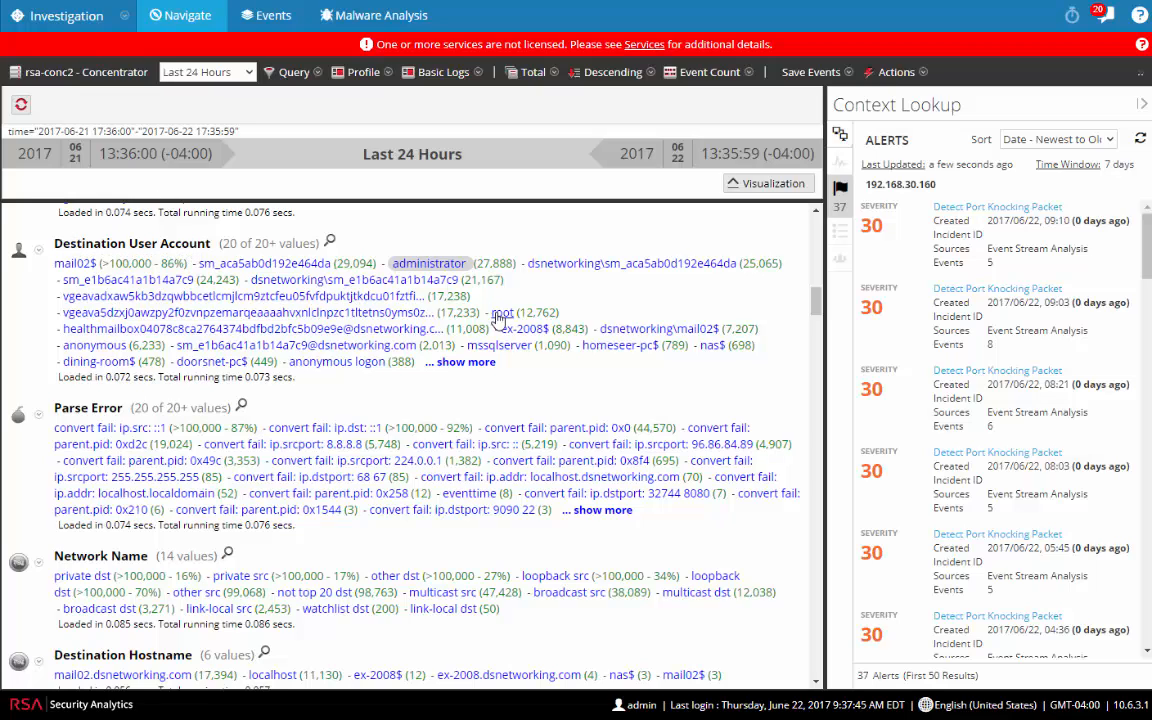
pyautogui.click(479, 366)
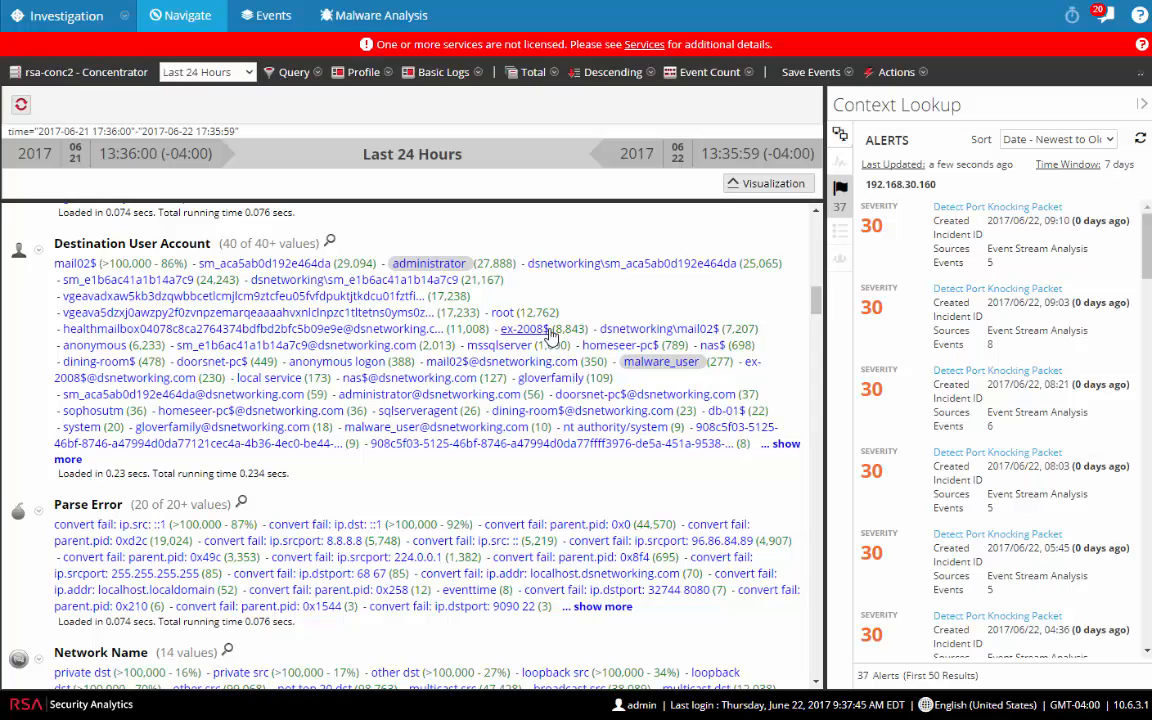
# - Open Reports in a new browser tab and select the POC rule group
pyautogui.click(67, 22)
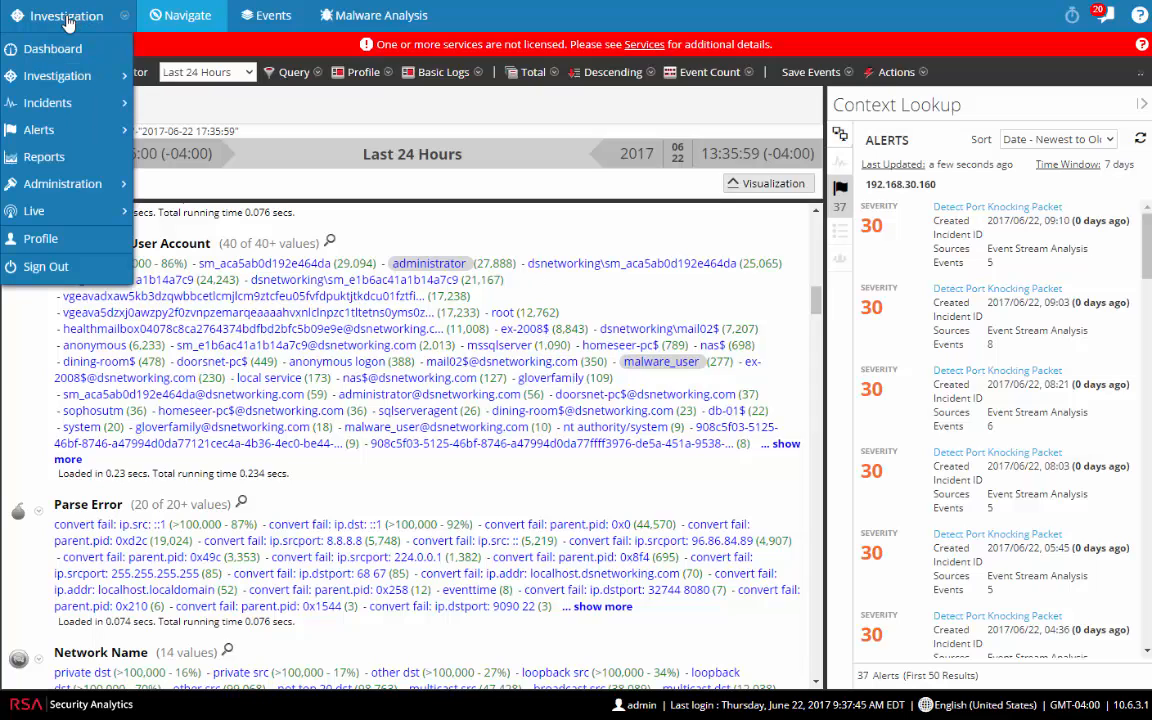
pyautogui.rightClick(55, 161)
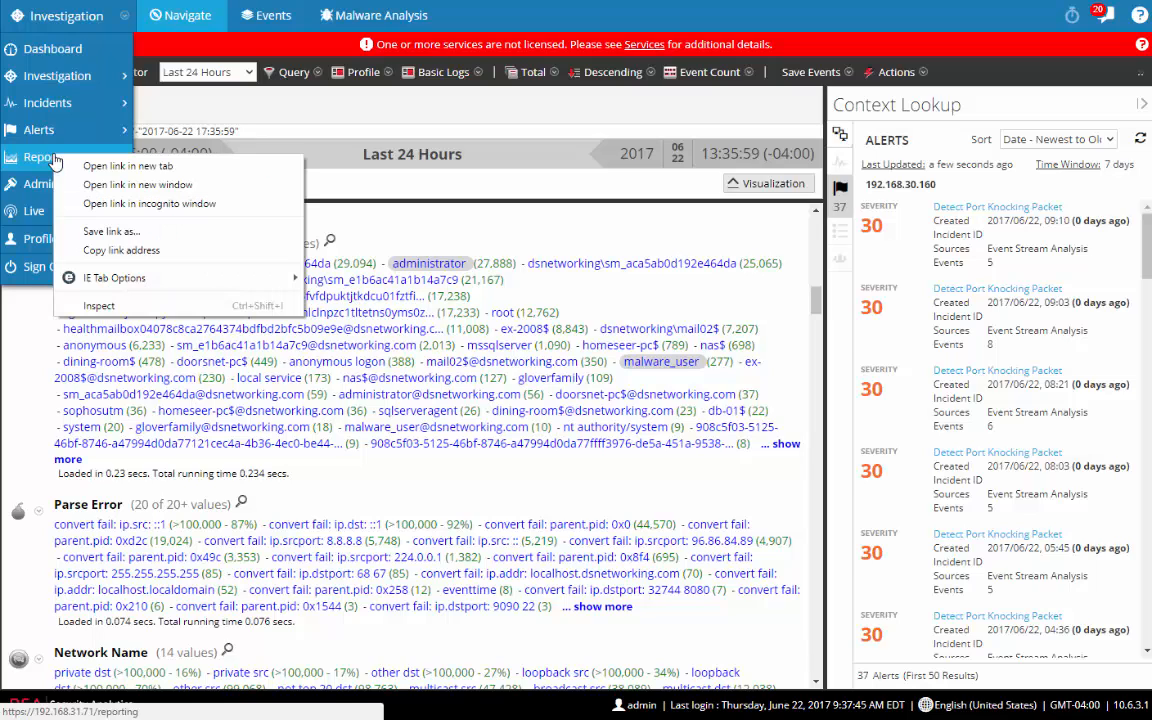
pyautogui.click(97, 168)
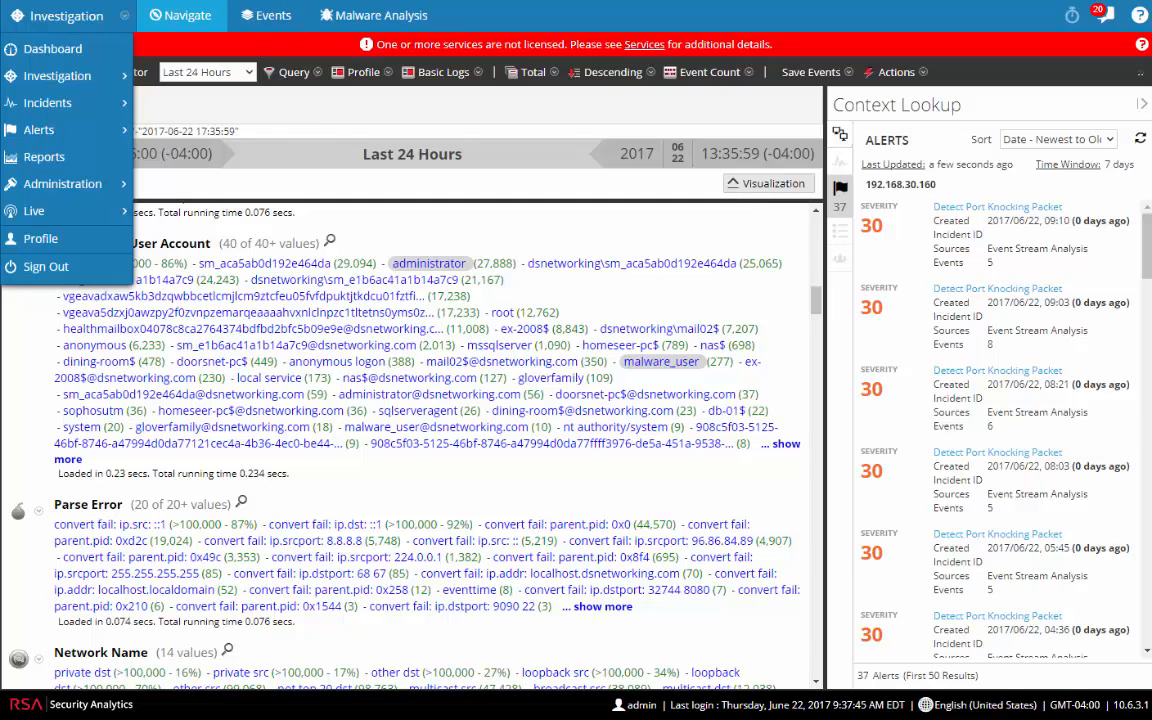
pyautogui.hotkey('ctrl', 'Tab')
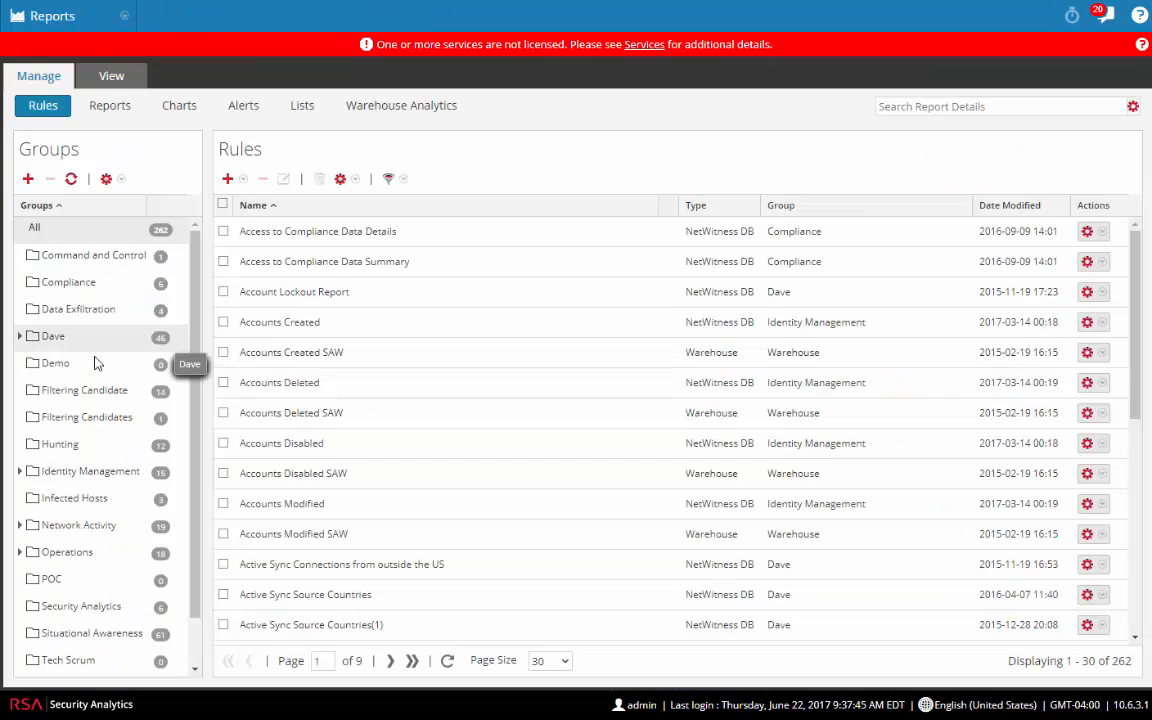
pyautogui.click(50, 582)
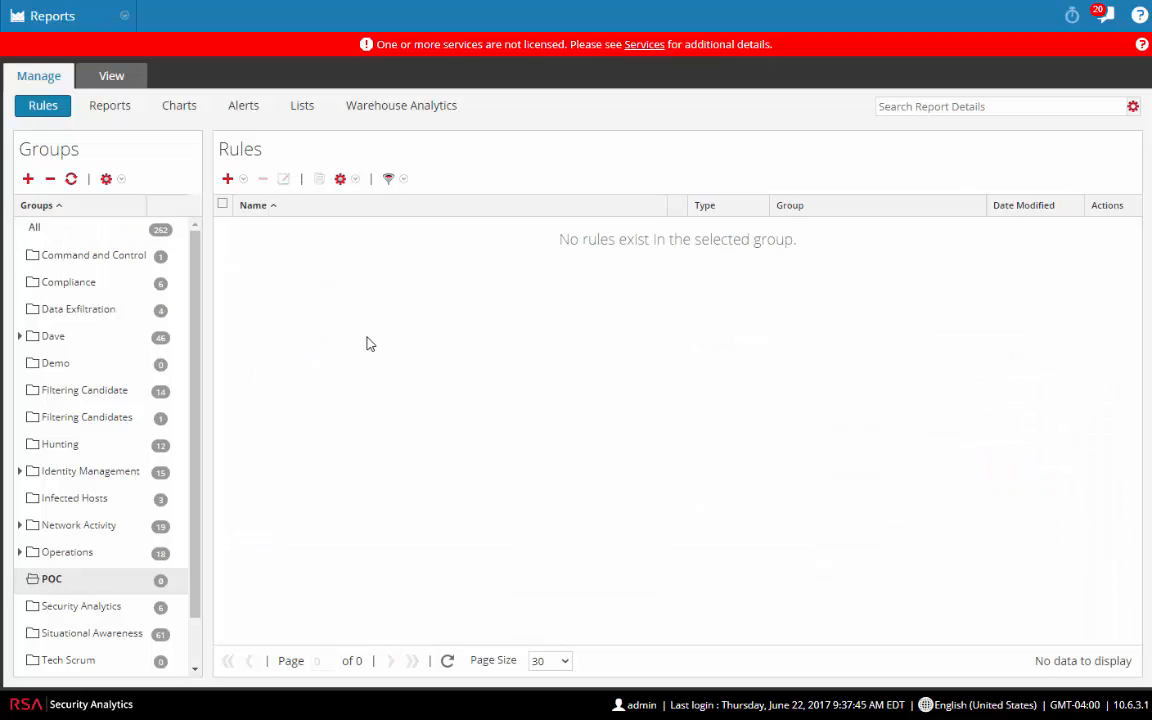
# - Create a NetWitness DB rule in the POC group named "Top 10 User List" with a Custom summary
pyautogui.click(228, 178)
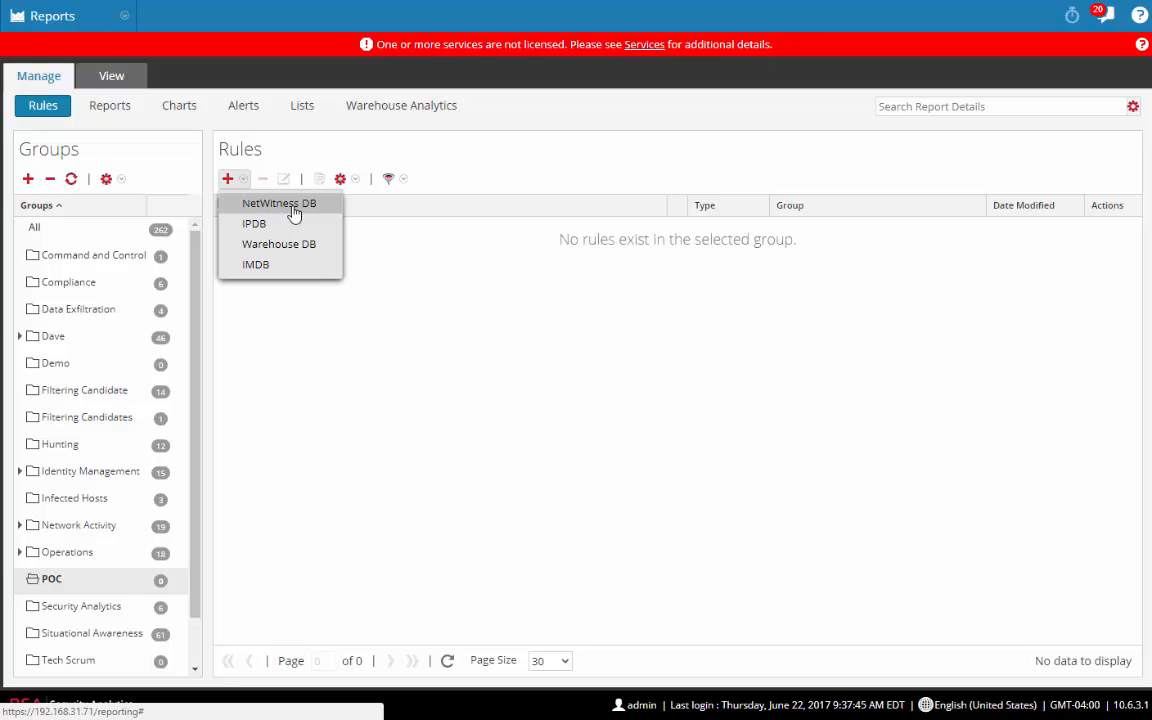
pyautogui.click(294, 214)
pyautogui.click(229, 185)
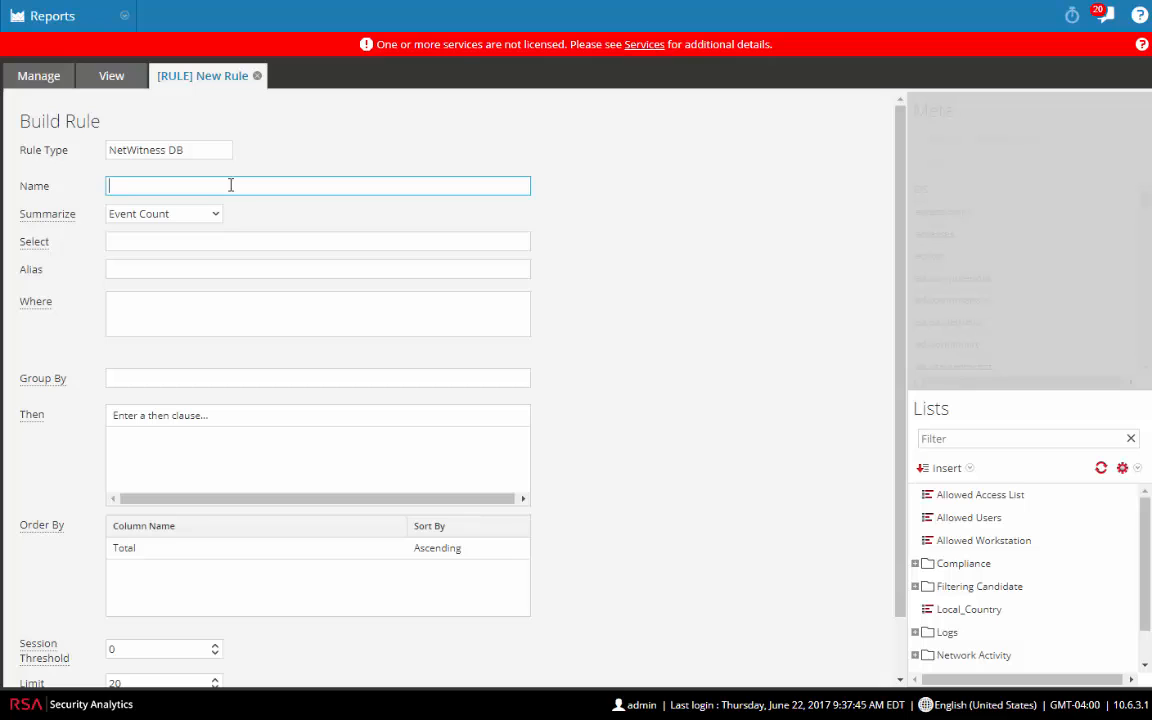
pyautogui.write('Top 10 User List')
pyautogui.click(216, 222)
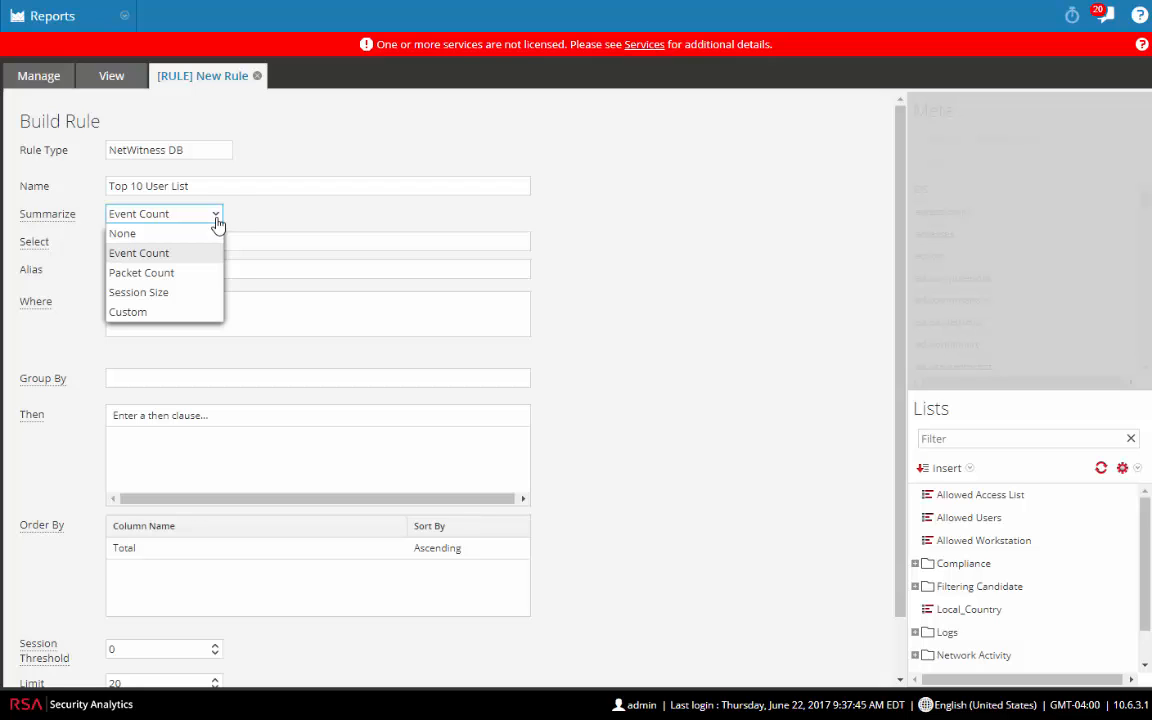
pyautogui.click(145, 319)
pyautogui.click(143, 237)
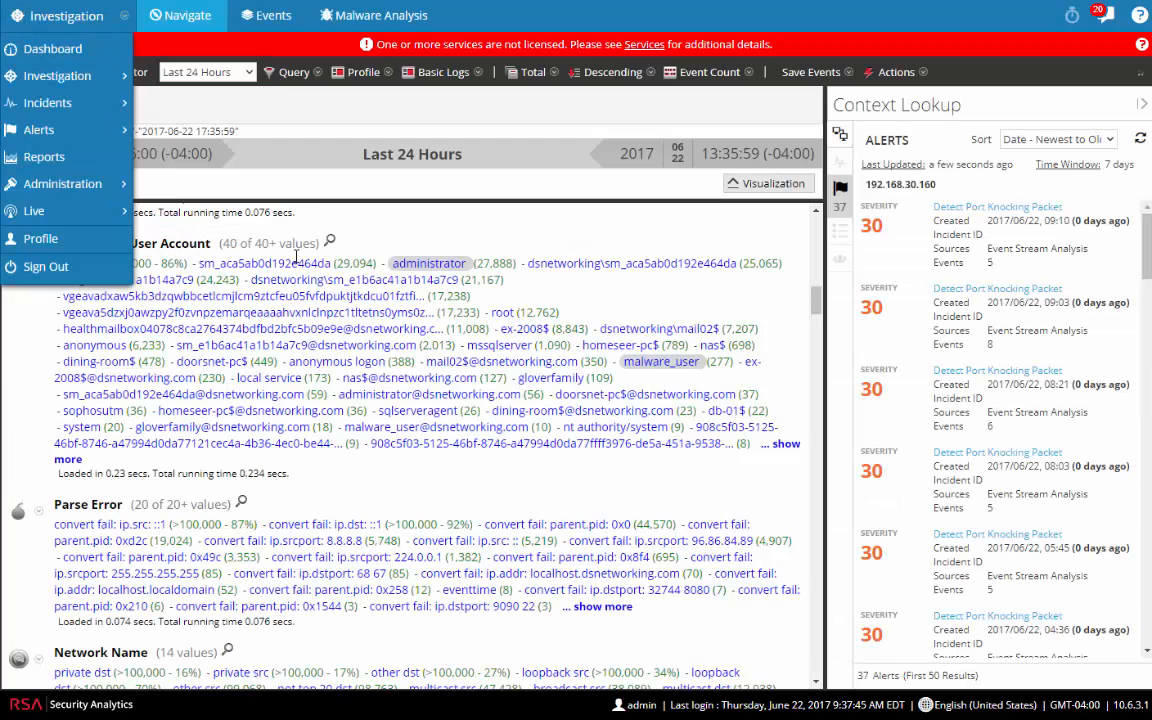
# - Return to the investigation and open the events of the malware_user domain account under Destination User Account in a new tab
pyautogui.click(478, 481)
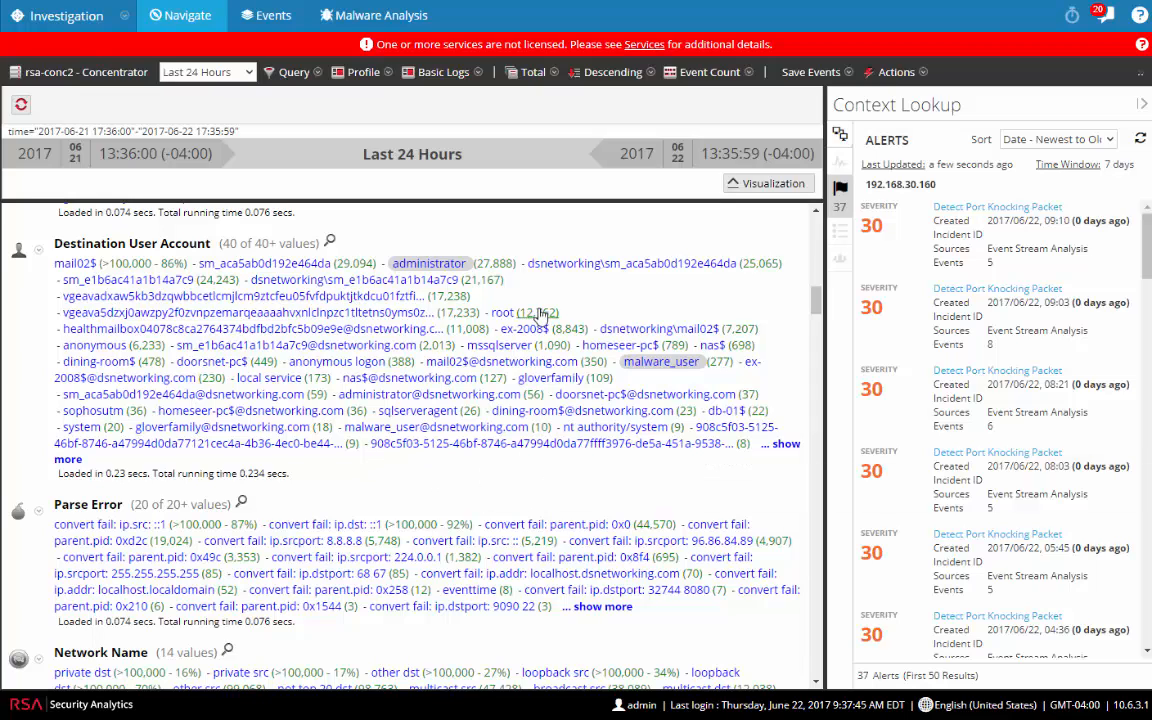
pyautogui.rightClick(541, 432)
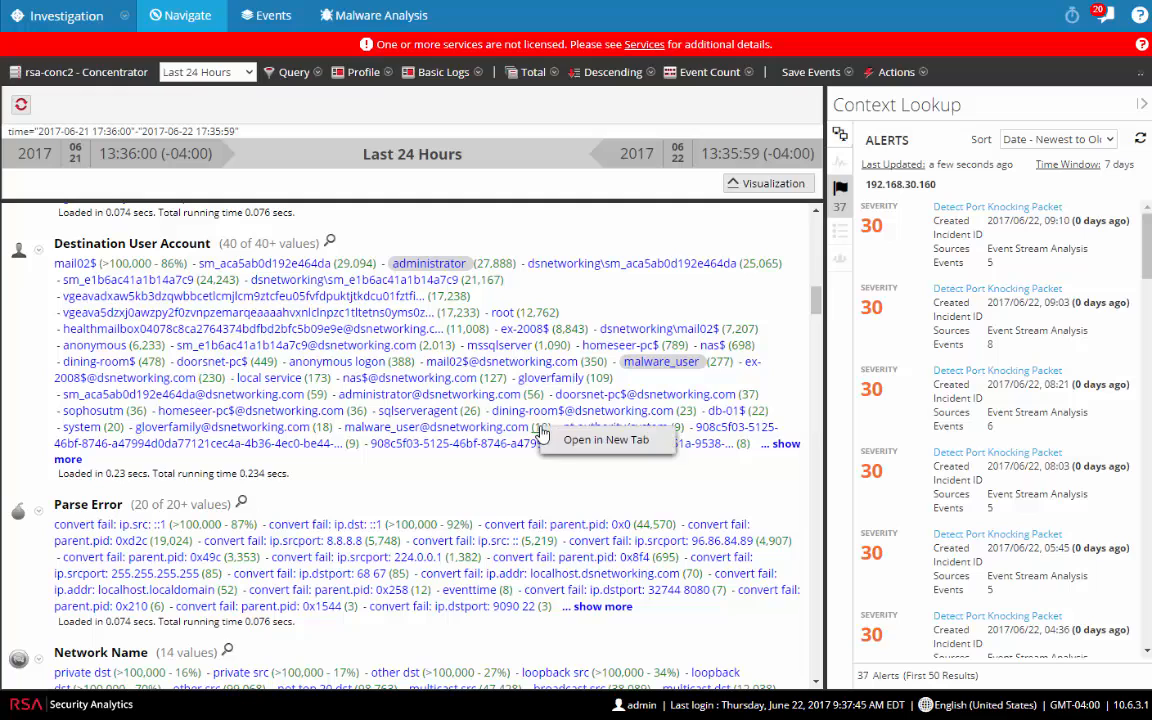
pyautogui.click(585, 440)
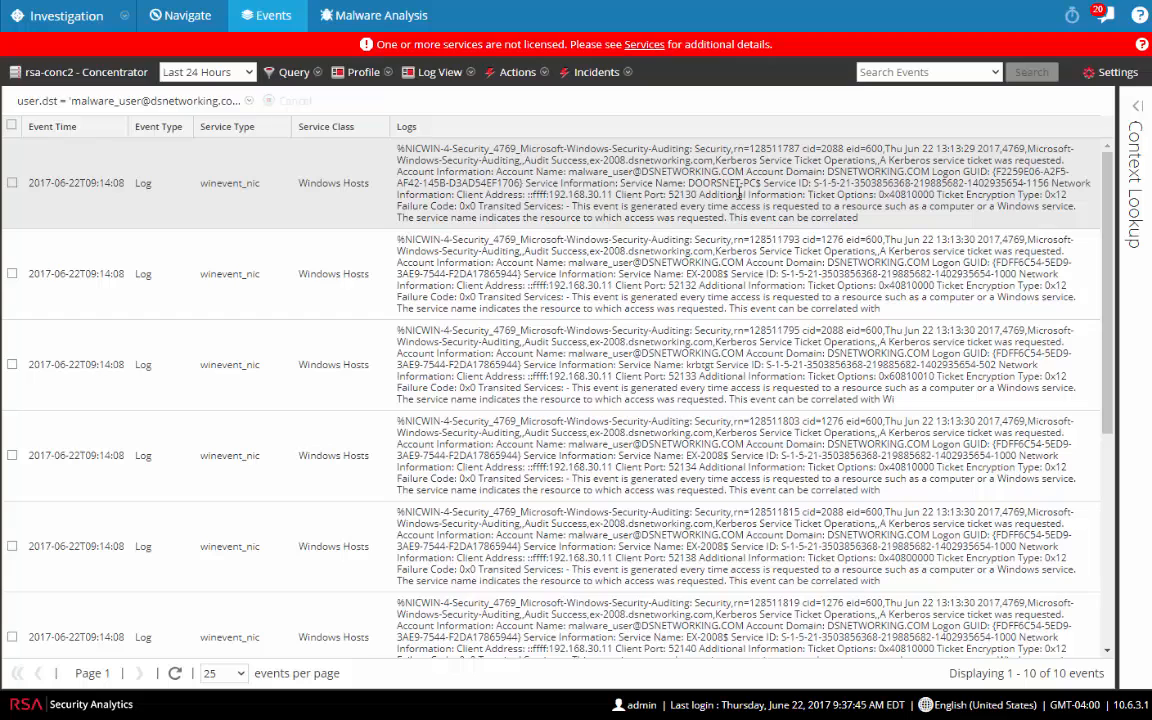
# - Show the events in Detail View and examine the additional meta keys of the first event
pyautogui.click(440, 74)
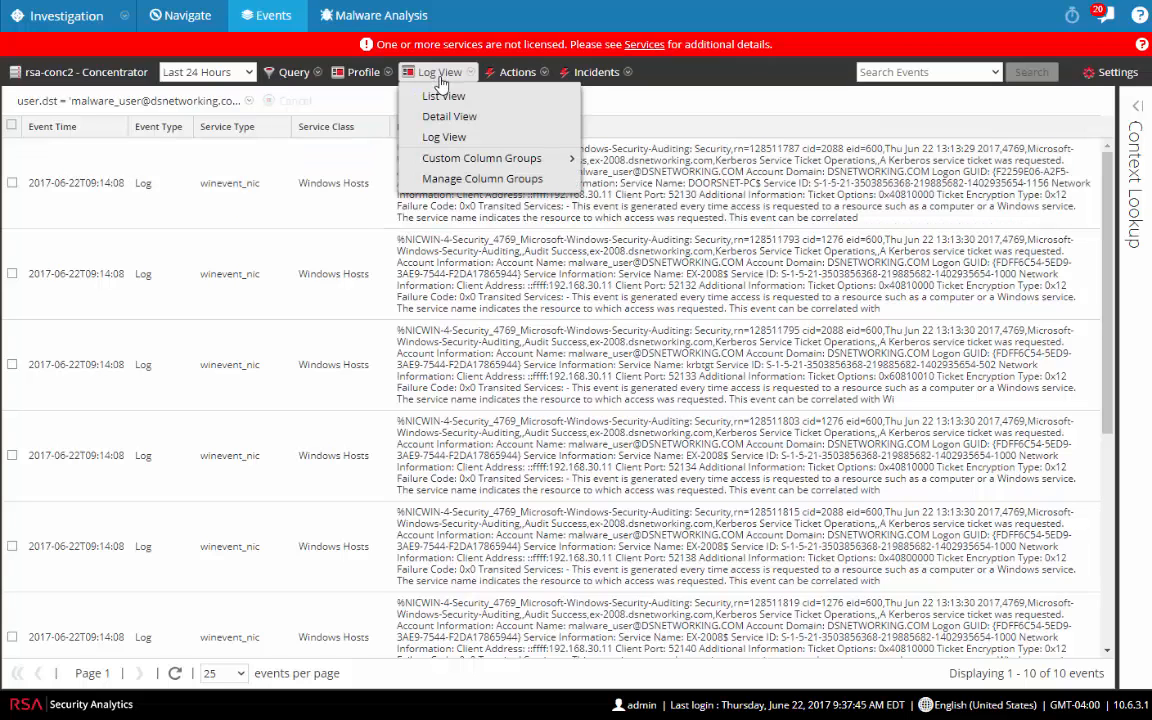
pyautogui.click(448, 118)
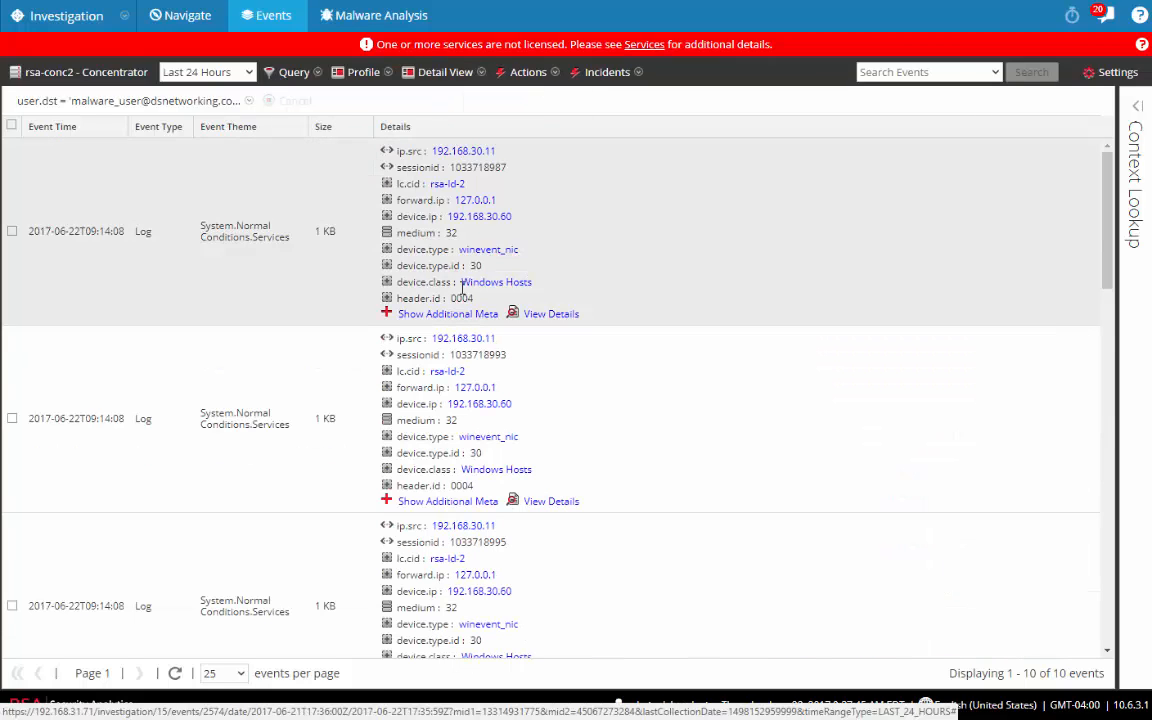
pyautogui.click(444, 318)
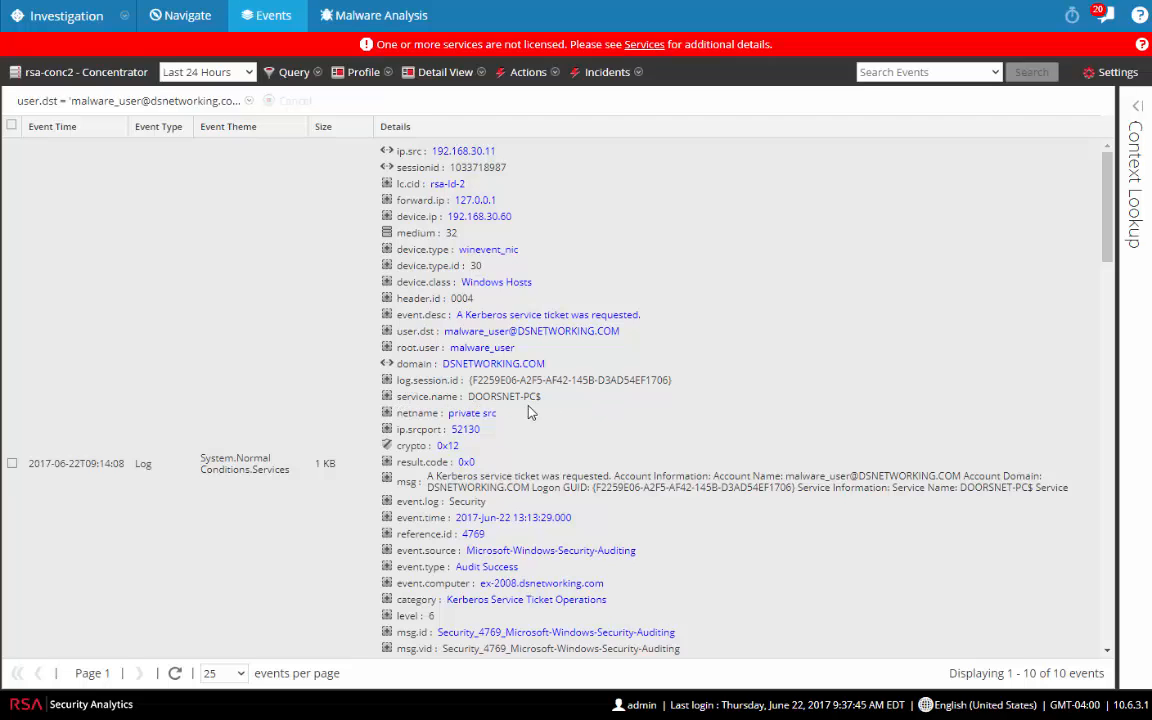
pyautogui.scroll(-3, 613, 247)
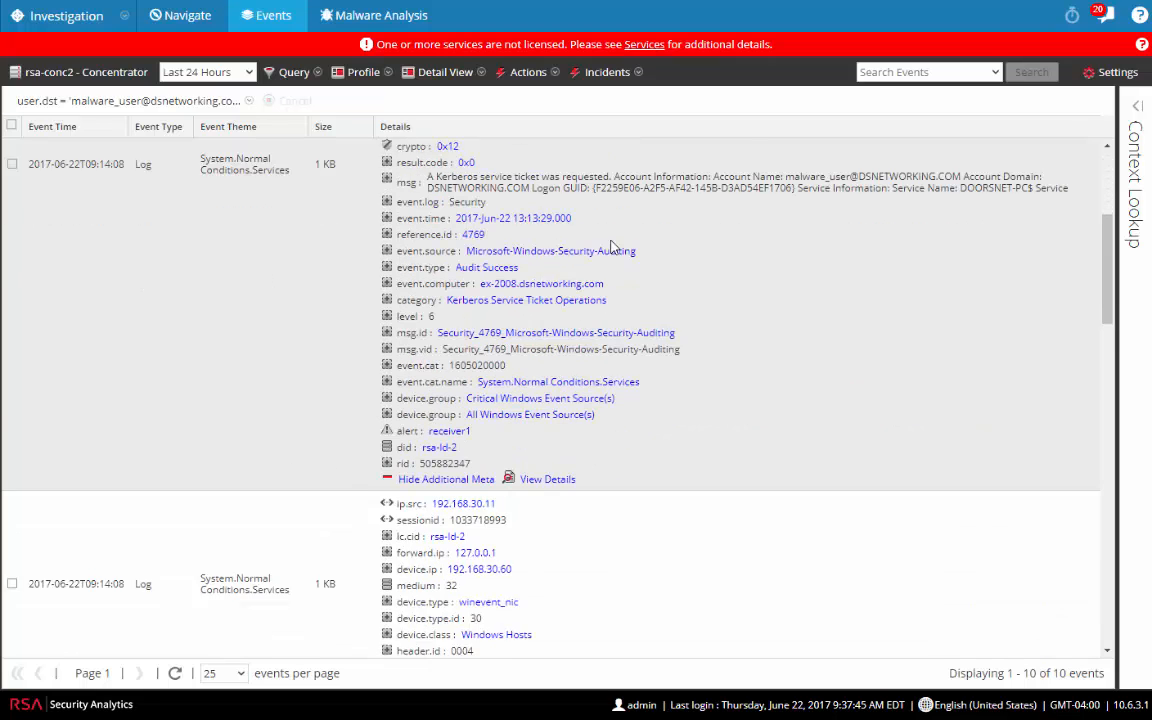
pyautogui.scroll(3, 640, 305)
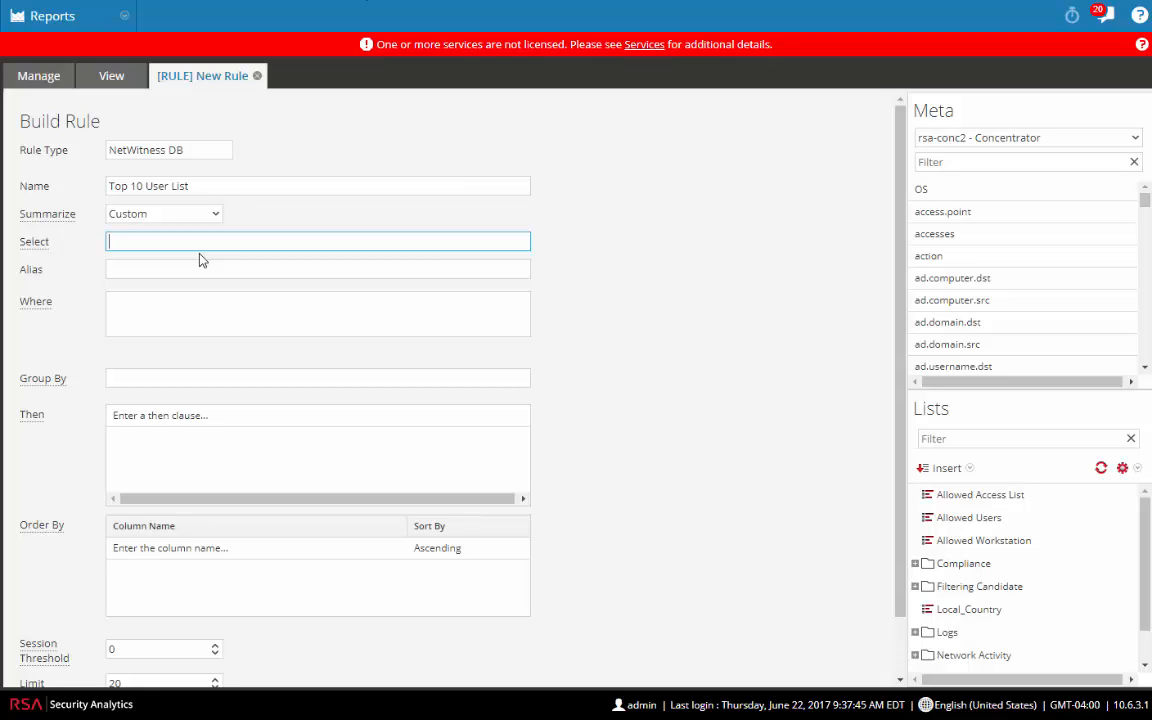
# - Back in the new report rule, set the Select clause to "device.type, user.dst, count(user.dst)"
pyautogui.write('device')
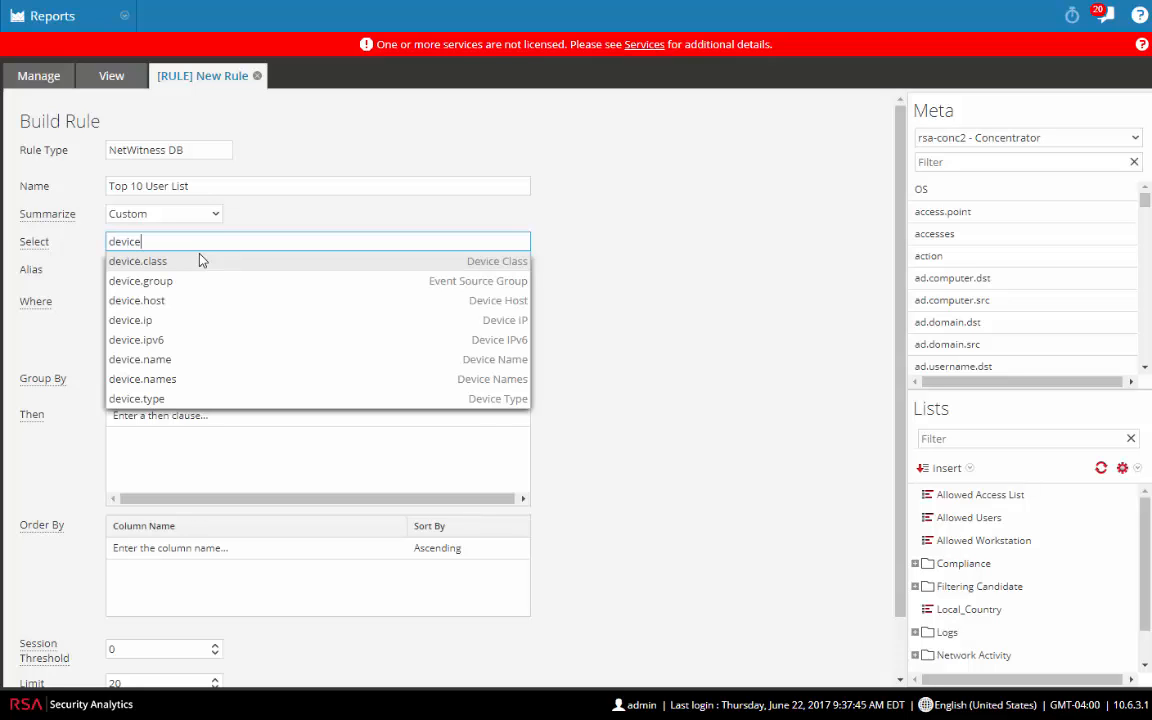
pyautogui.write('.type, ')
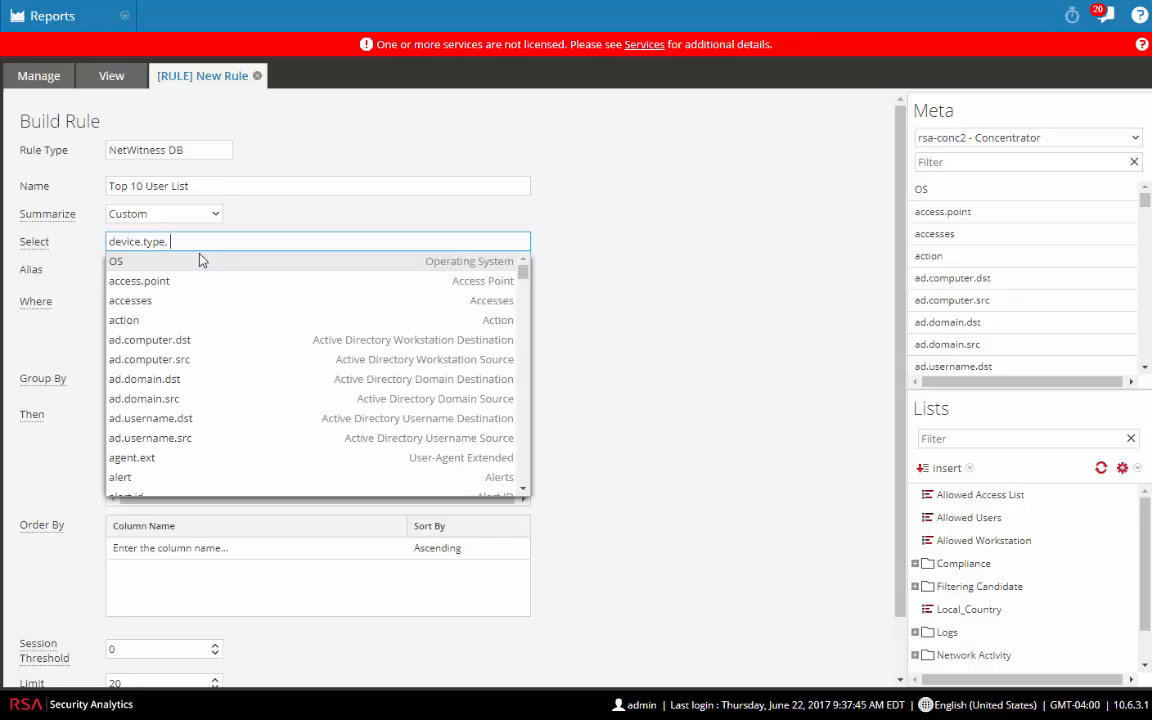
pyautogui.write('user.dst')
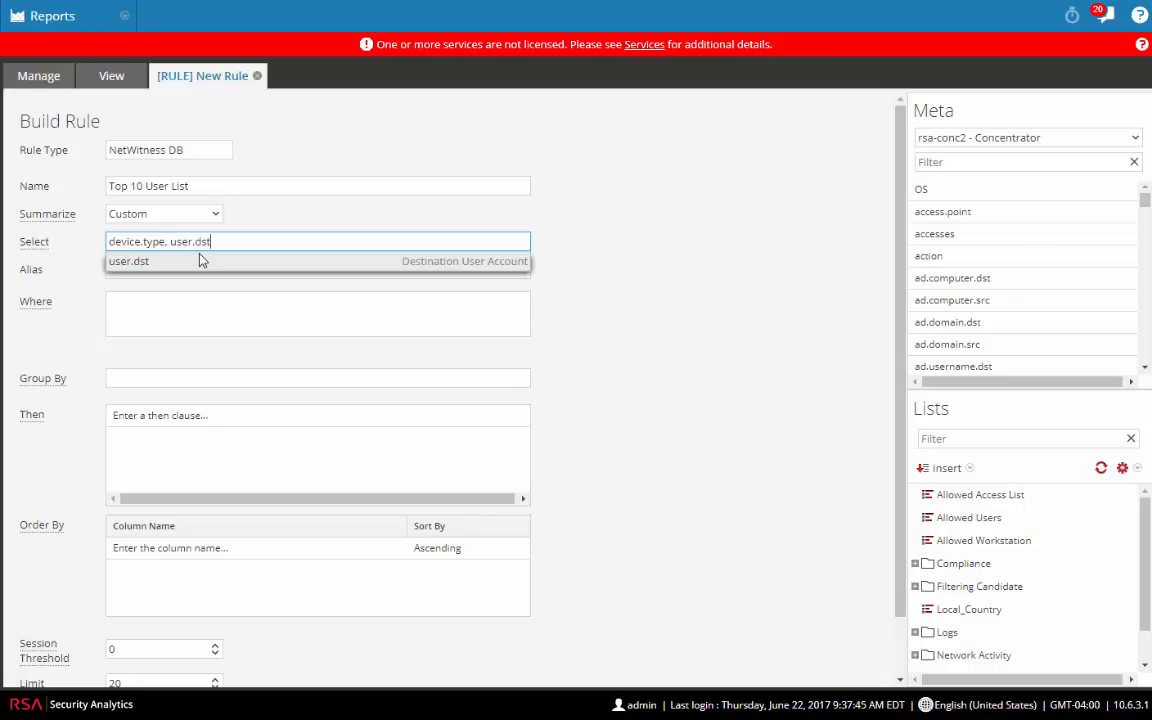
pyautogui.write(', coun')
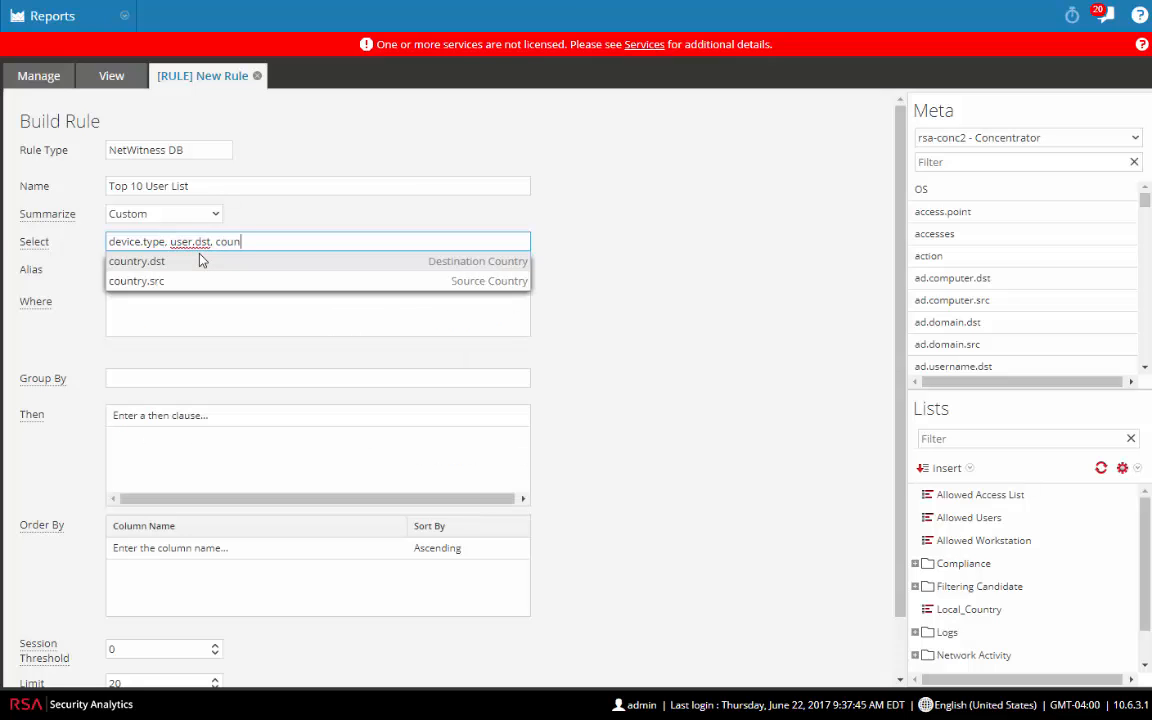
pyautogui.write('t(')
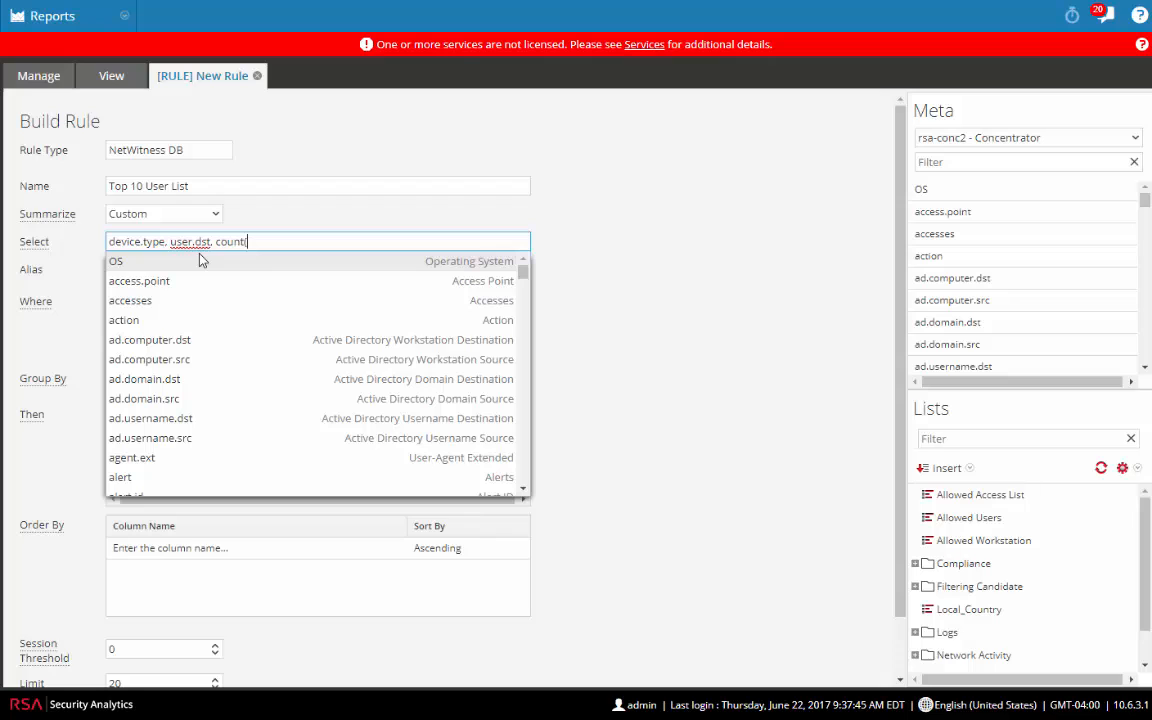
pyautogui.write('user.dst)')
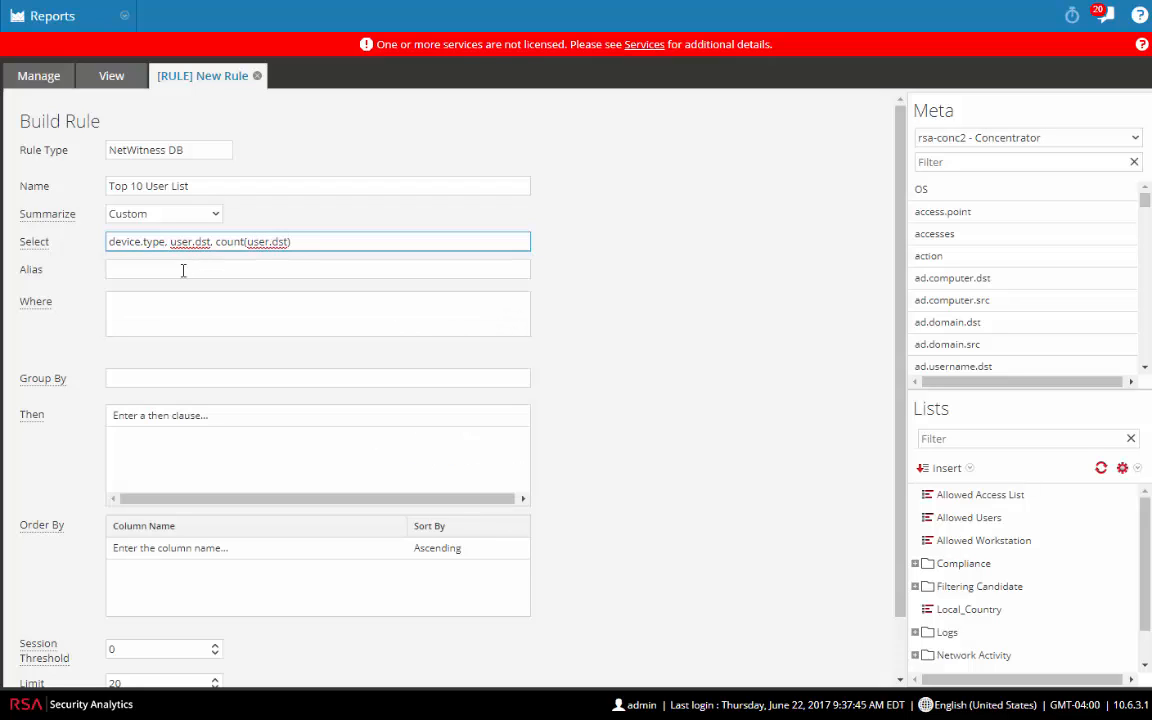
# - Set the rule's column aliases to "Device Type, Username, Count"
pyautogui.click(185, 269)
pyautogui.write('De')
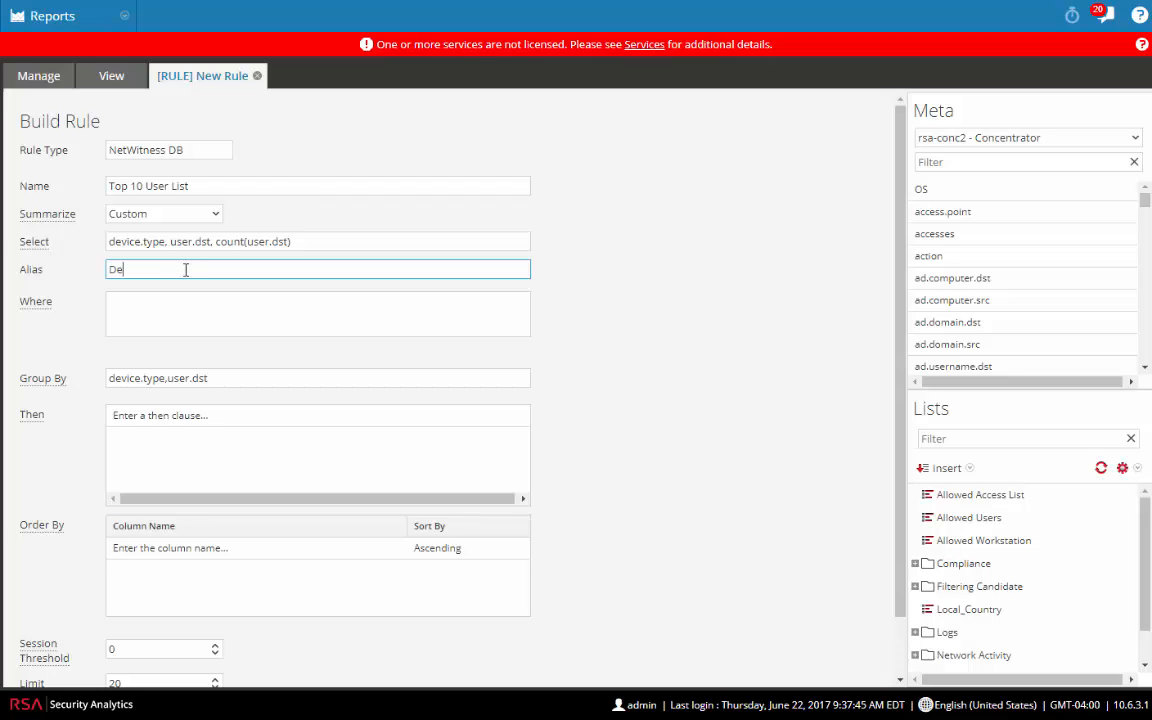
pyautogui.write('vice Type, Username, Count')
# - Set the rule's Where condition to "user.dst exists"
pyautogui.click(179, 308)
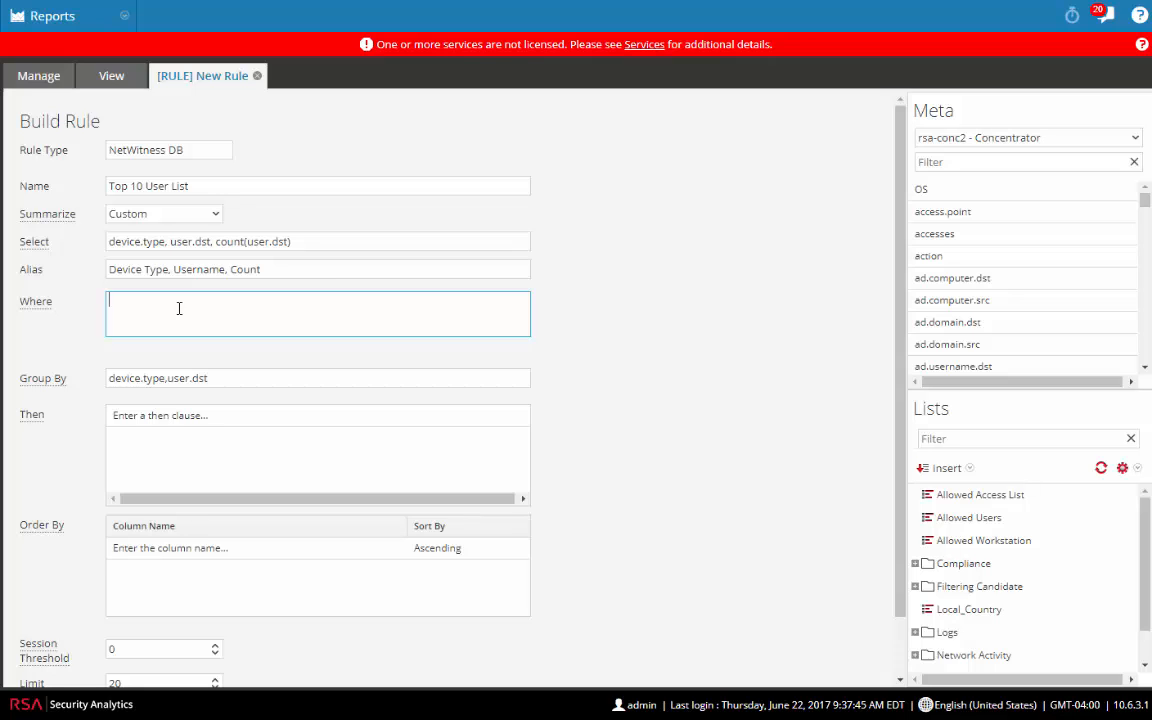
pyautogui.write('use')
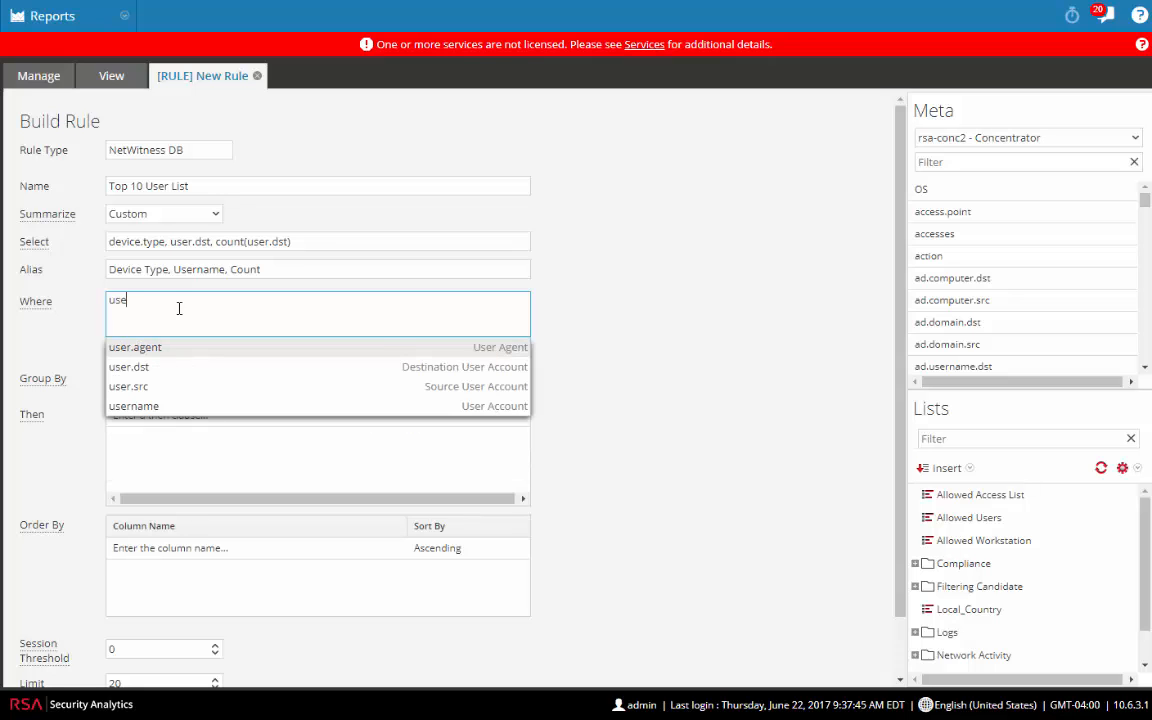
pyautogui.write('r.dst ex')
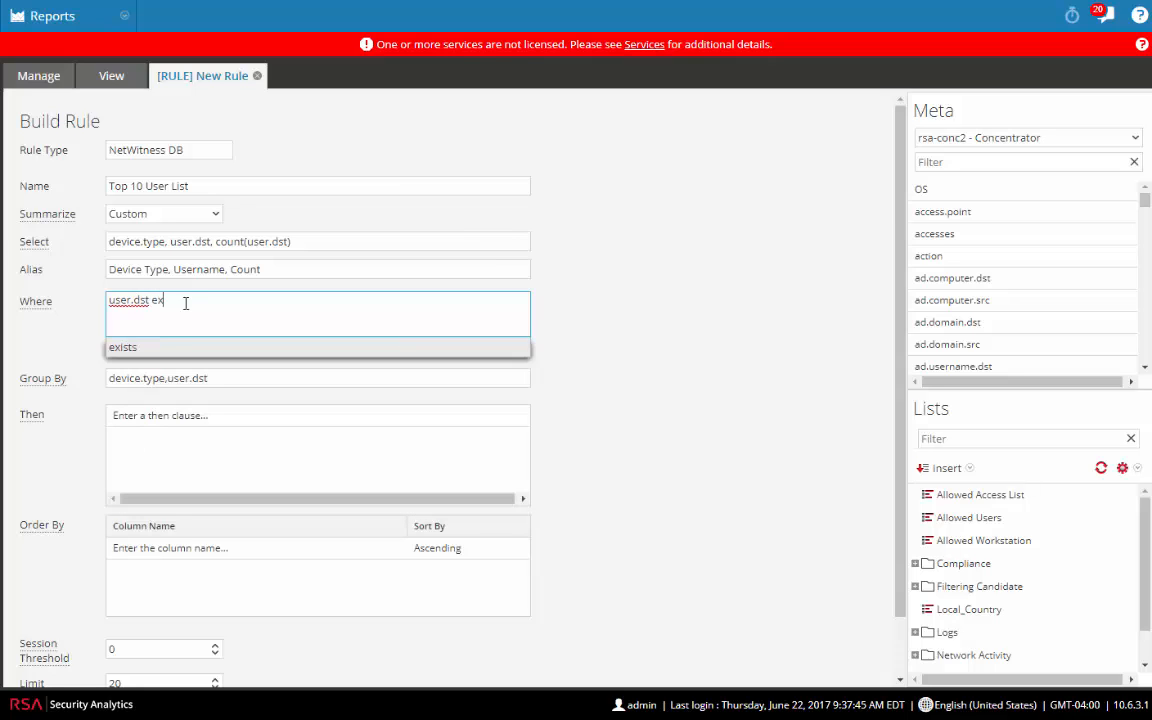
pyautogui.click(123, 349)
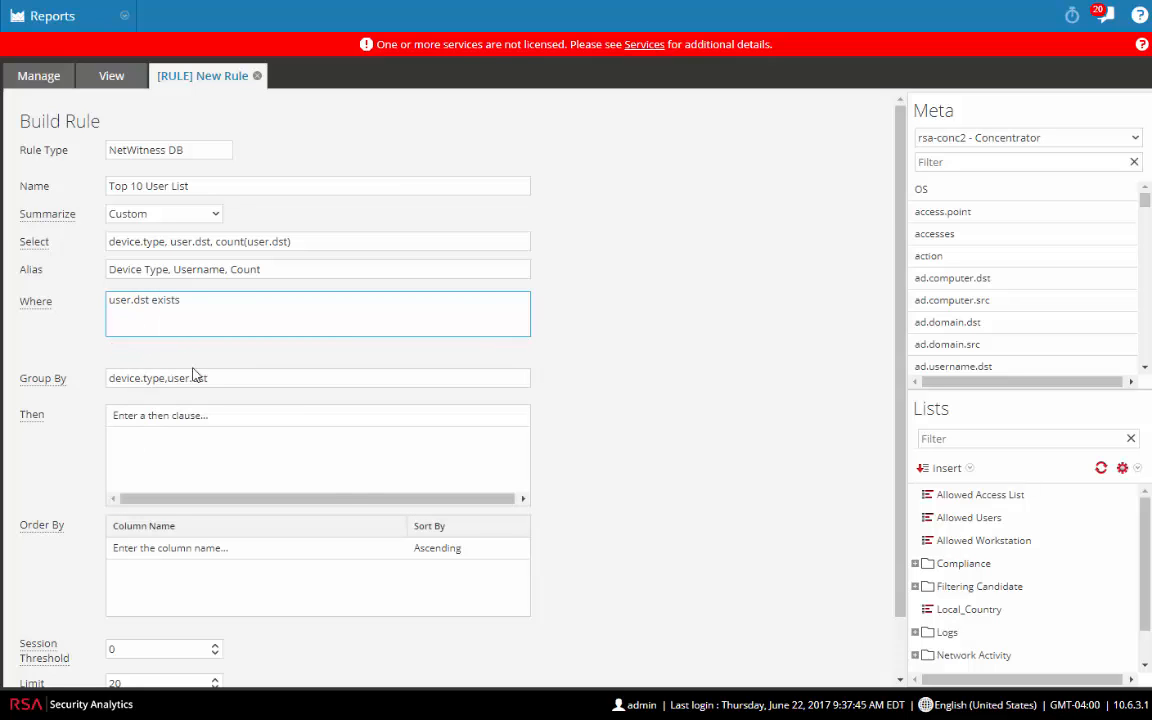
# - Order the rule's results by count(user.dst) in descending order
pyautogui.click(239, 549)
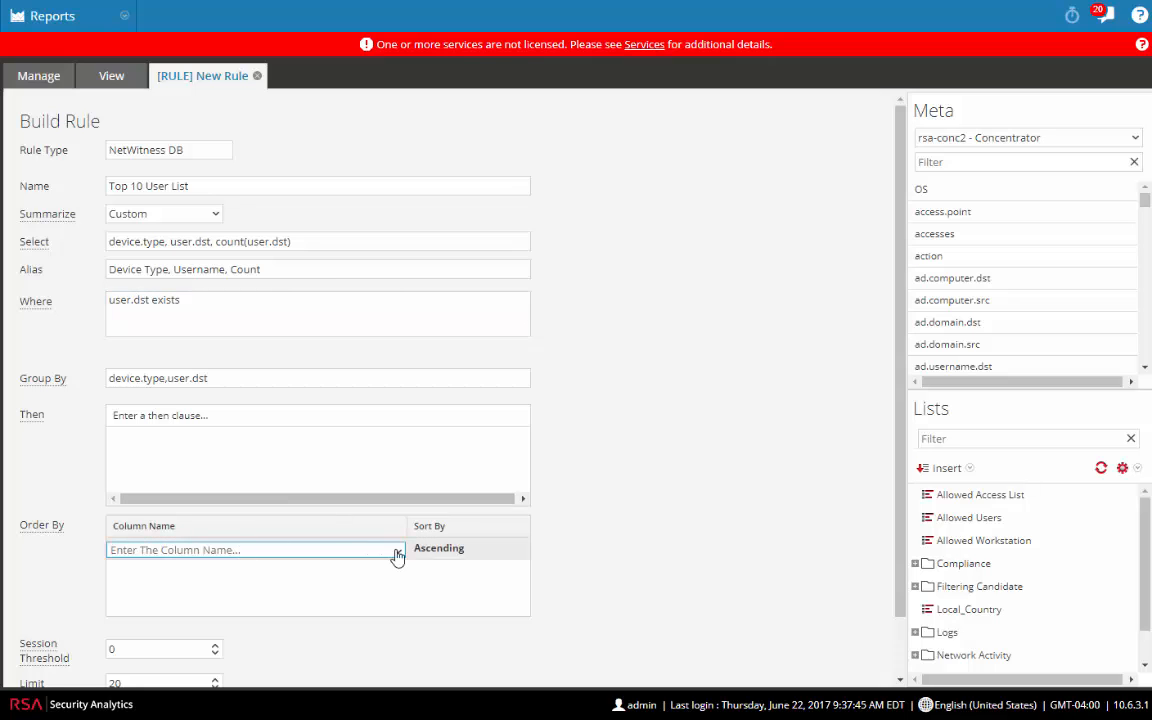
pyautogui.click(397, 550)
pyautogui.click(185, 566)
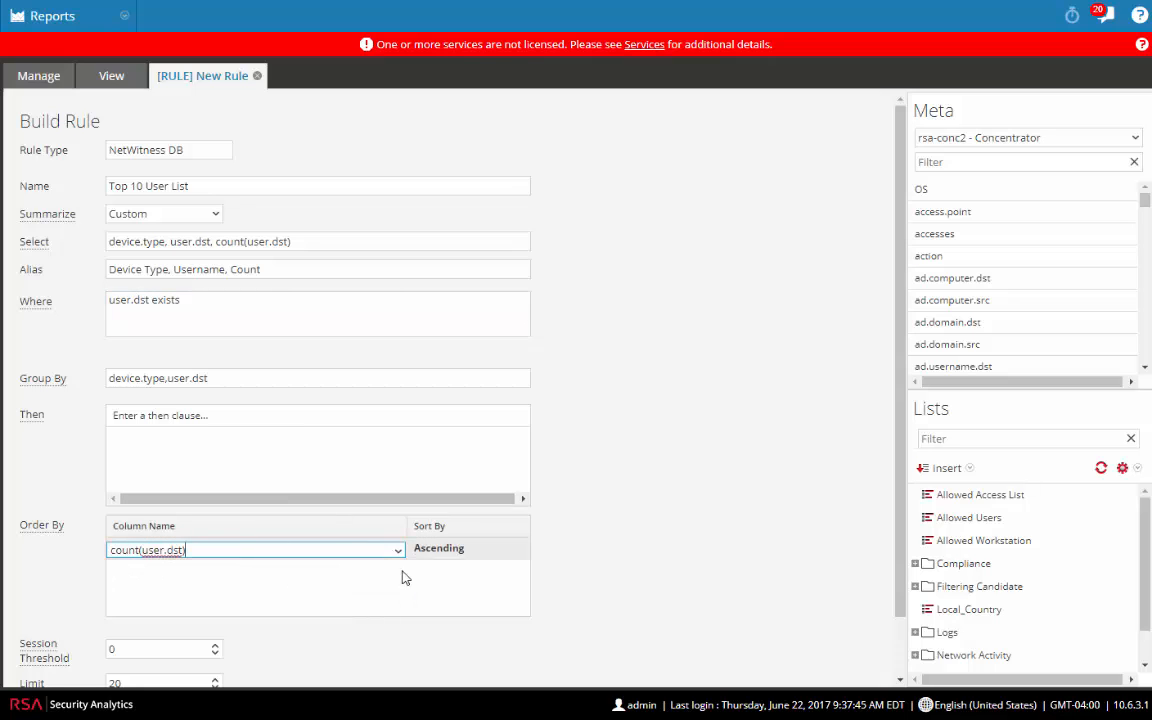
pyautogui.click(480, 550)
pyautogui.click(518, 550)
pyautogui.click(478, 590)
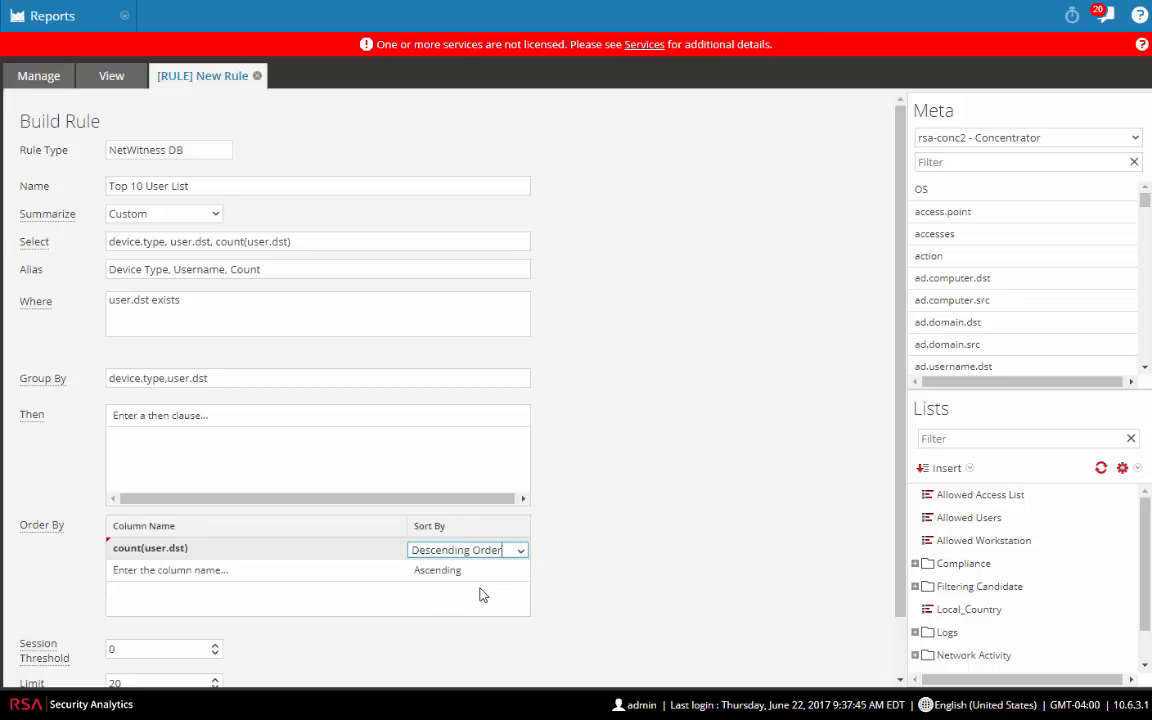
# - Test the rule on rsa-conc2 - Concentrator in tabular format over the past 1 hour, using relative time calculation
pyautogui.click(640, 591)
pyautogui.scroll(-1, 630, 553)
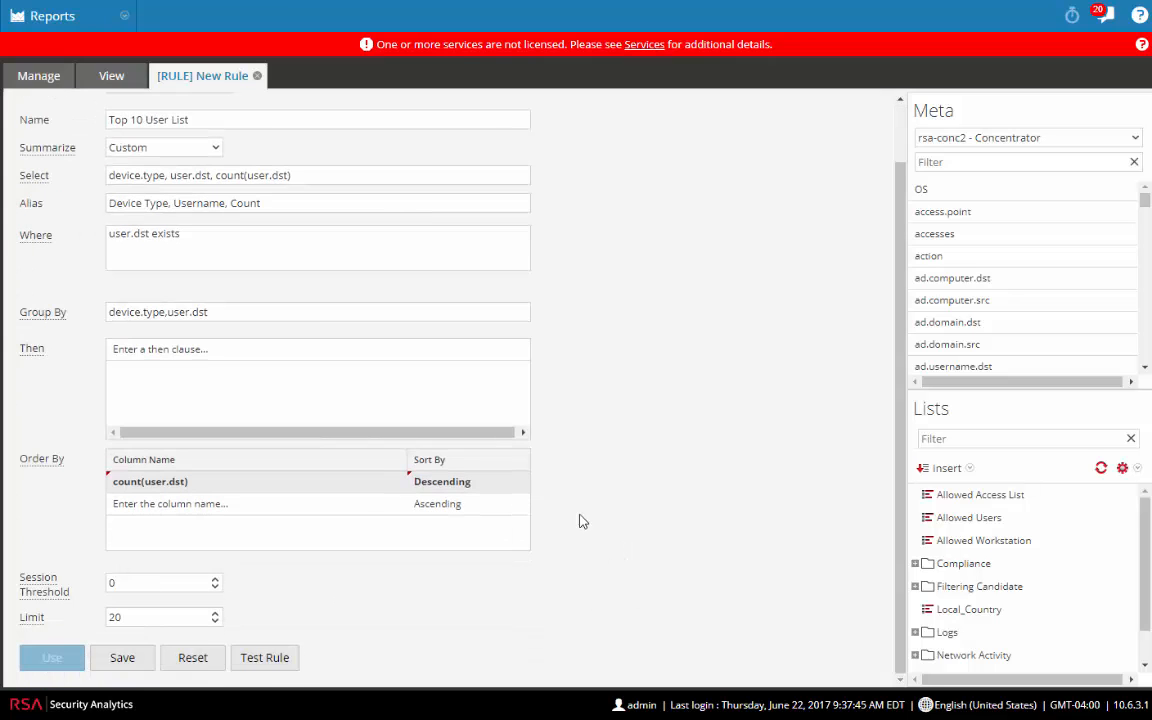
pyautogui.click(264, 658)
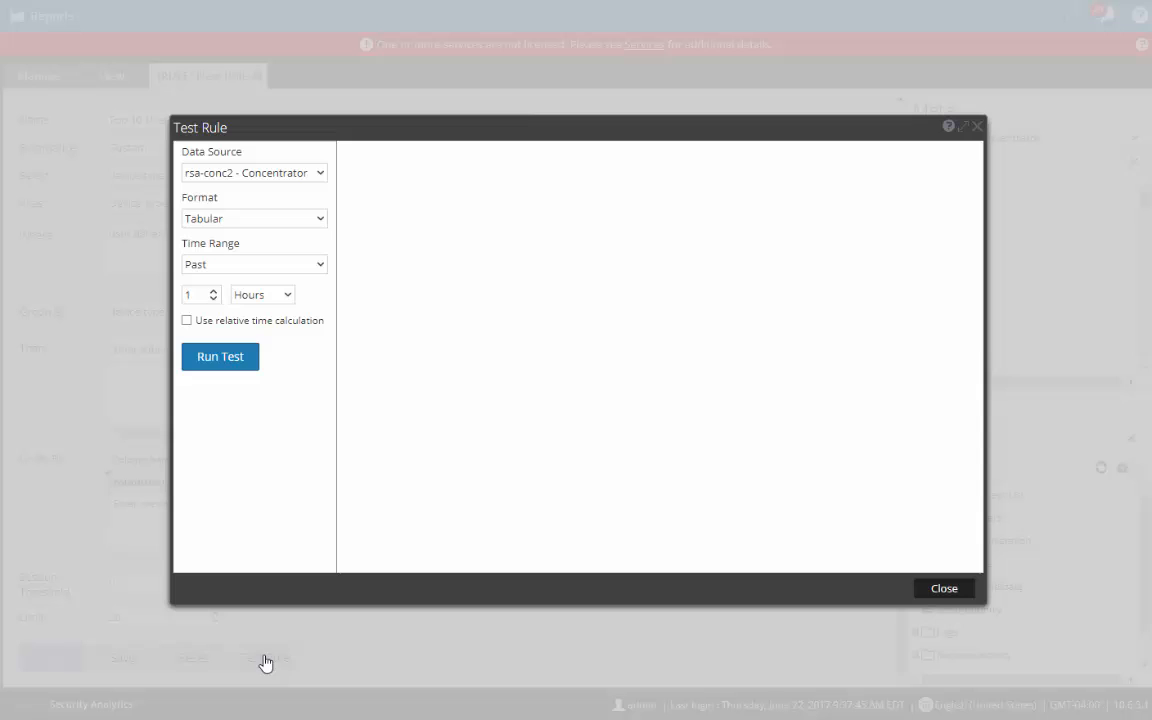
pyautogui.click(272, 175)
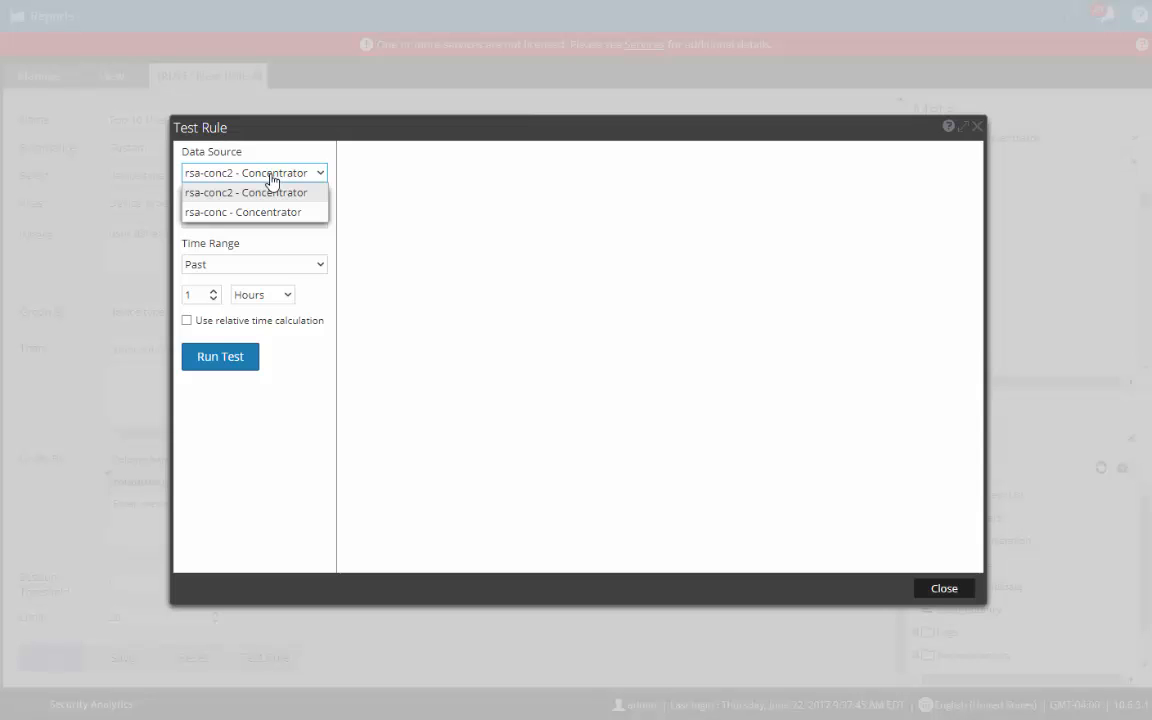
pyautogui.click(261, 461)
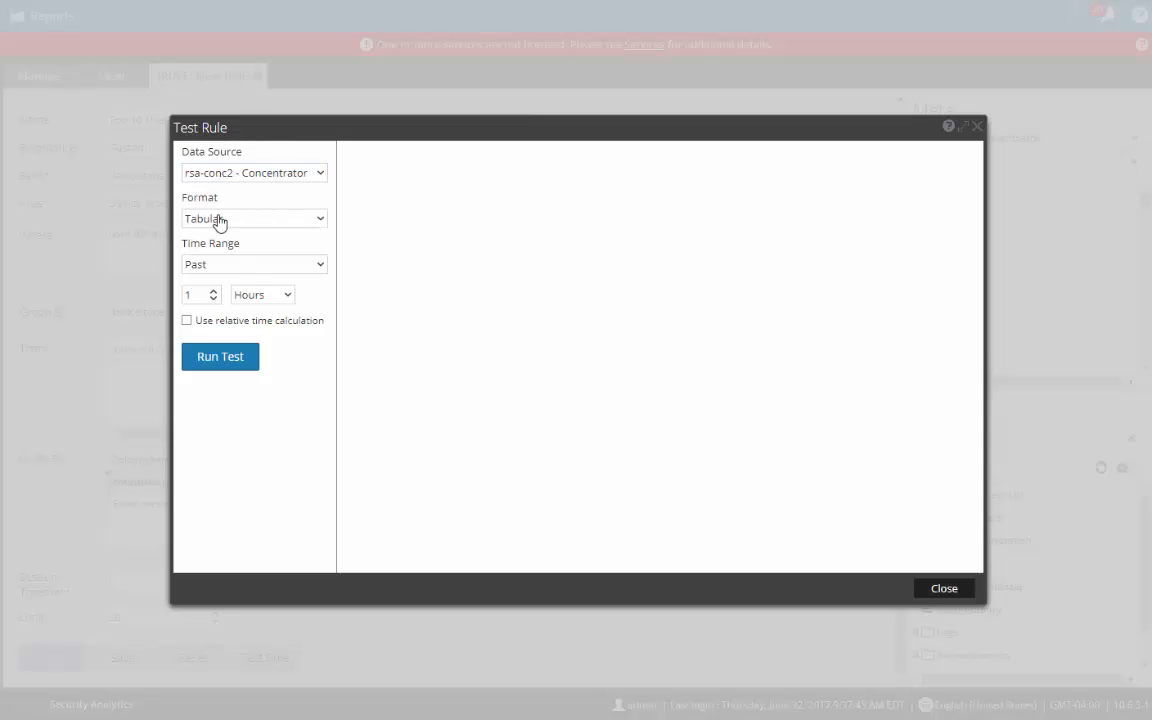
pyautogui.click(187, 320)
pyautogui.click(222, 362)
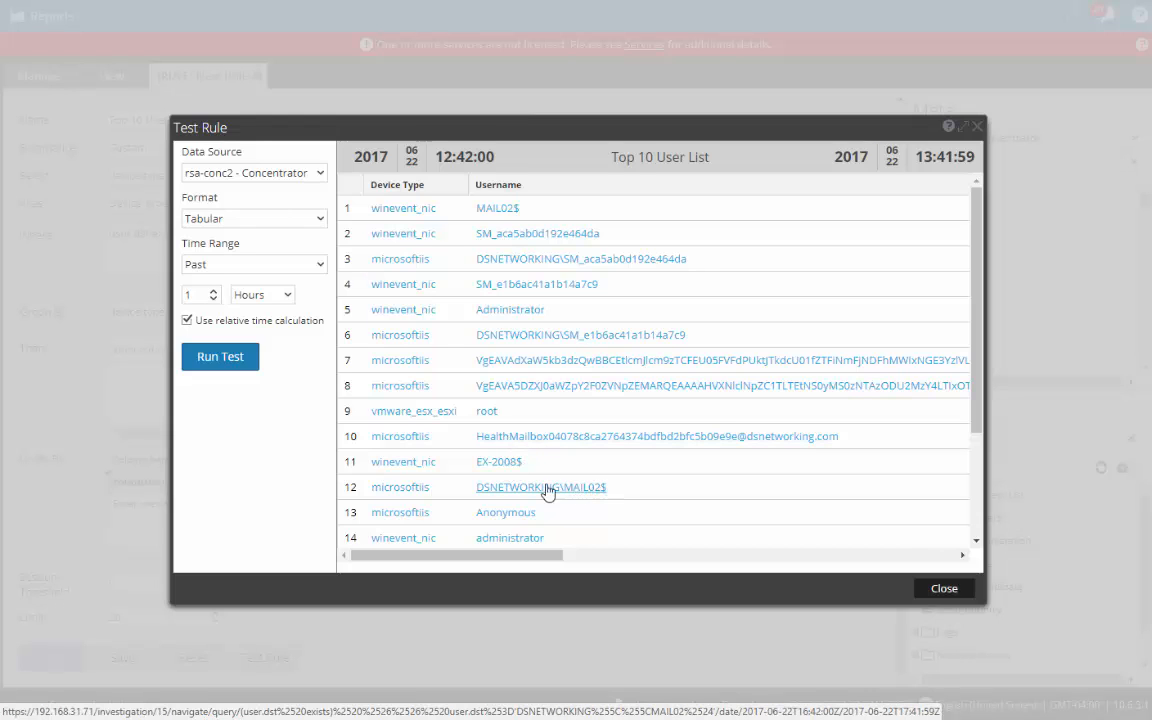
pyautogui.click(945, 590)
# - Append "&& user.dst" to the Where condition and enclose "user.dst exists" in parentheses
pyautogui.click(204, 233)
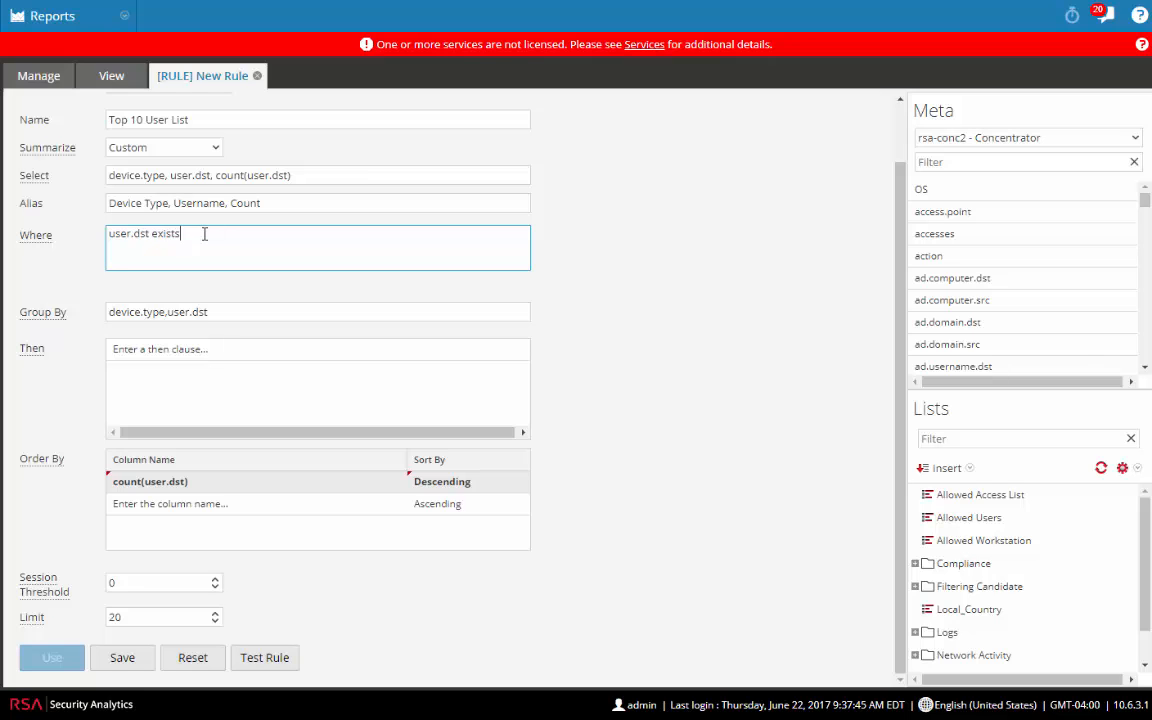
pyautogui.write('&& ')
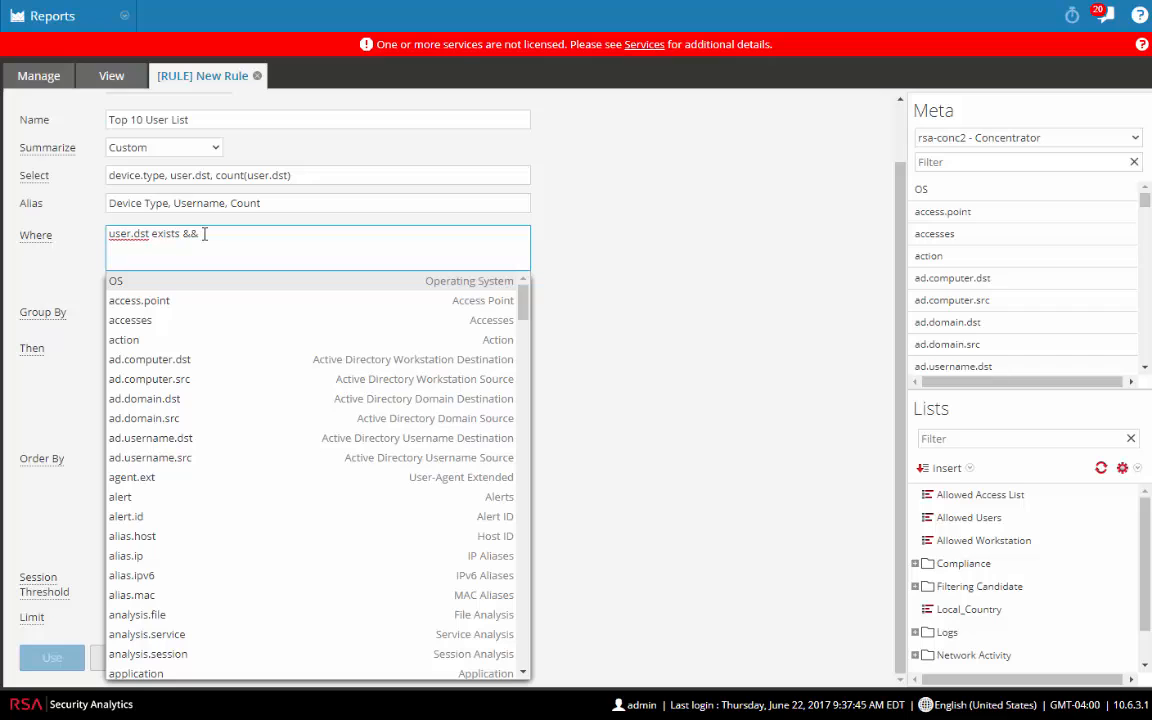
pyautogui.write('user.dst')
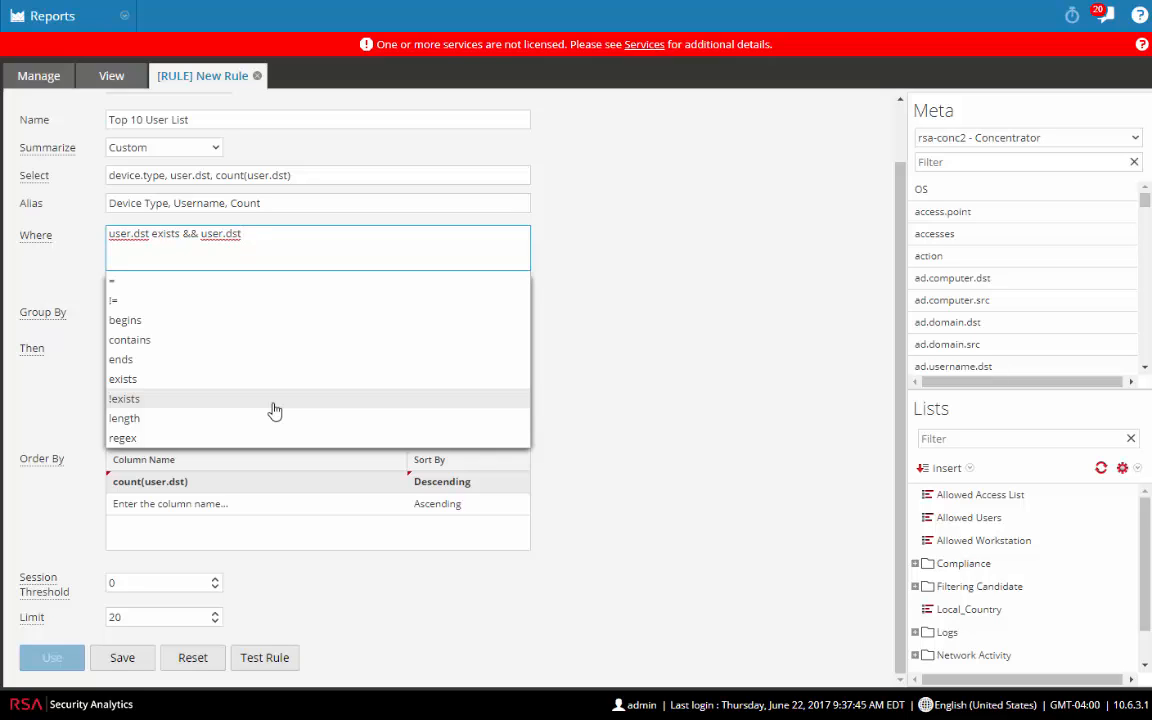
pyautogui.press('BackSpace')
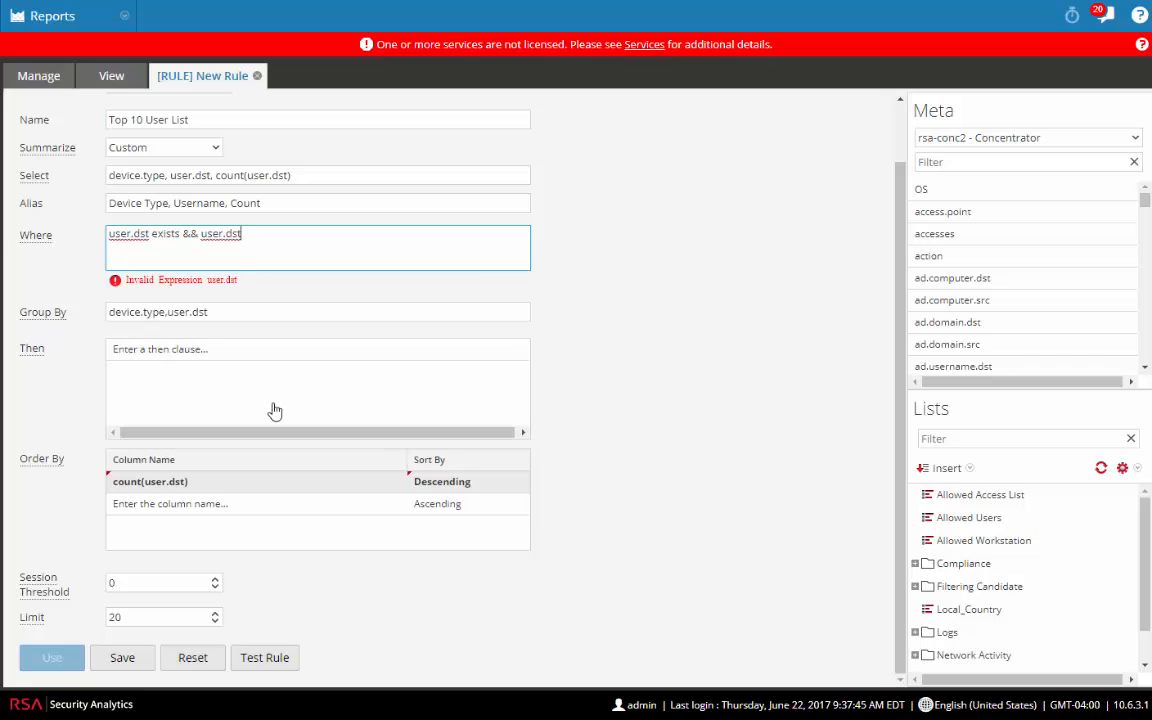
pyautogui.write(')')
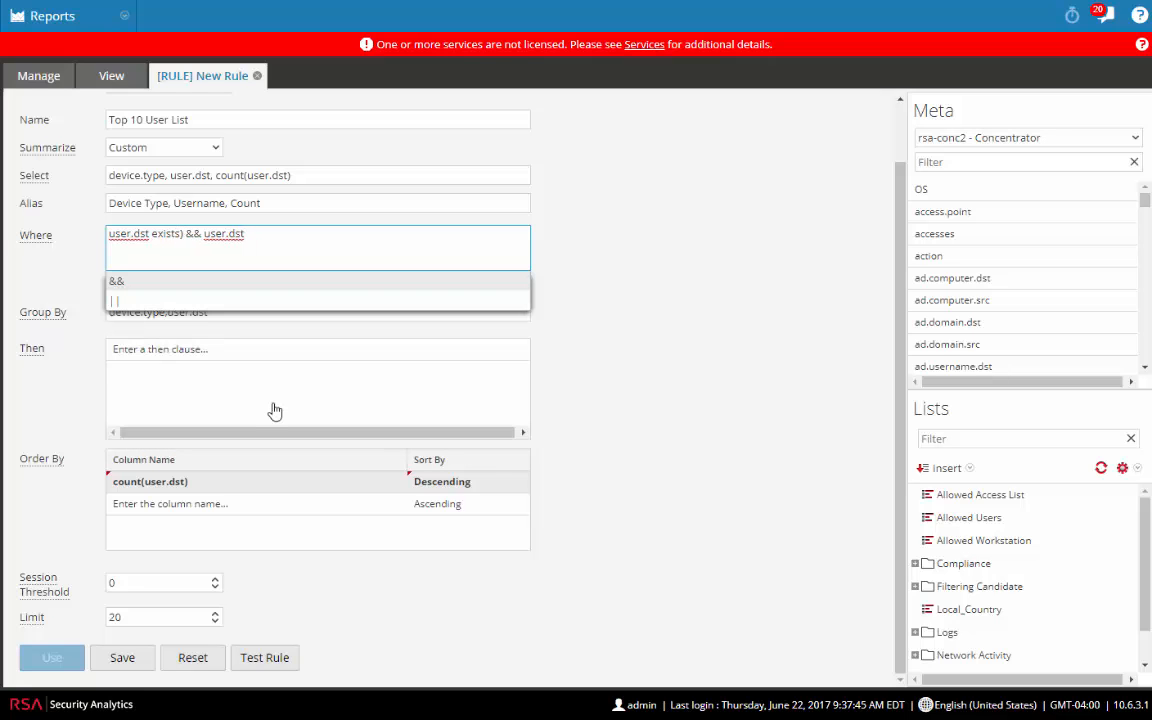
pyautogui.press('Left')
pyautogui.press('Home')
pyautogui.write('(')
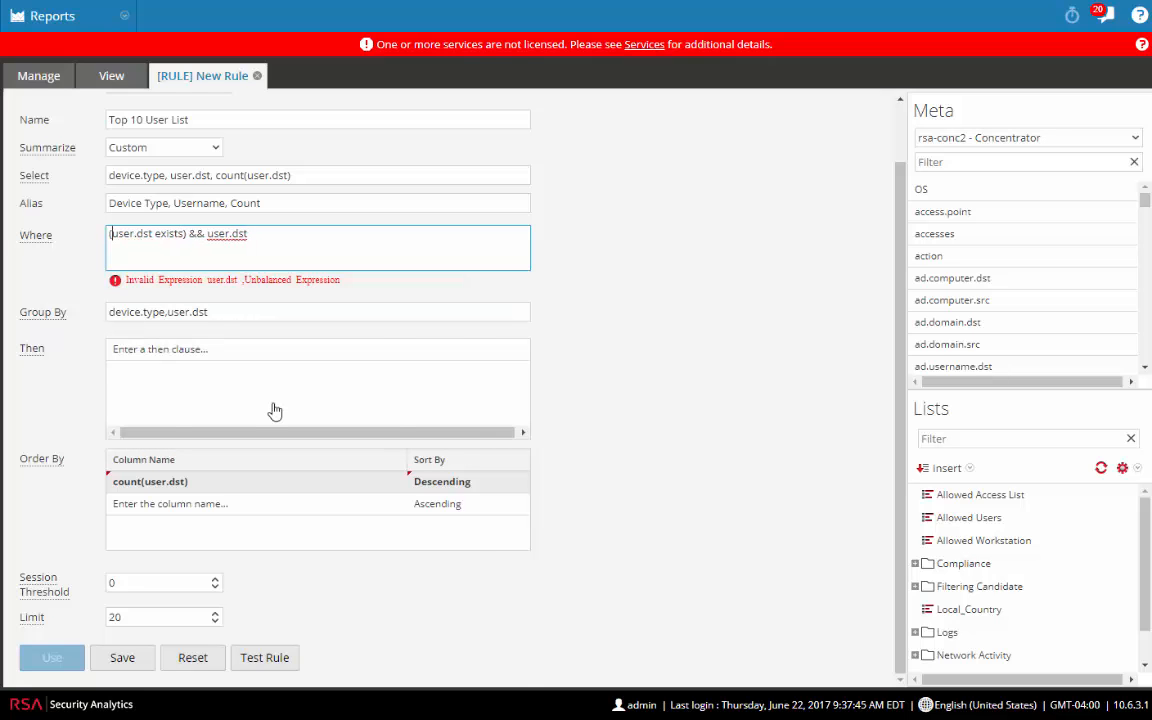
pyautogui.press('Right')
pyautogui.press('Right')
pyautogui.press('Right')
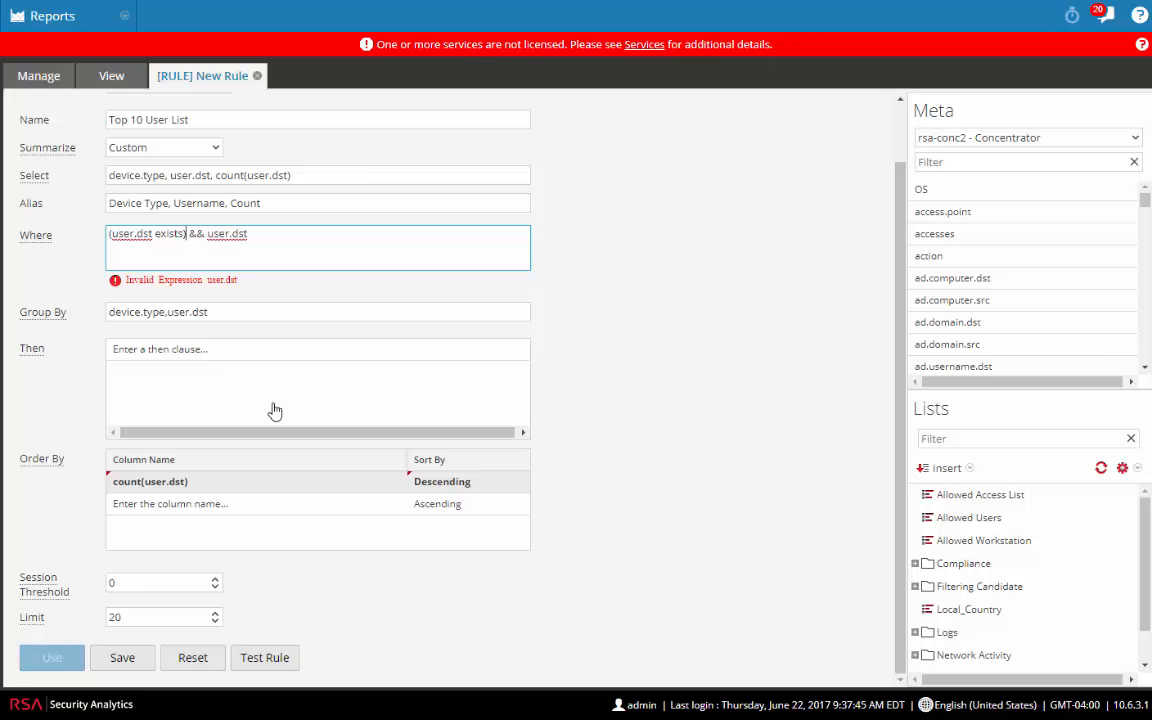
# - Complete the second Where clause as (not(user.dst ends "$")) to exclude usernames ending in a dollar sign
pyautogui.press('Right')
pyautogui.write('(not')
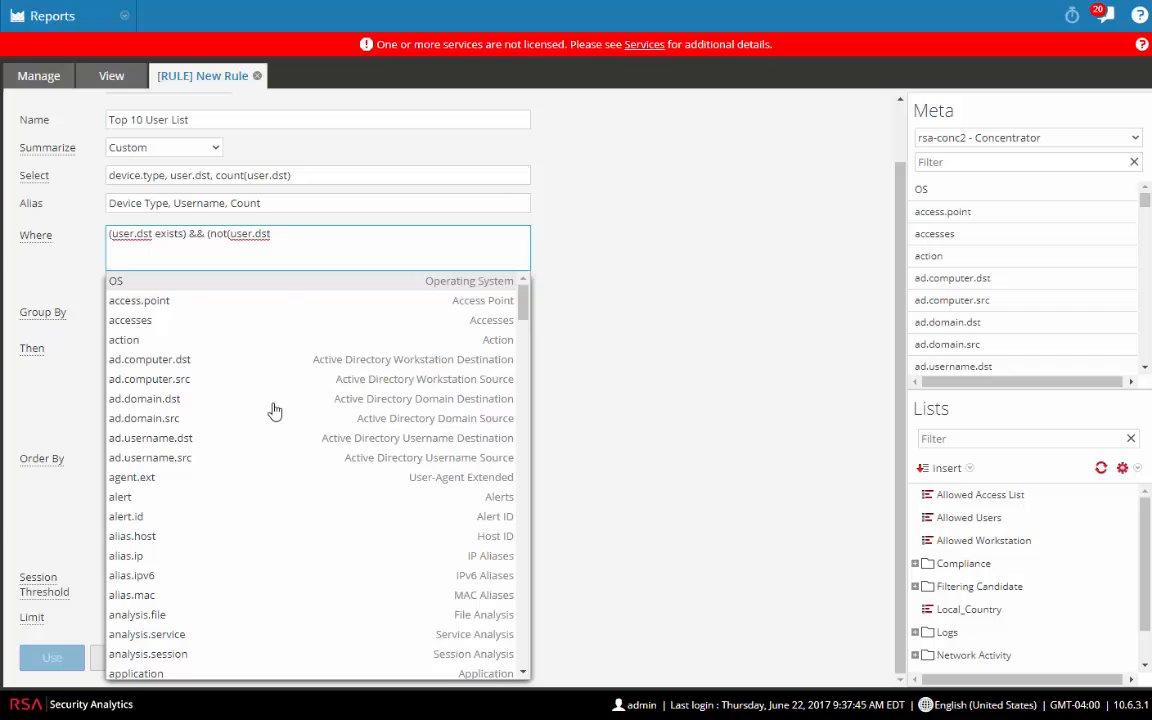
pyautogui.press('Right')
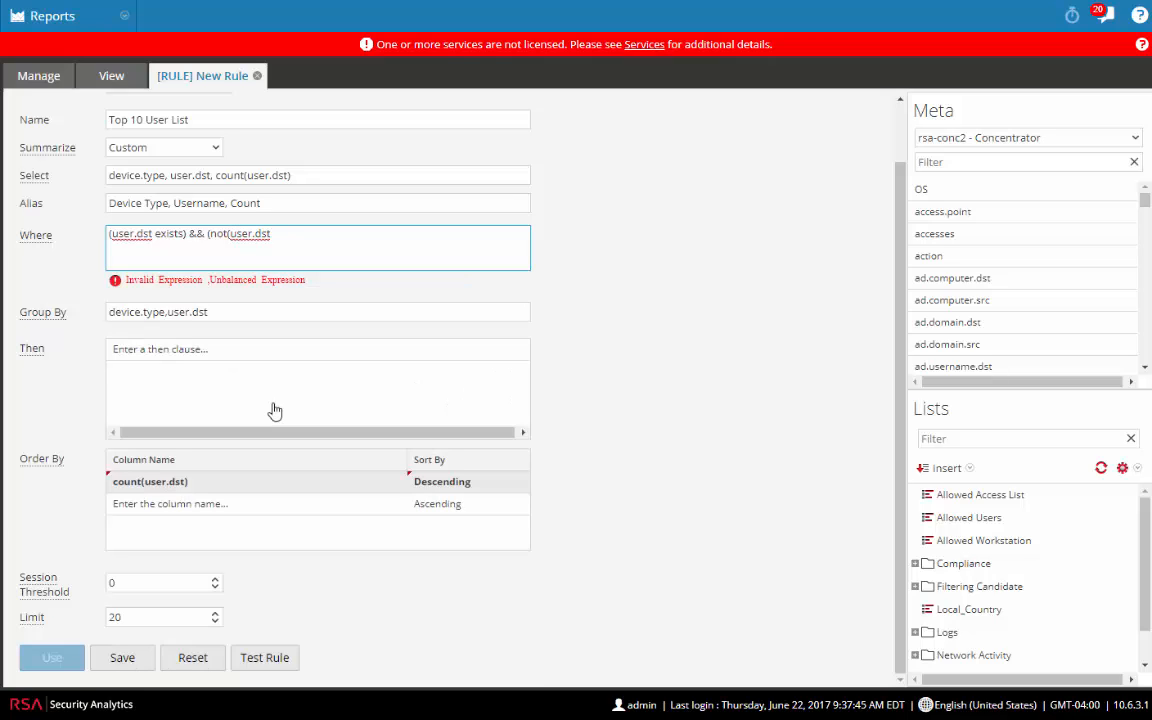
pyautogui.write('emds')
pyautogui.write(" '")
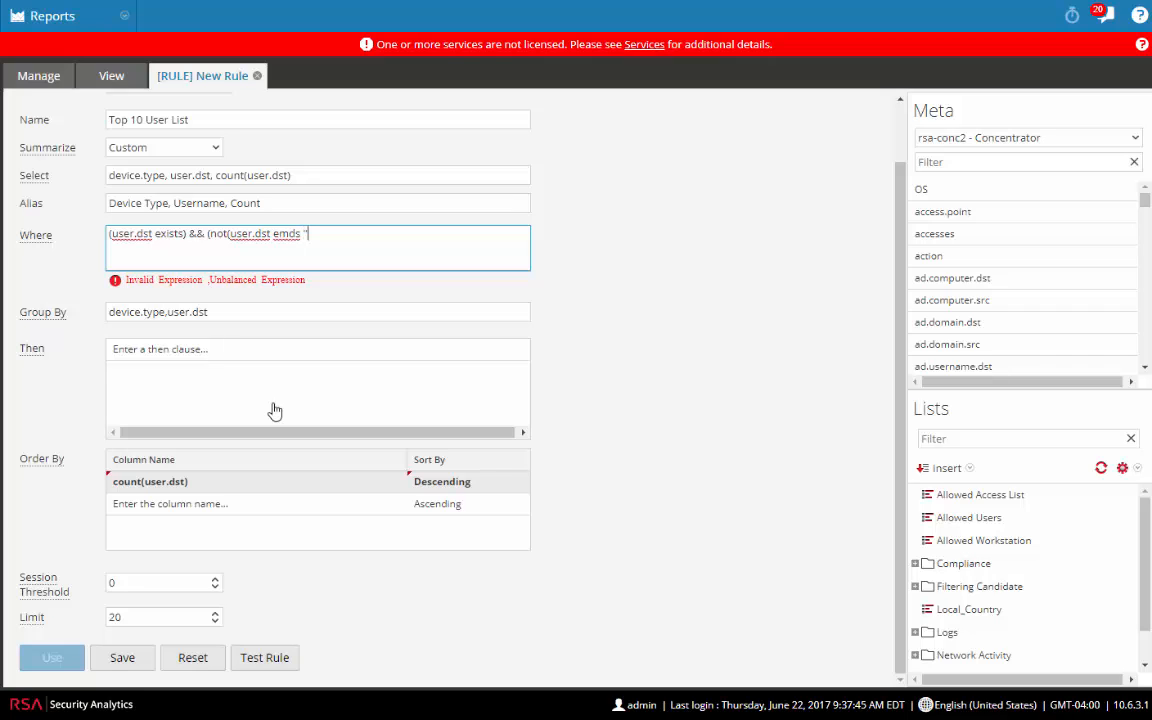
pyautogui.write("$'")
pyautogui.write('))')
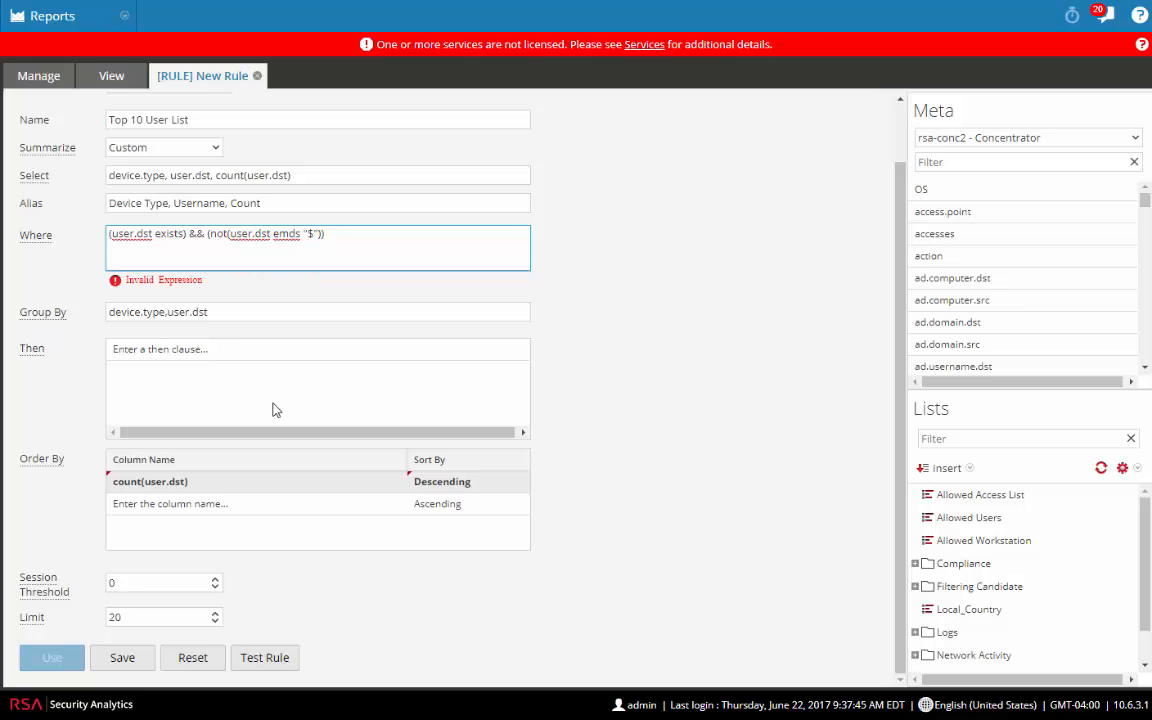
# - Rerun the rule test for the past hour with relative time calculation to check the dollar-sign exclusion
pyautogui.click(264, 658)
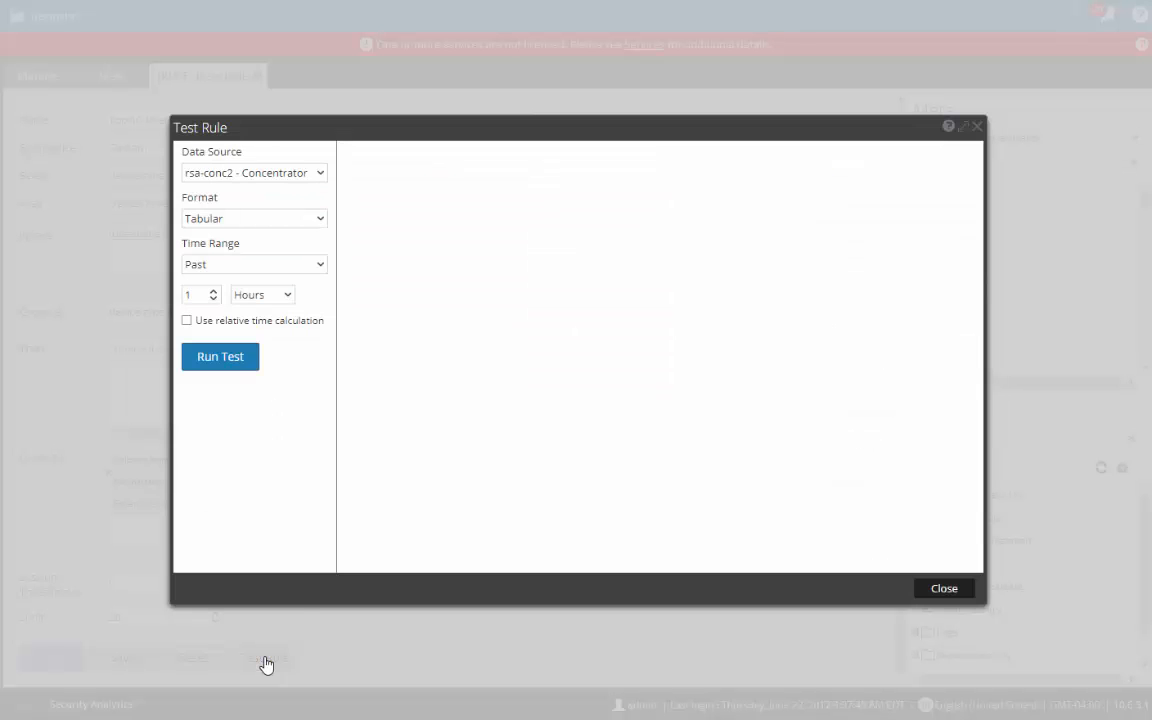
pyautogui.click(187, 321)
pyautogui.click(213, 359)
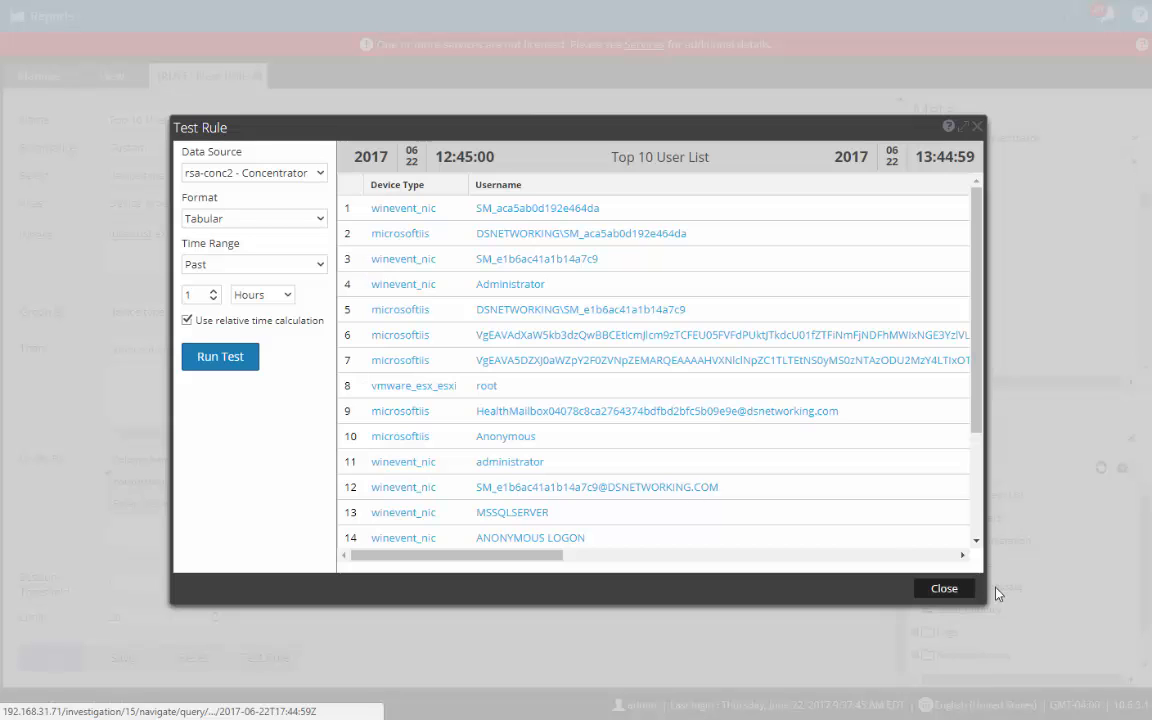
pyautogui.click(944, 588)
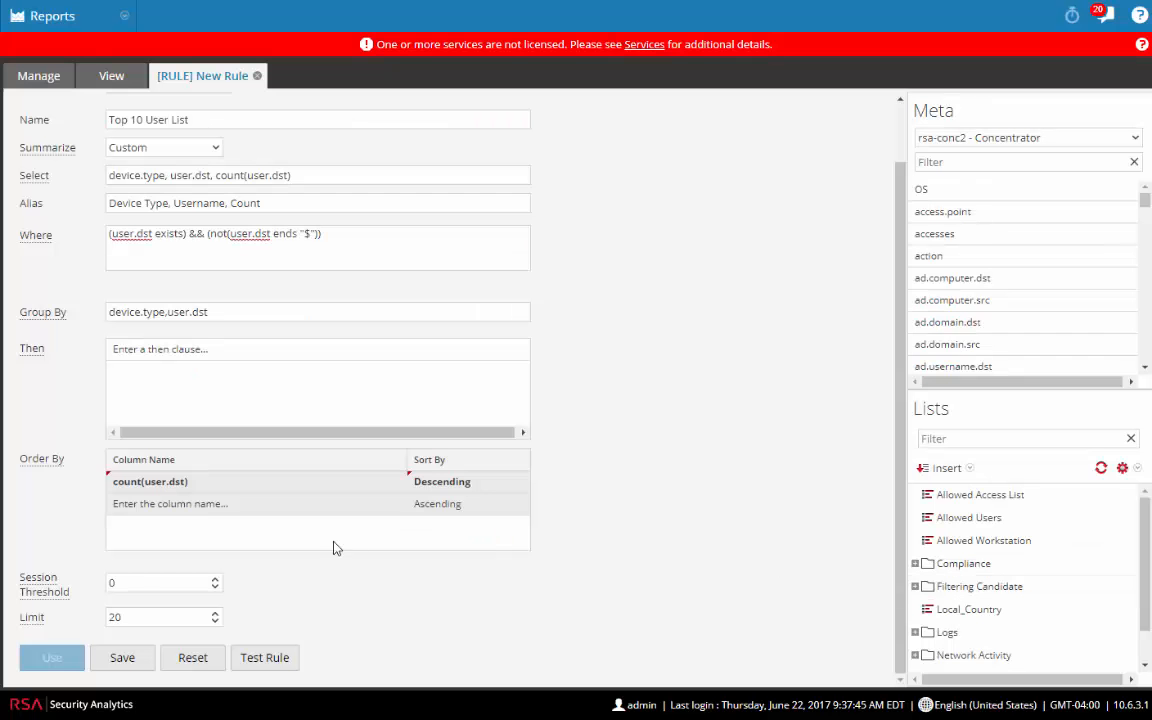
# - Append && (not(user.dst begins "Vg")) to the rule's Where condition
pyautogui.click(341, 232)
pyautogui.write('&& ')
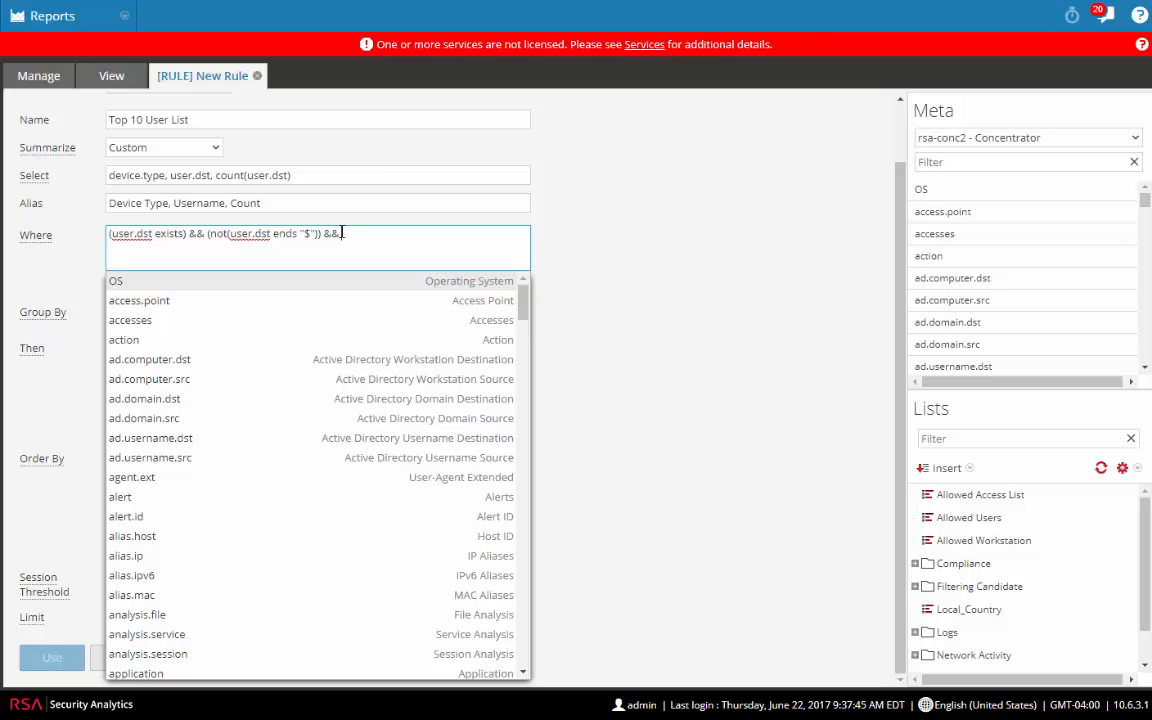
pyautogui.write('(not(user.')
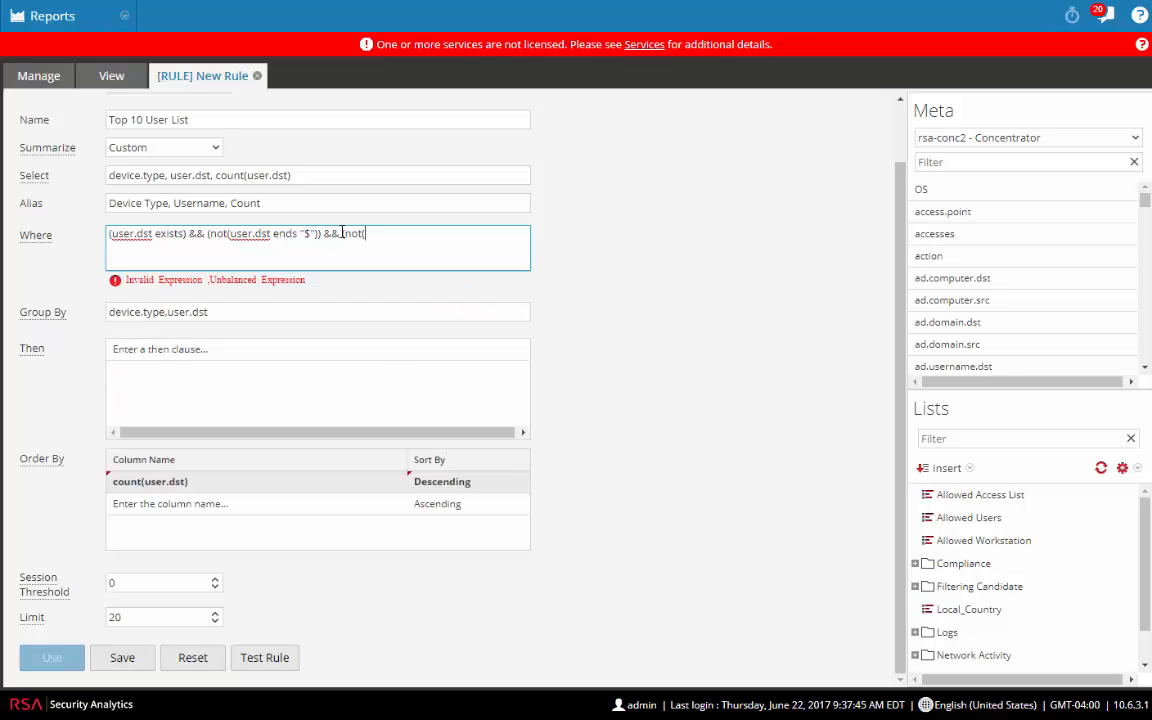
pyautogui.write('dst')
pyautogui.write(' be')
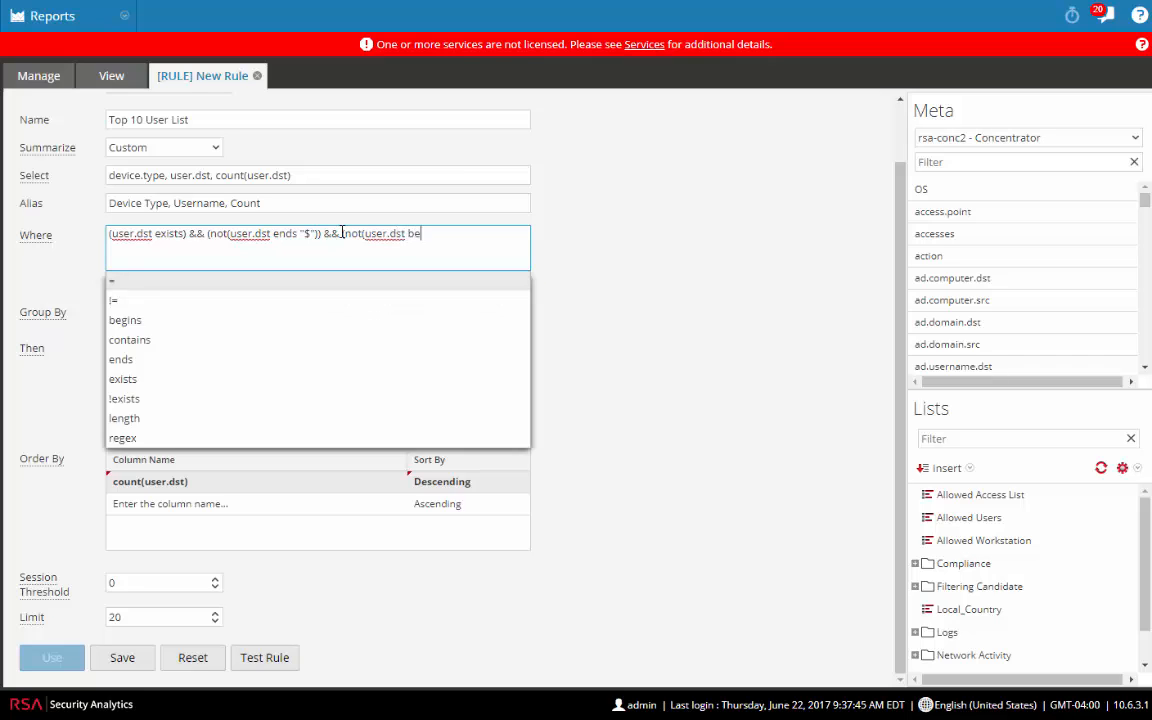
pyautogui.write('gins "')
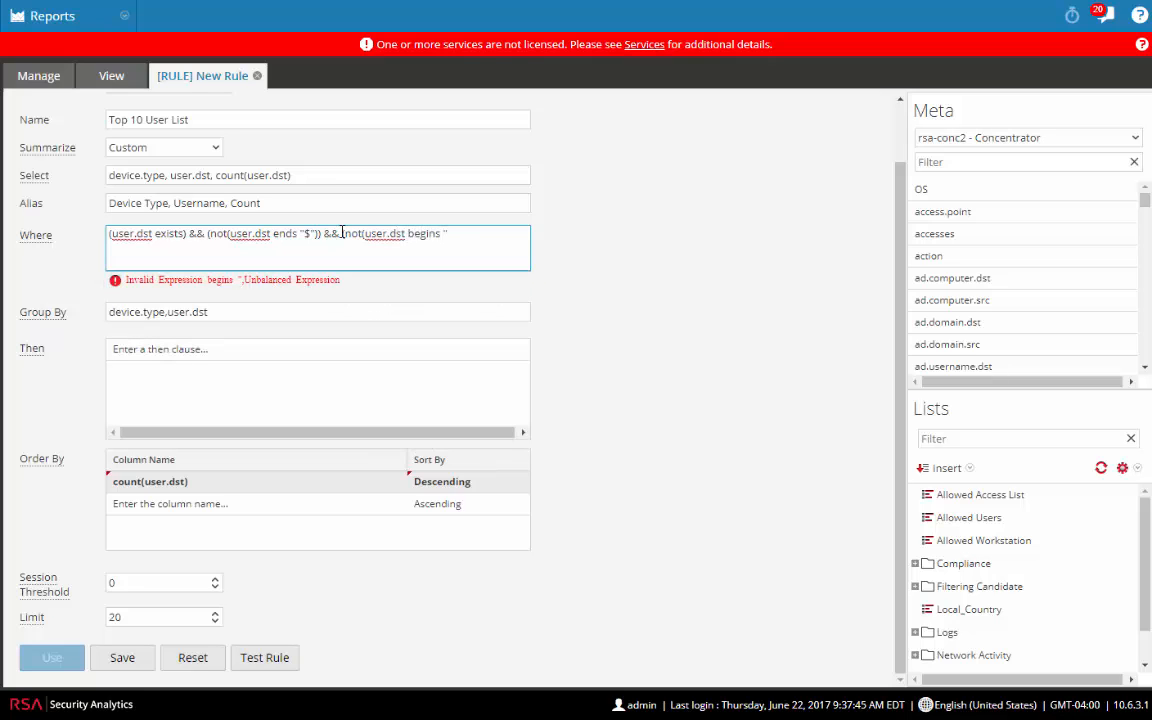
pyautogui.write('Vg')
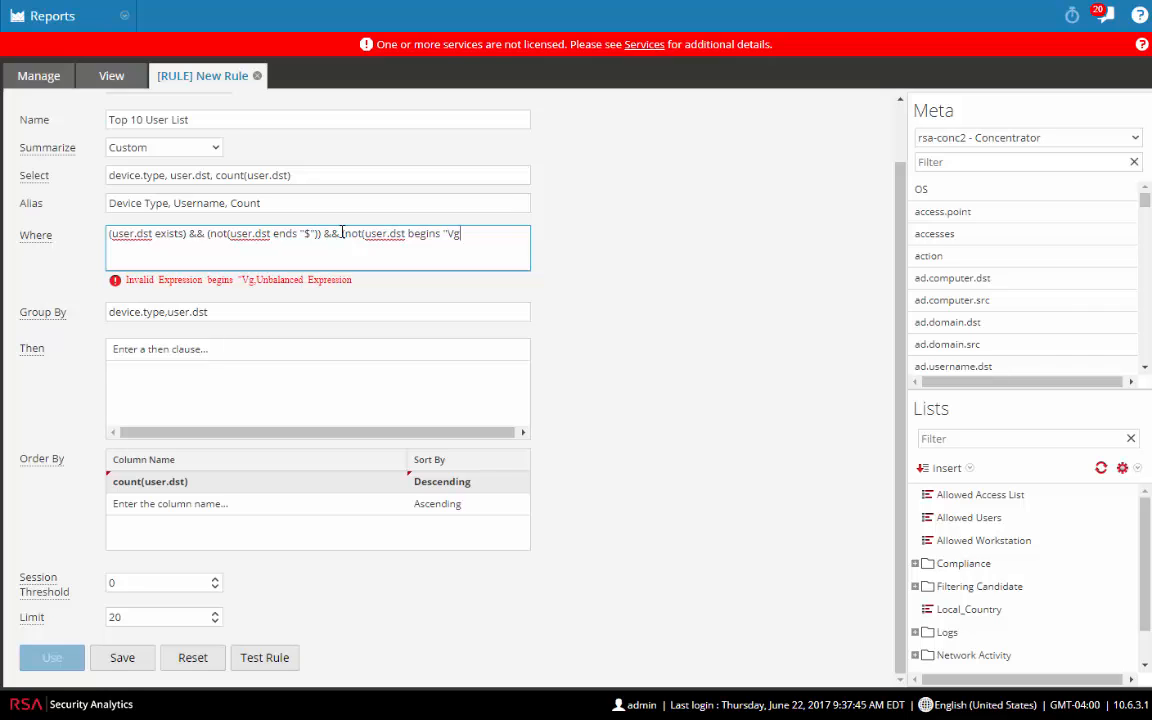
pyautogui.write('"))')
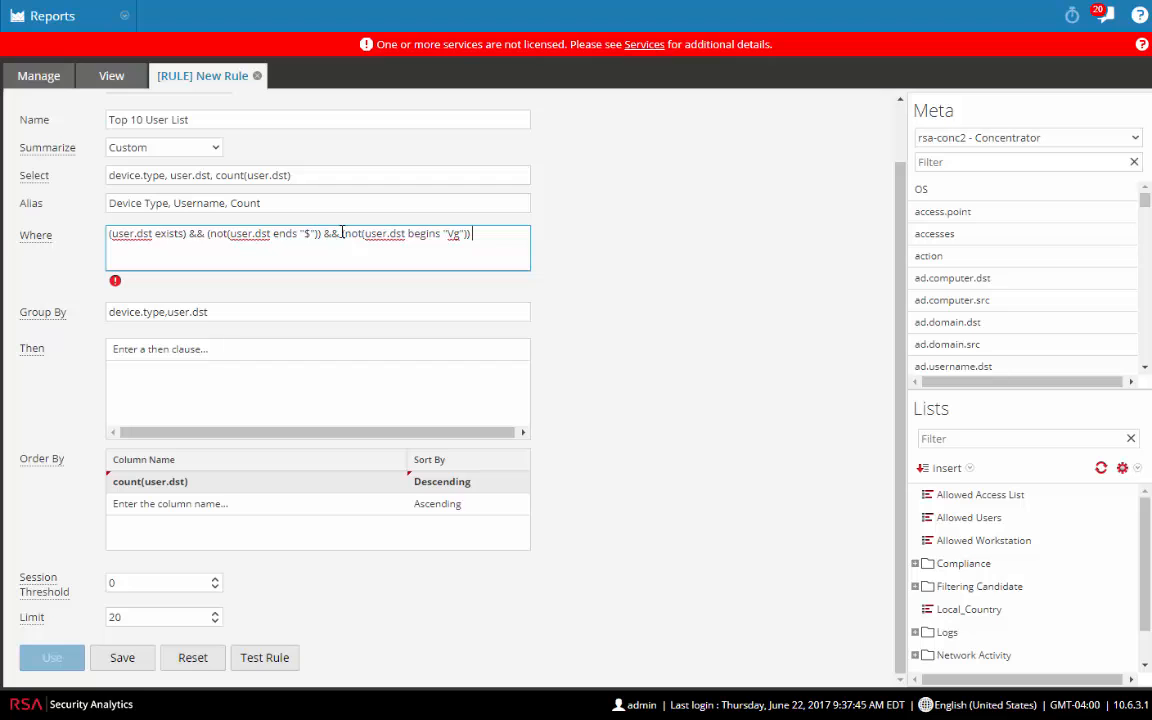
# - Add another exclusion to the Where condition: && (not(user.dst begins "Health"))
pyautogui.write(' &&')
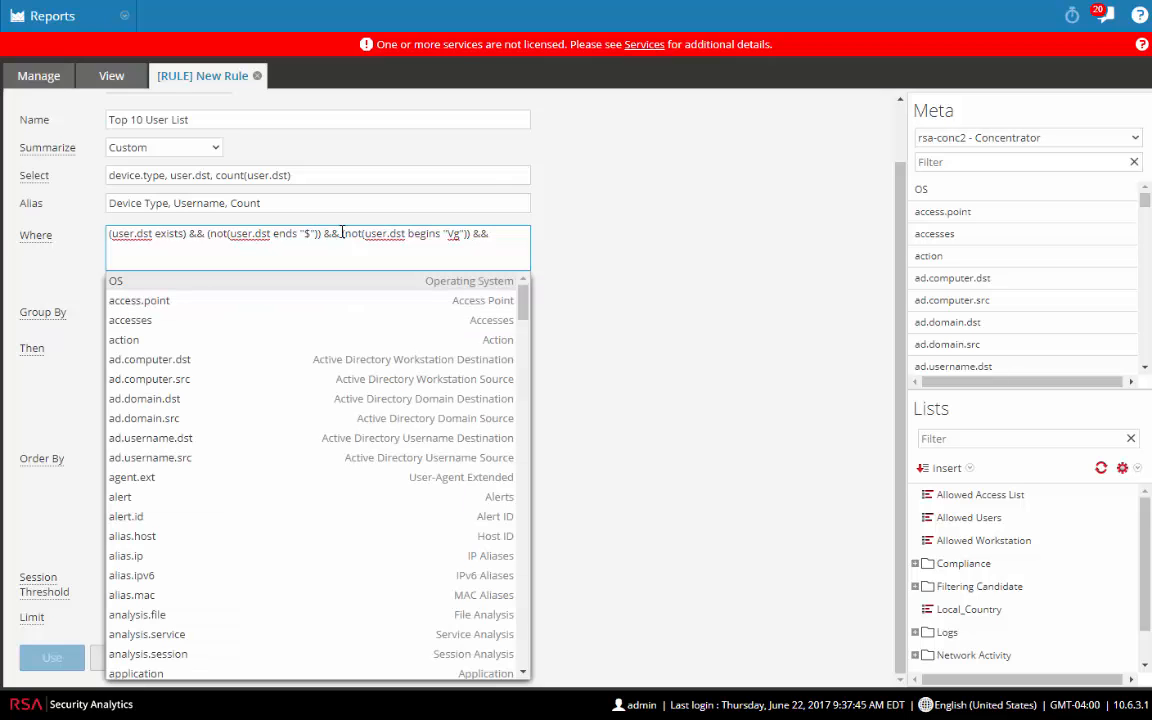
pyautogui.write(' (not(user.dst')
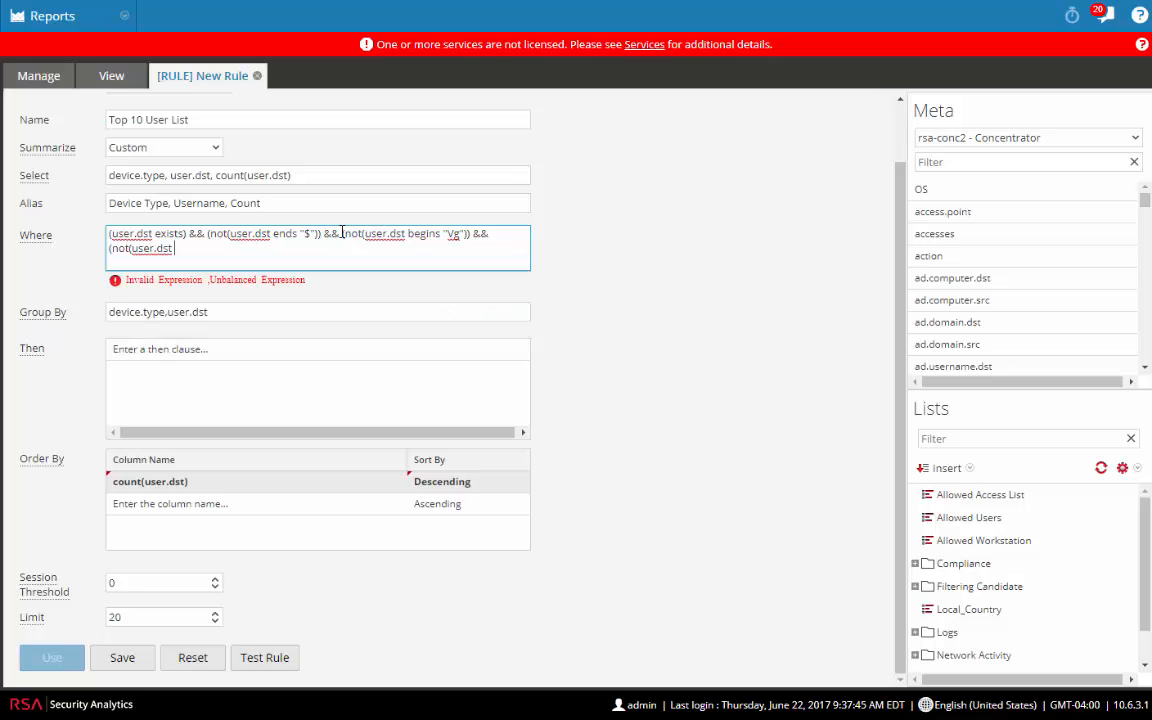
pyautogui.write(' begins')
pyautogui.press('BackSpace')
pyautogui.press('BackSpace')
pyautogui.press('BackSpace')
pyautogui.press('BackSpace')
pyautogui.write('ins')
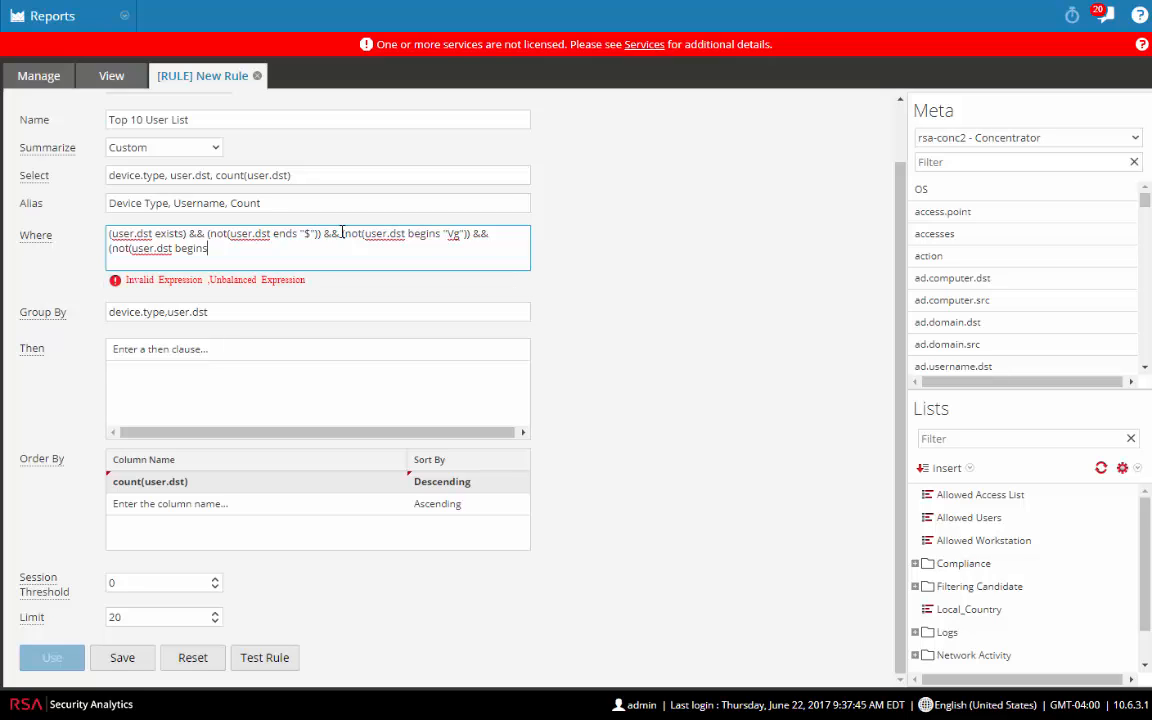
pyautogui.write(' "')
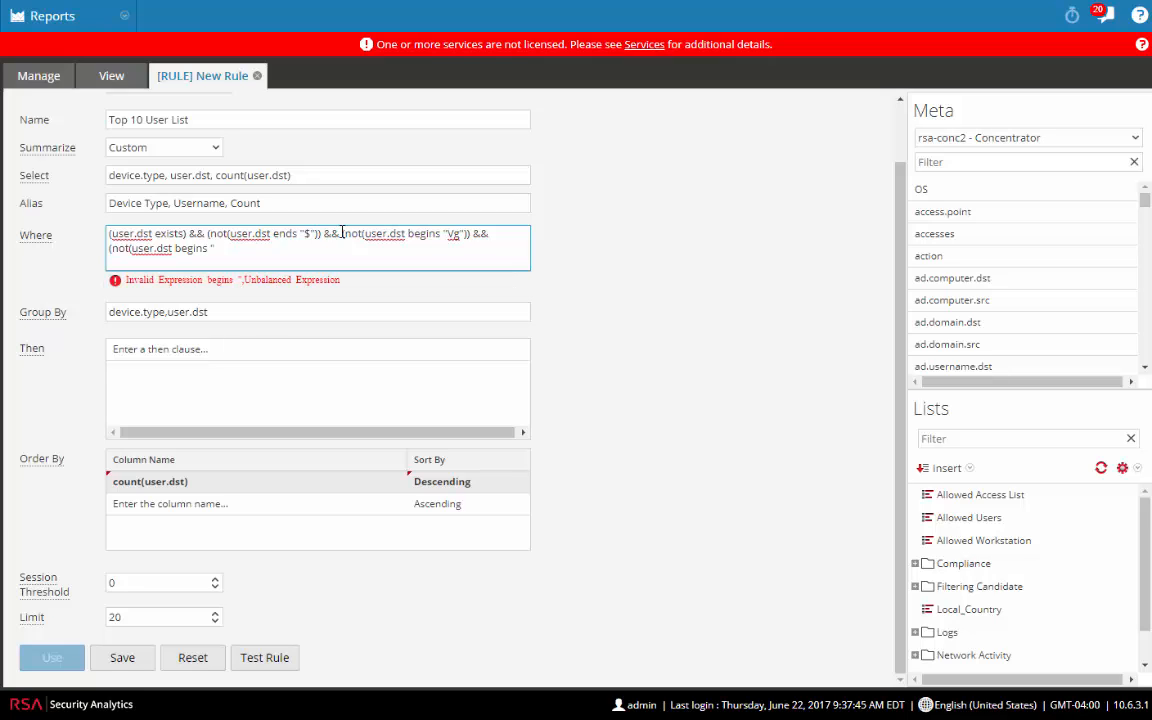
pyautogui.write('Health"')
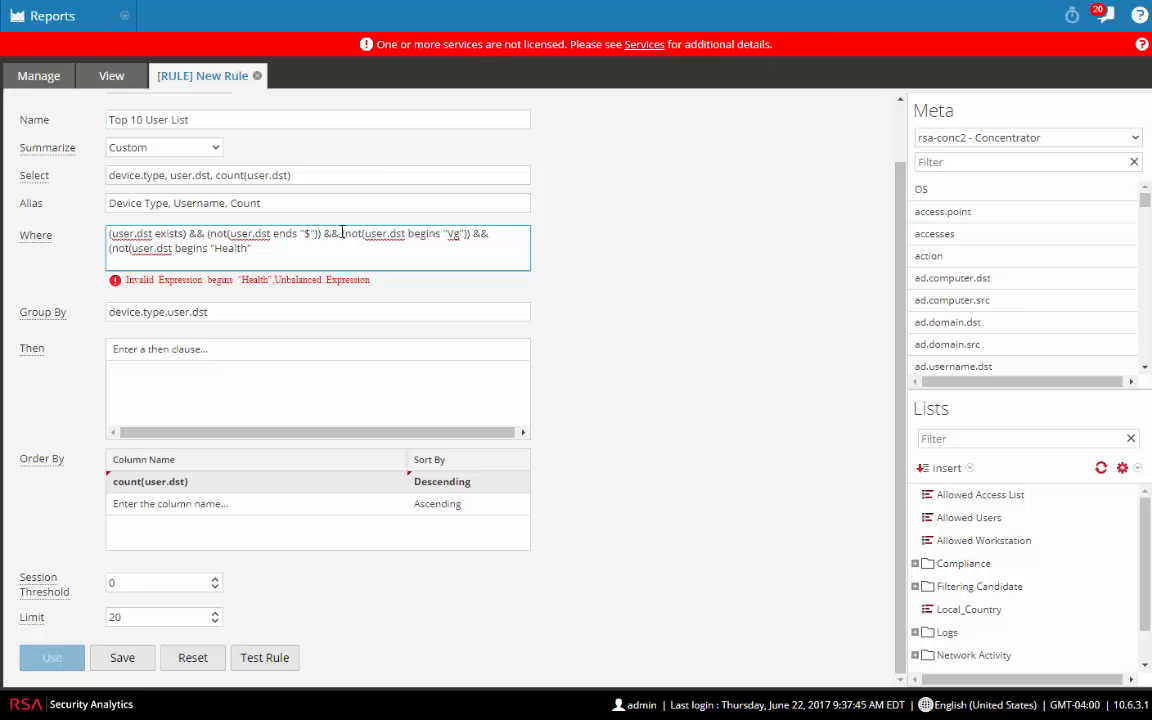
pyautogui.write('))')
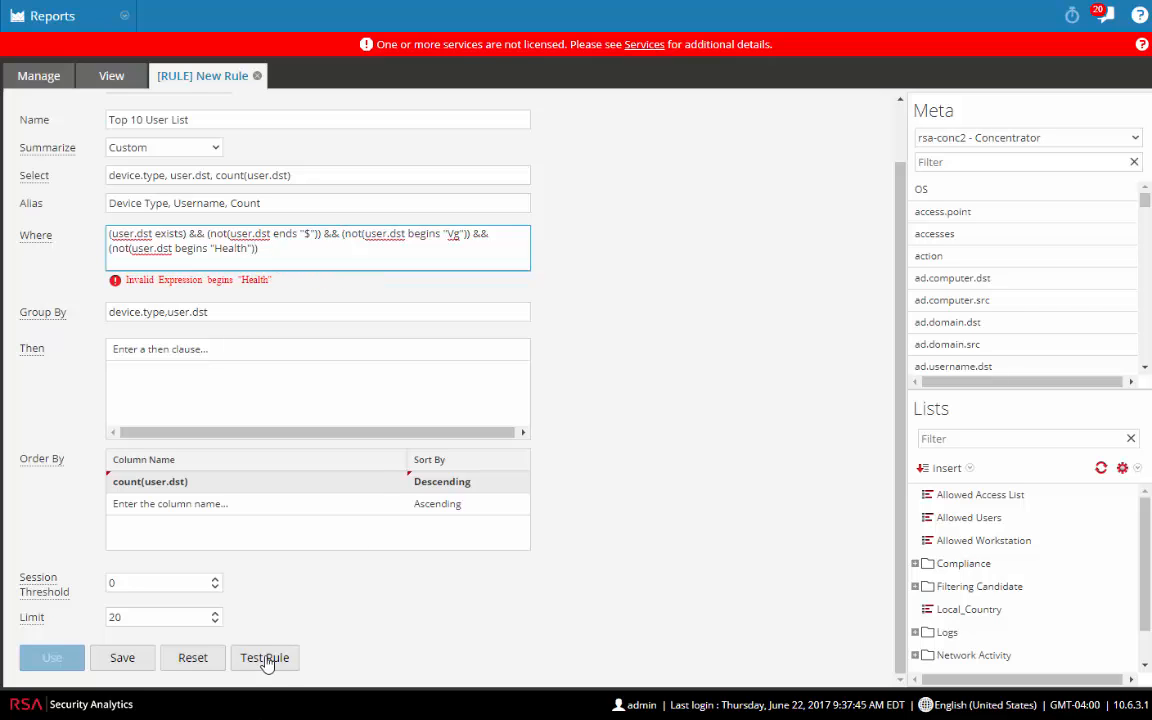
# - Test the rule with both "begins" exclusions using relative time calculation, and look through the listed device types and usernames
pyautogui.click(266, 660)
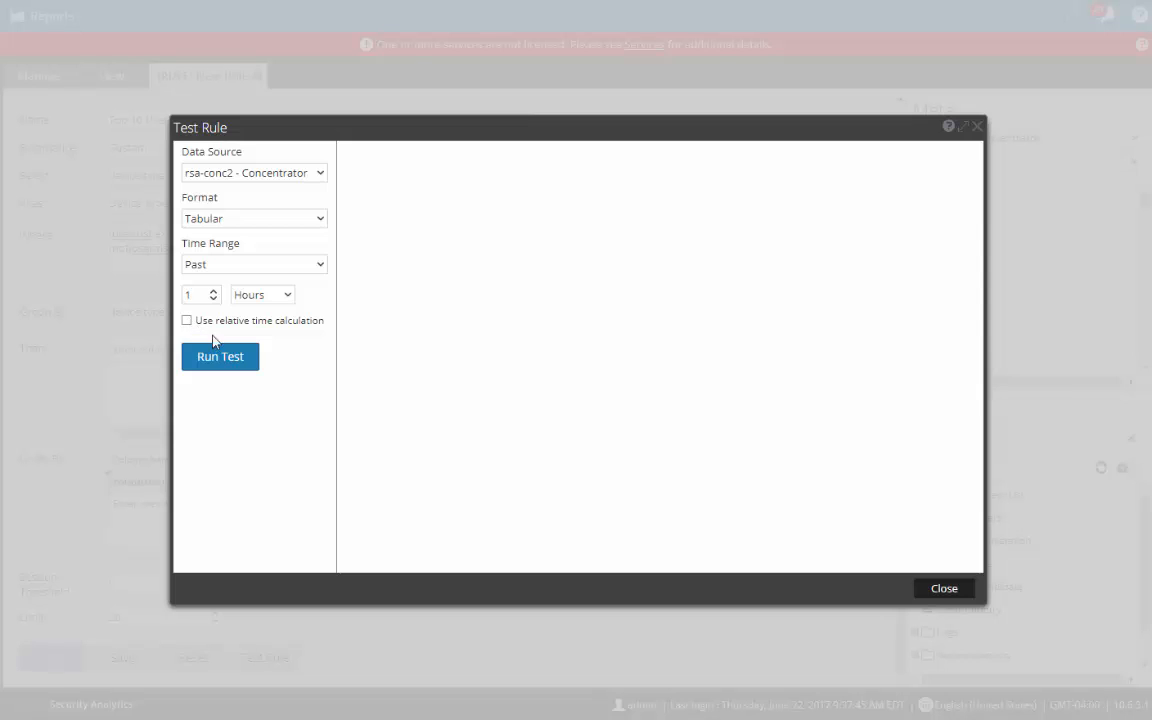
pyautogui.click(200, 320)
pyautogui.click(224, 357)
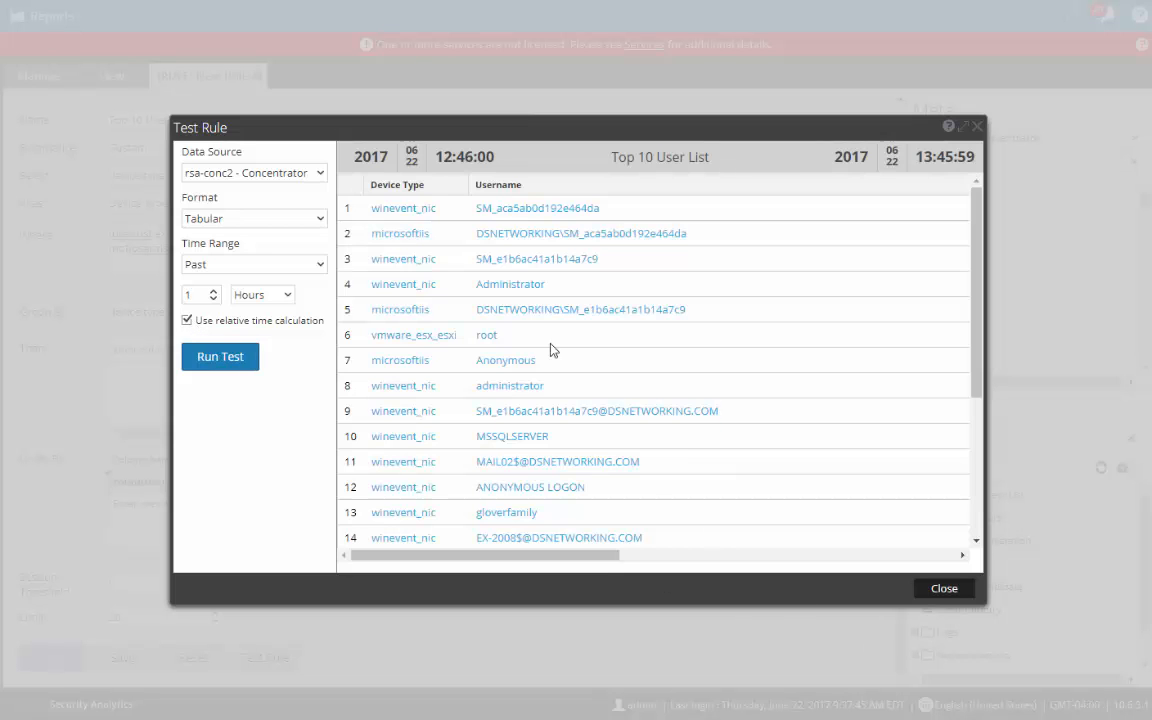
pyautogui.scroll(-1, 585, 506)
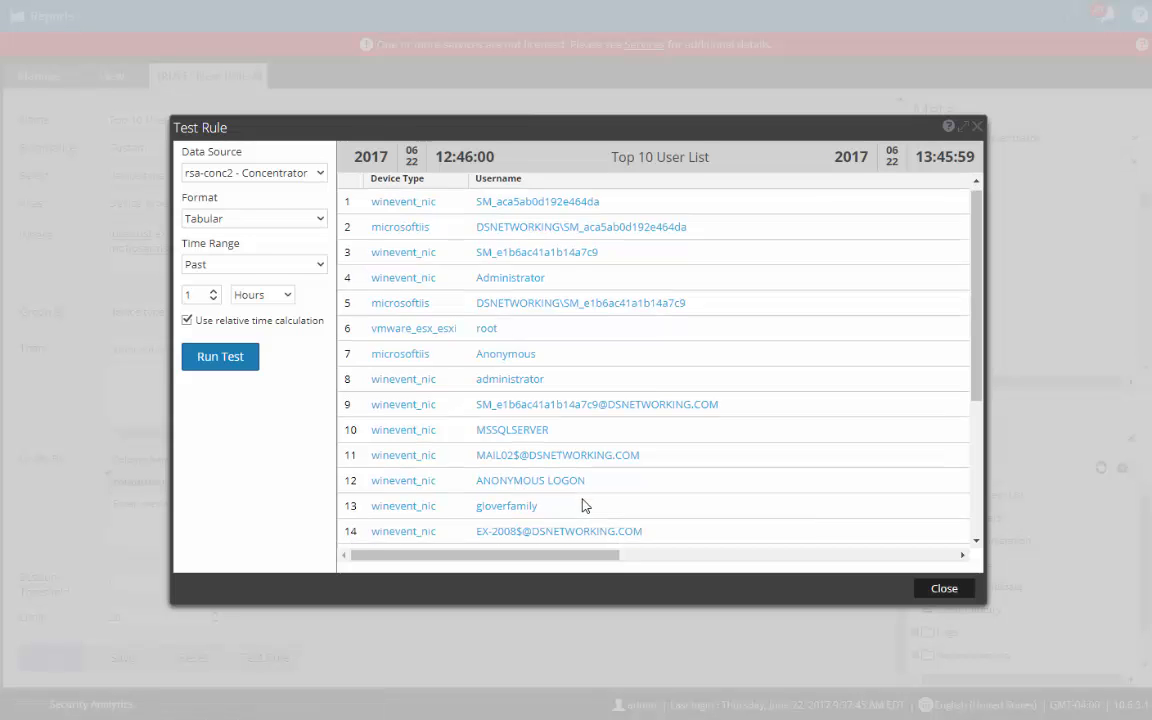
pyautogui.scroll(-3, 585, 506)
pyautogui.scroll(5, 585, 506)
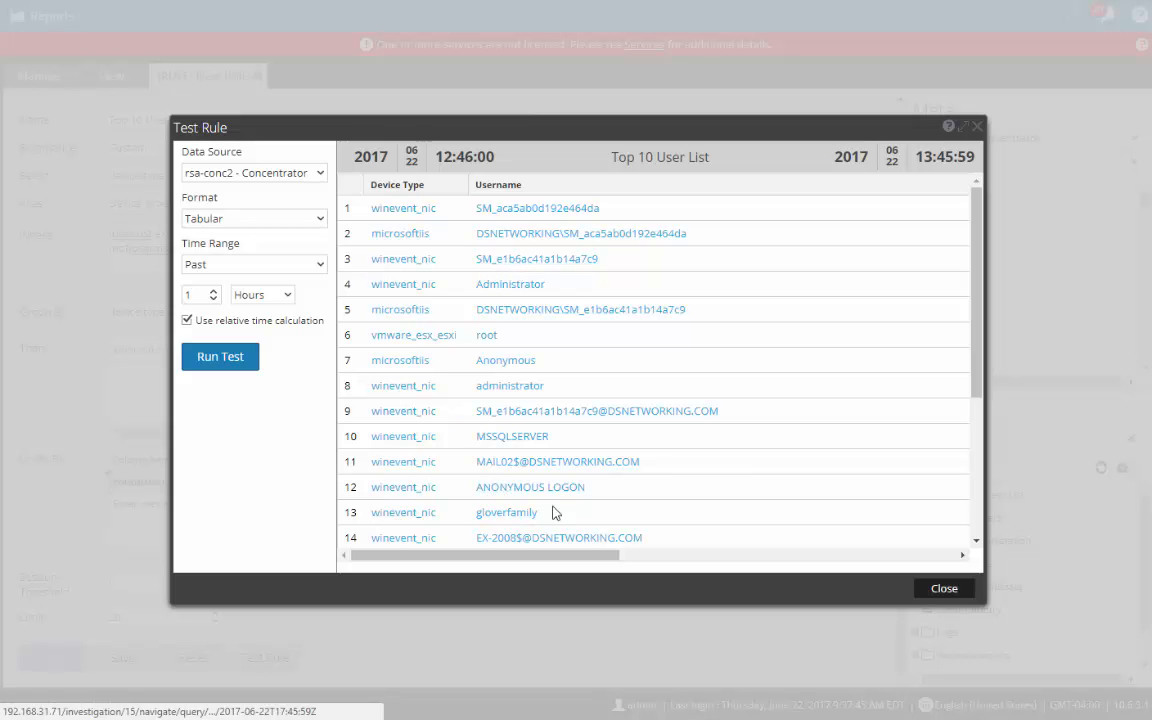
# - Check the remaining columns of the test results, then close the test and save the Top 10 User List rule
pyautogui.moveTo(566, 562); pyautogui.dragTo(738, 566)
pyautogui.moveTo(596, 562); pyautogui.dragTo(476, 555)
pyautogui.click(952, 595)
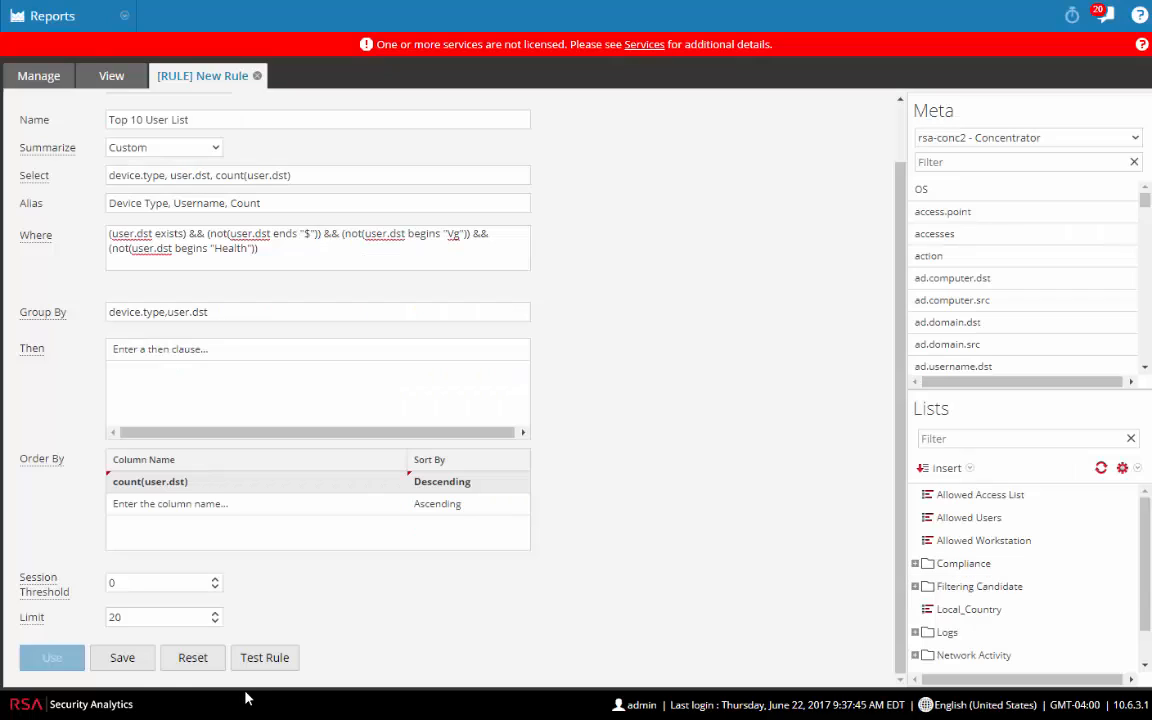
pyautogui.click(124, 660)
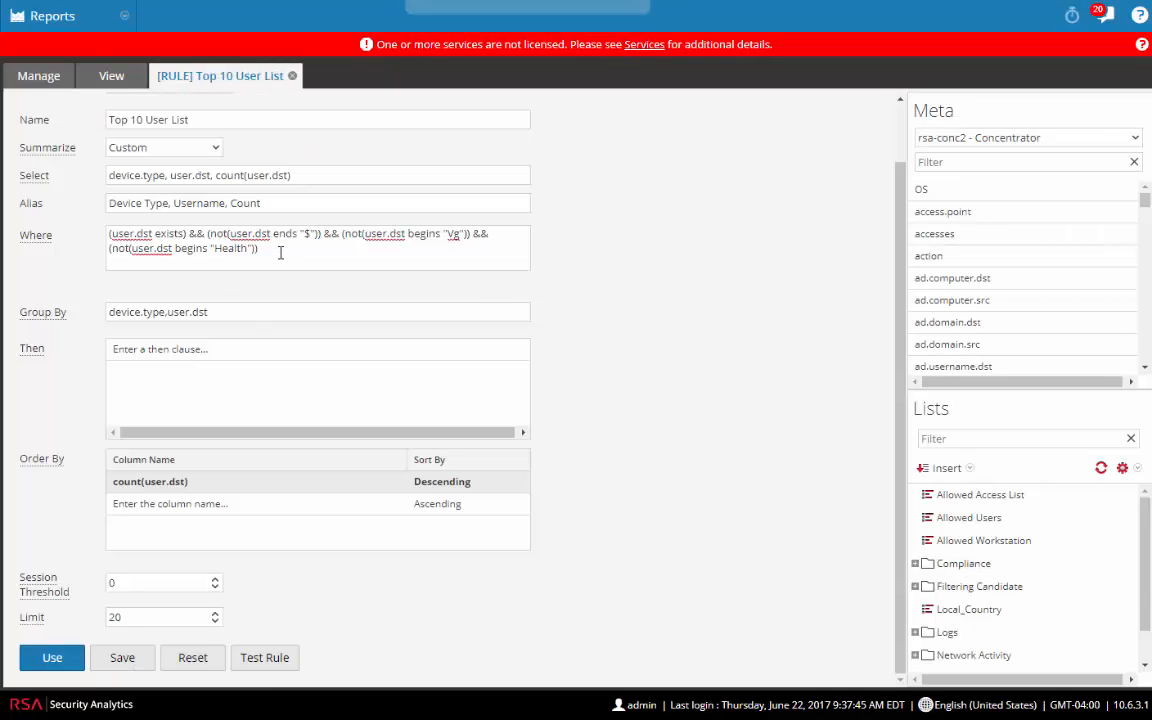
# - Copy the entire Where condition of the Top 10 User List rule
pyautogui.moveTo(258, 248); pyautogui.dragTo(106, 237)
pyautogui.rightClick(133, 235)
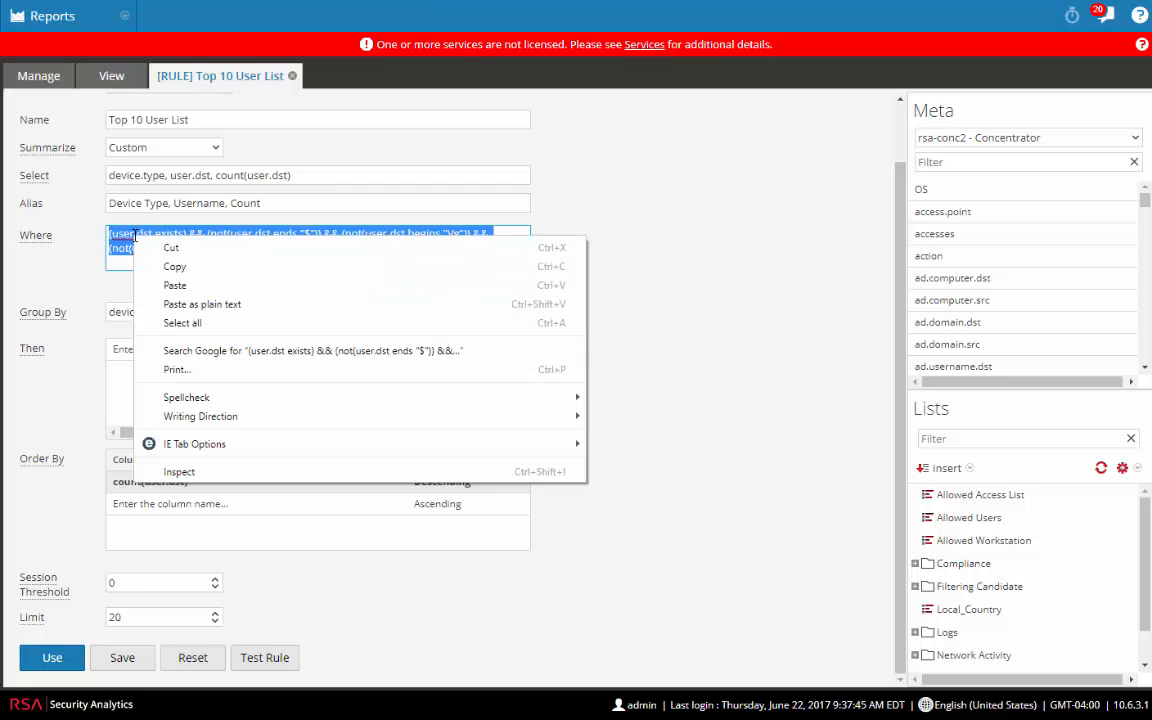
pyautogui.click(172, 264)
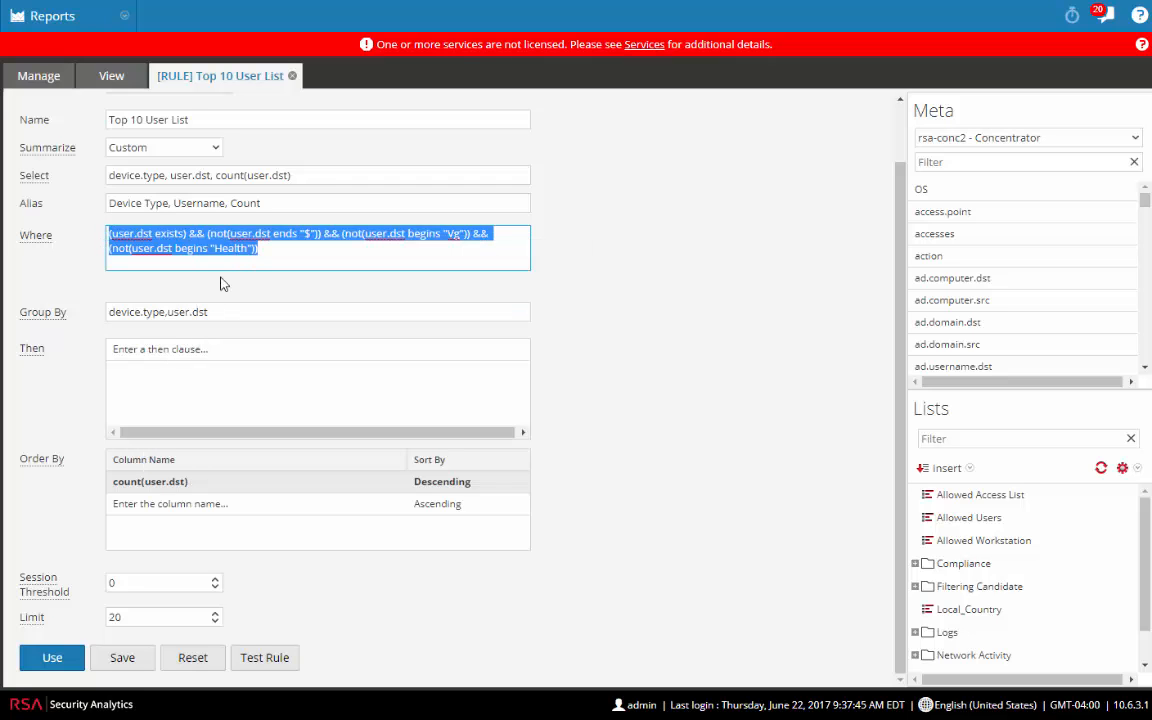
# - Create a new NetWitness DB rule in the POC group and name it Top 10 Users Summary
pyautogui.click(38, 73)
pyautogui.click(231, 181)
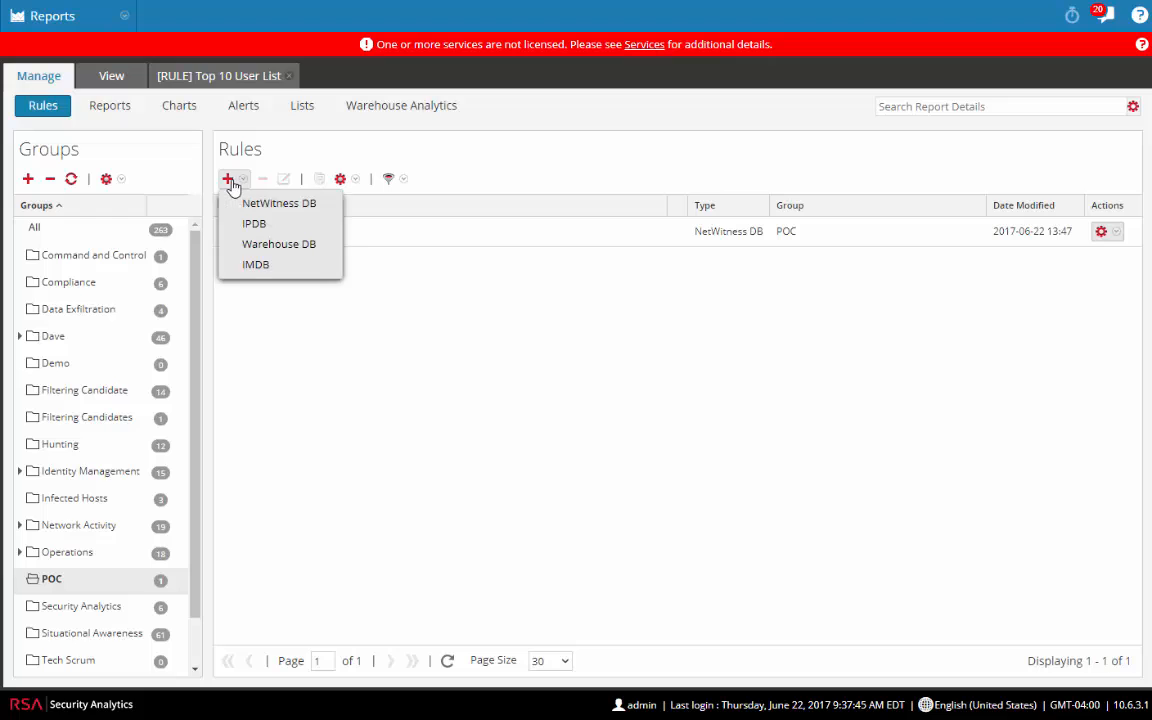
pyautogui.click(246, 203)
pyautogui.click(239, 186)
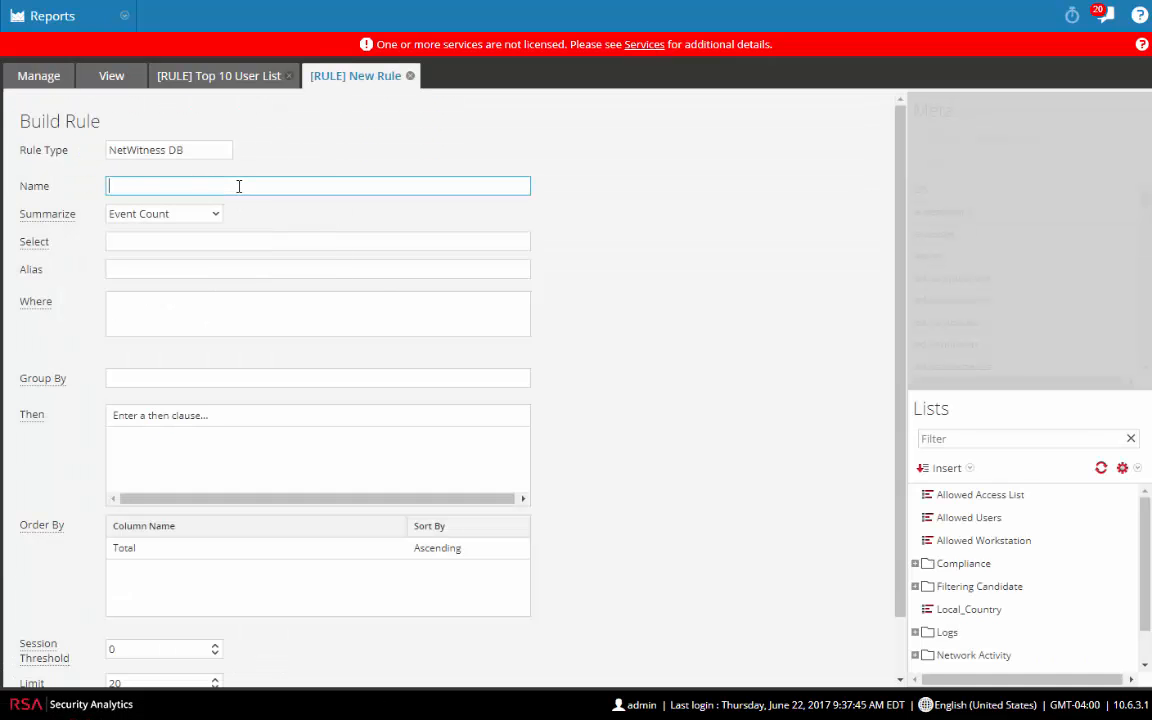
pyautogui.write('Top 10 Users Summart')
# - Set the new rule's Summarize option to Custom
pyautogui.press('Tab')
pyautogui.press('Down')
pyautogui.press('Down')
pyautogui.press('Down')
pyautogui.press('Down')
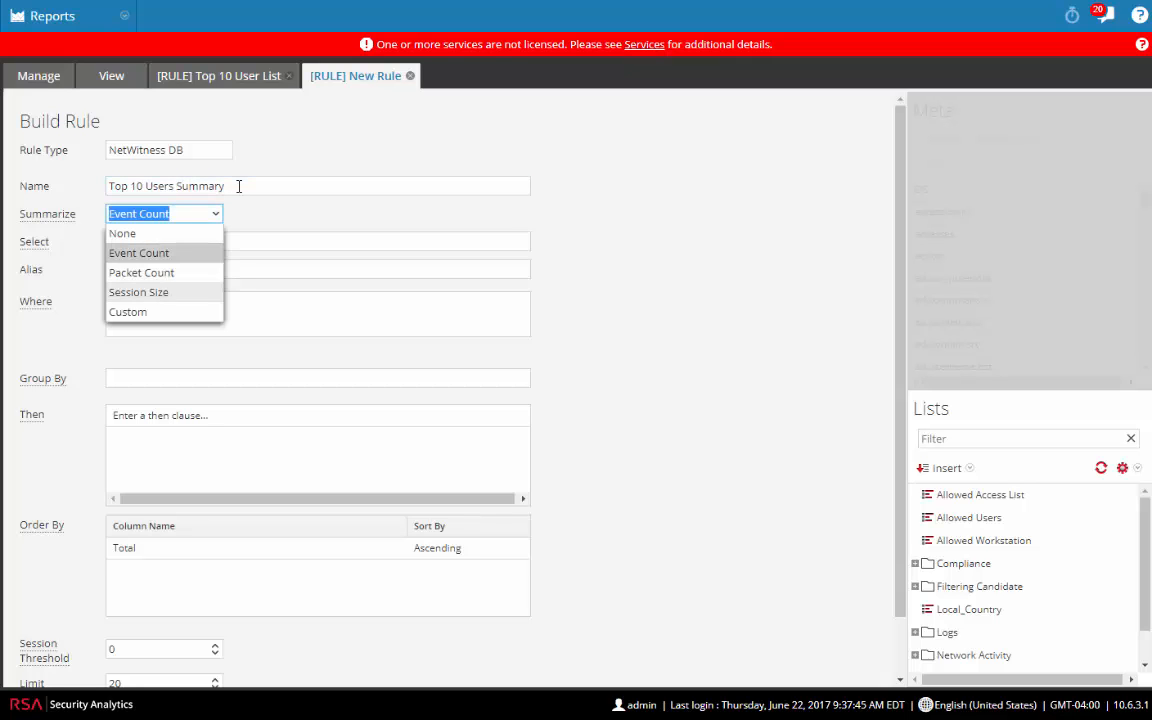
pyautogui.press('Return')
pyautogui.press('Tab')
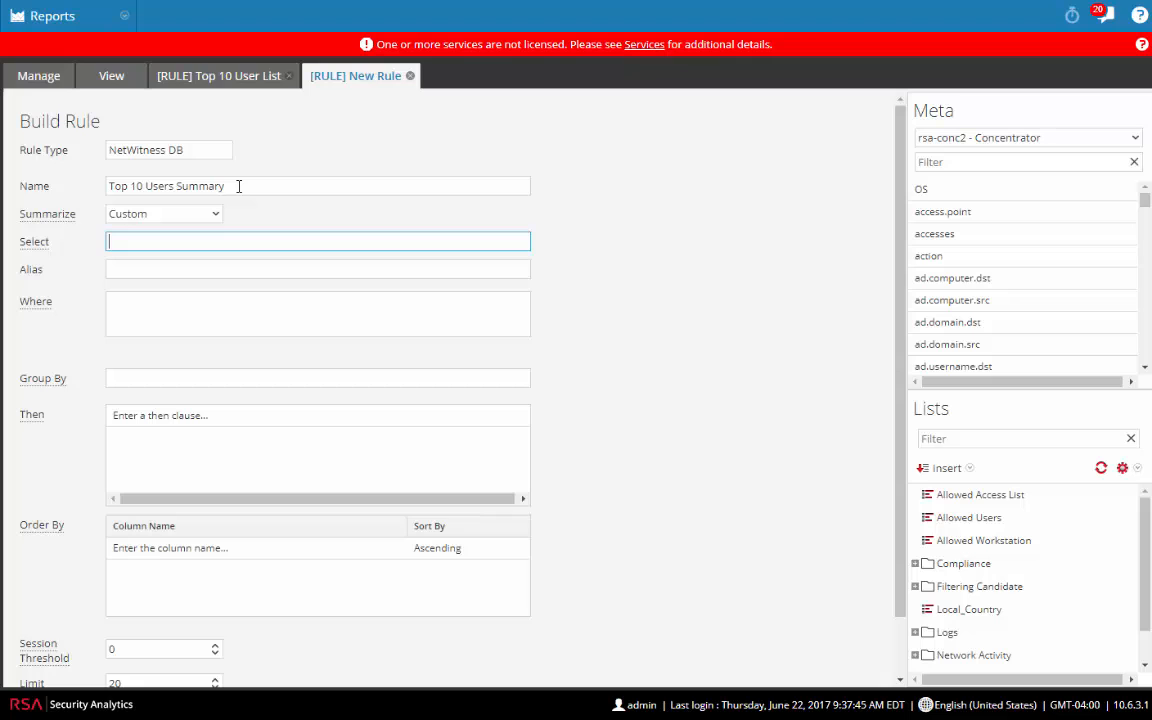
# - Set the rule's Select clause to user.dst, count(user.dst) with the aliases Username, Count
pyautogui.write('user.dst')
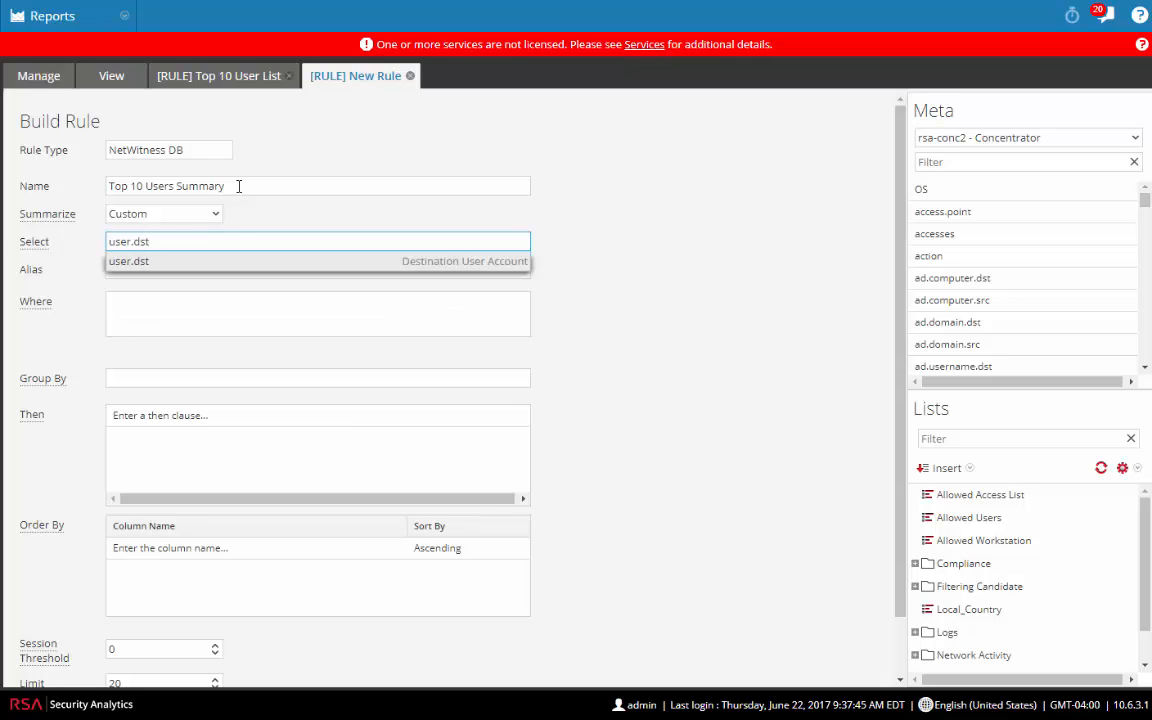
pyautogui.write(', count')
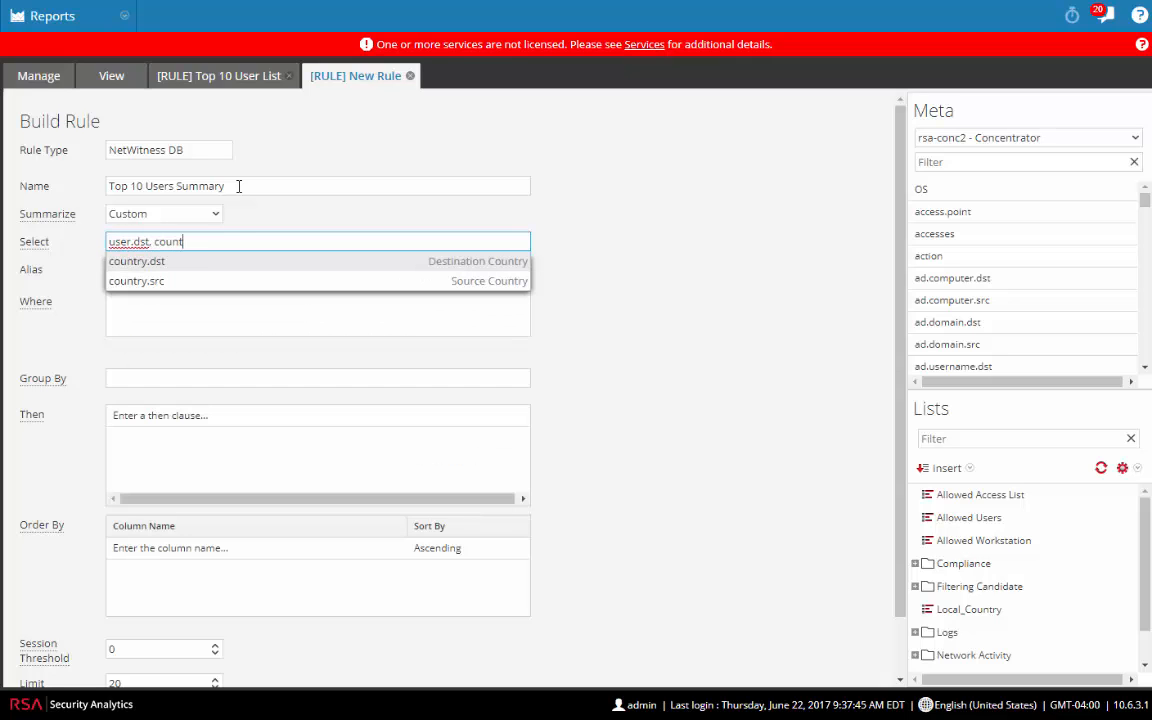
pyautogui.write('(user.dst)')
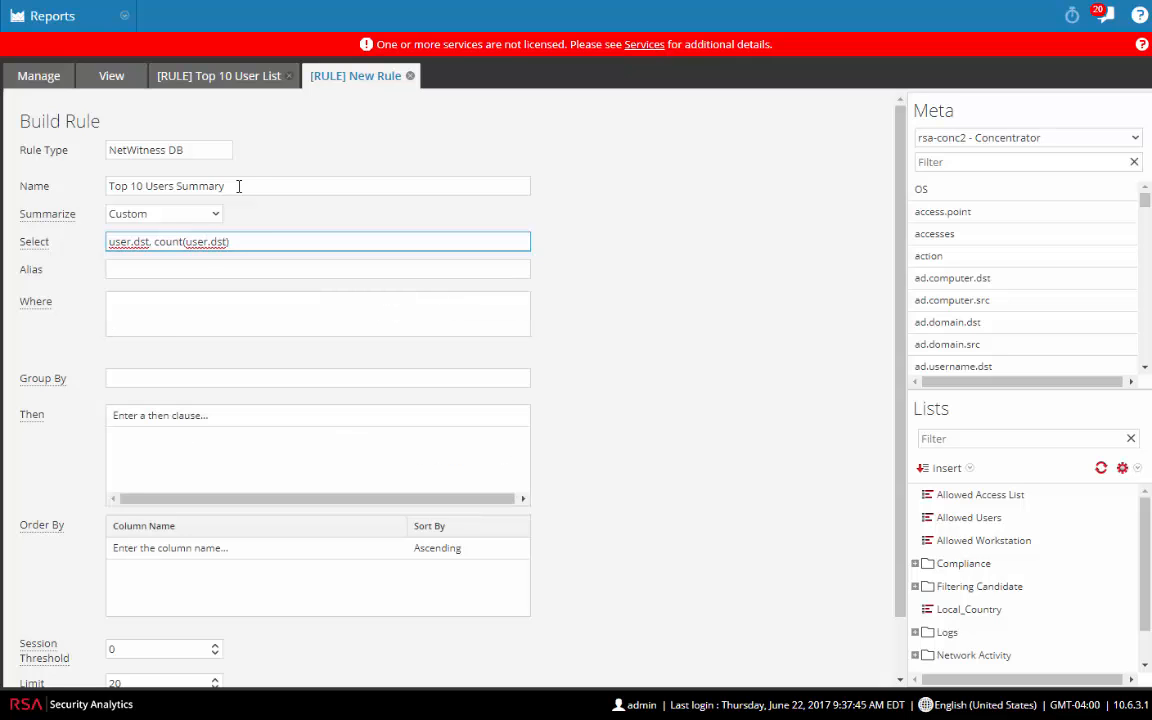
pyautogui.click(203, 268)
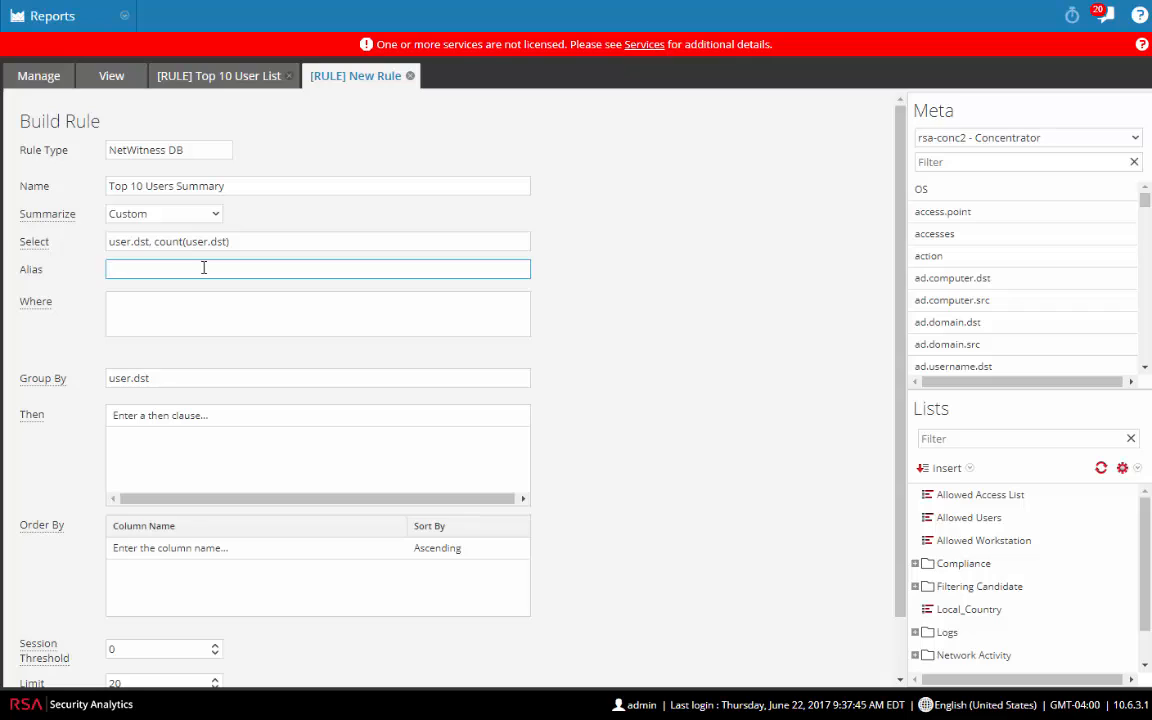
pyautogui.write('Usera')
pyautogui.write('ame, Count')
# - Paste the copied condition into the Where clause and order the results by count(user.dst) in descending order
pyautogui.click(192, 311)
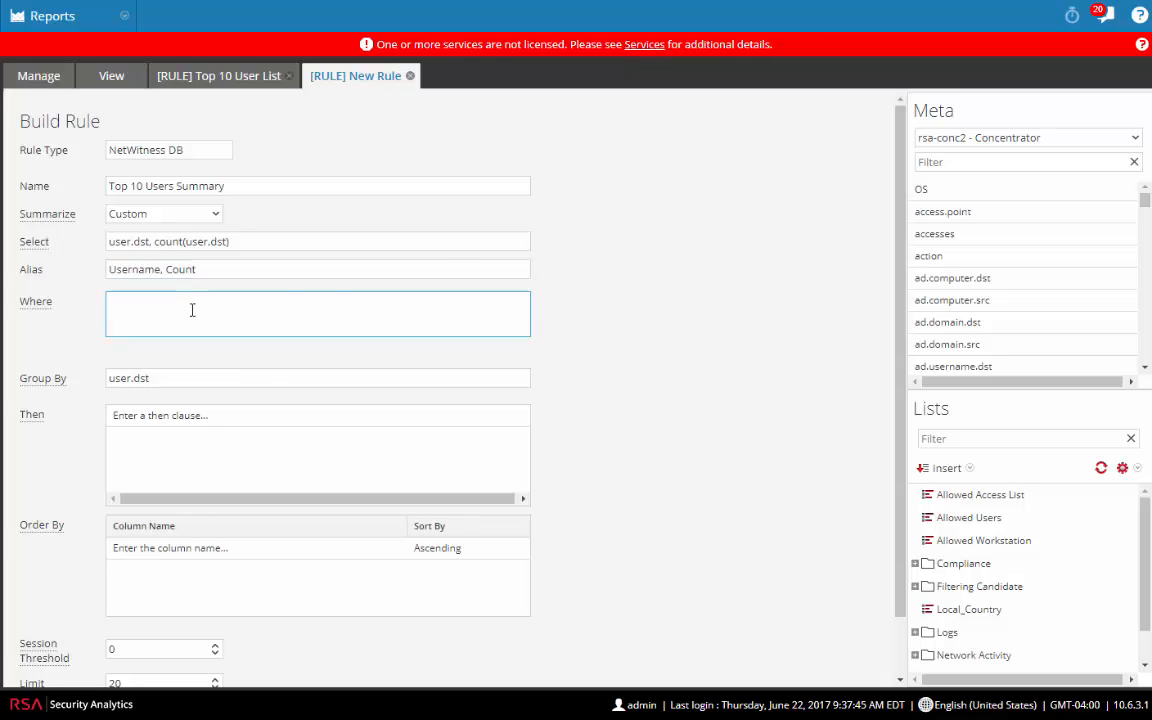
pyautogui.hotkey('ctrl', 'v')
pyautogui.click(255, 554)
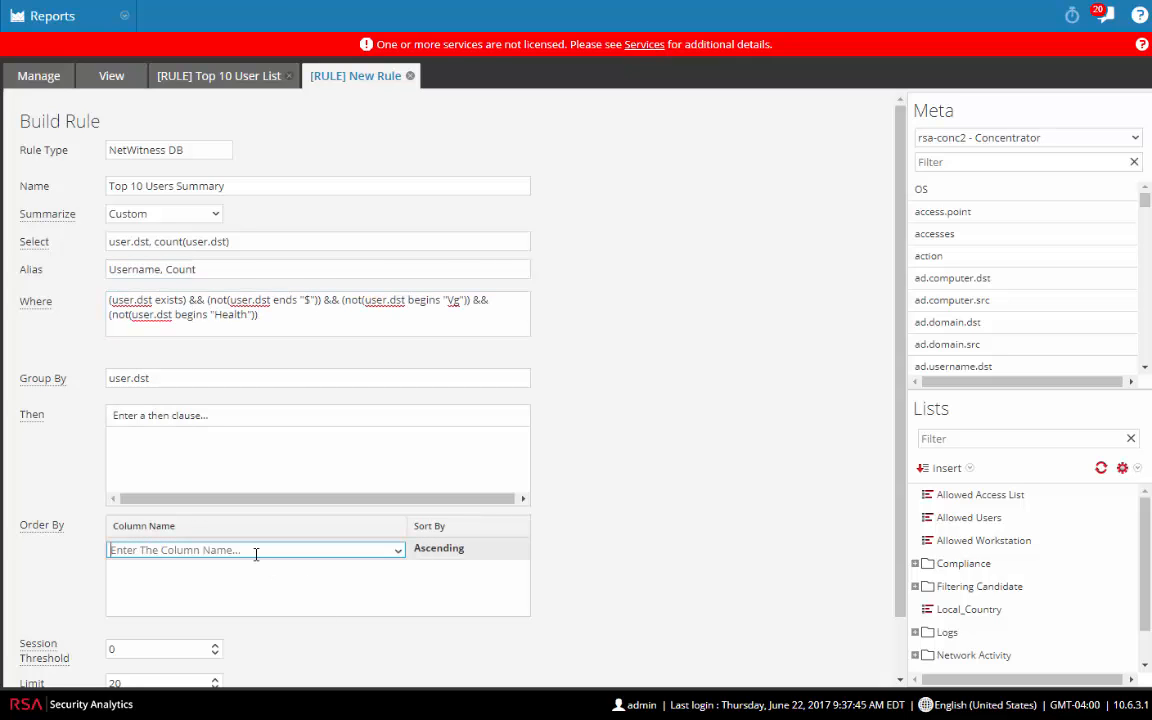
pyautogui.click(392, 551)
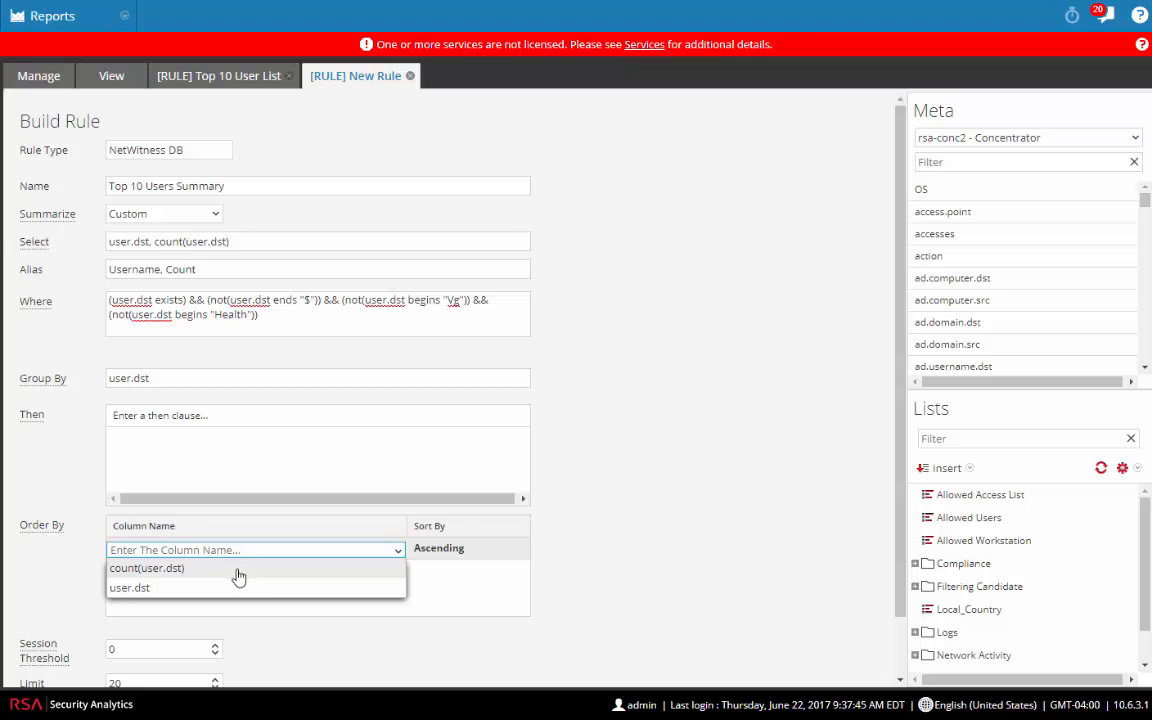
pyautogui.click(228, 570)
pyautogui.click(490, 550)
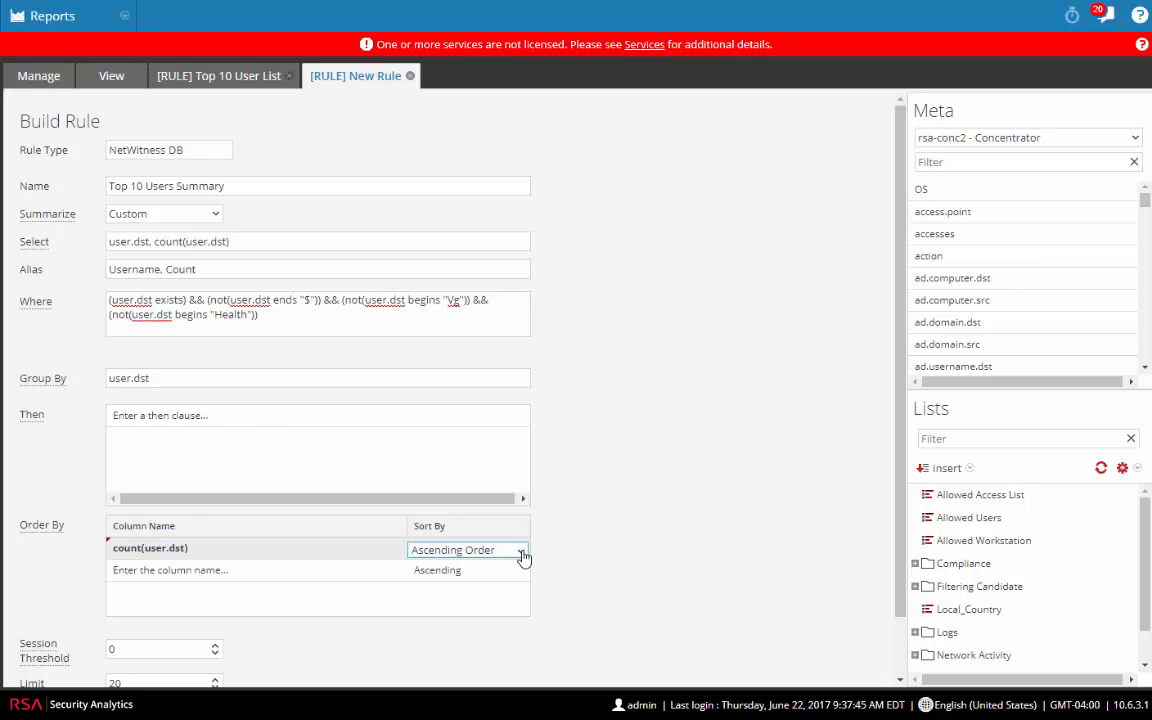
pyautogui.click(522, 551)
pyautogui.click(470, 514)
pyautogui.click(596, 586)
# - Test the summary rule for the past hour with relative time calculation and look across the result columns
pyautogui.scroll(-1, 296, 652)
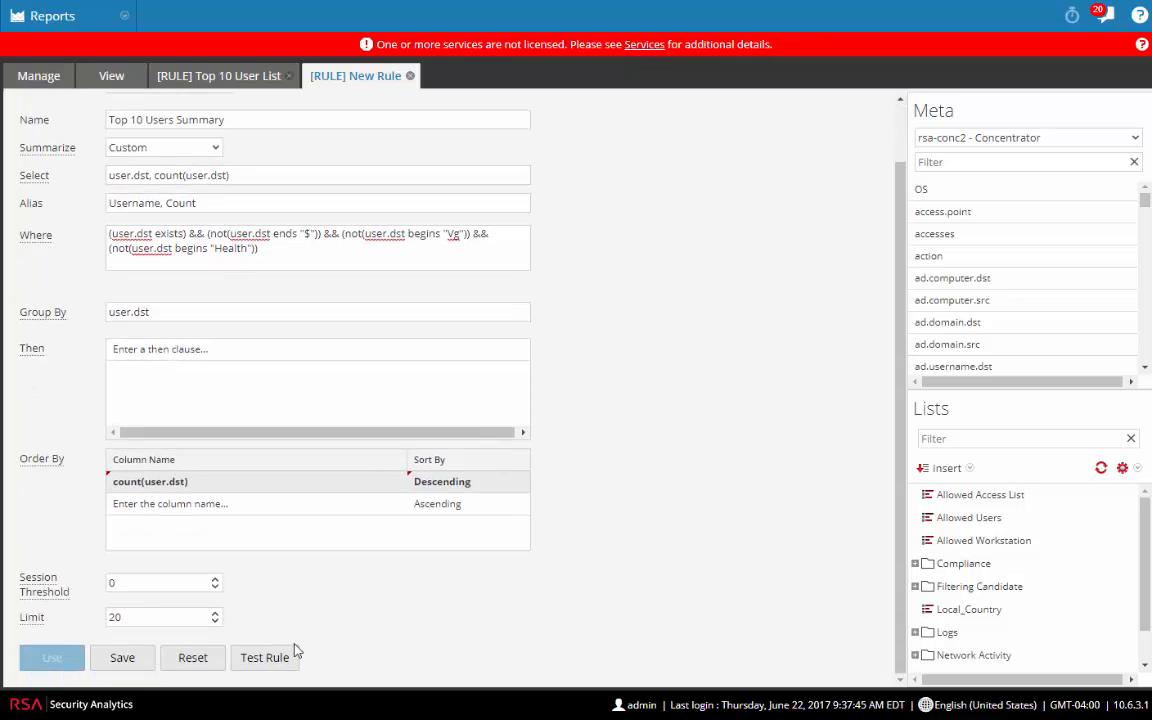
pyautogui.click(276, 660)
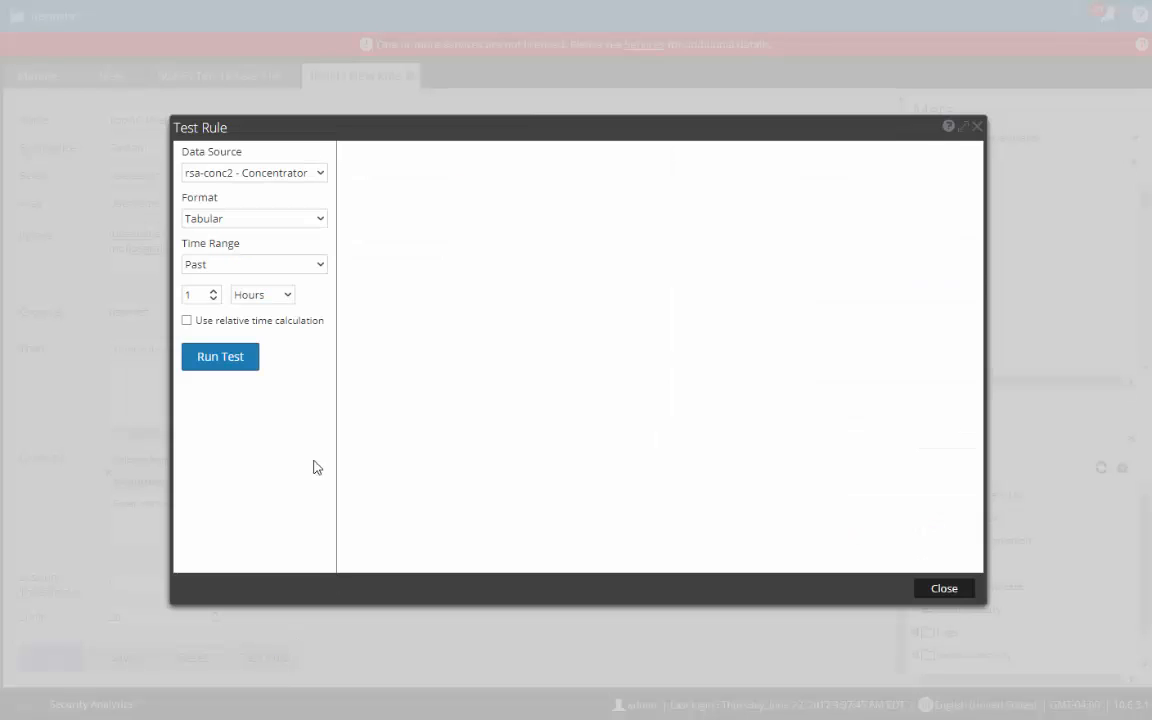
pyautogui.click(187, 321)
pyautogui.click(215, 359)
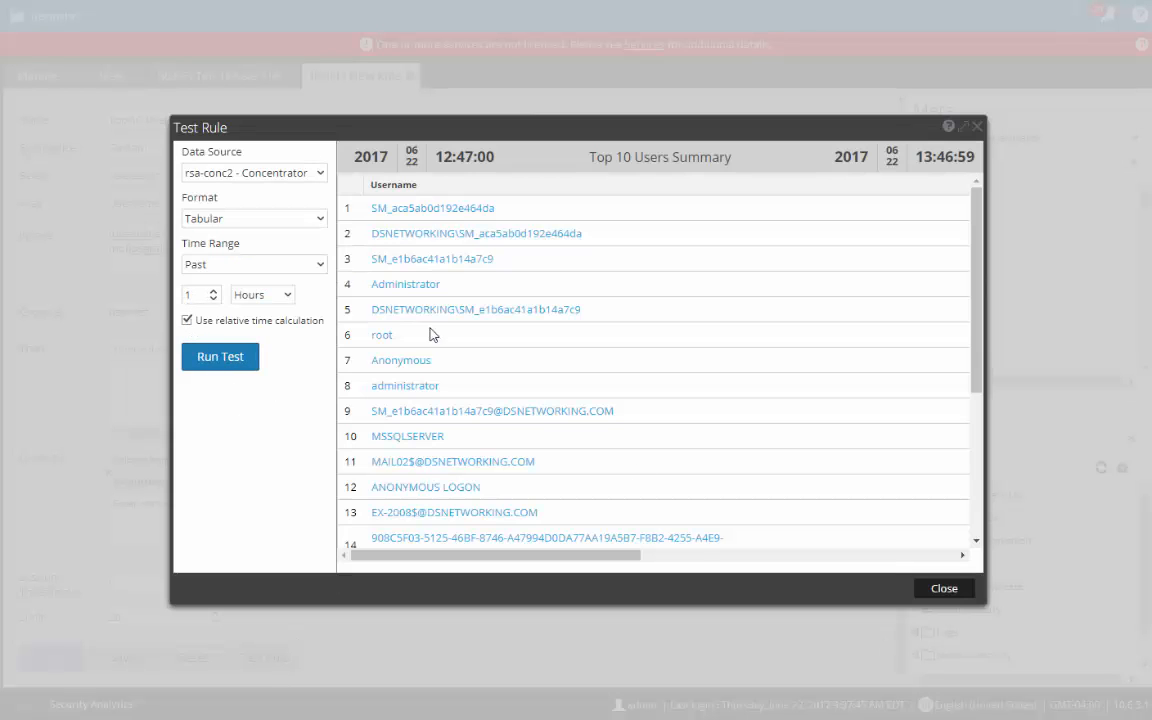
pyautogui.moveTo(465, 555); pyautogui.dragTo(898, 502)
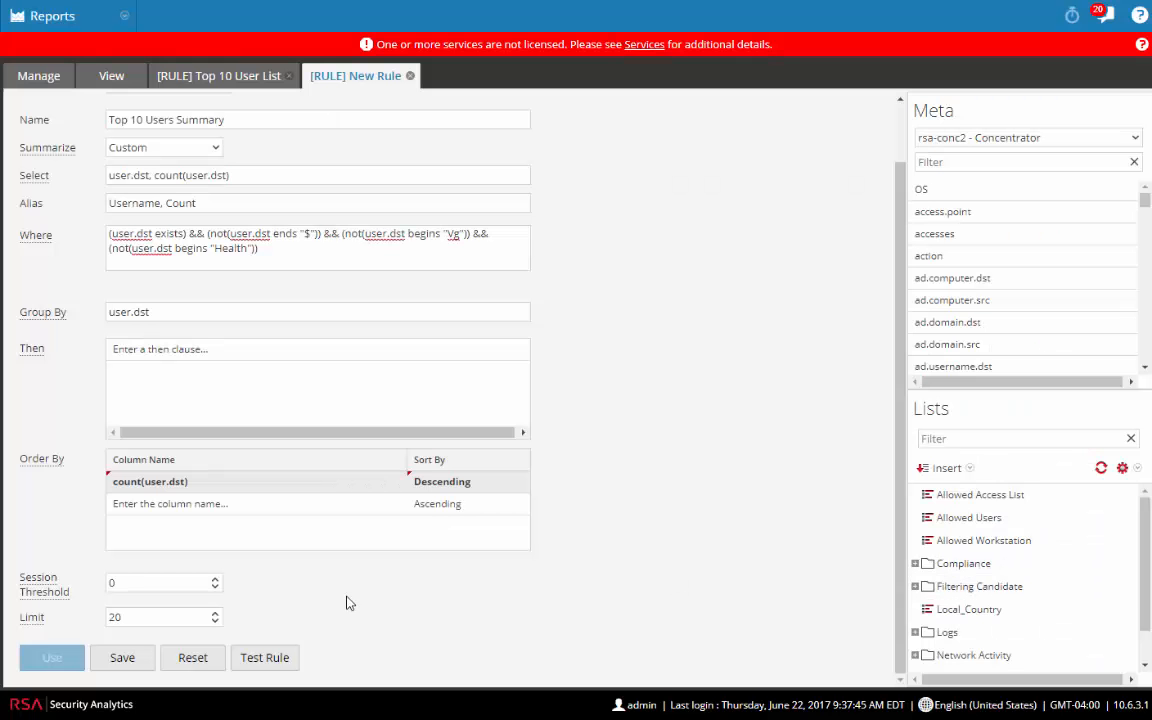
pyautogui.click(944, 588)
# - Save the Top 10 Users Summary rule and use it as the basis for a new chart
pyautogui.click(122, 658)
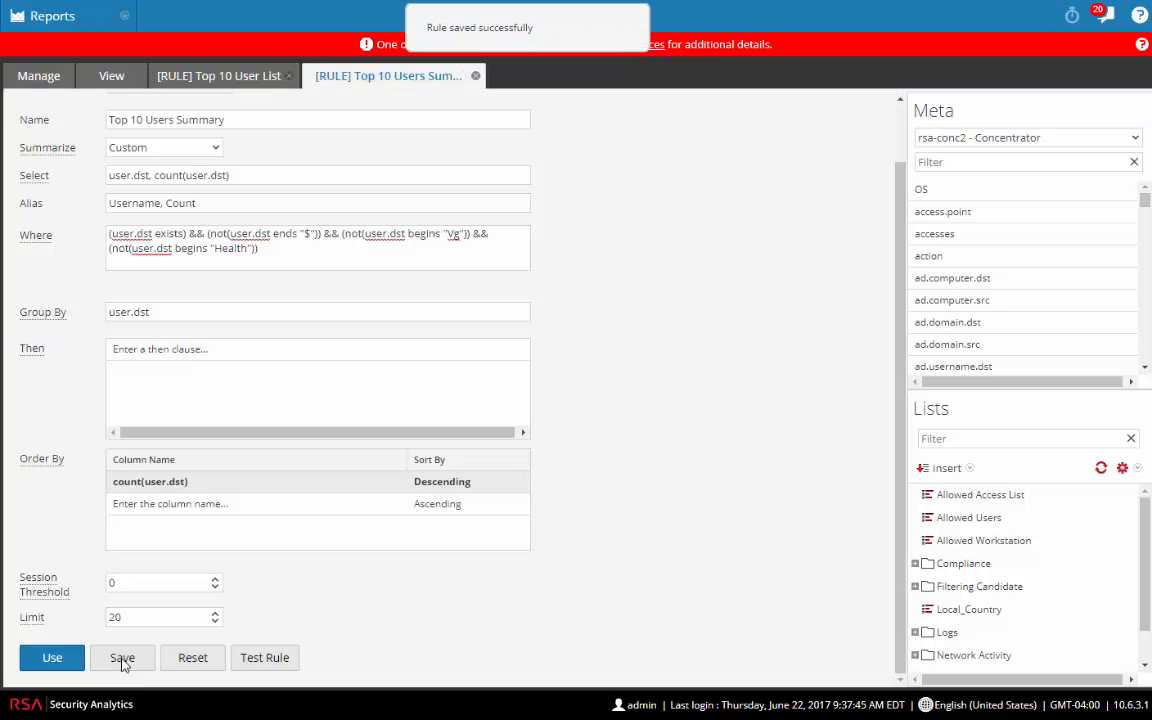
pyautogui.click(40, 662)
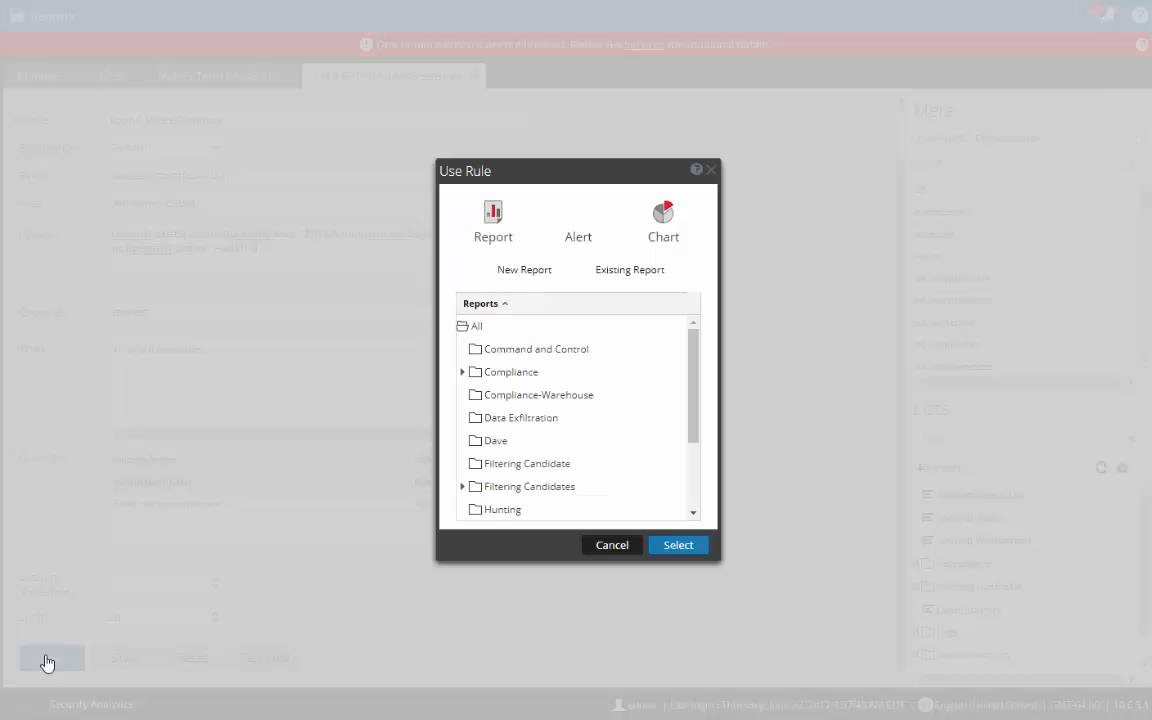
pyautogui.click(663, 216)
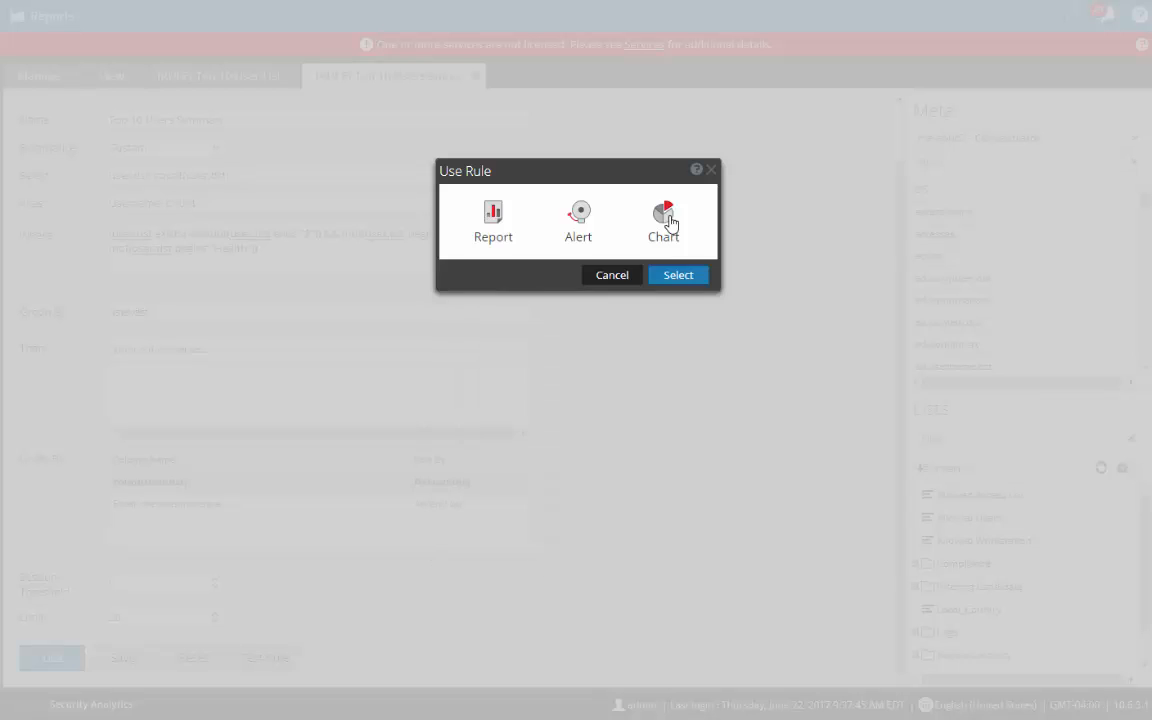
pyautogui.click(673, 276)
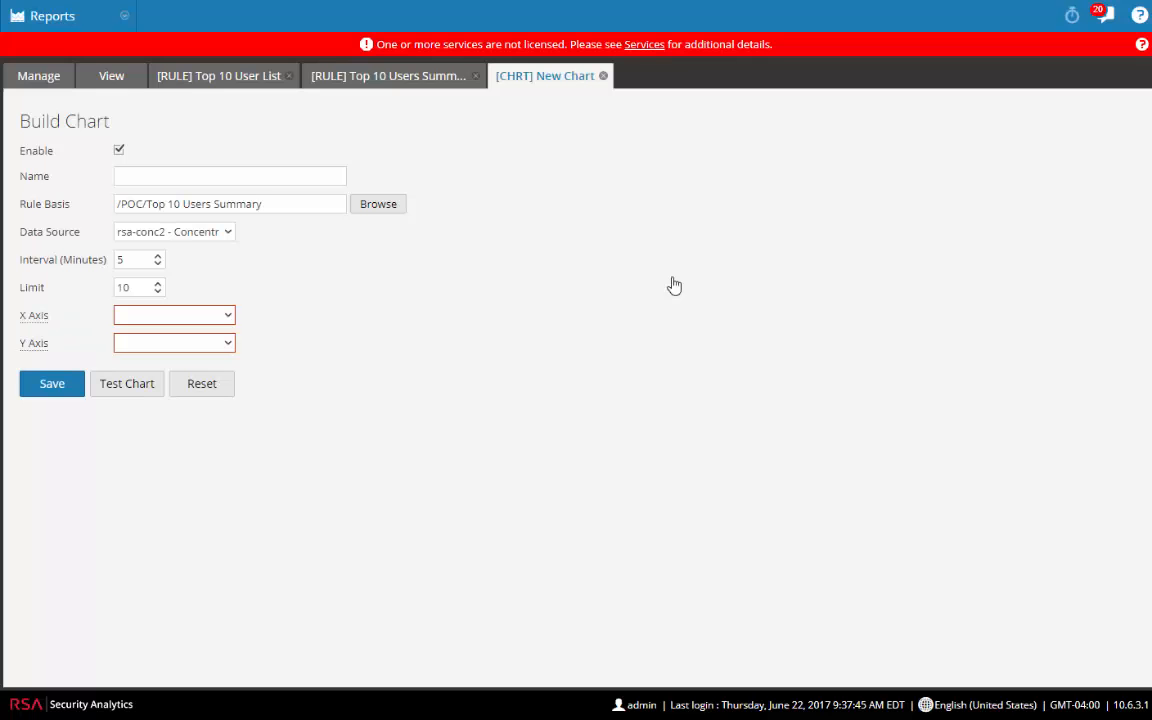
# - Name the new chart Top 10 Users
pyautogui.click(203, 176)
pyautogui.write('Top ')
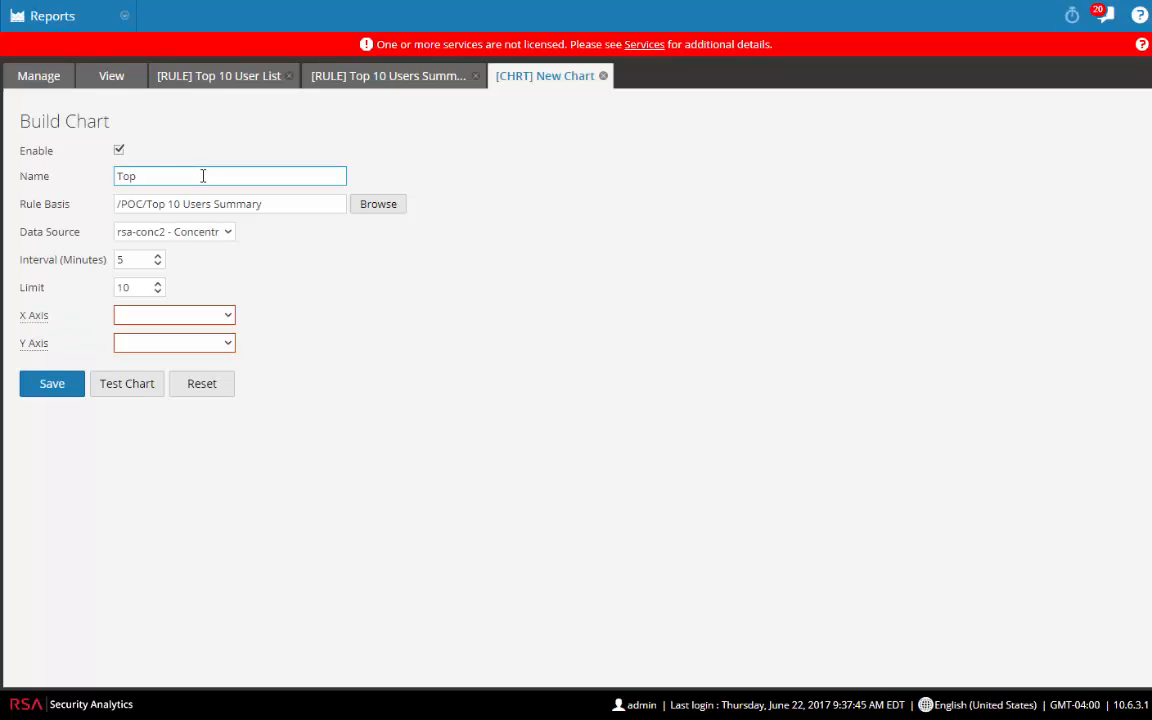
pyautogui.write('210 ')
pyautogui.write('10 Users')
# - Set the chart's X axis to user.dst and its Y axis to count(user.dst), and save the chart
pyautogui.click(226, 316)
pyautogui.click(175, 335)
pyautogui.click(220, 343)
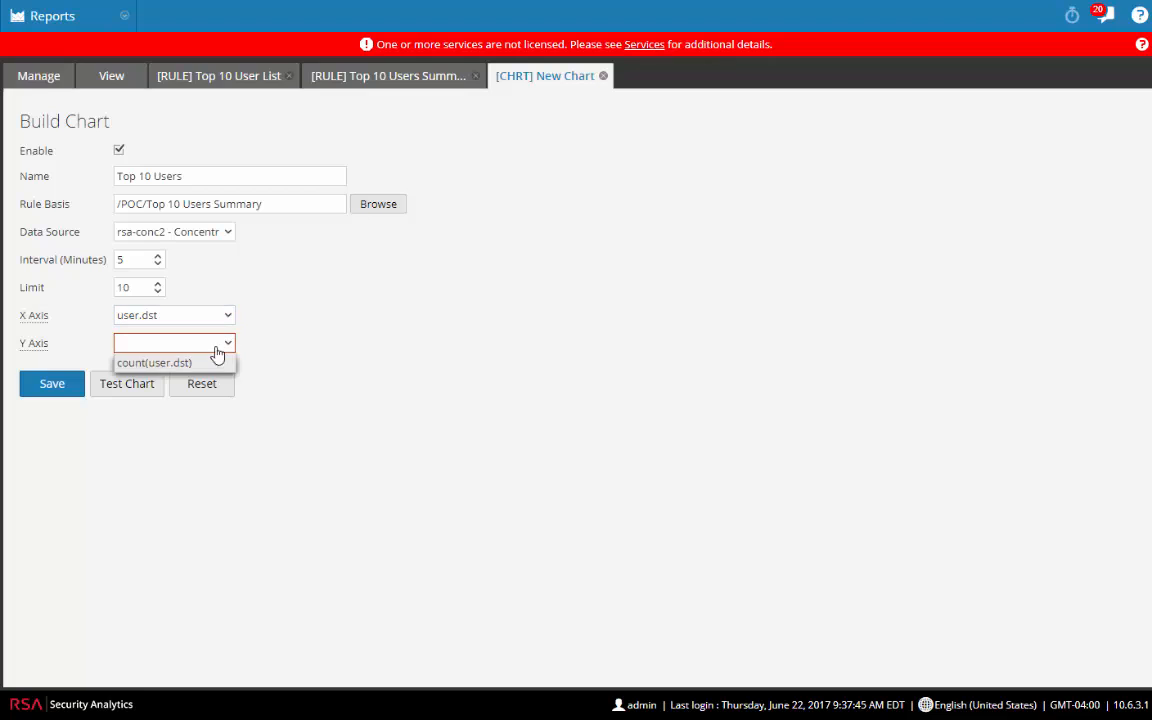
pyautogui.click(183, 362)
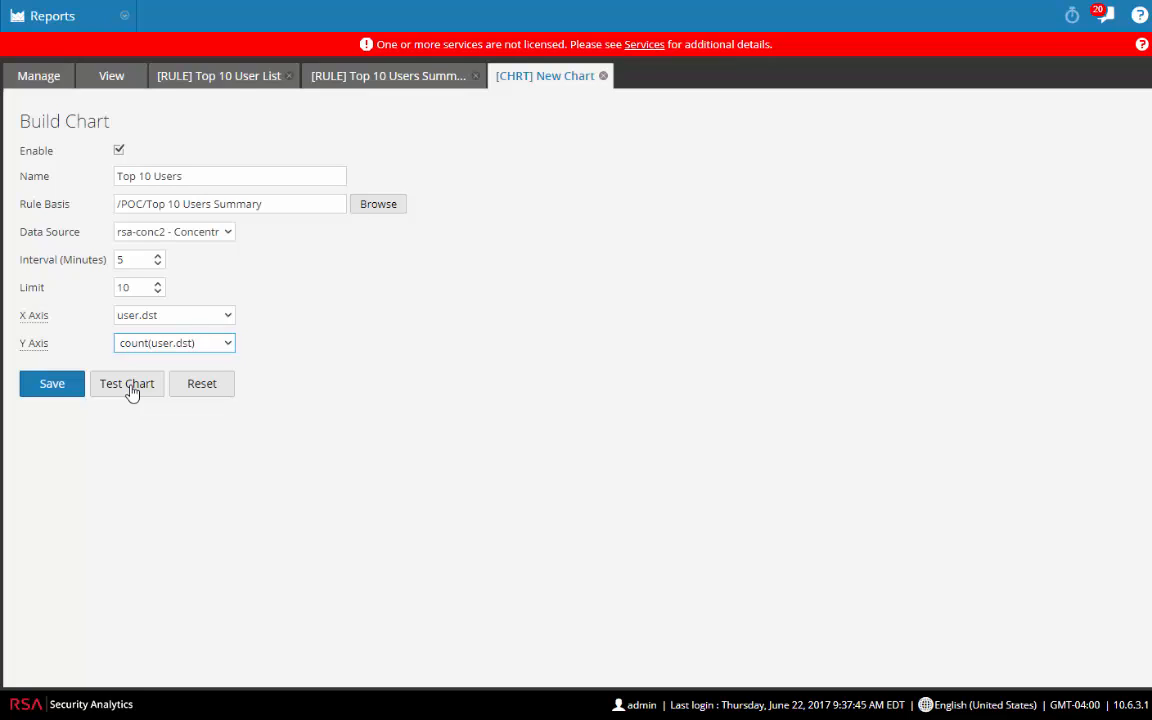
pyautogui.click(40, 390)
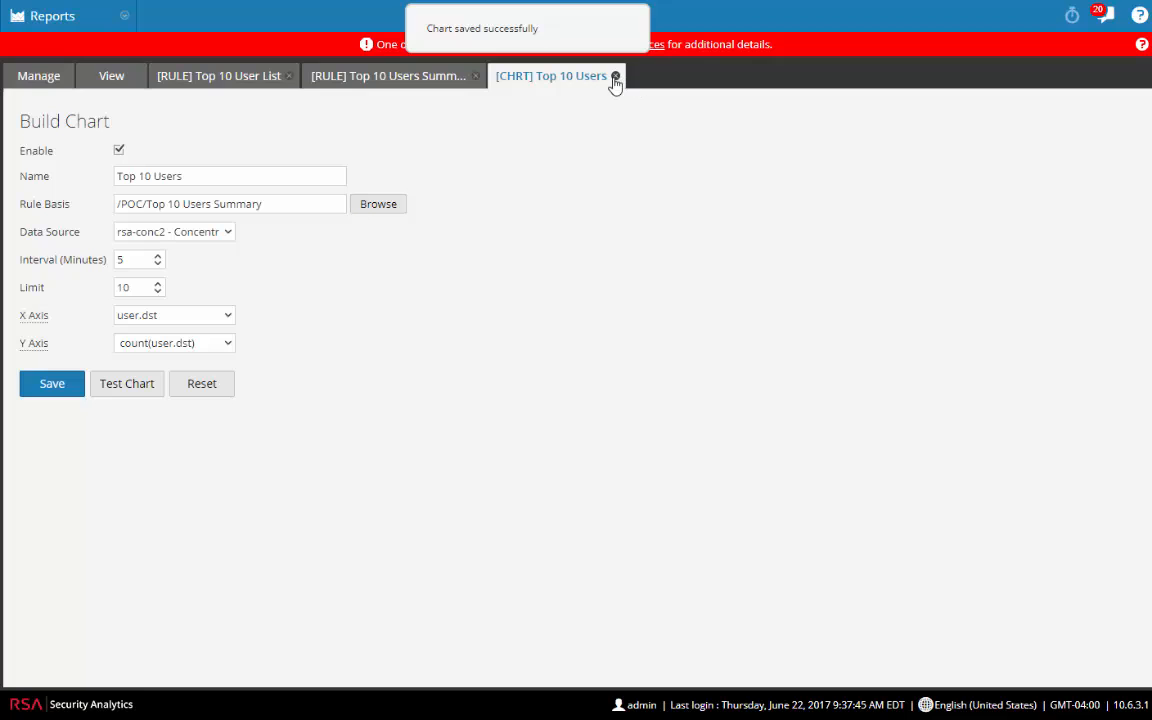
# - Close the Top 10 Users chart and both open rule editors
pyautogui.click(615, 78)
pyautogui.click(476, 76)
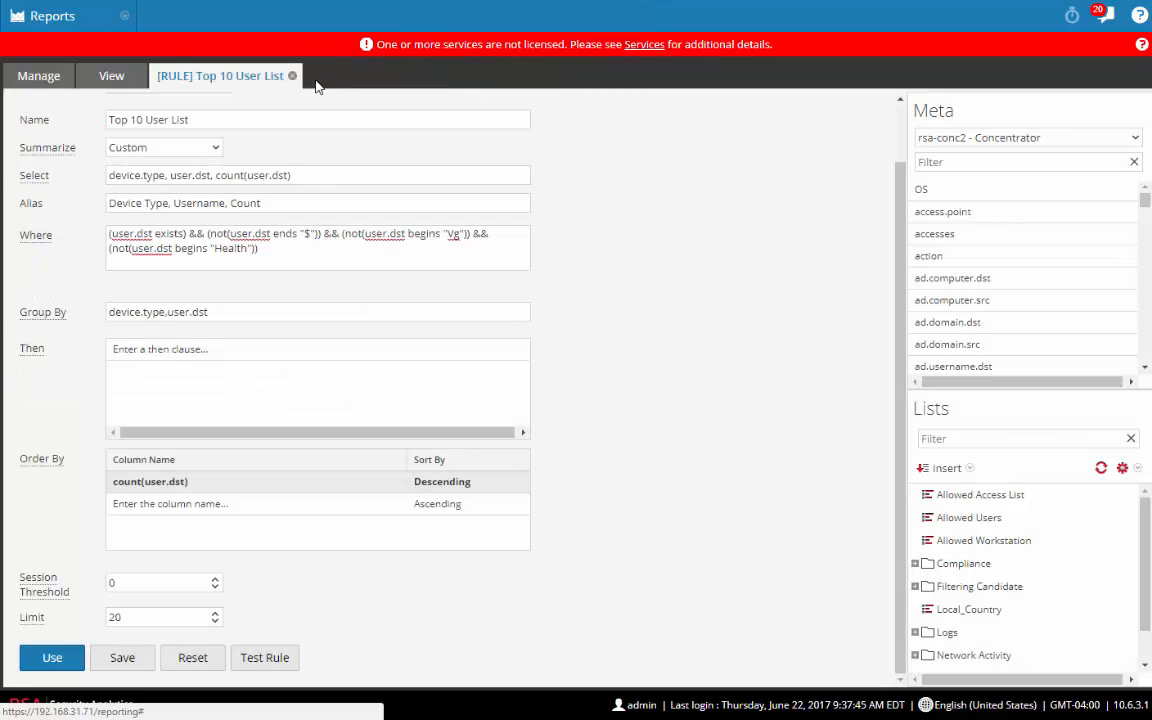
pyautogui.click(293, 76)
# - Look for the Top 10 Users chart in the list of managed charts and check its state
pyautogui.click(104, 117)
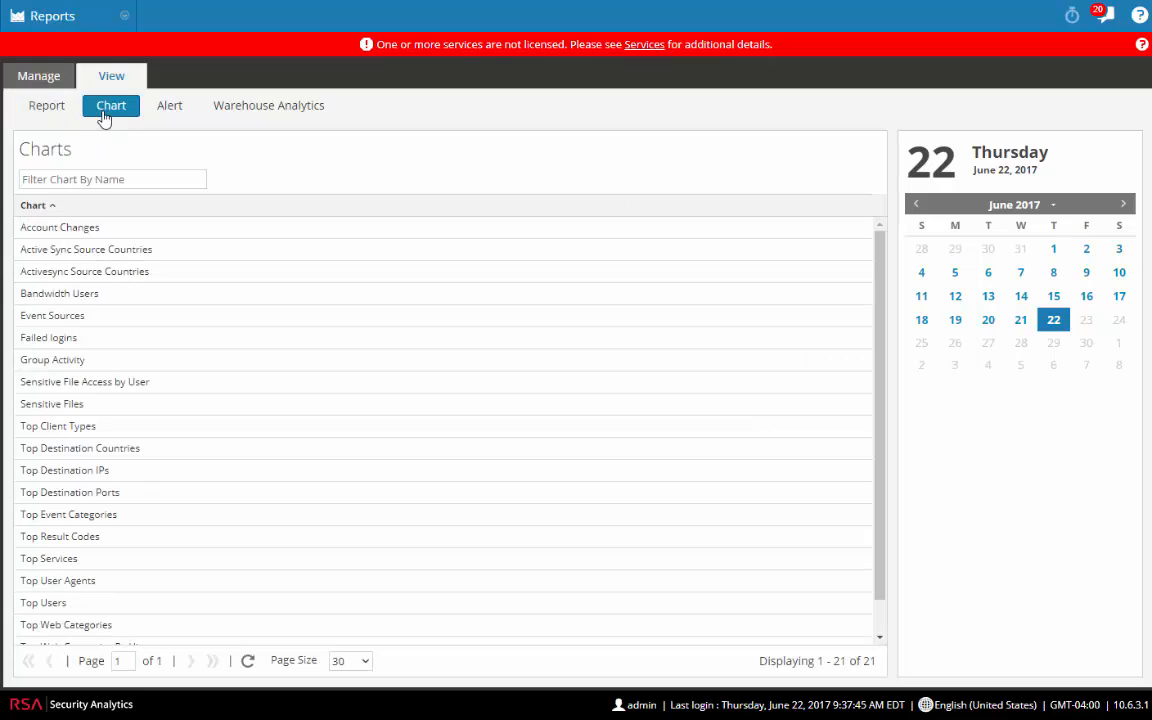
pyautogui.click(35, 77)
pyautogui.click(193, 110)
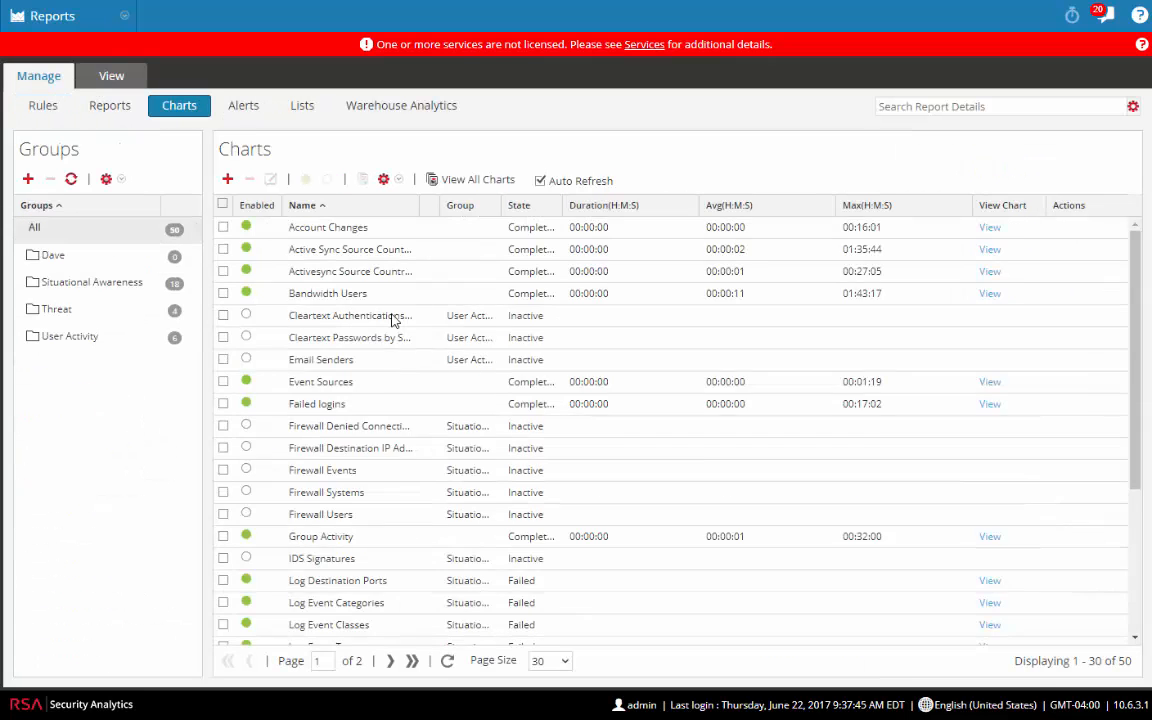
pyautogui.scroll(-5, 510, 468)
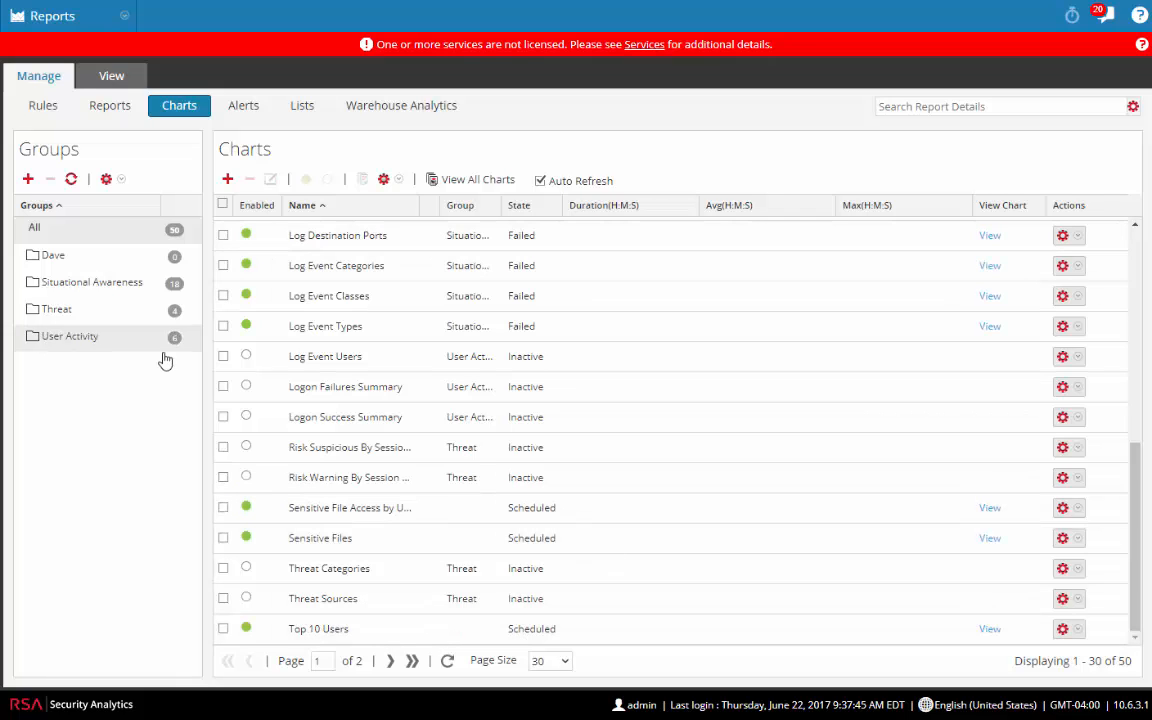
# - Create a new dashboard titled POC Dashboard with the layout of three even columns
pyautogui.click(61, 18)
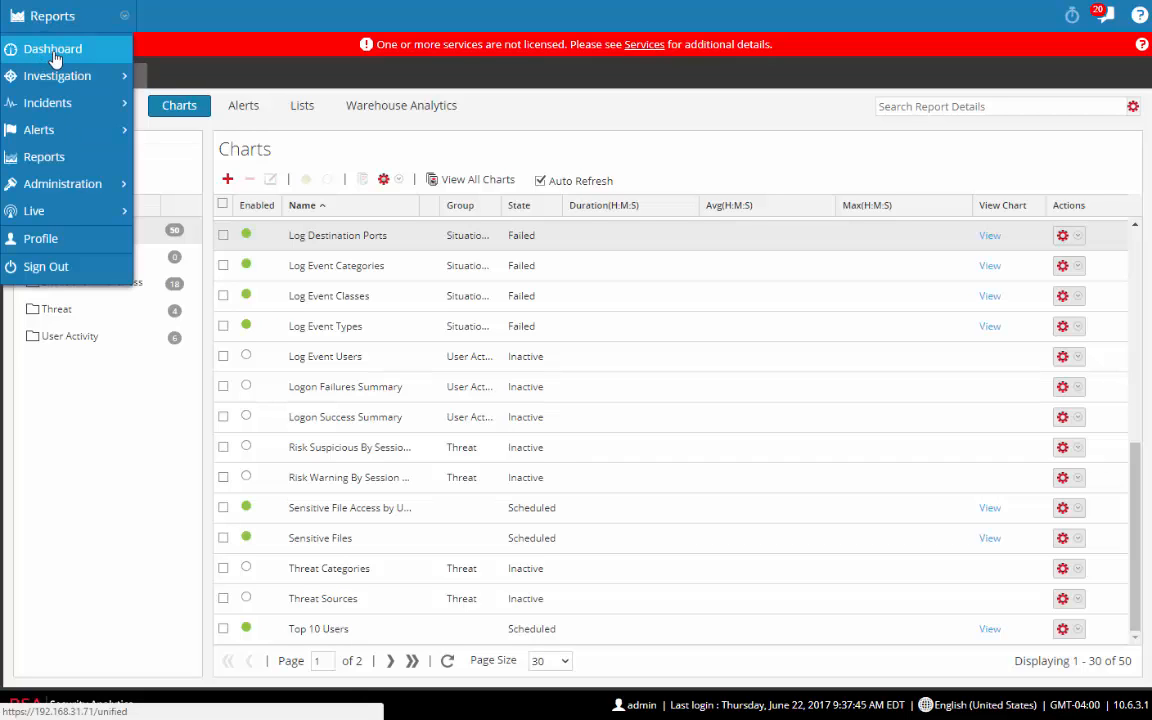
pyautogui.click(55, 52)
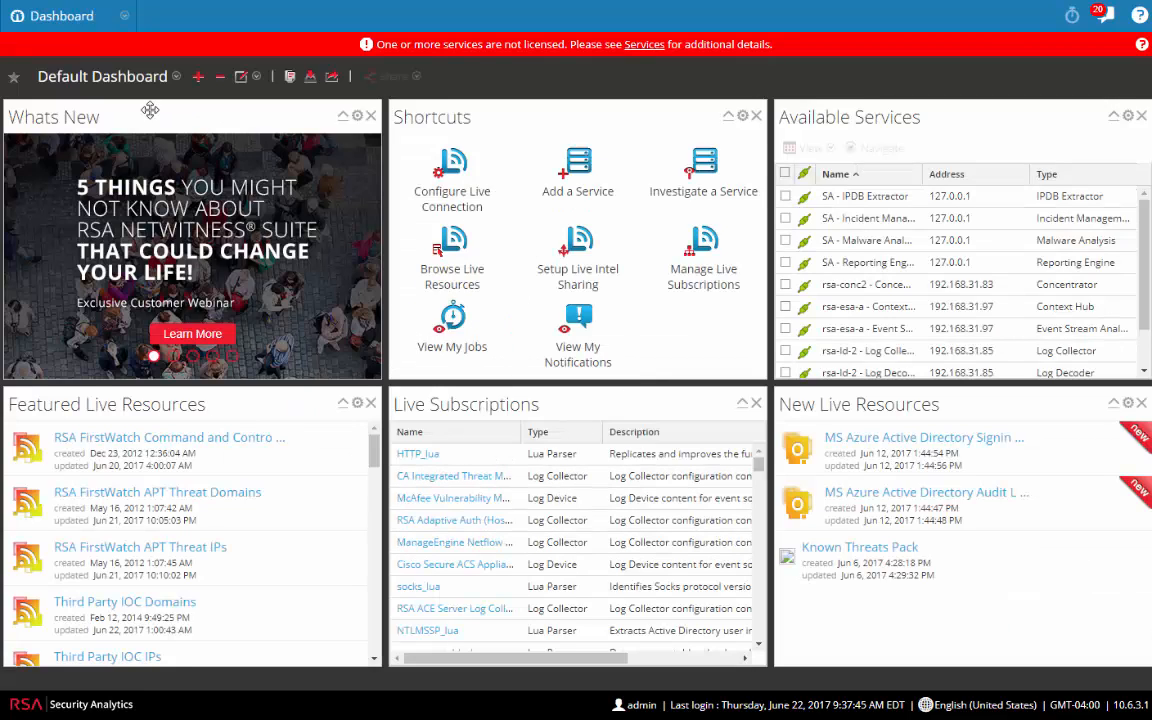
pyautogui.click(199, 77)
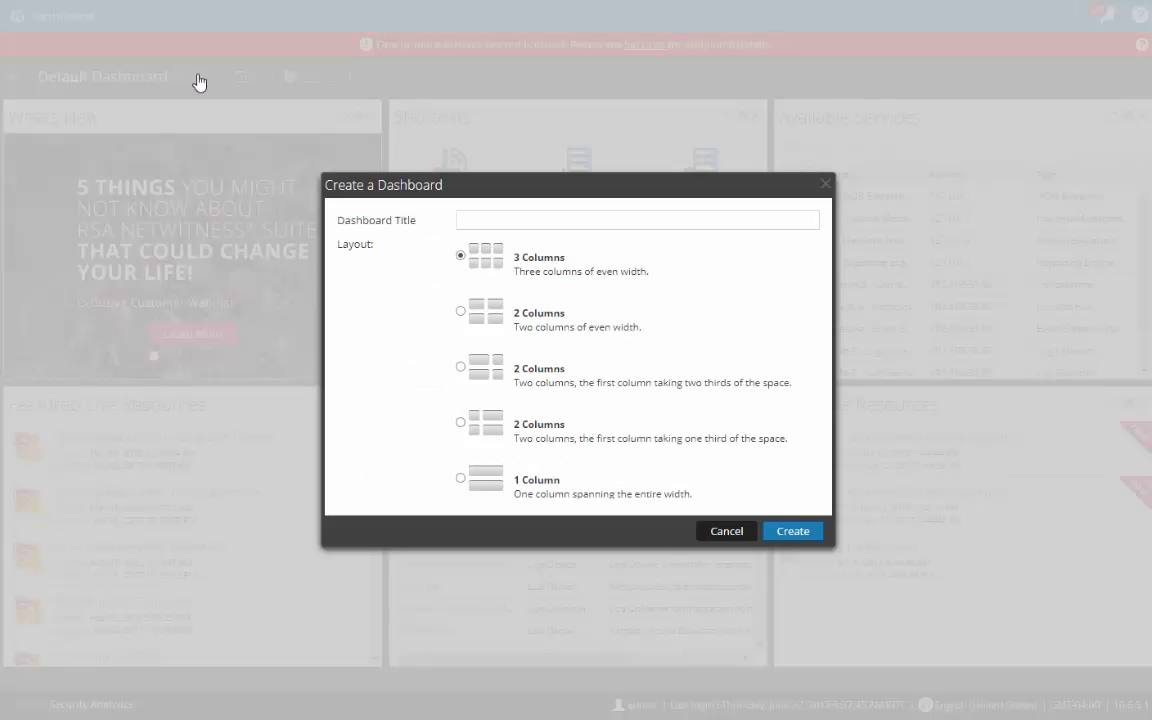
pyautogui.click(494, 219)
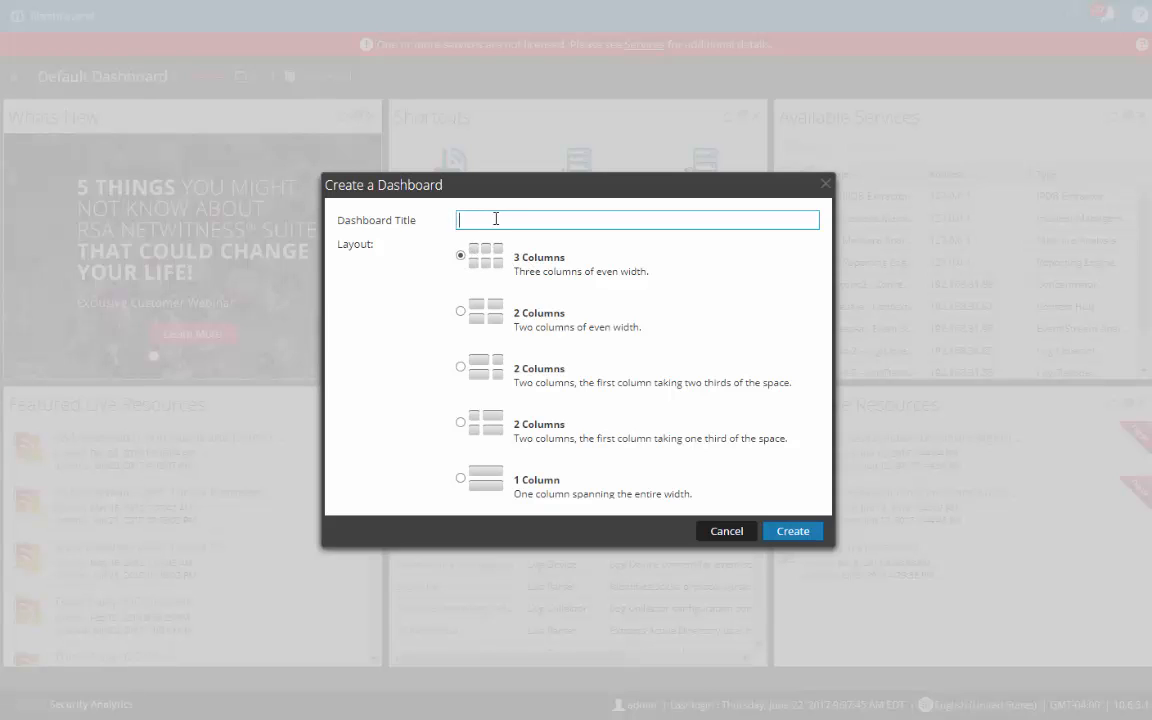
pyautogui.write('POC')
pyautogui.click(795, 540)
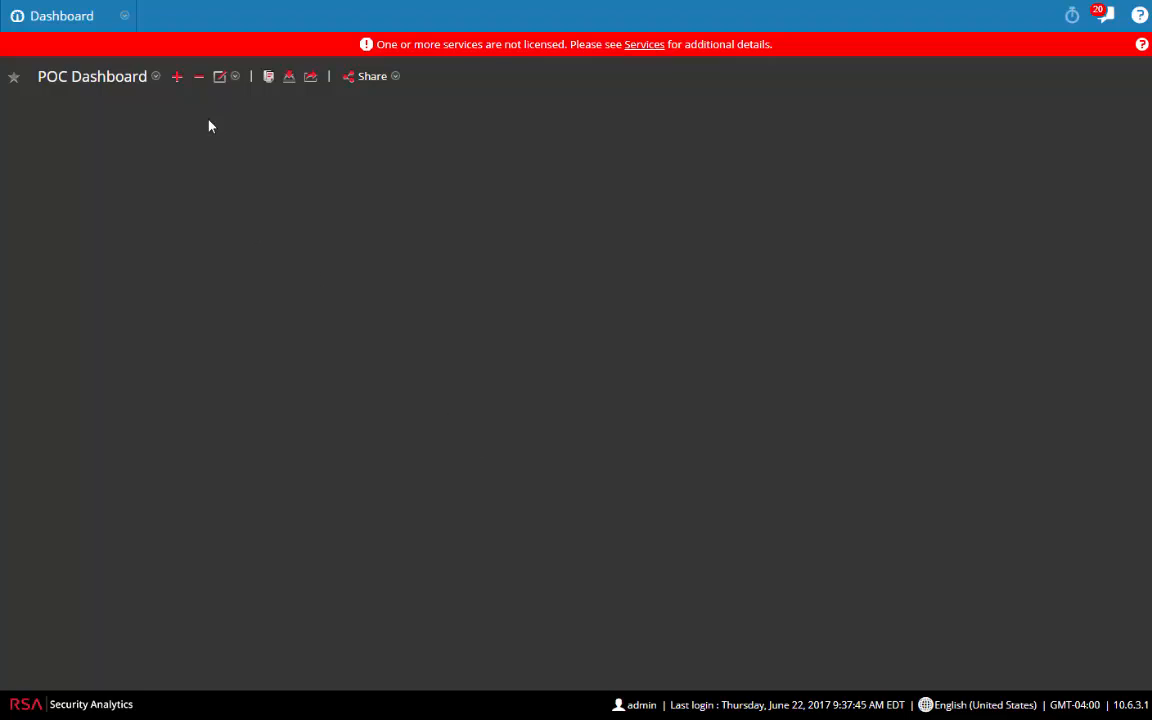
# - Set up a Reports Realtime Chart dashlet on the POC Dashboard using the Top 10 Users chart
pyautogui.click(227, 84)
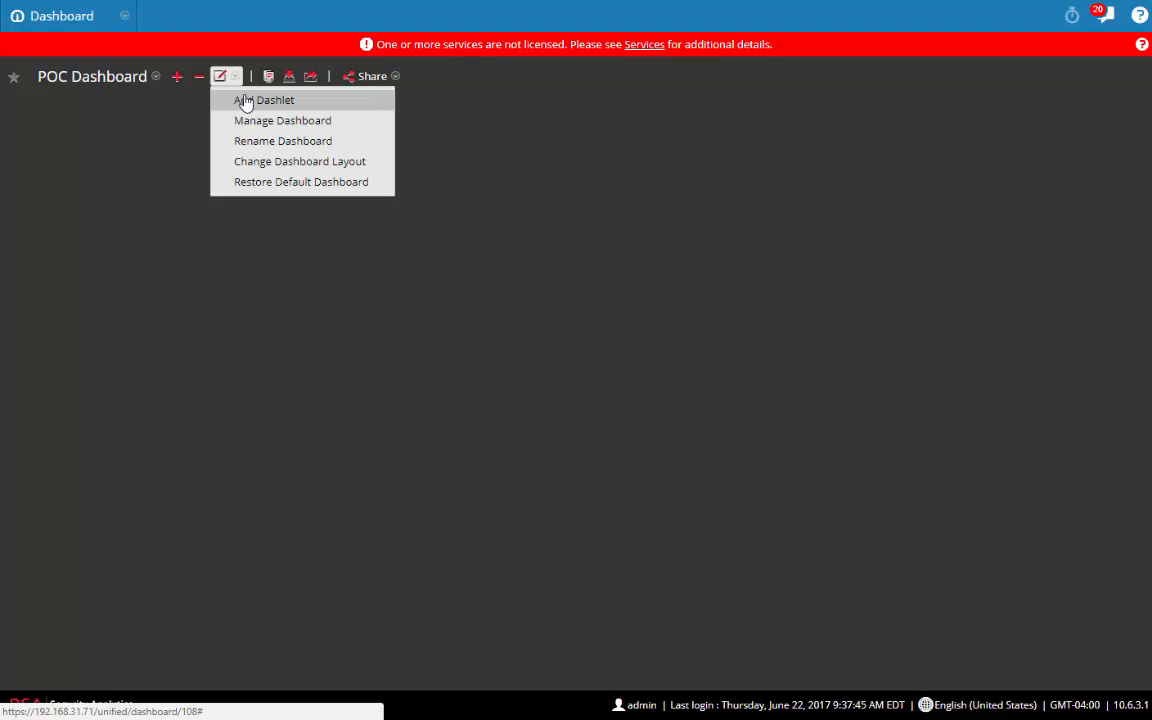
pyautogui.click(252, 101)
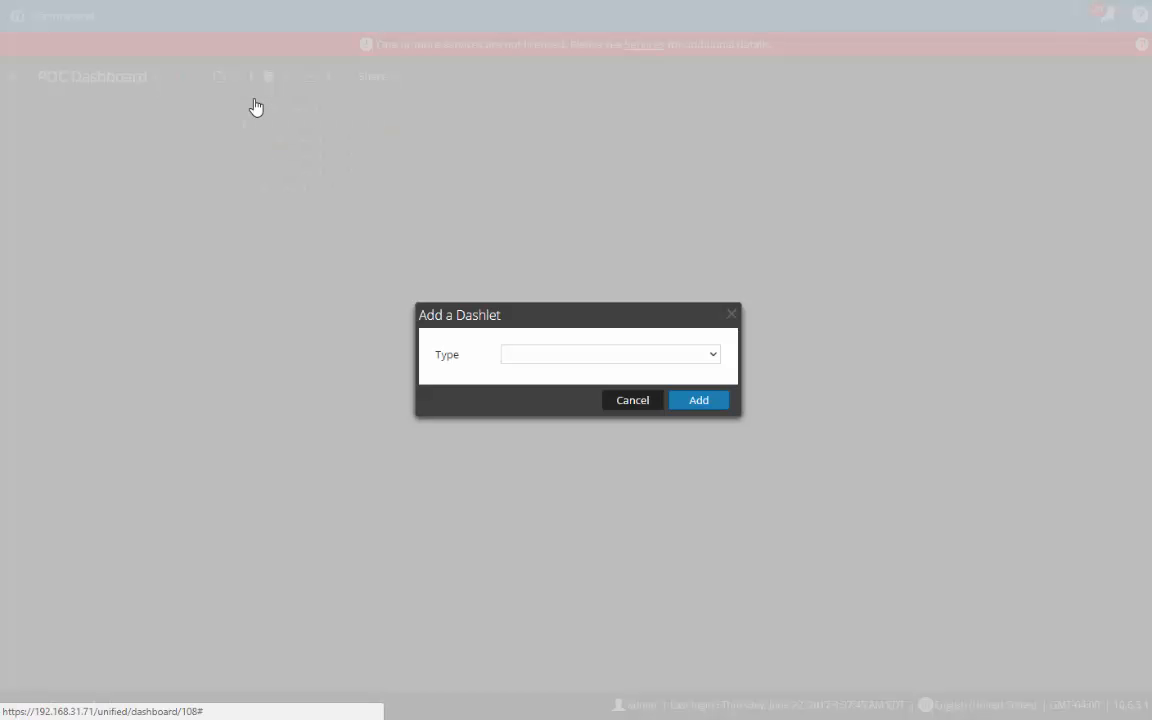
pyautogui.click(715, 360)
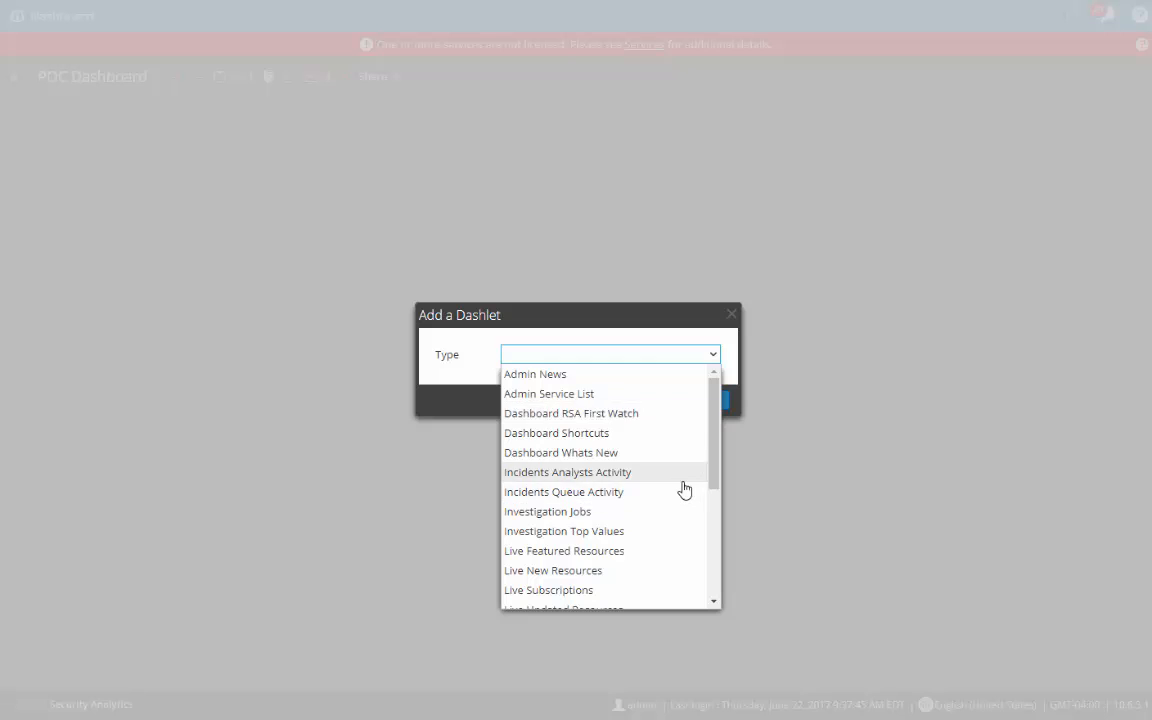
pyautogui.scroll(-5, 681, 486)
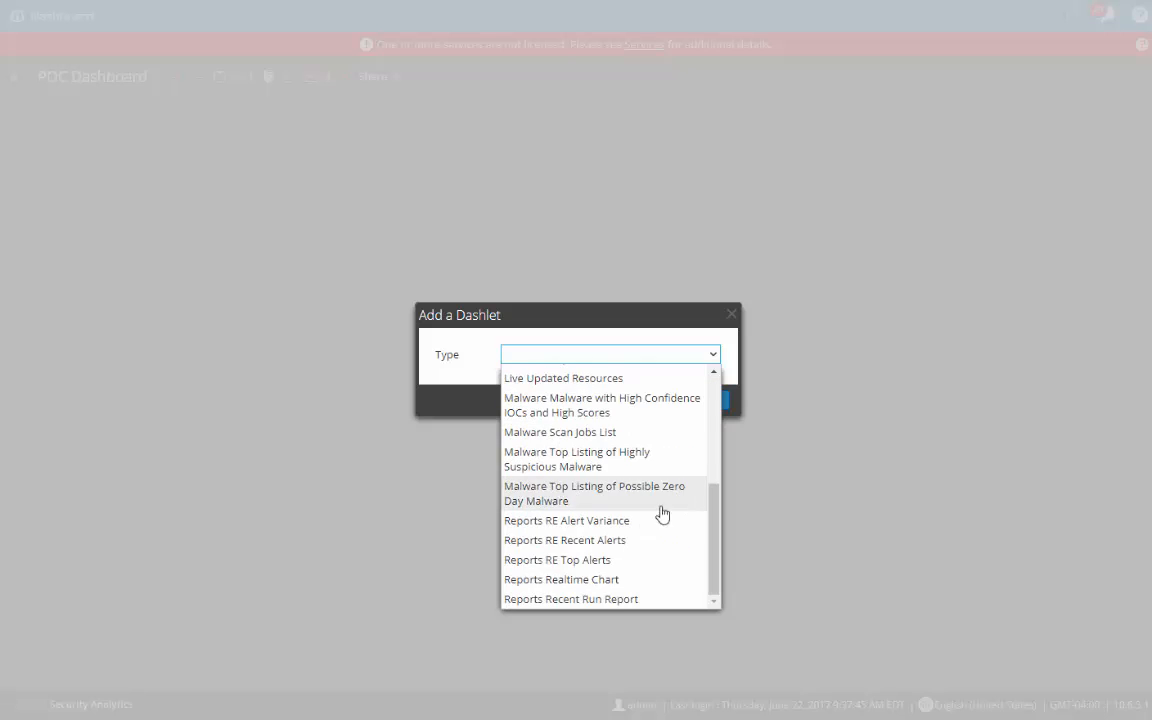
pyautogui.click(598, 580)
pyautogui.click(686, 391)
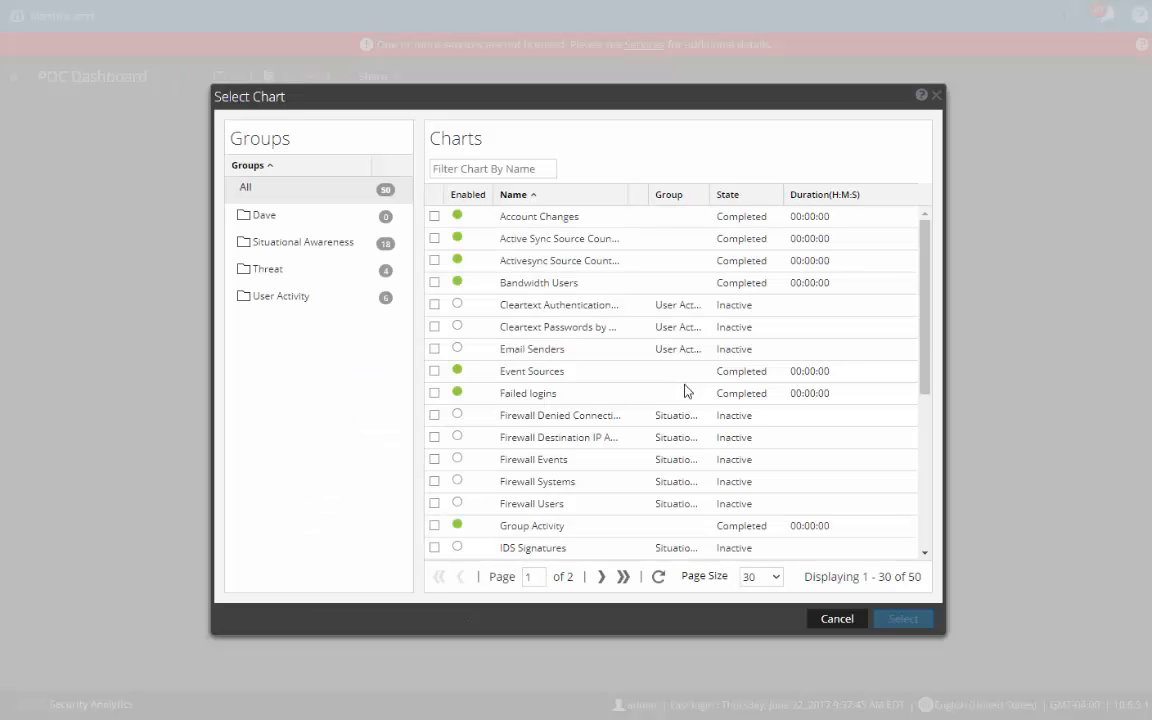
pyautogui.scroll(-5, 613, 450)
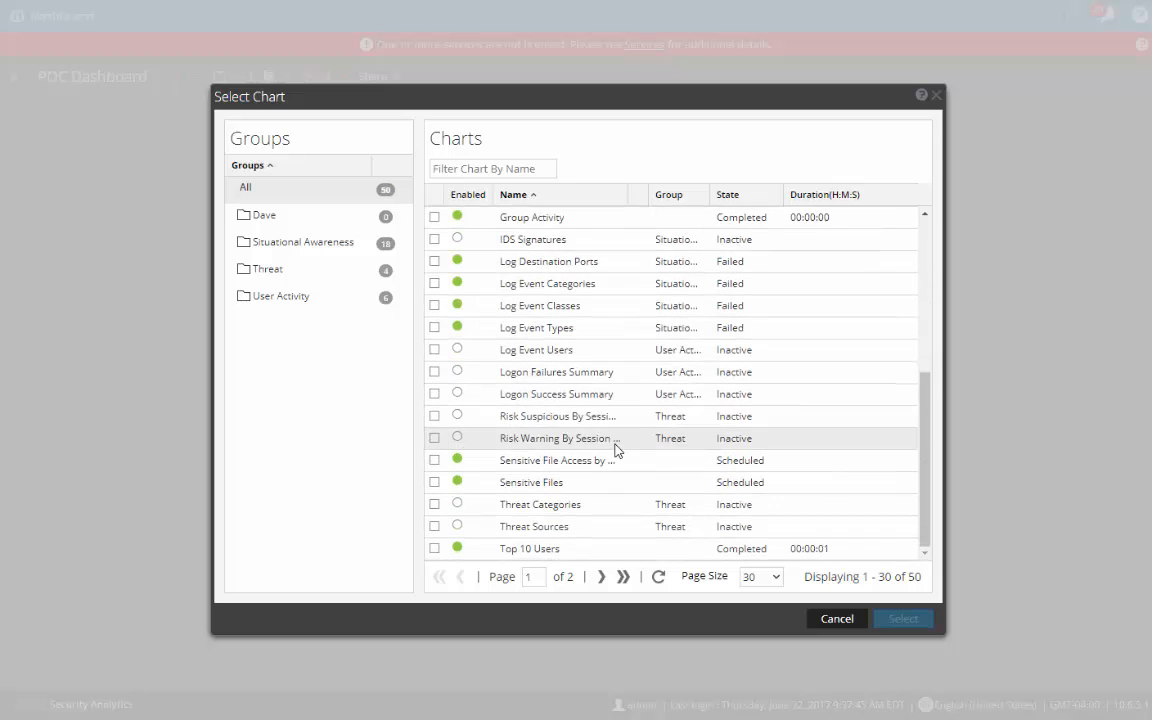
pyautogui.click(536, 551)
pyautogui.click(904, 622)
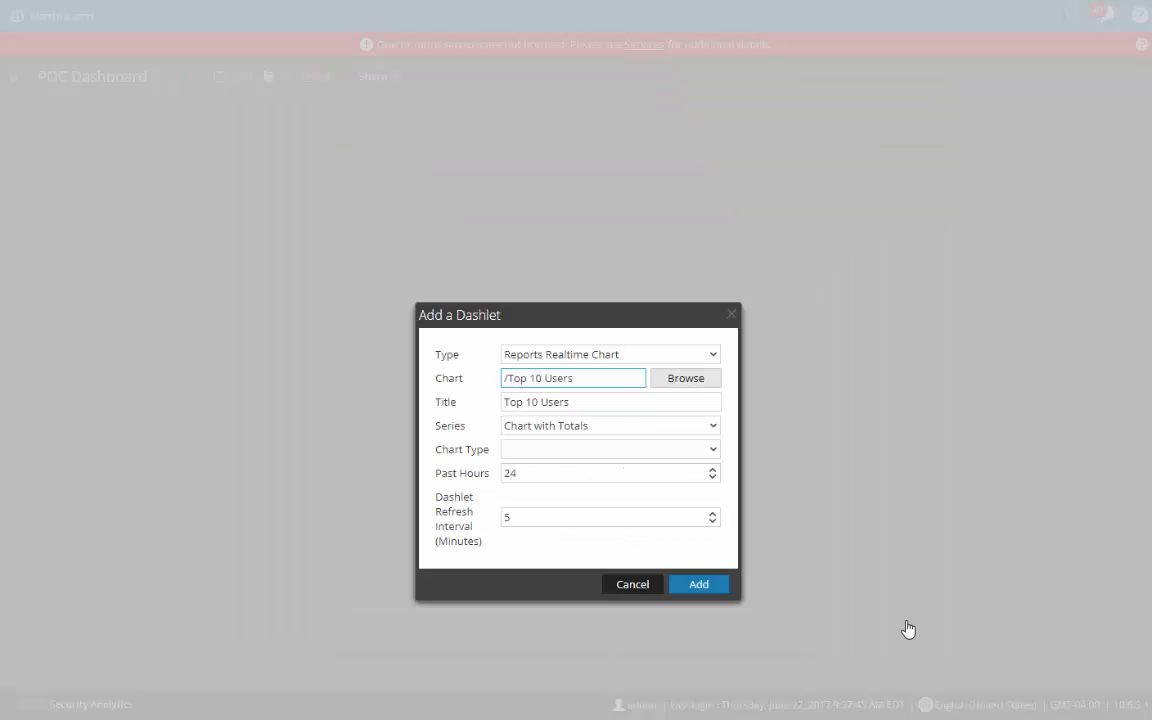
# - Set the dashlet's chart type to Pie, keep the series as Chart with Totals, and add it to the dashboard
pyautogui.click(712, 449)
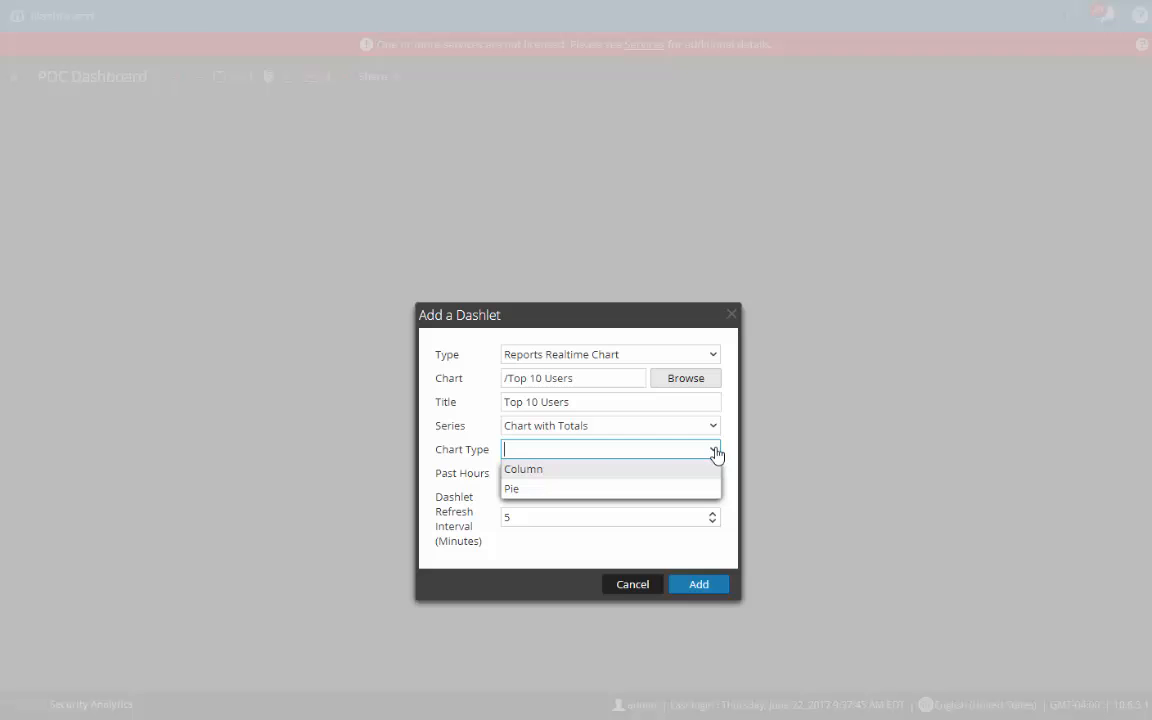
pyautogui.click(514, 490)
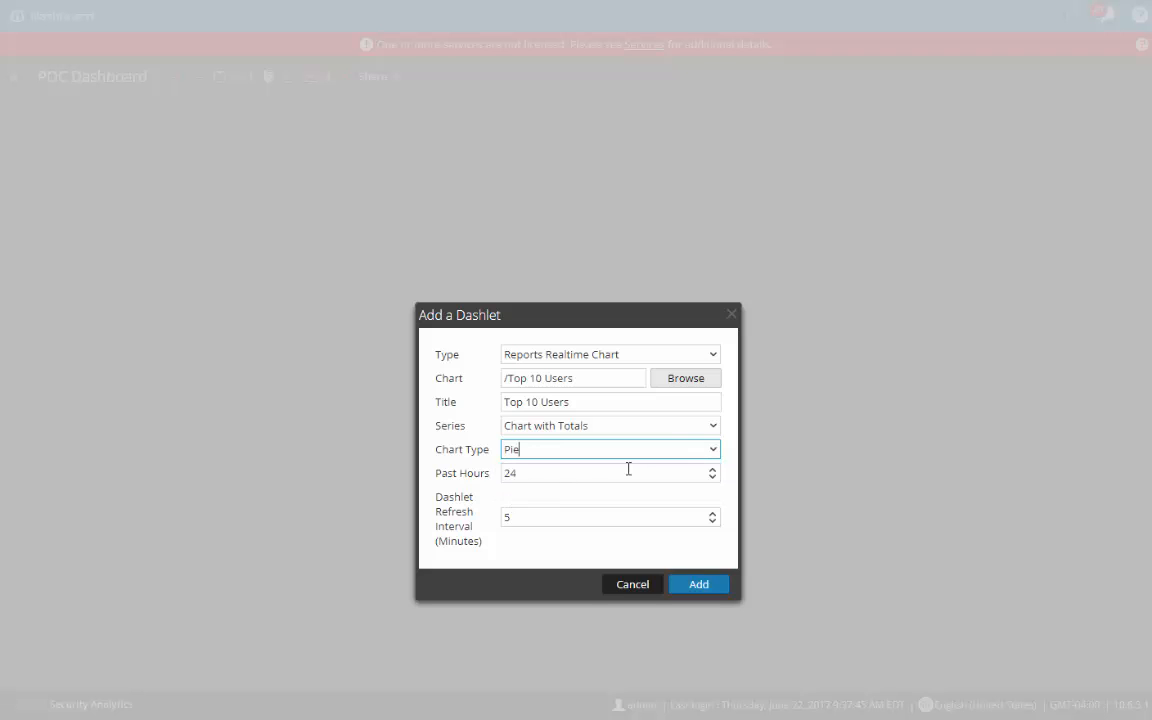
pyautogui.click(713, 426)
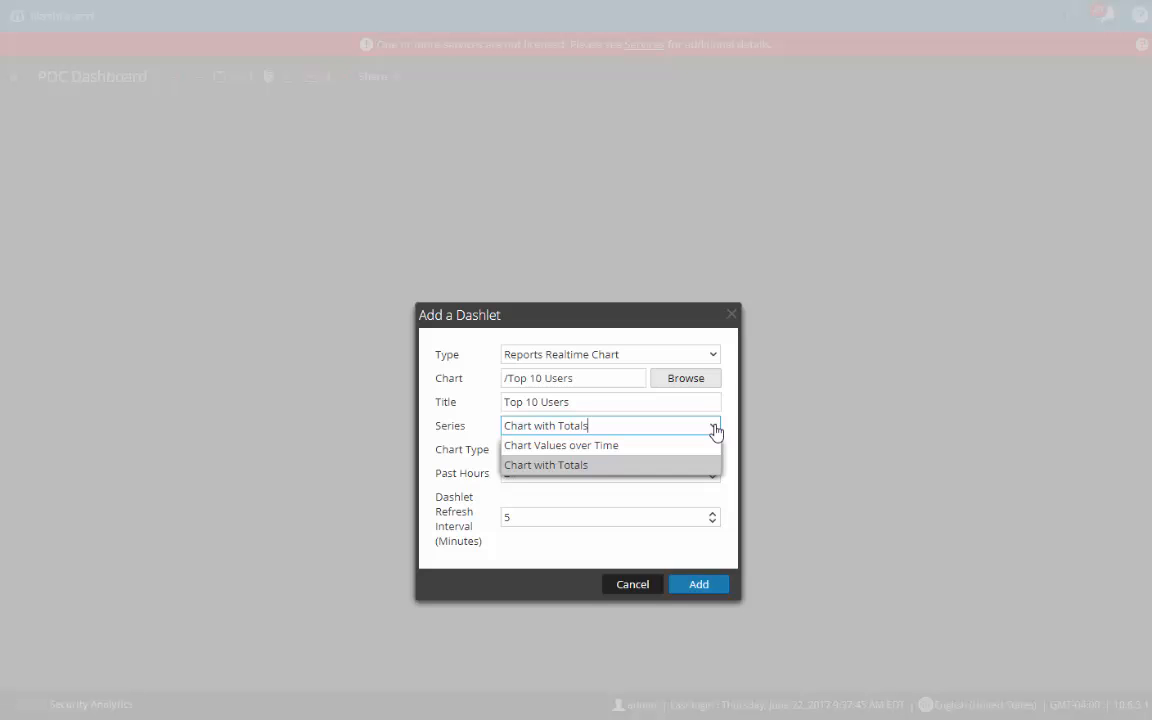
pyautogui.click(692, 500)
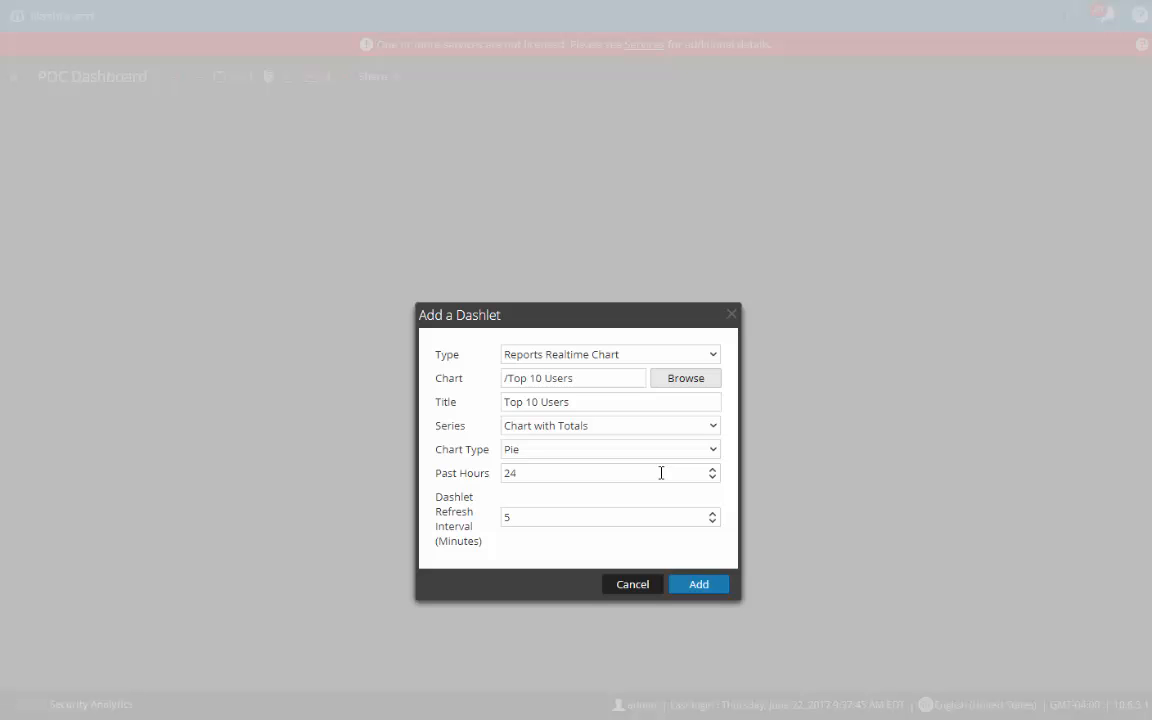
pyautogui.click(699, 585)
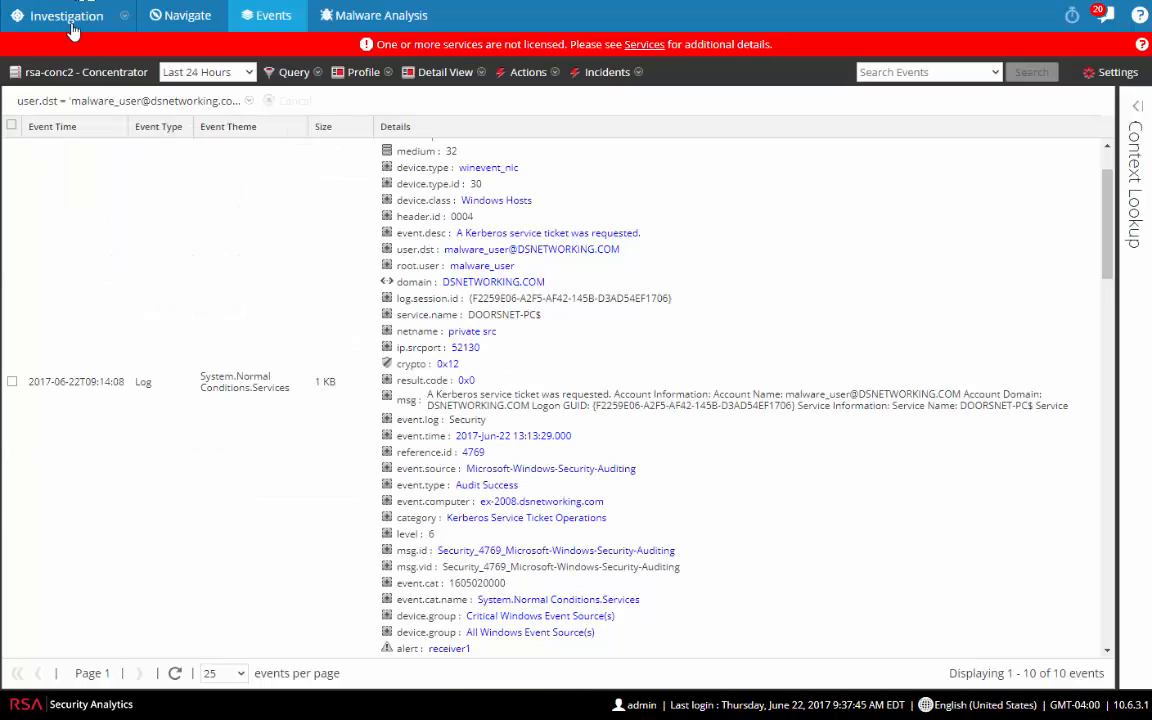
# - Start a new NetWitness DB rule in the POC rule group of Reports and name it Top 10 Device Types
pyautogui.click(66, 15)
pyautogui.click(52, 160)
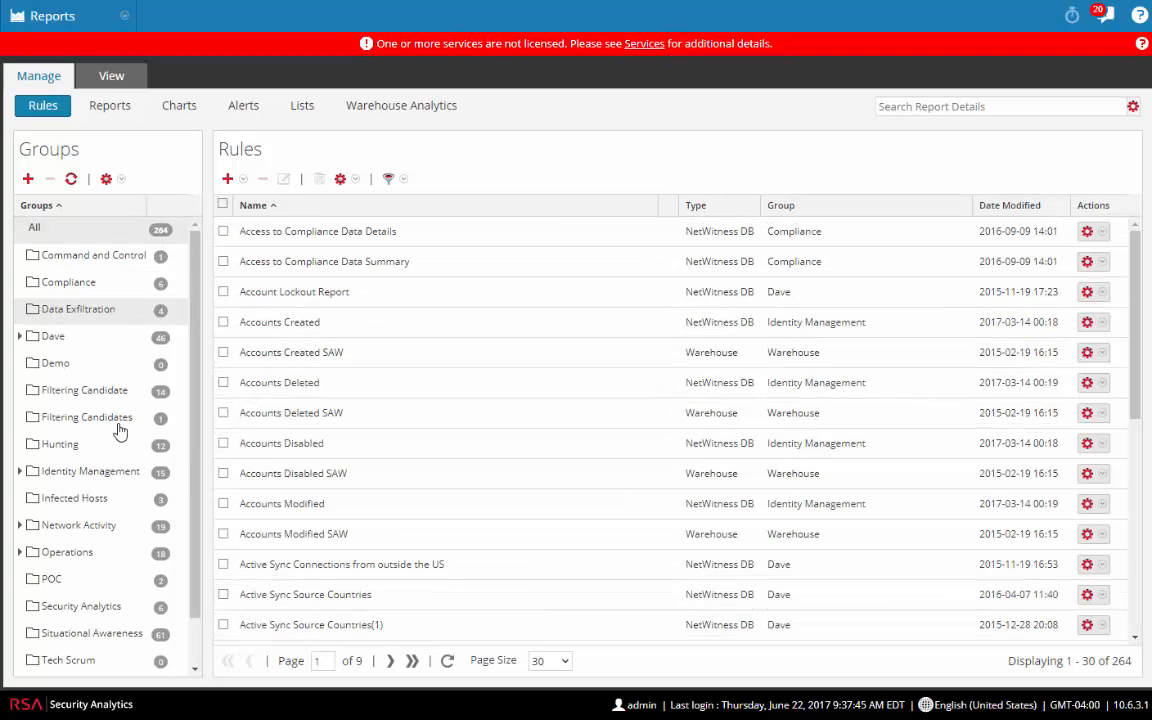
pyautogui.click(55, 580)
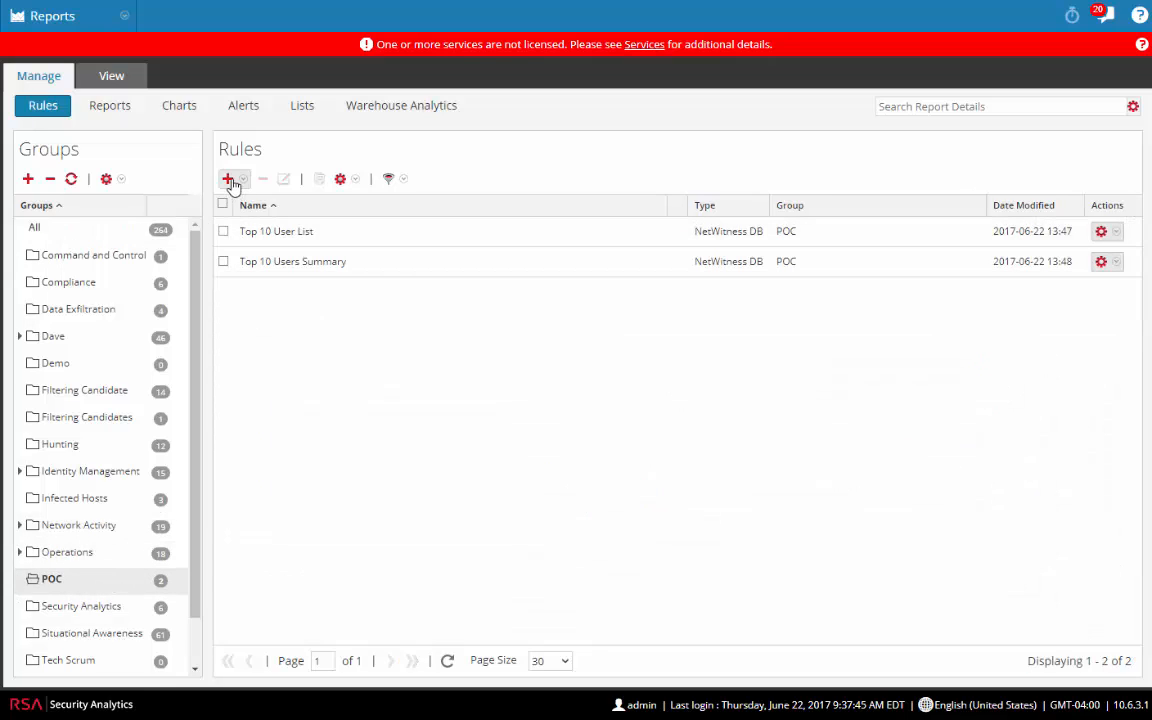
pyautogui.click(229, 179)
pyautogui.click(268, 205)
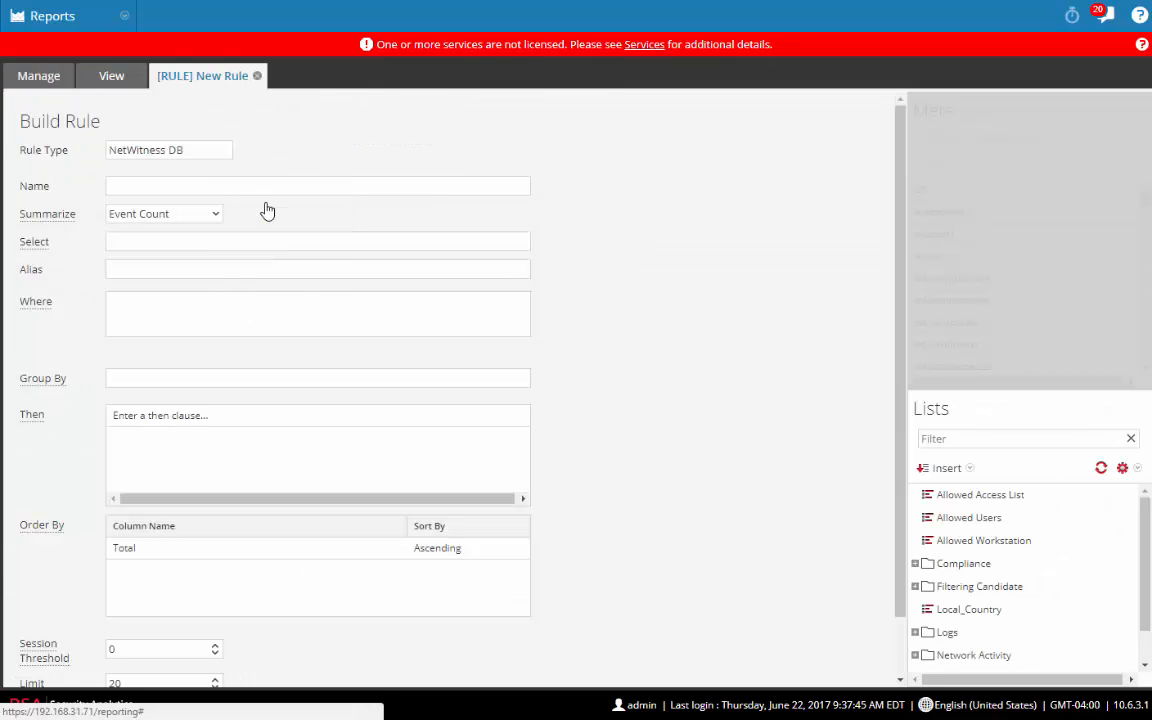
pyautogui.click(254, 187)
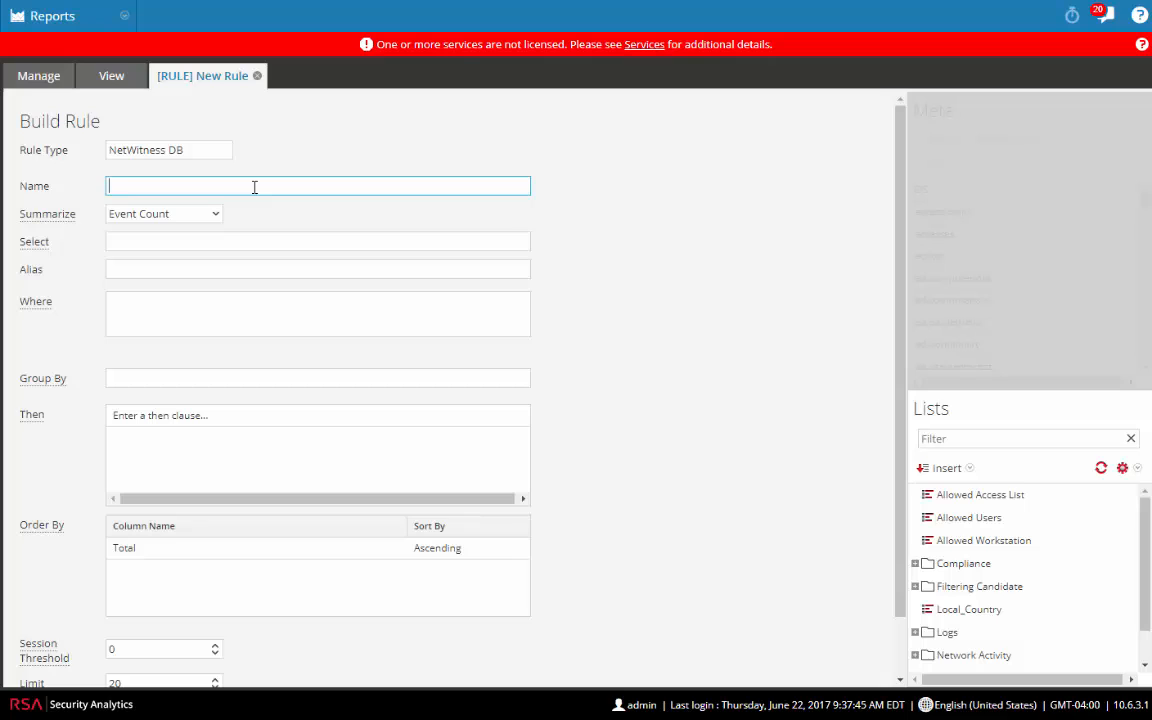
pyautogui.write('Top 10 Device Types')
# - Summarize the rule by Event Count, selecting device.type with the alias Device Types
pyautogui.click(214, 215)
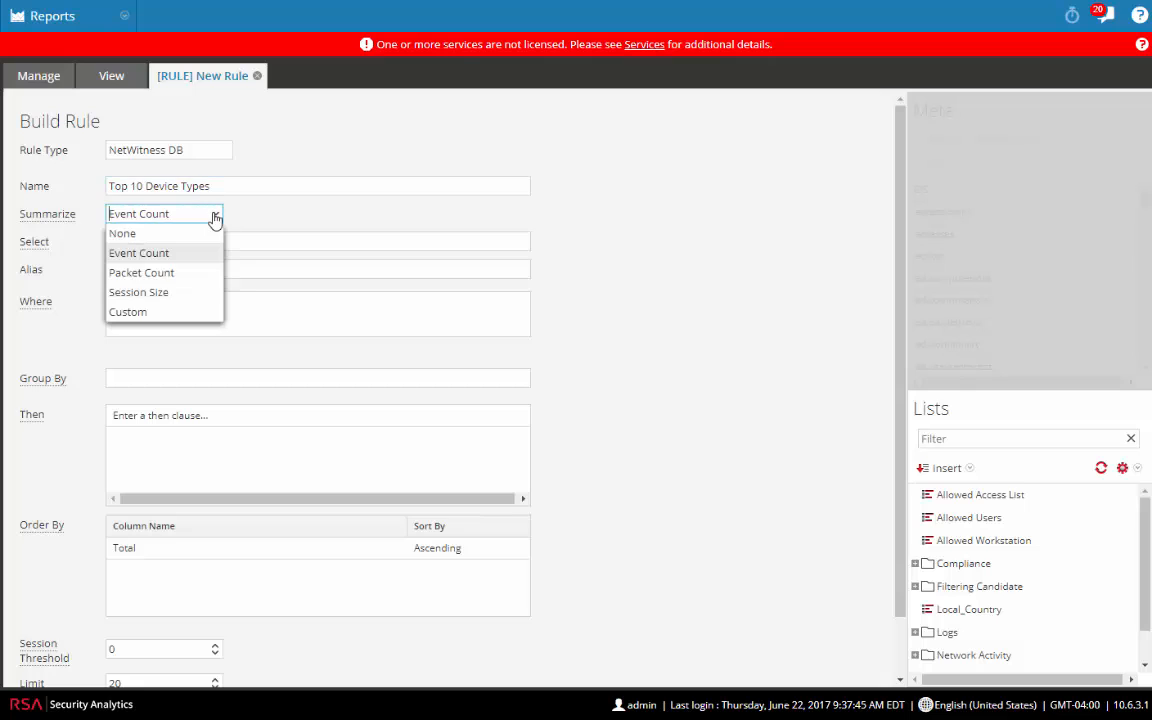
pyautogui.click(150, 257)
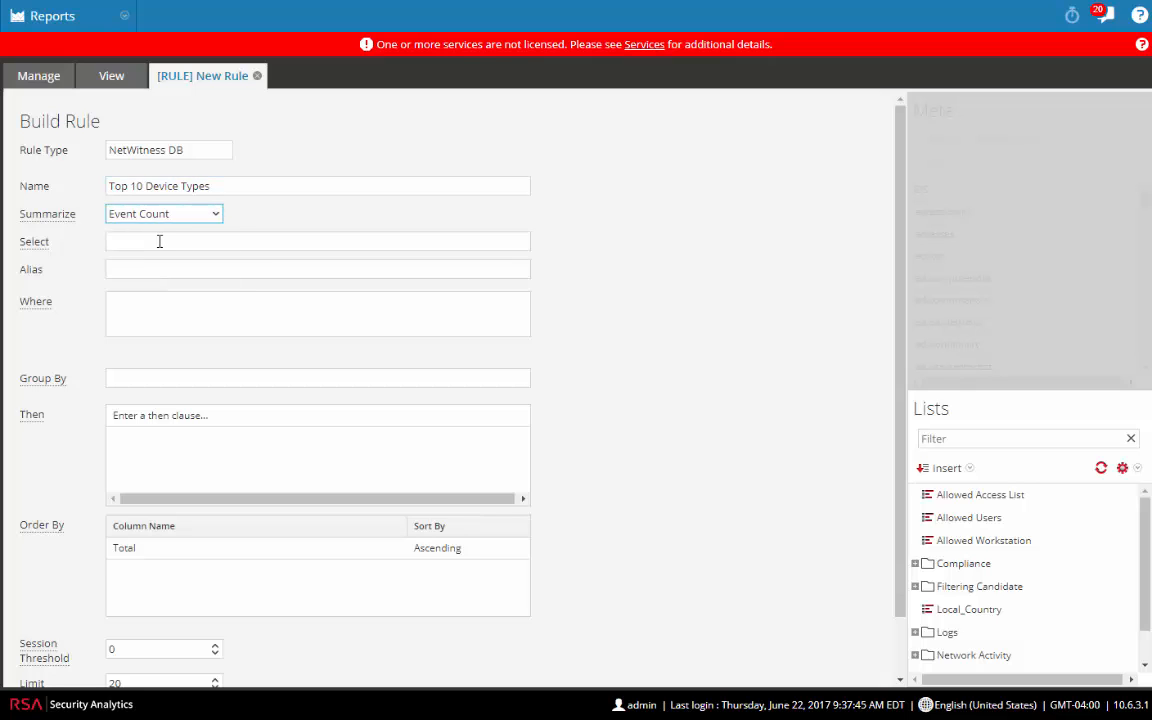
pyautogui.click(159, 242)
pyautogui.write('dev')
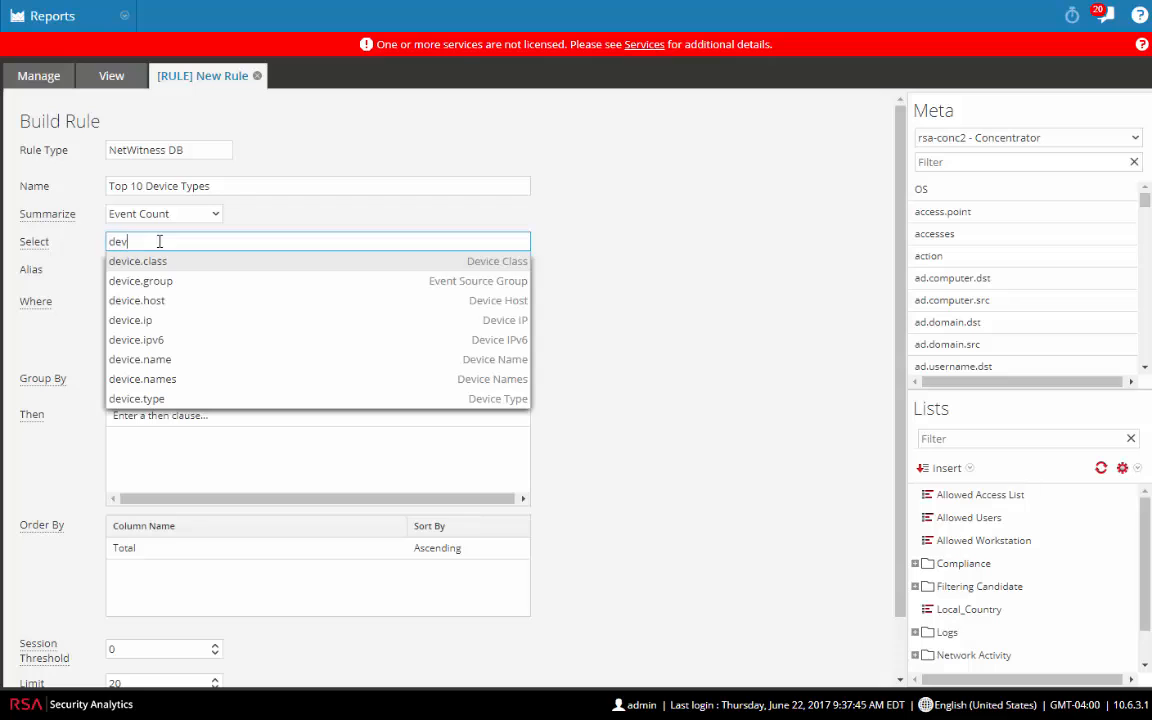
pyautogui.write('ice.type')
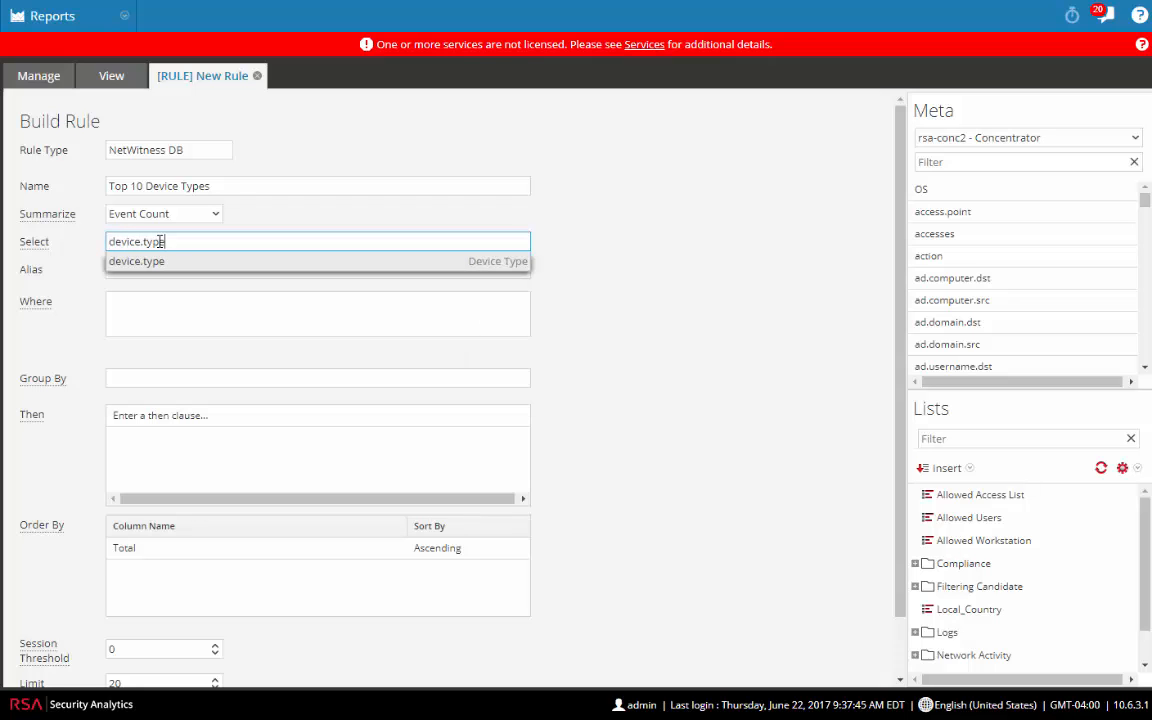
pyautogui.click(180, 299)
pyautogui.click(166, 268)
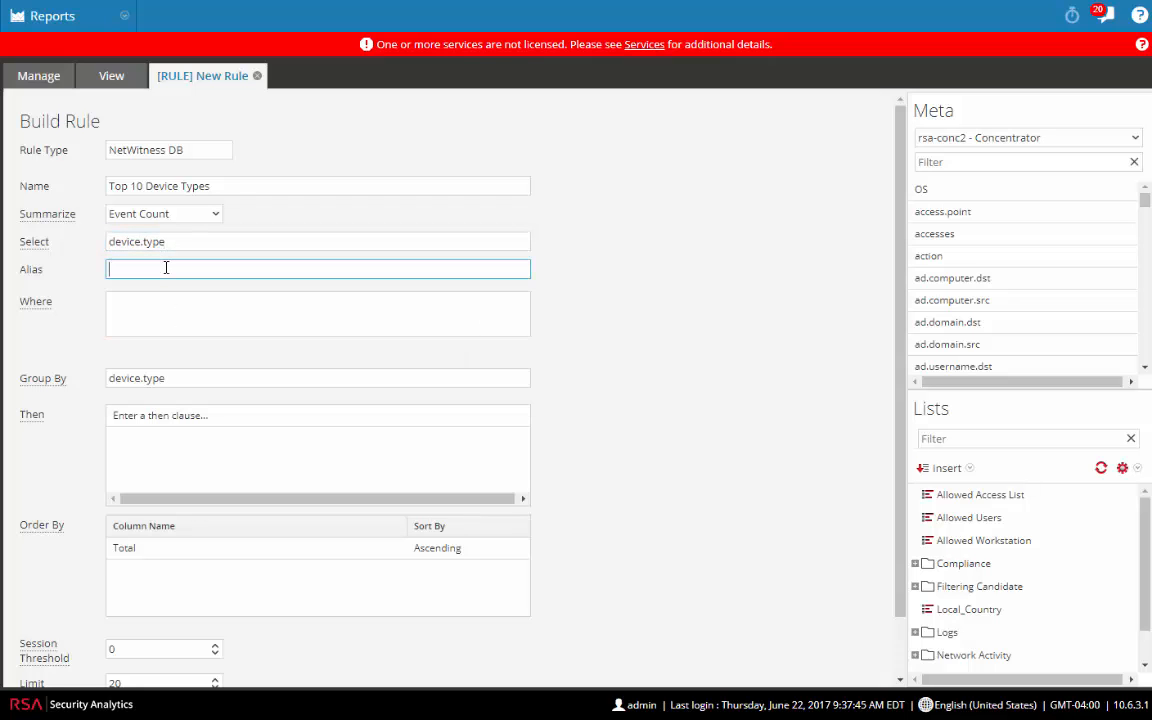
pyautogui.write('Device Types')
# - Set the rule's Where condition to device.type exists
pyautogui.click(180, 309)
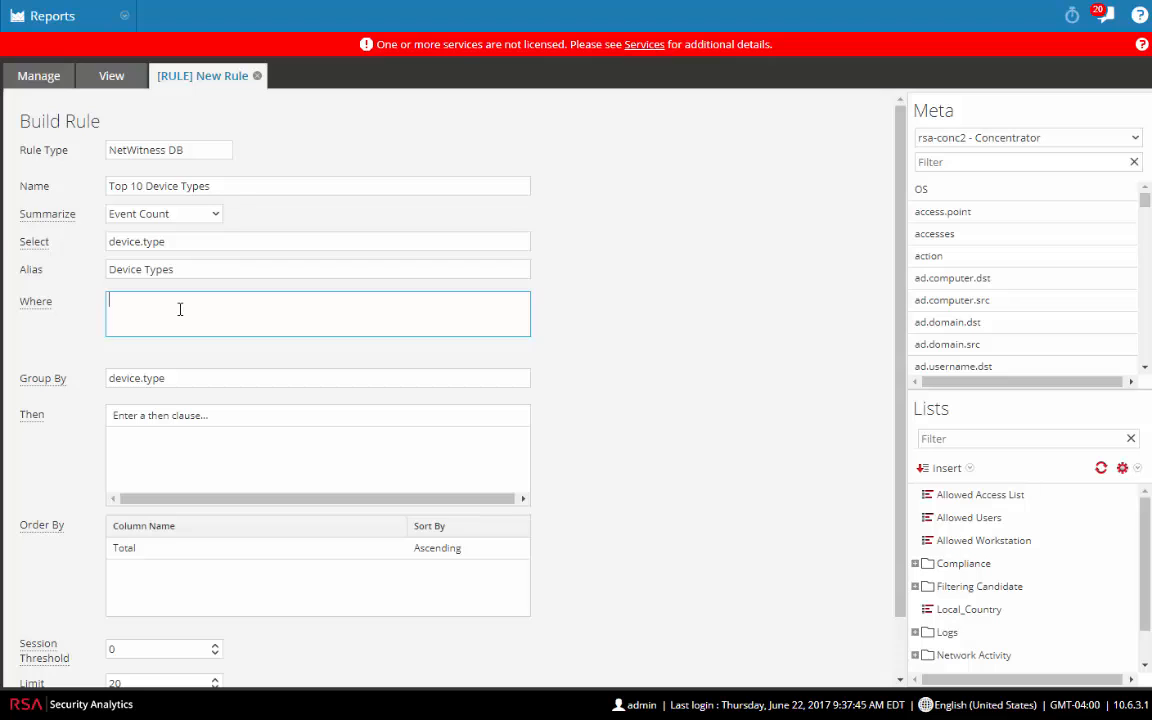
pyautogui.write('d')
pyautogui.press('BackSpace')
pyautogui.write('de')
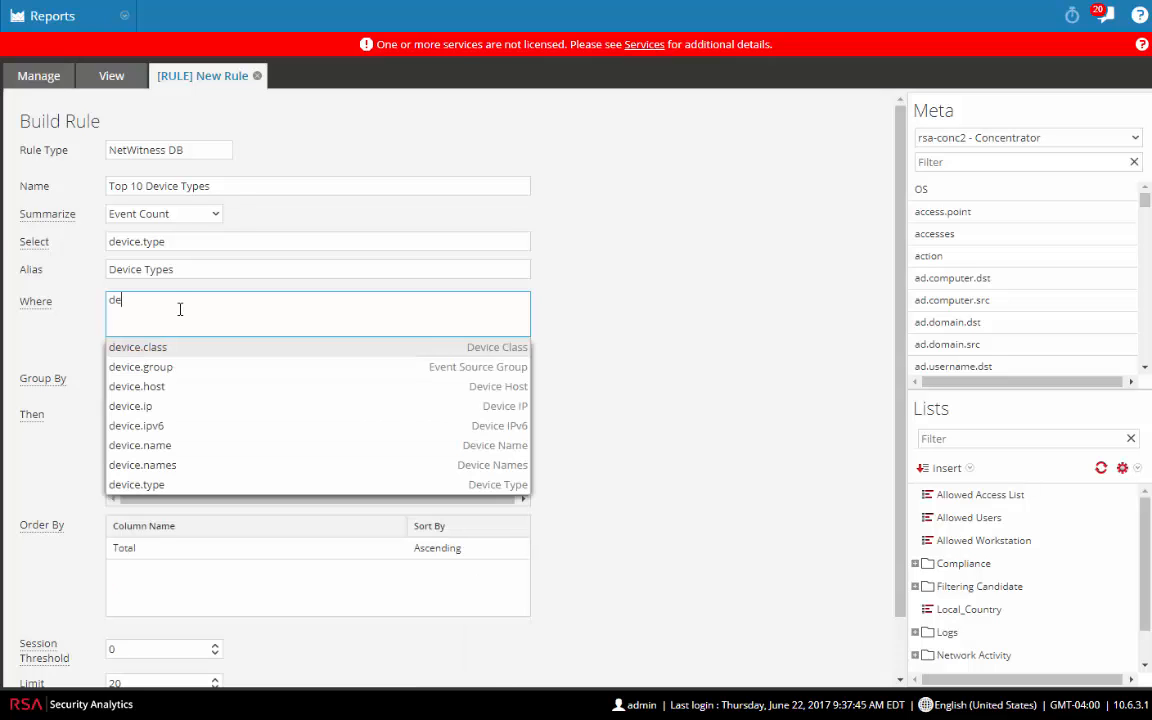
pyautogui.write('vice.type ex')
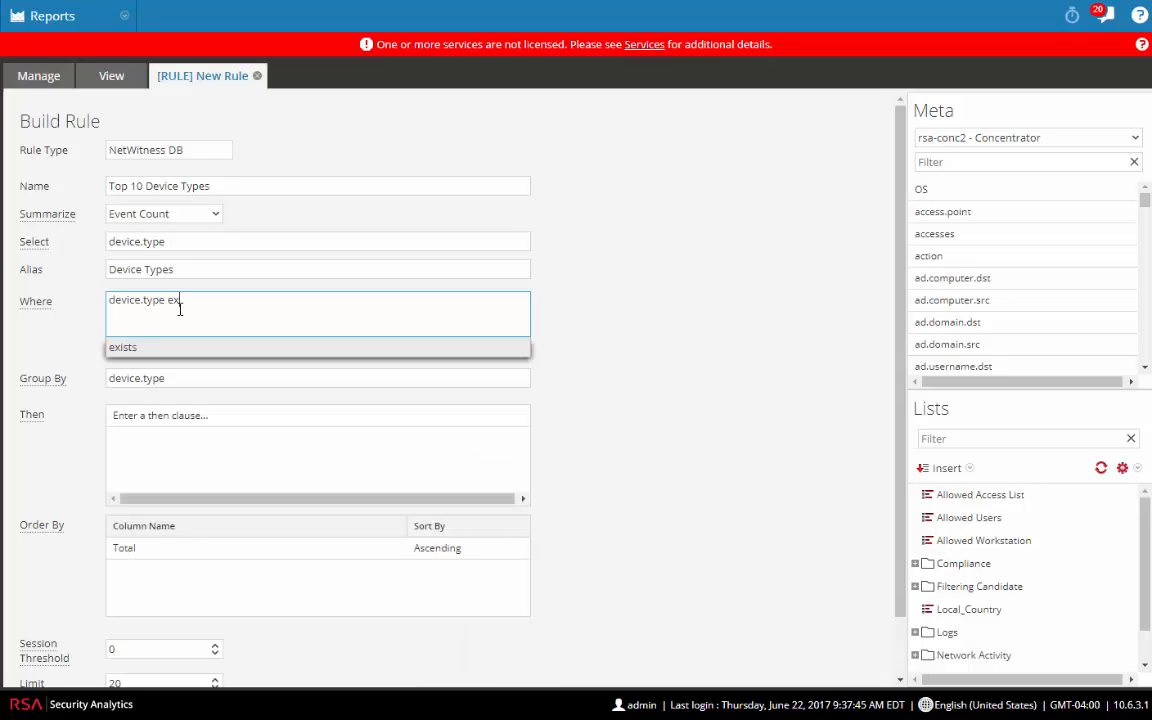
pyautogui.click(125, 348)
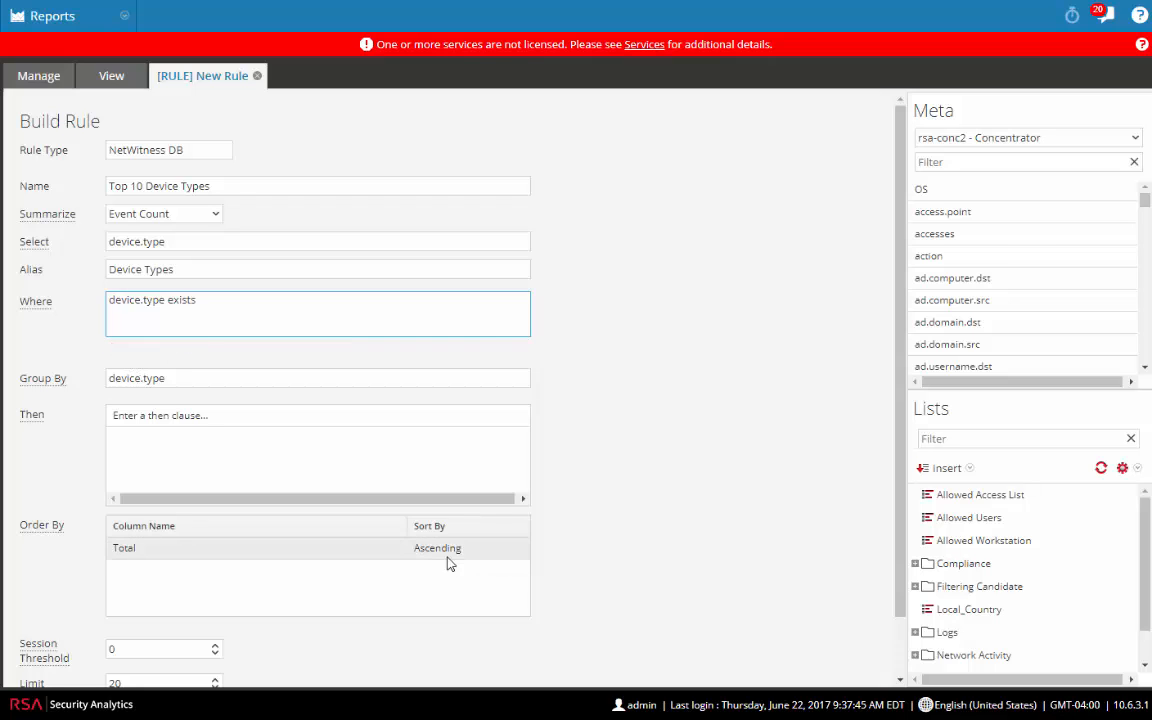
# - Order the rule's results by Total in descending order
pyautogui.click(499, 552)
pyautogui.click(674, 550)
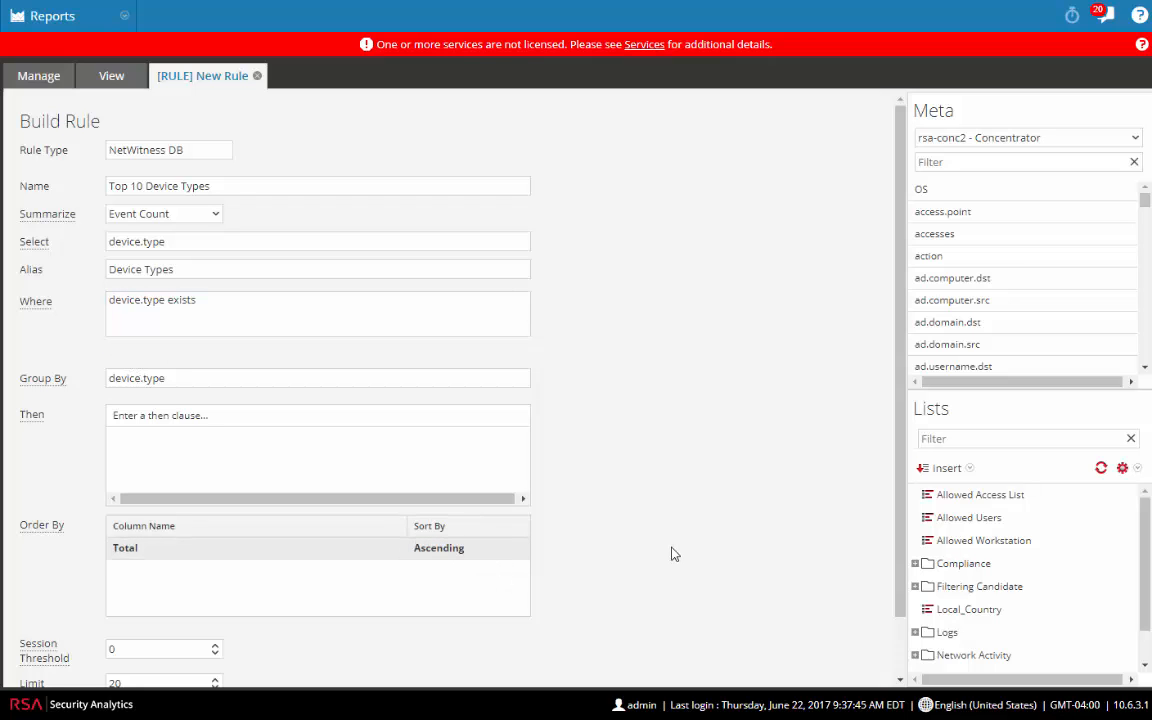
pyautogui.click(468, 550)
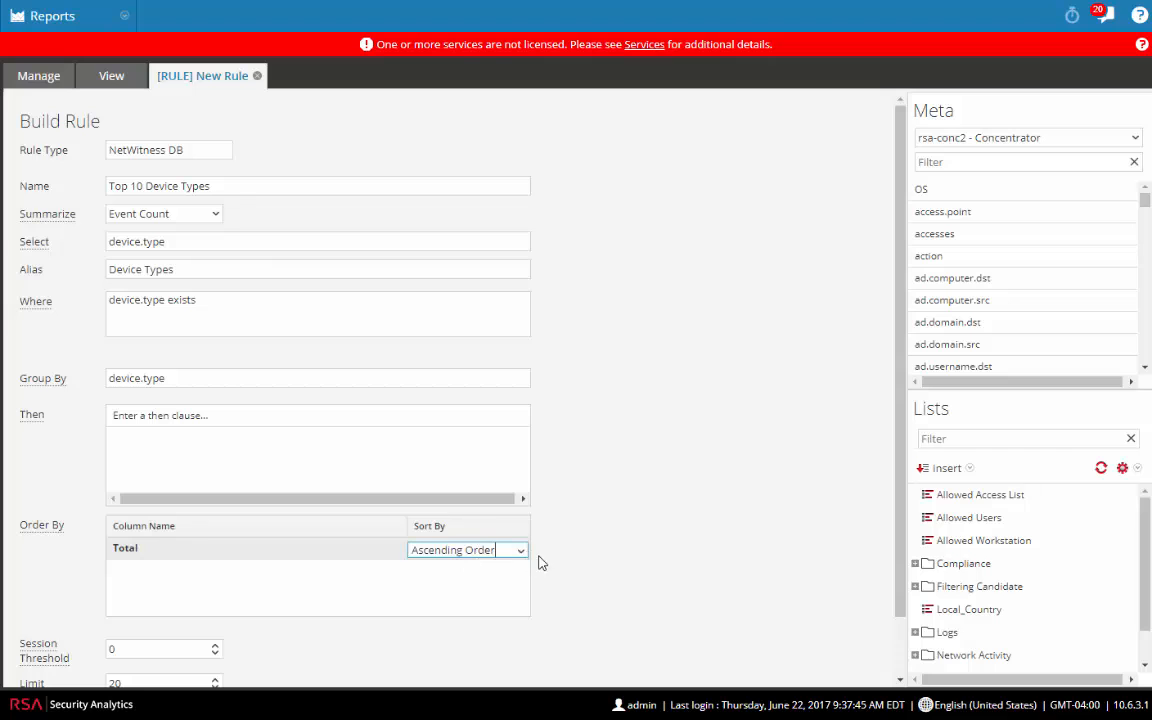
pyautogui.click(522, 552)
pyautogui.click(470, 579)
pyautogui.click(582, 587)
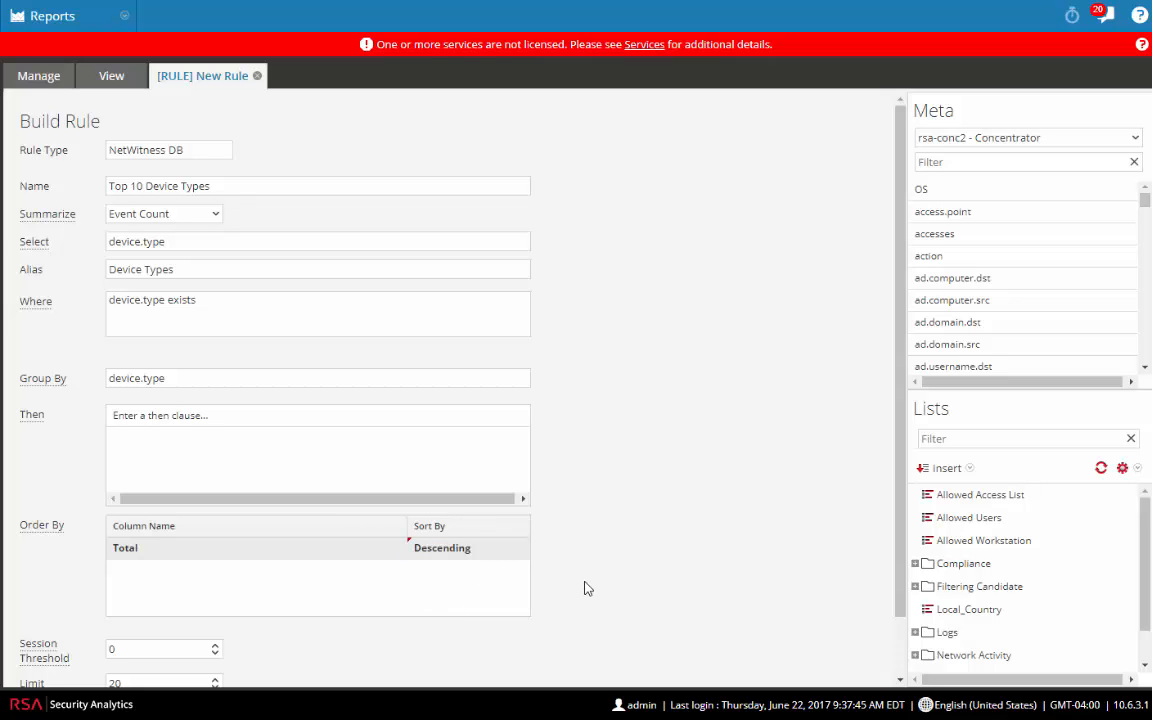
# - Test the rule against the past 1 hour of data using relative time calculation
pyautogui.scroll(-1, 387, 622)
pyautogui.click(262, 657)
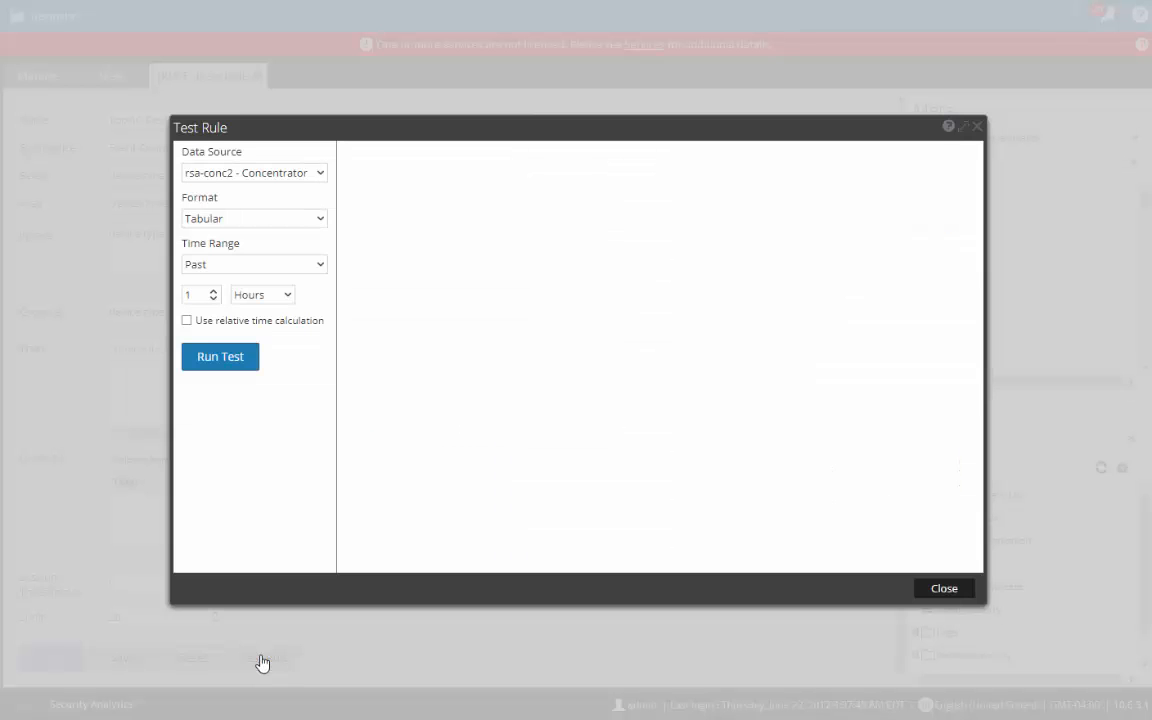
pyautogui.click(186, 320)
pyautogui.click(226, 359)
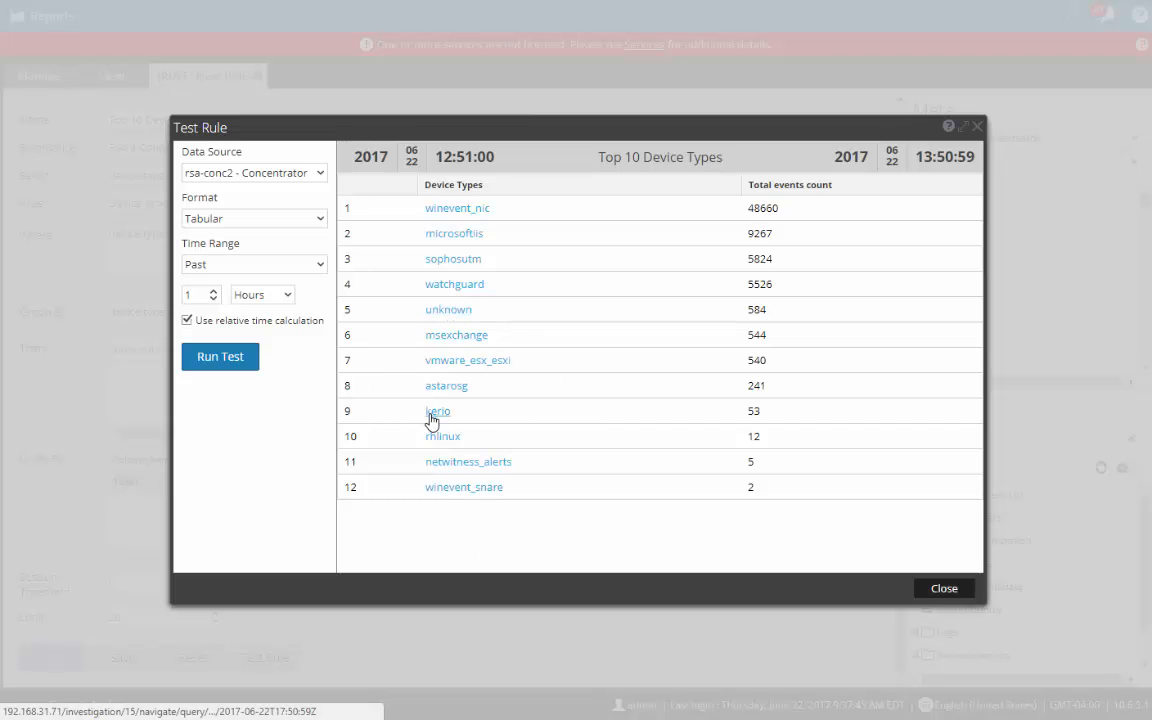
# - Extend the rule's Where condition to device.type exists && device.type != "kerio"
pyautogui.click(944, 589)
pyautogui.click(260, 235)
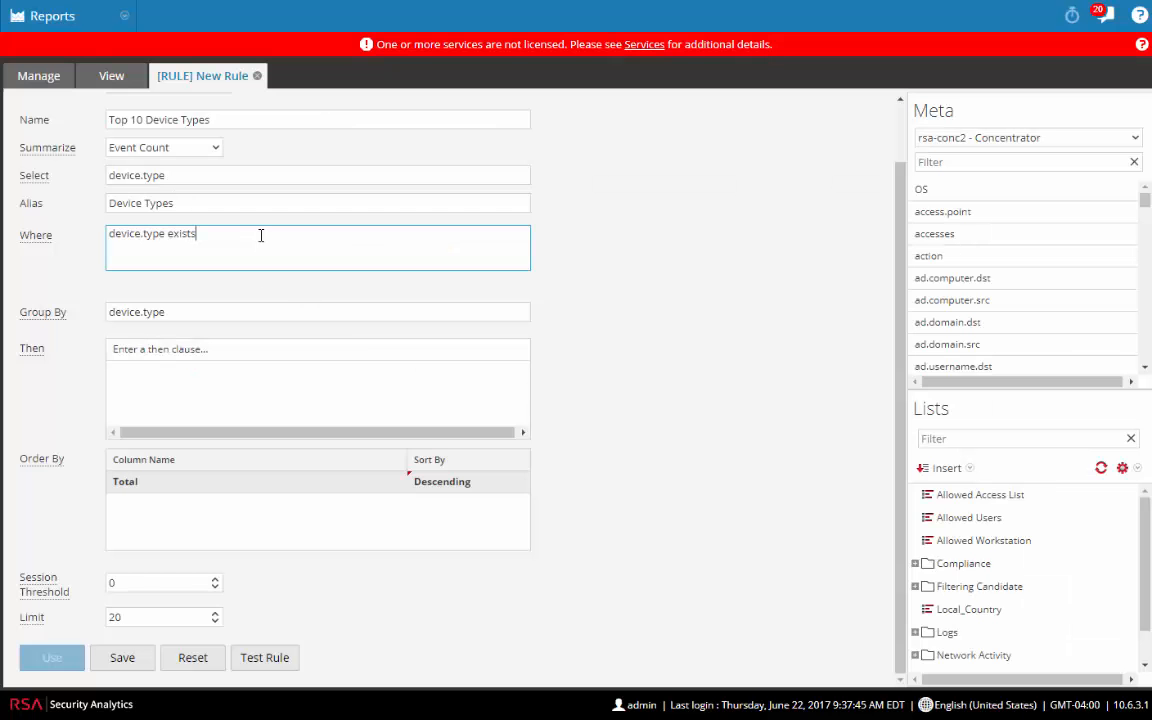
pyautogui.write('&&')
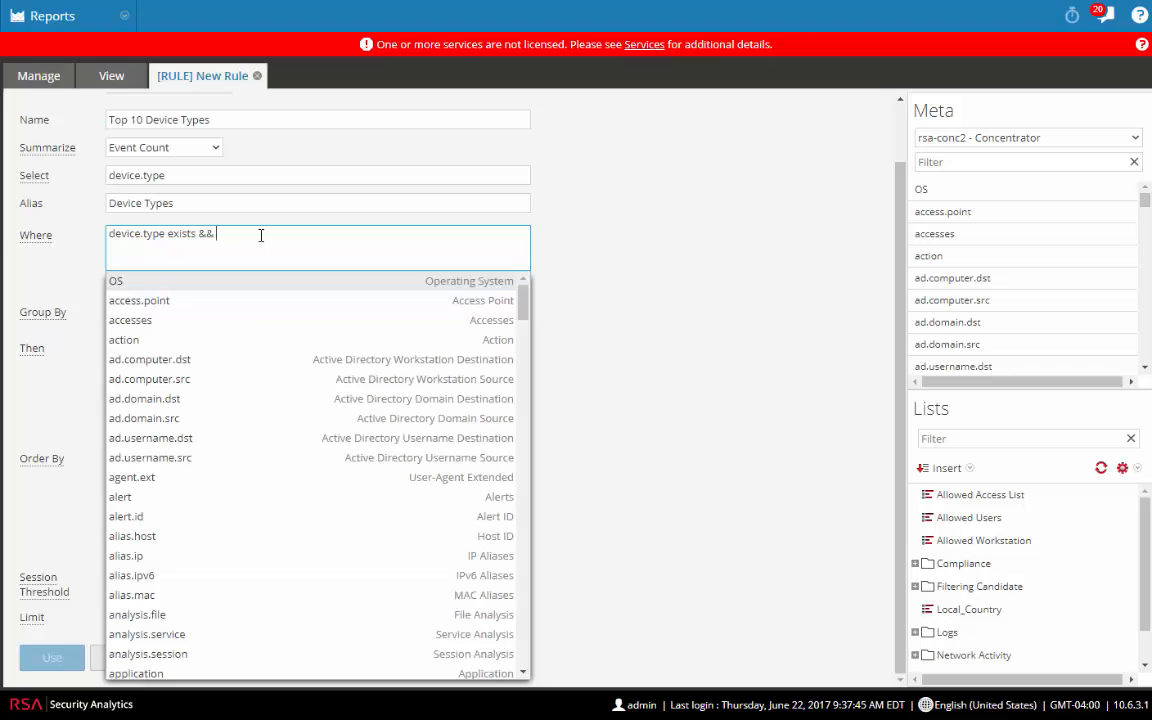
pyautogui.write(' device.typ')
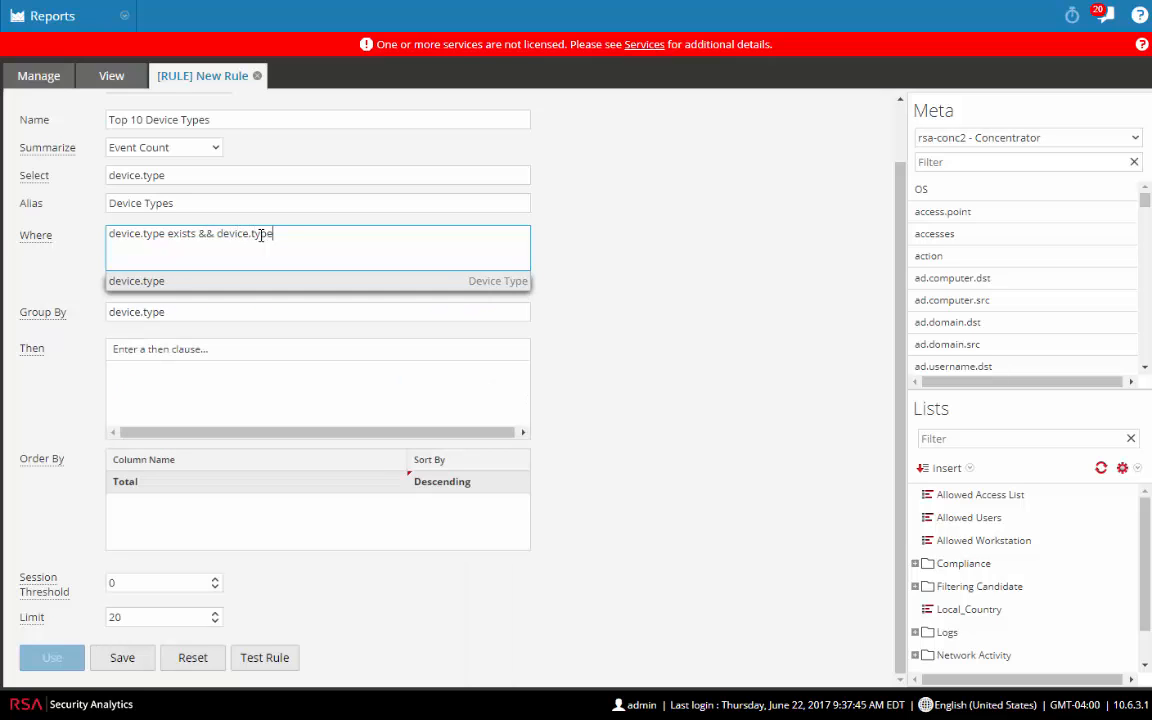
pyautogui.write('e !=')
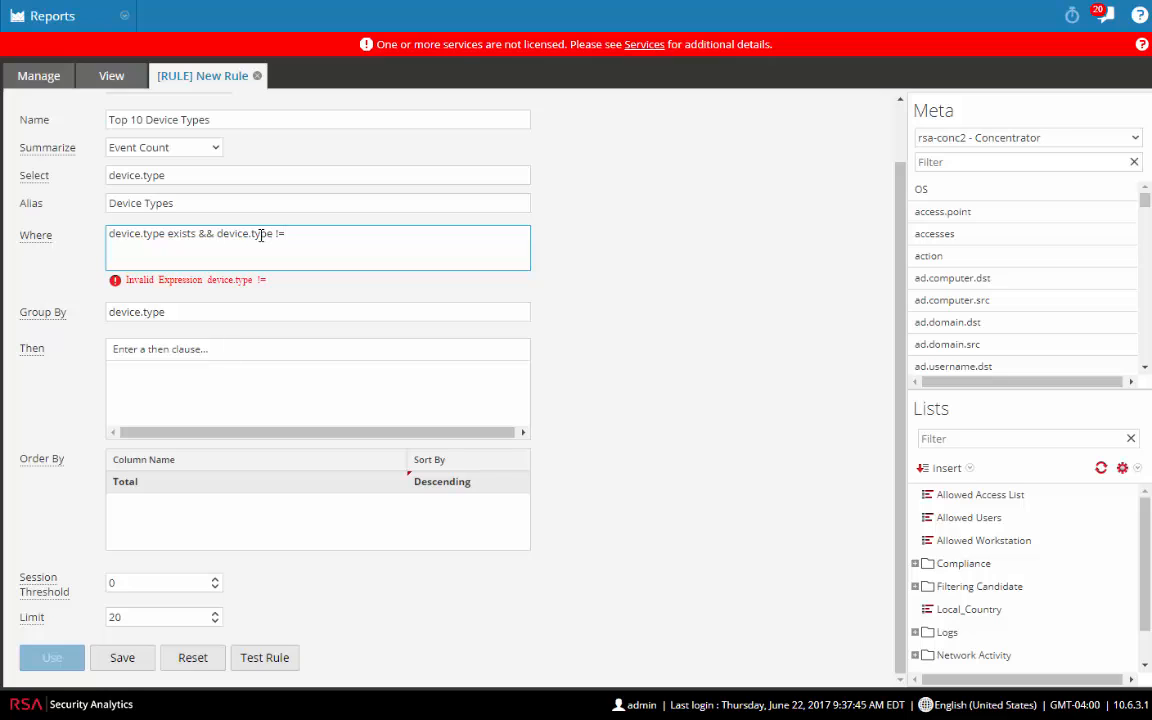
pyautogui.write('"kerio"')
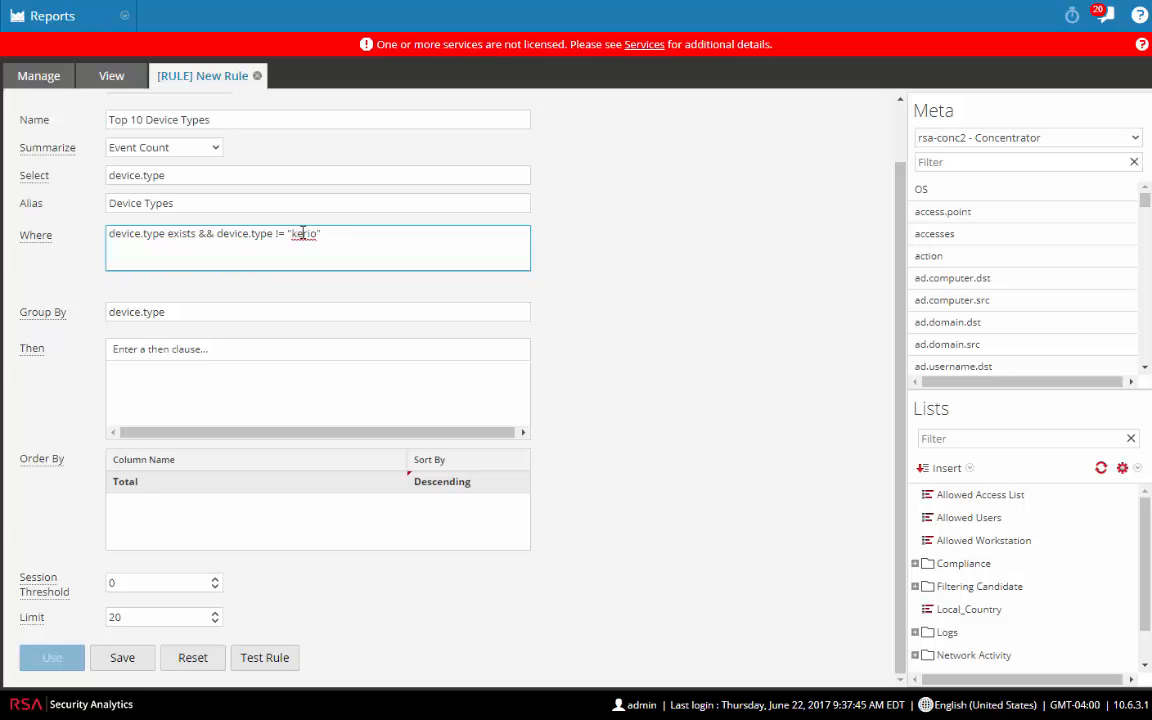
# - Rerun the rule test over the past 1 hour with relative time calculation to check the kerio exclusion
pyautogui.click(252, 659)
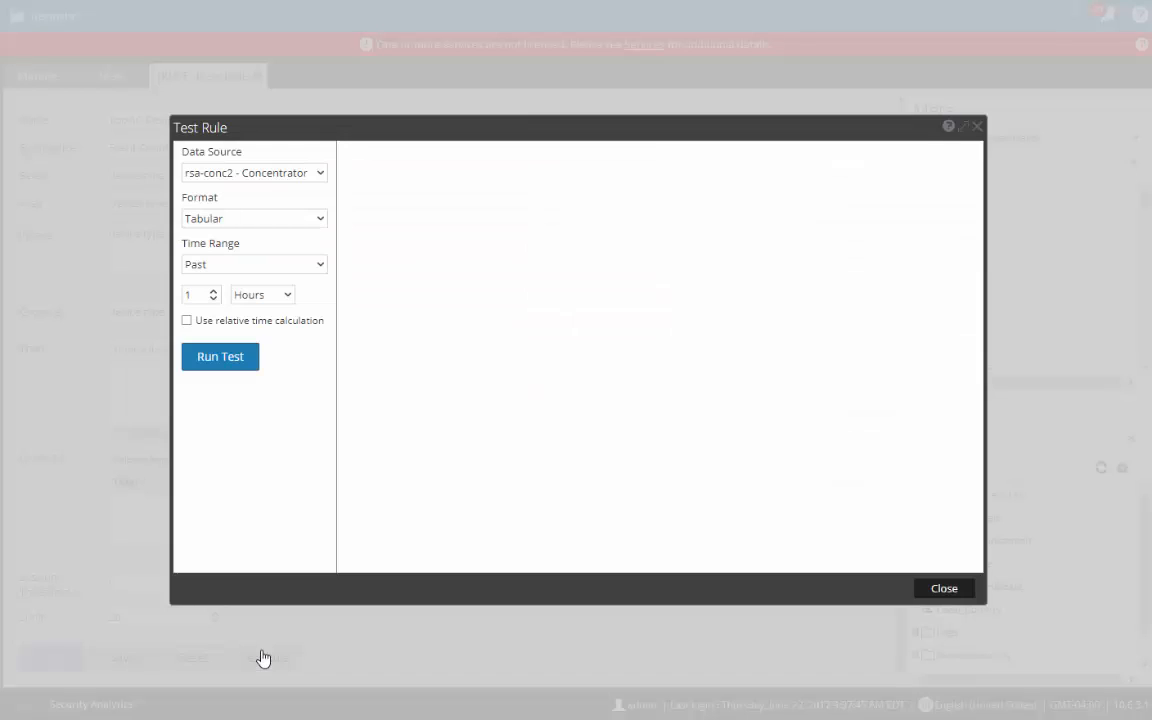
pyautogui.click(186, 321)
pyautogui.click(208, 357)
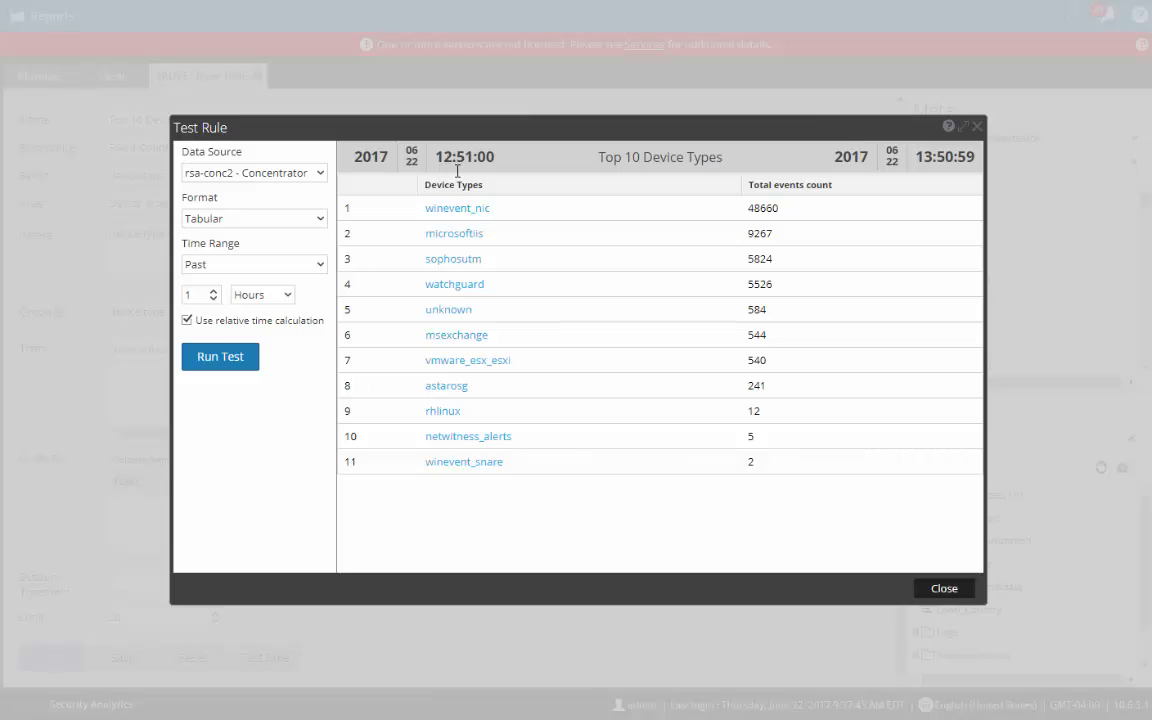
pyautogui.click(946, 591)
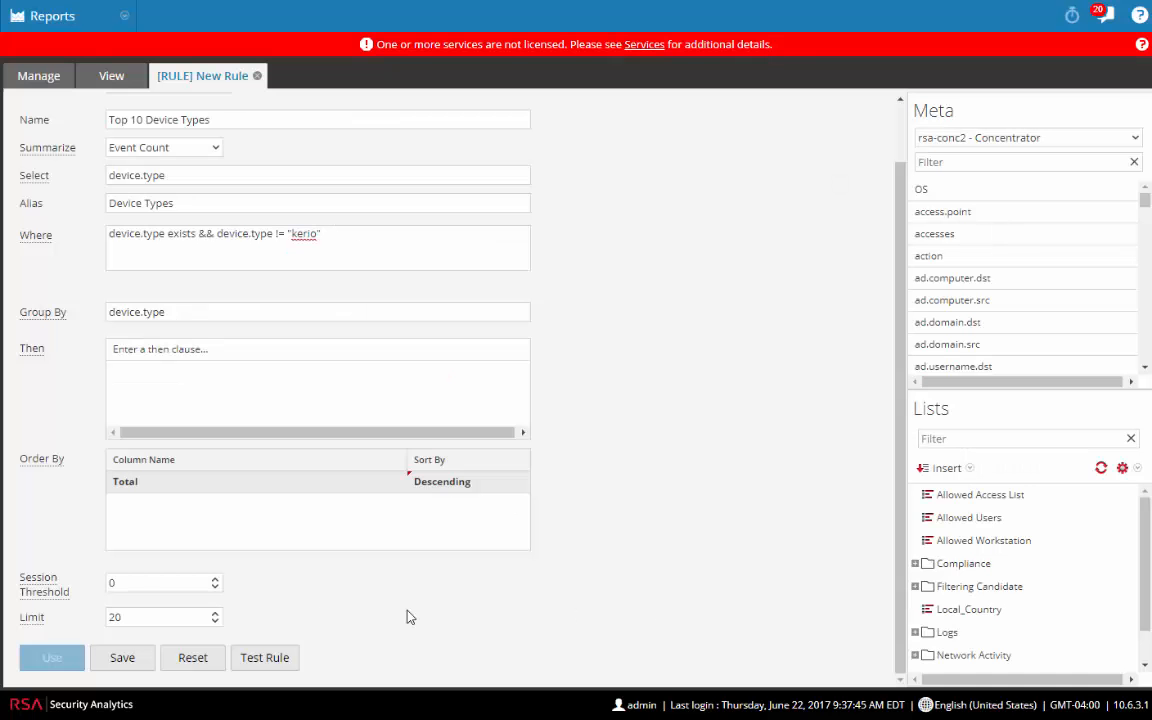
# - Save the Top 10 Device Types rule and use it as the basis for a new chart
pyautogui.click(118, 662)
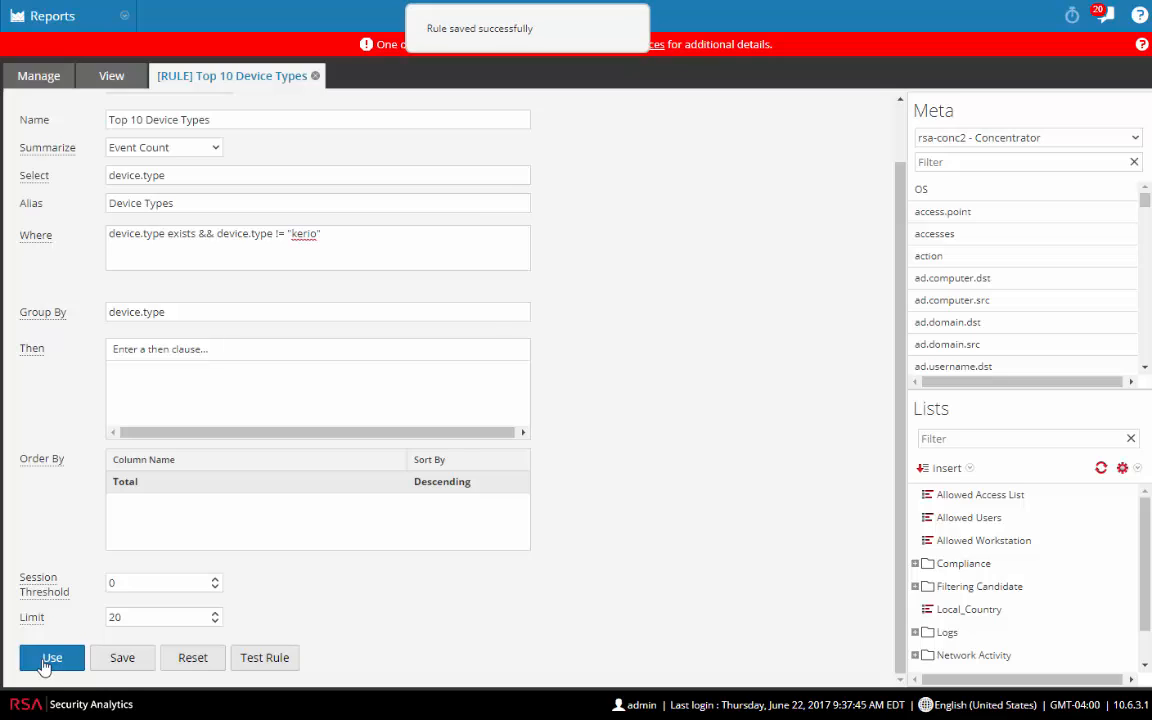
pyautogui.click(55, 660)
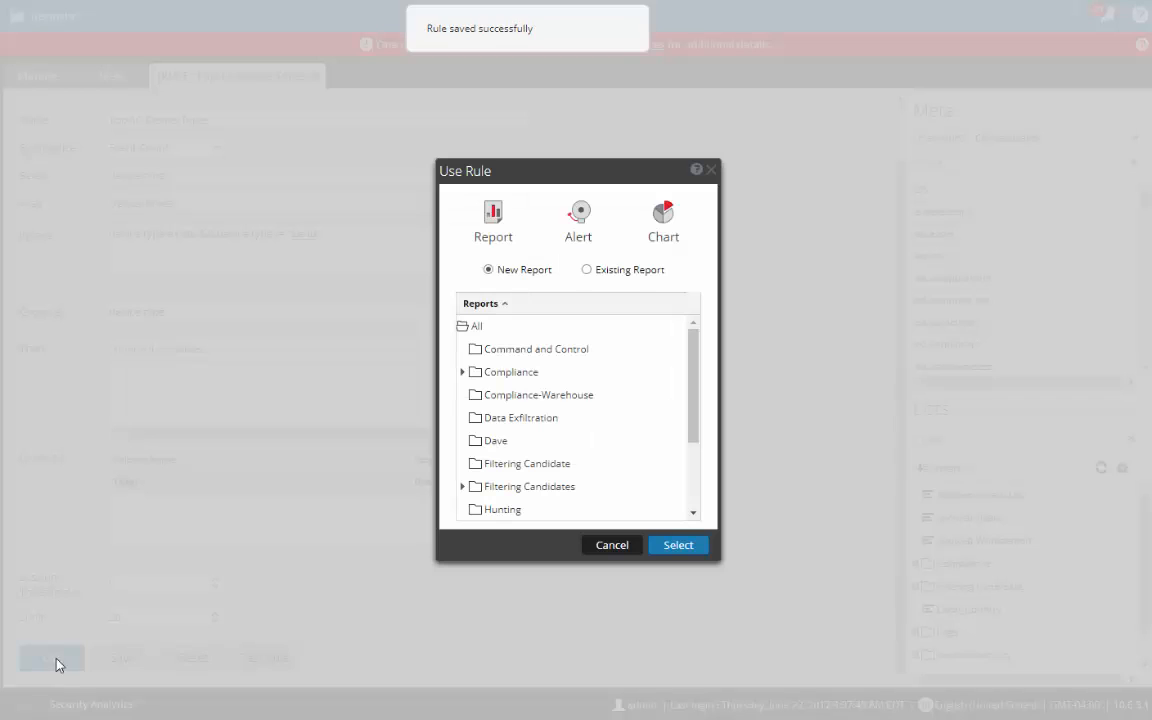
pyautogui.click(661, 219)
pyautogui.click(679, 276)
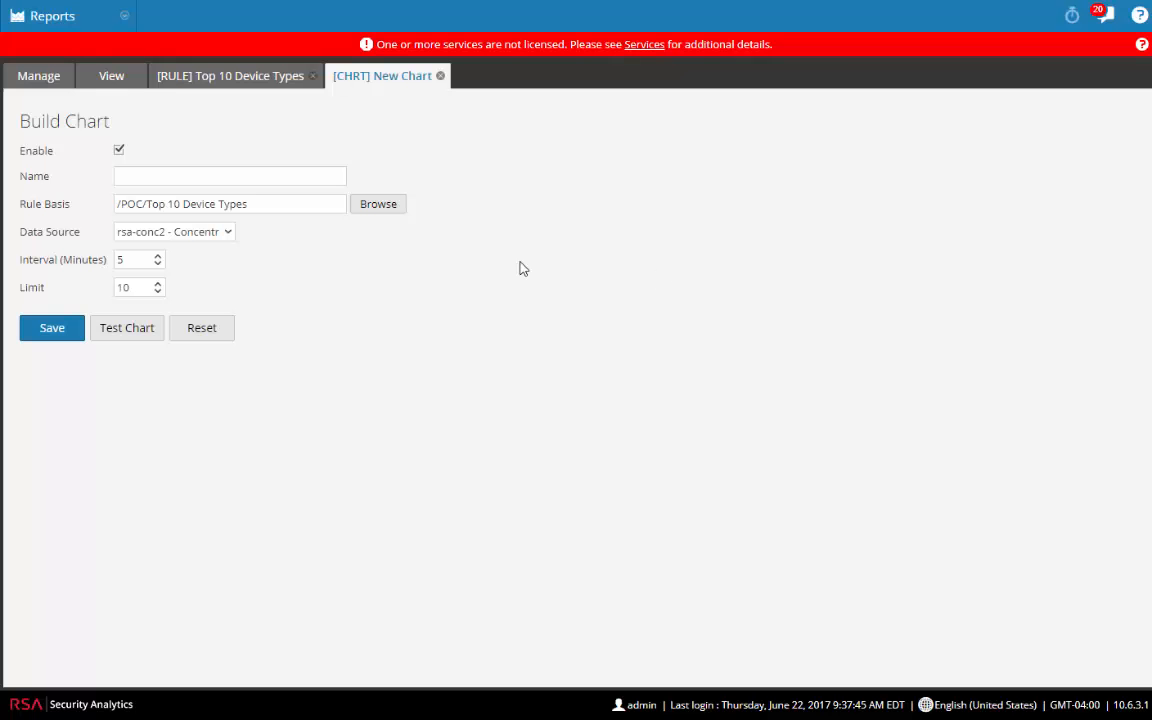
# - Name the chart Top 10 Devices and save it
pyautogui.click(196, 172)
pyautogui.write('T')
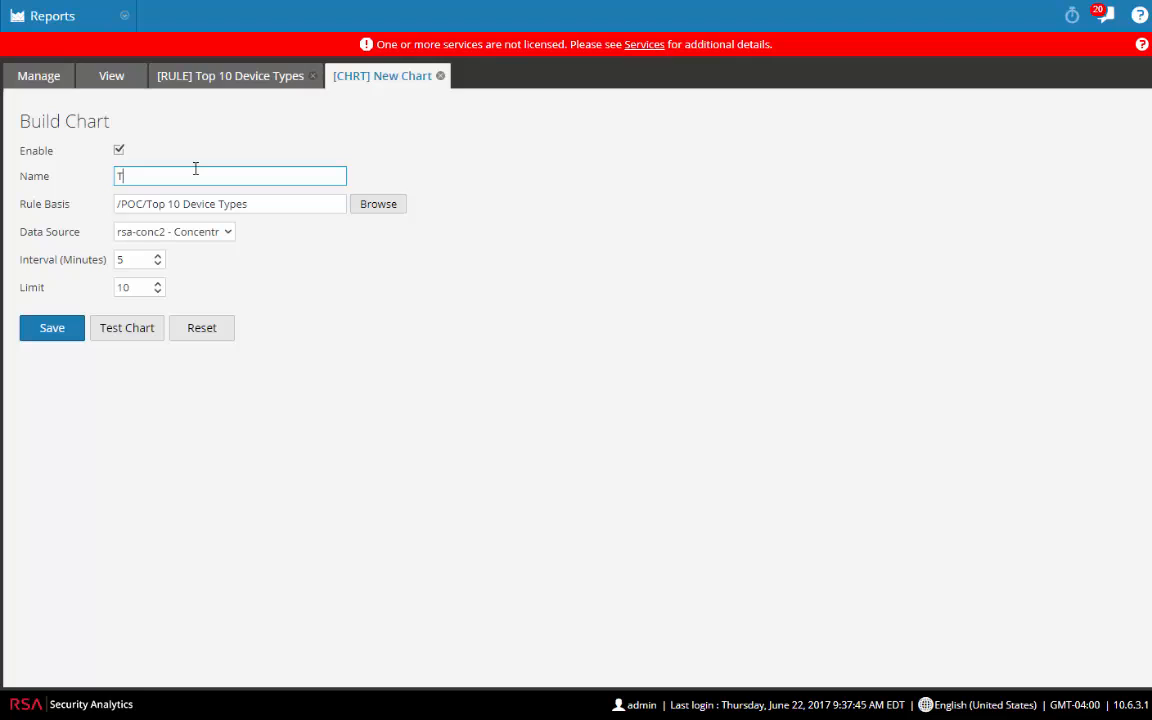
pyautogui.write('op 2')
pyautogui.press('BackSpace')
pyautogui.write('10 Devices')
pyautogui.click(50, 330)
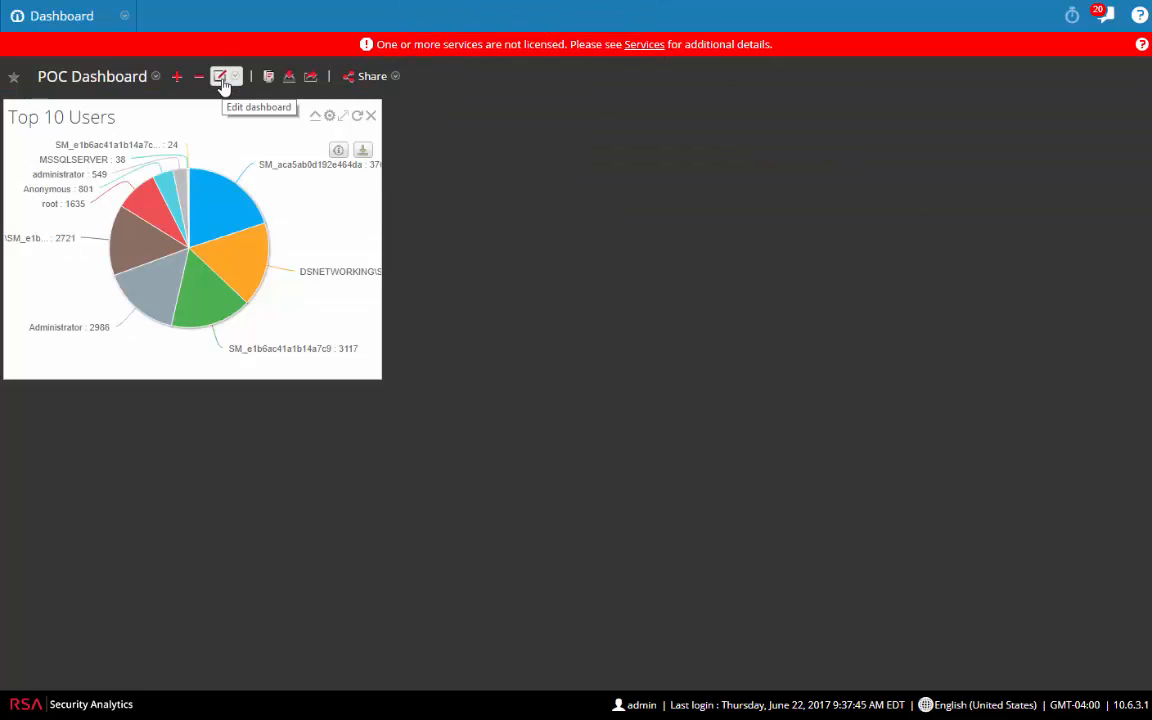
# - Start a new Reports Realtime Chart dashlet on the POC Dashboard using the Top 10 Devices chart
pyautogui.click(221, 78)
pyautogui.click(251, 104)
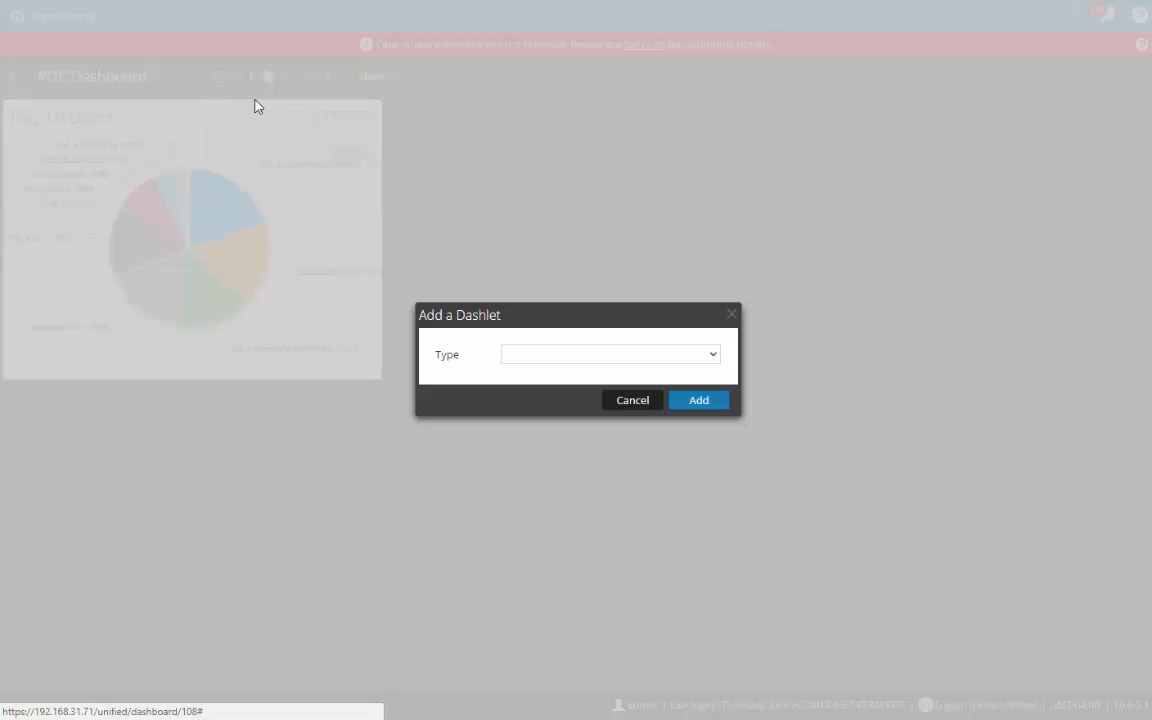
pyautogui.click(713, 355)
pyautogui.scroll(-1, 672, 537)
pyautogui.click(607, 583)
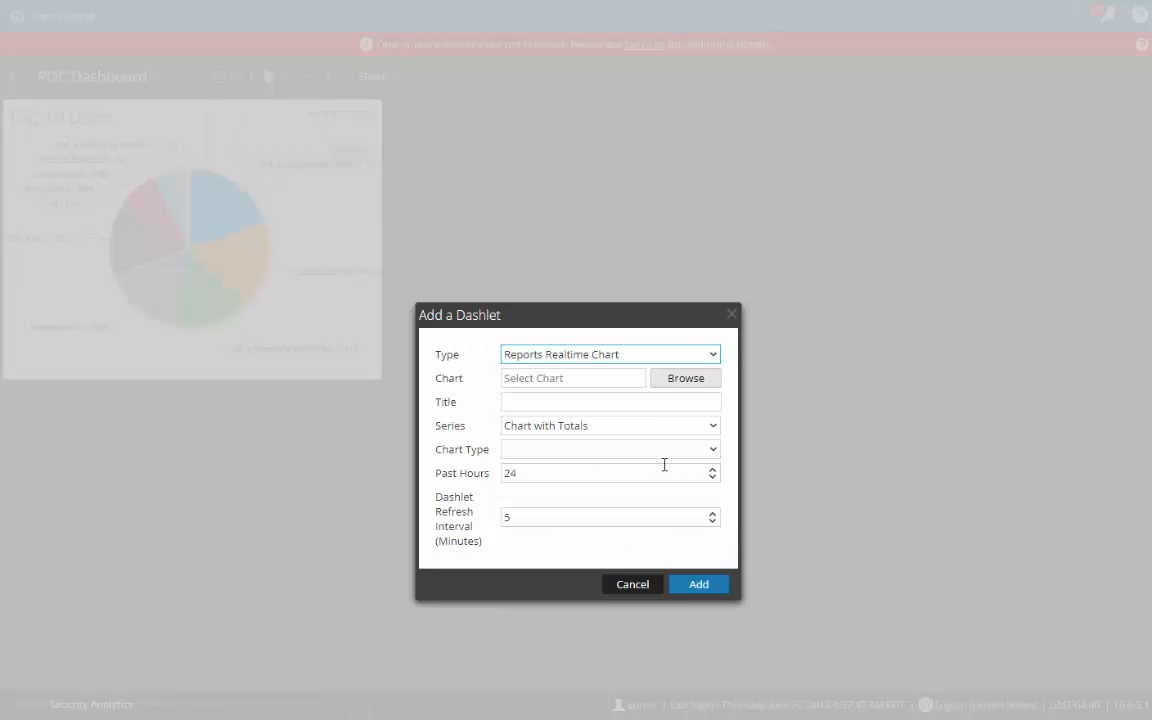
pyautogui.click(687, 379)
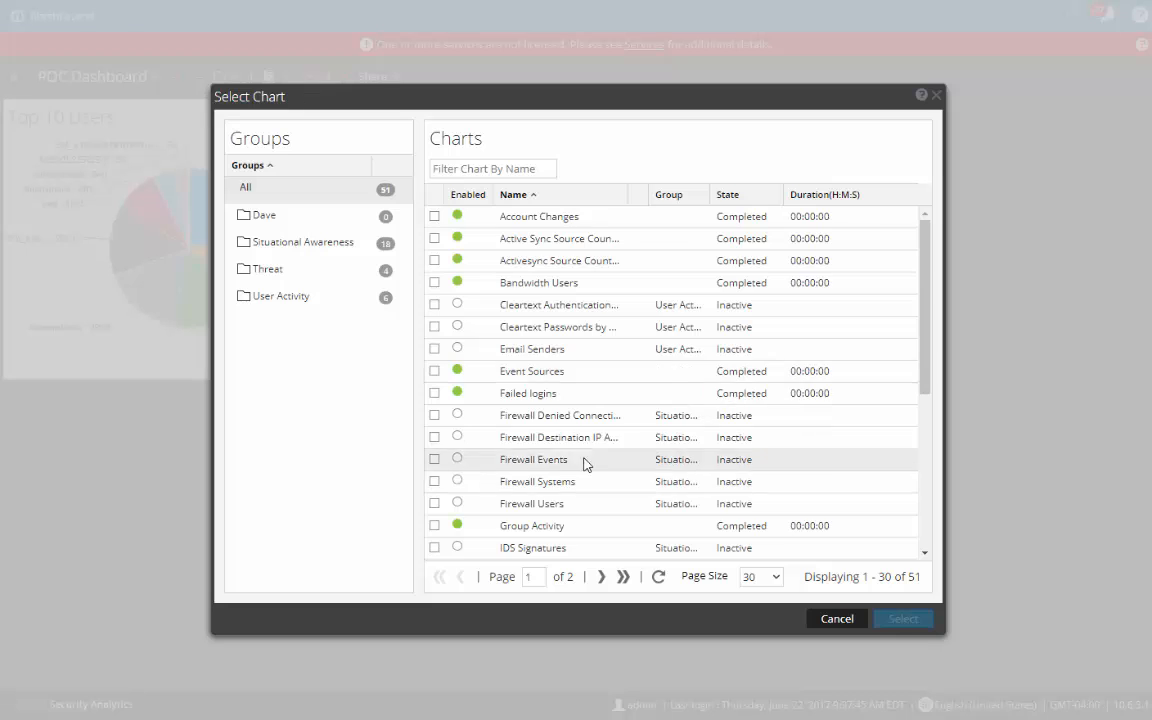
pyautogui.scroll(-5, 586, 465)
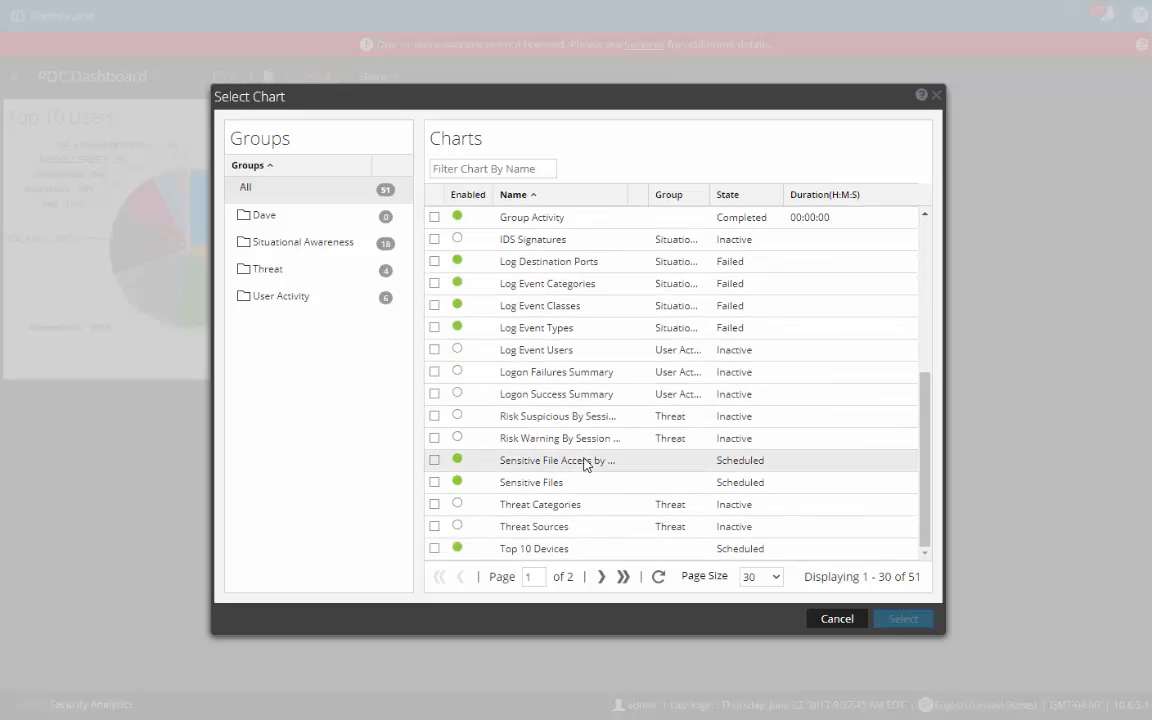
pyautogui.click(558, 550)
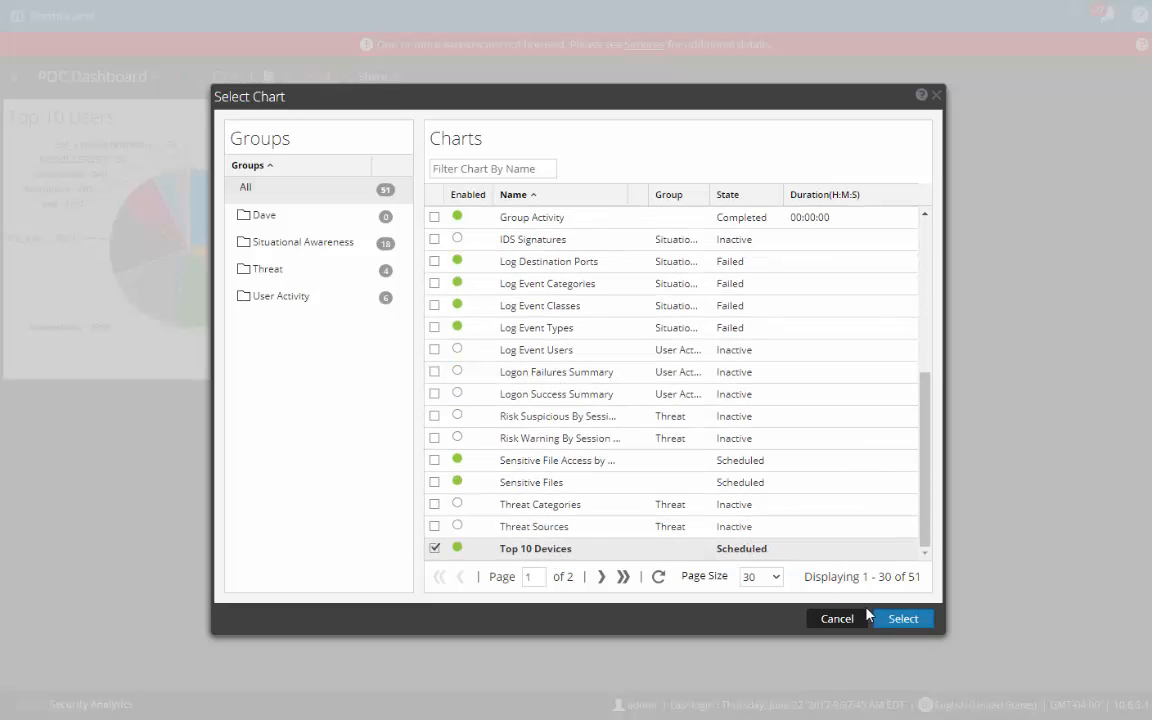
pyautogui.click(905, 620)
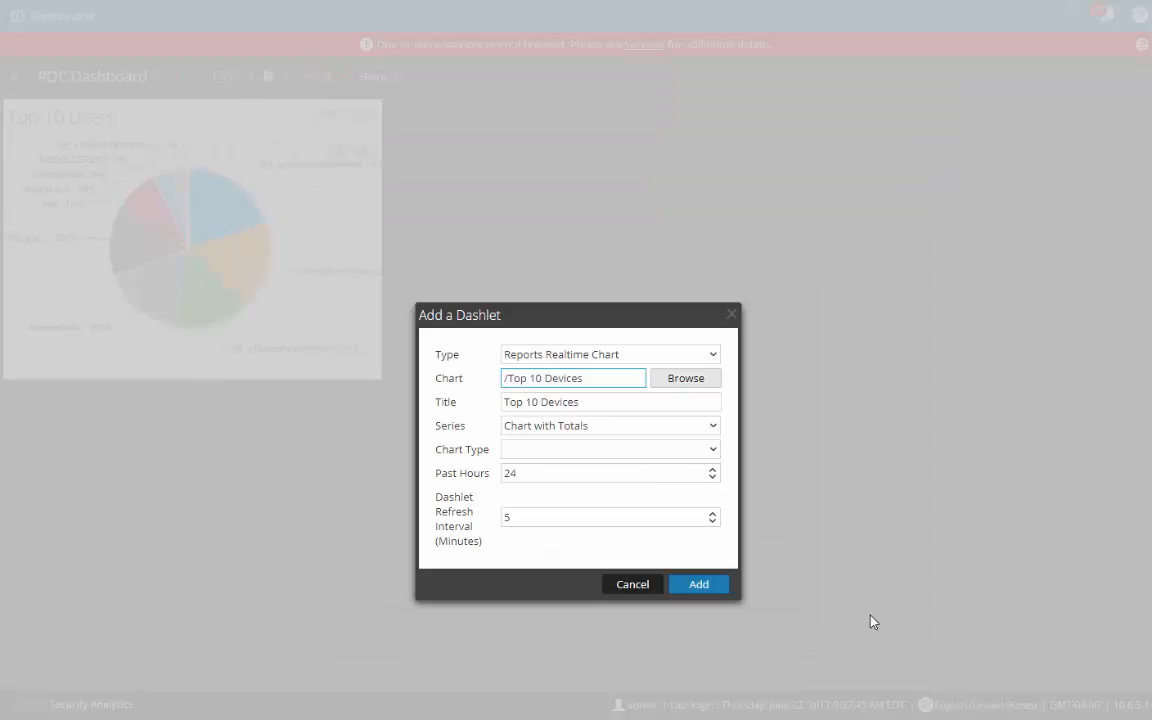
# - Set the dashlet's chart type to Pie and add it to the dashboard
pyautogui.click(710, 451)
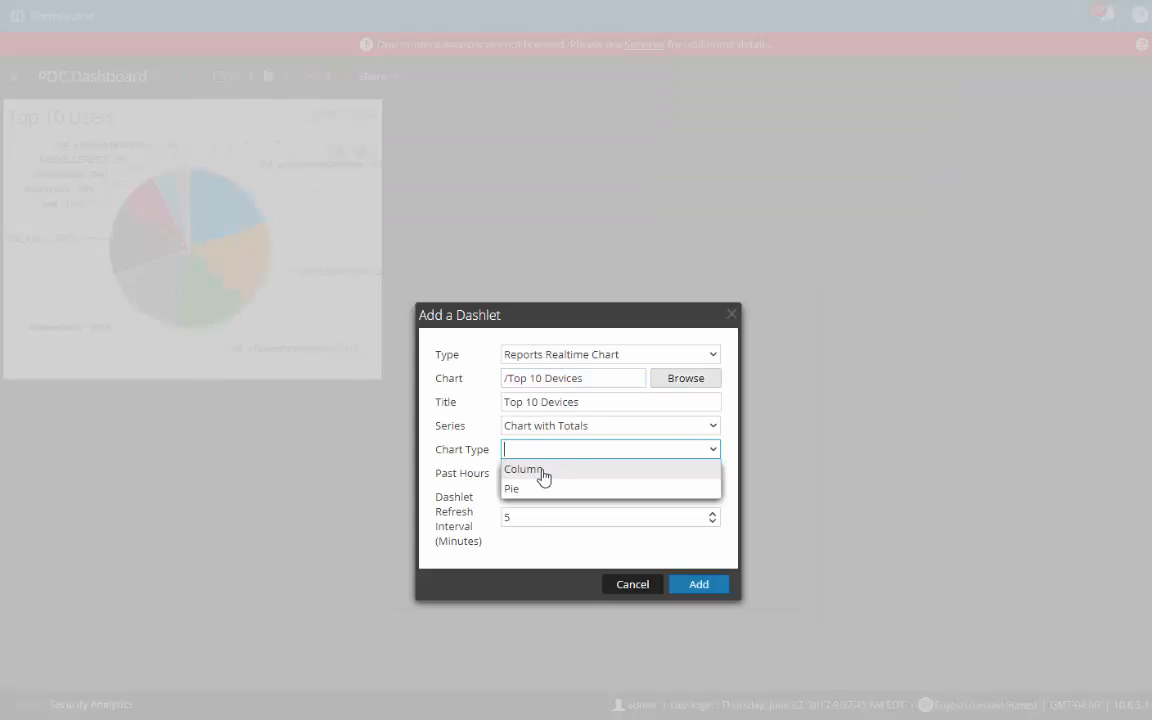
pyautogui.click(543, 478)
pyautogui.click(716, 451)
pyautogui.click(540, 490)
pyautogui.click(705, 586)
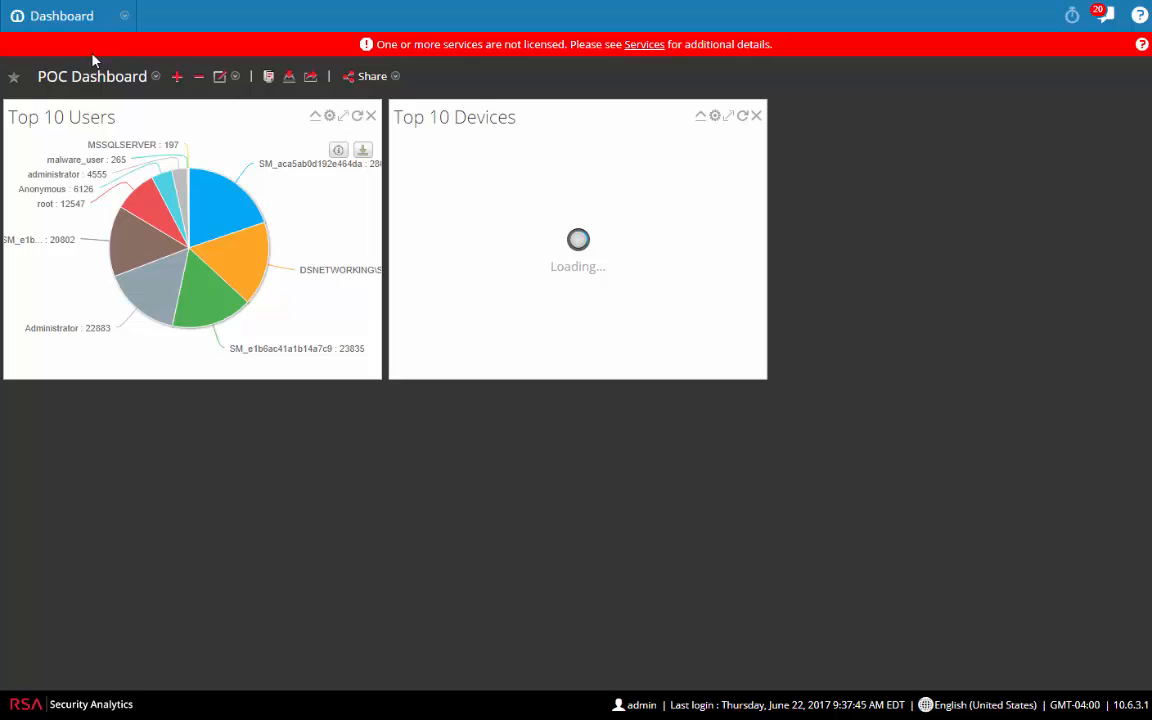
# - Switch to the Daily Operations dashboard and look through its dashlets
pyautogui.click(116, 80)
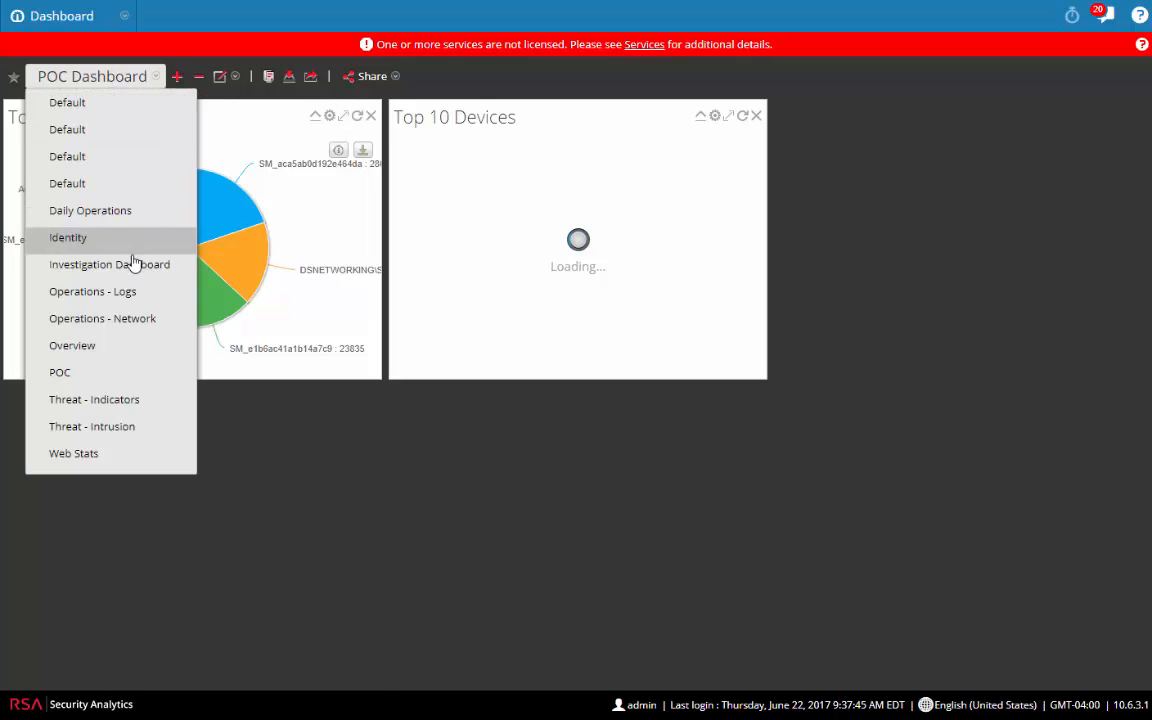
pyautogui.click(110, 214)
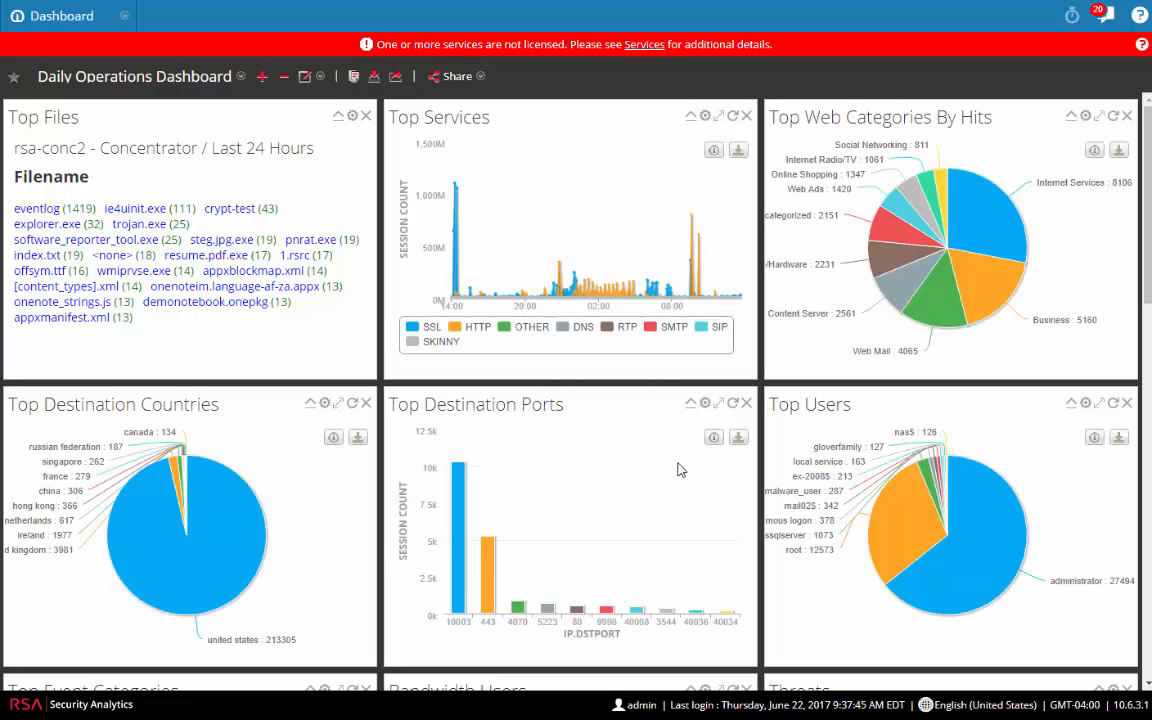
pyautogui.scroll(-1, 678, 470)
pyautogui.scroll(-10, 678, 470)
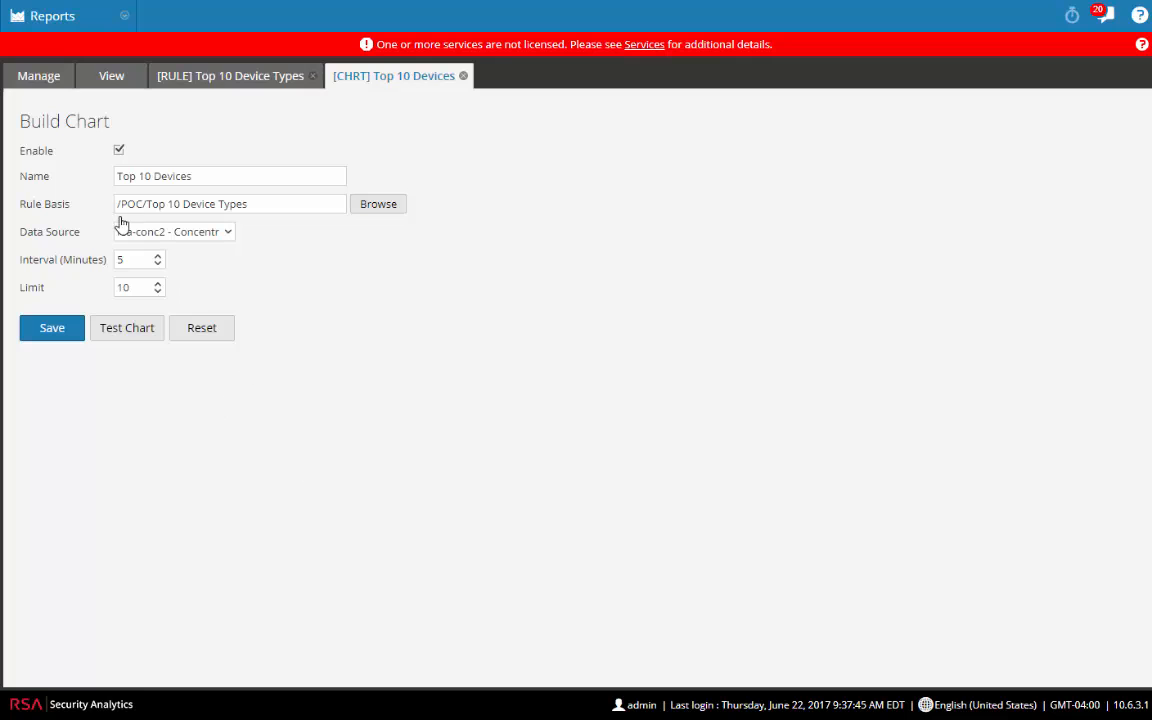
# - In Reports, close the device chart and rule, and open the POC group's Top 10 Users Summary rule for editing
pyautogui.click(464, 77)
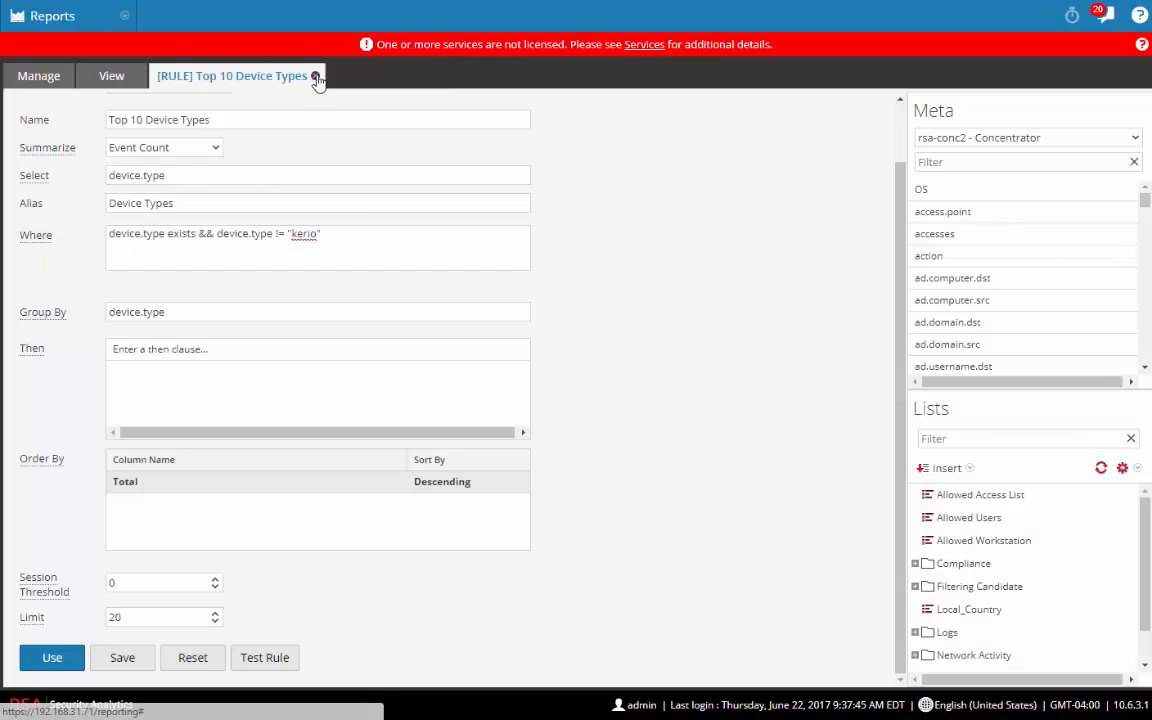
pyautogui.click(312, 76)
pyautogui.click(44, 76)
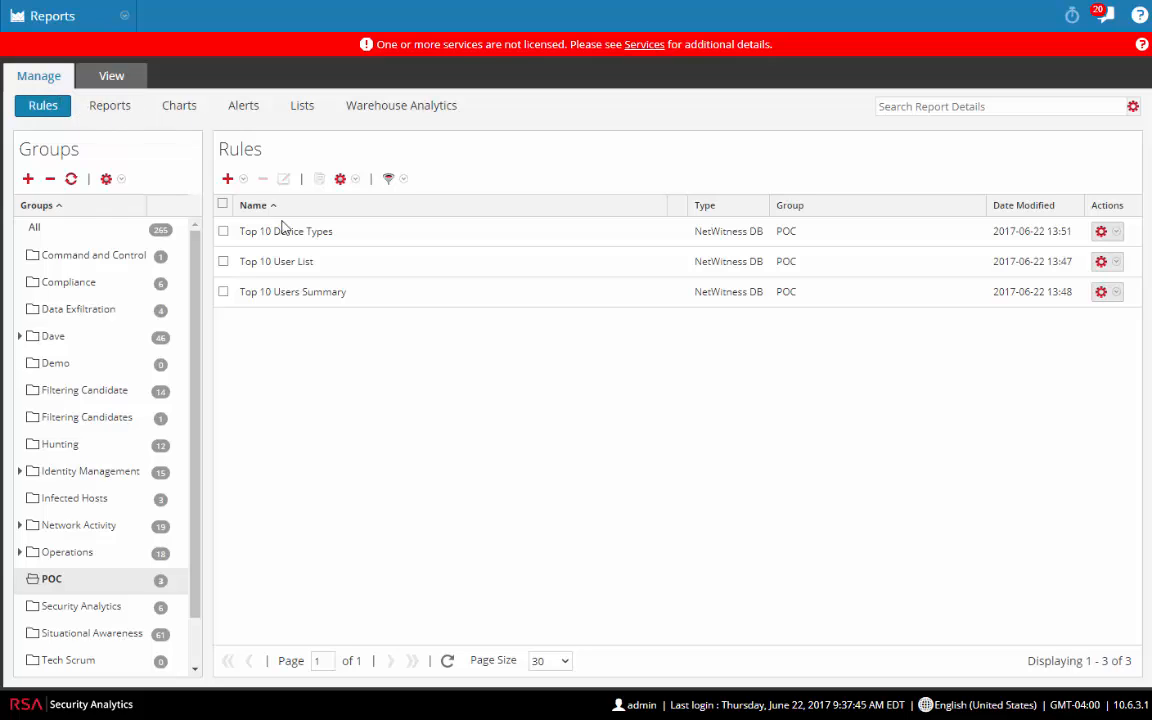
pyautogui.click(315, 292)
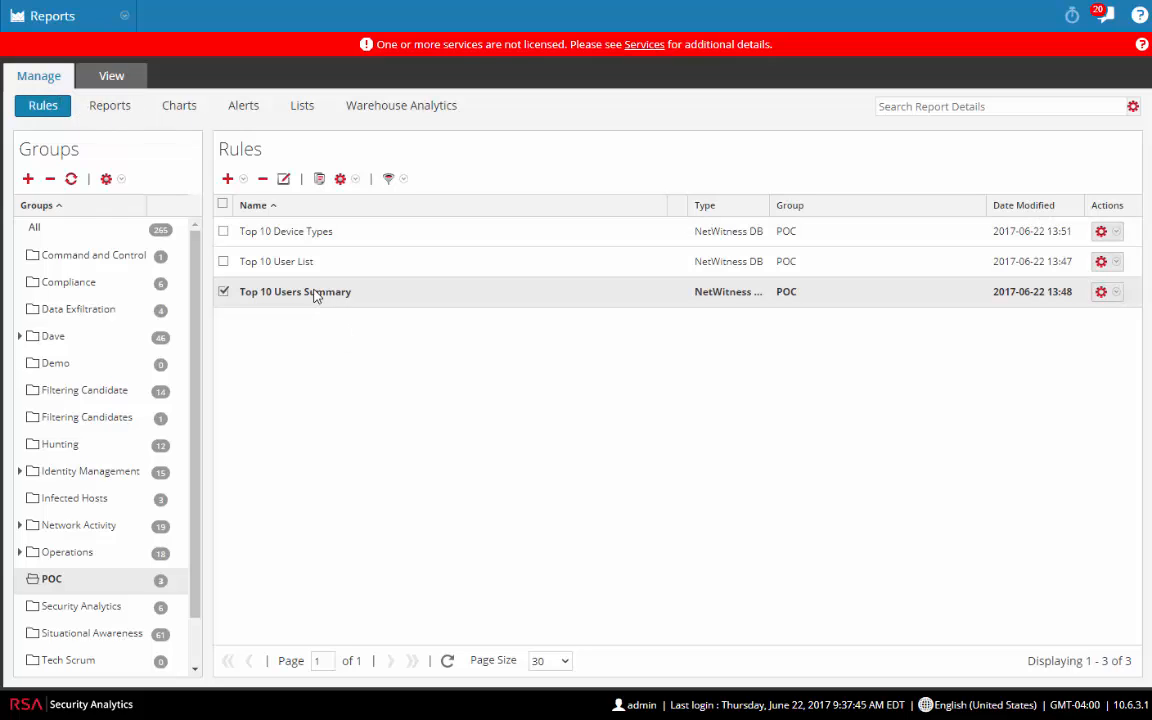
pyautogui.click(284, 179)
pyautogui.scroll(-3, 393, 607)
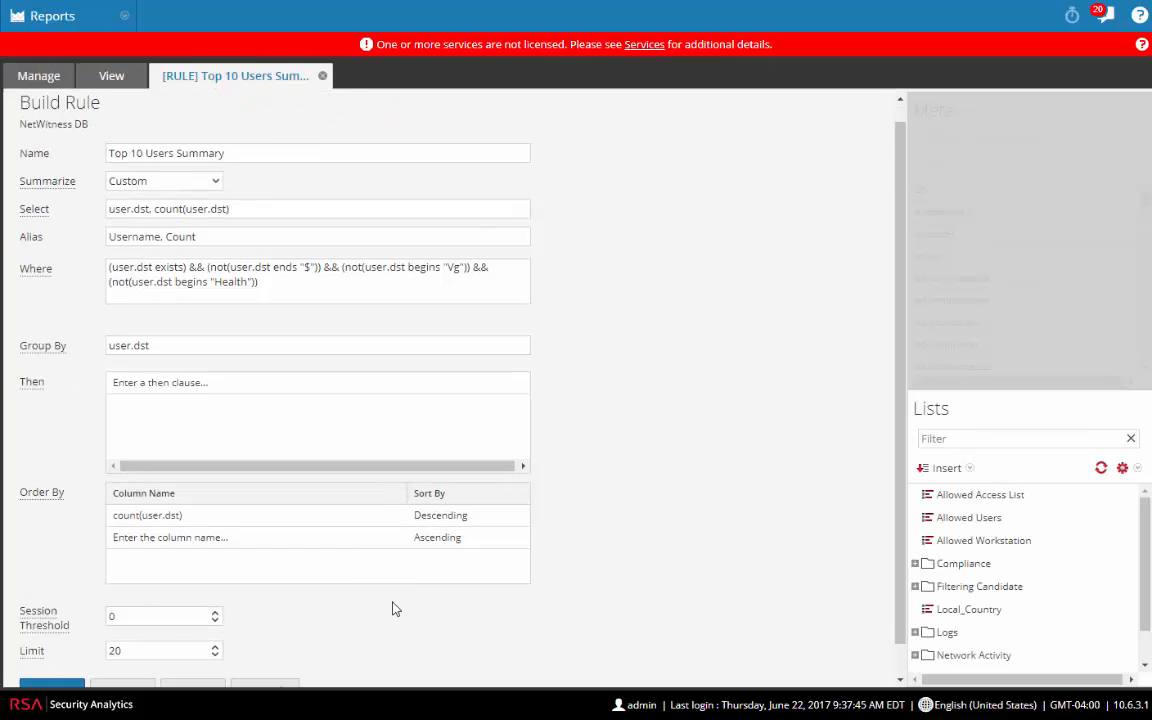
# - Create a new report from the Top 10 Users Summary rule under the All group and save it
pyautogui.click(55, 657)
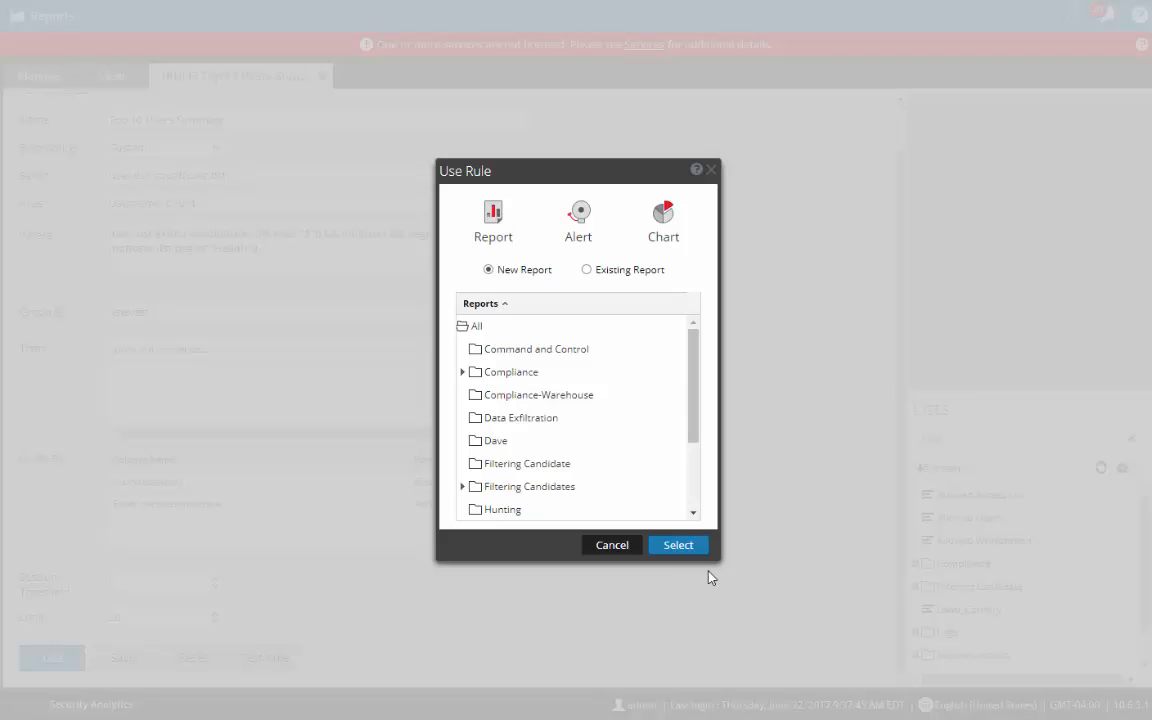
pyautogui.click(680, 550)
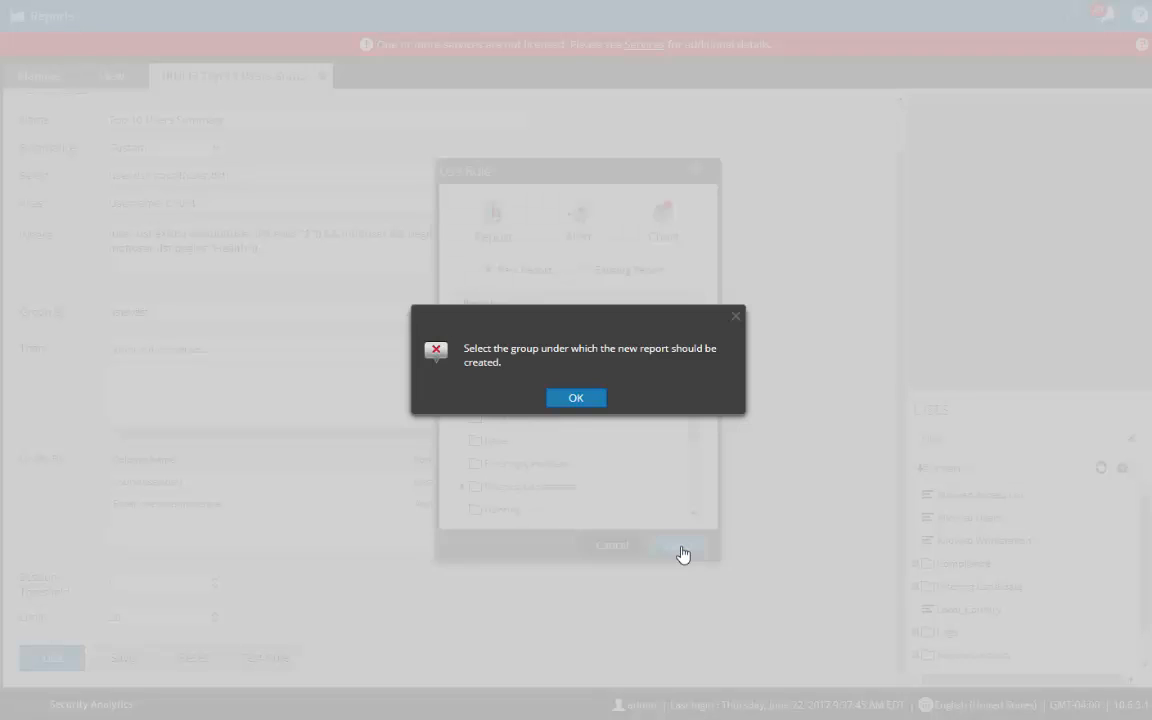
pyautogui.click(579, 403)
pyautogui.scroll(-3, 585, 438)
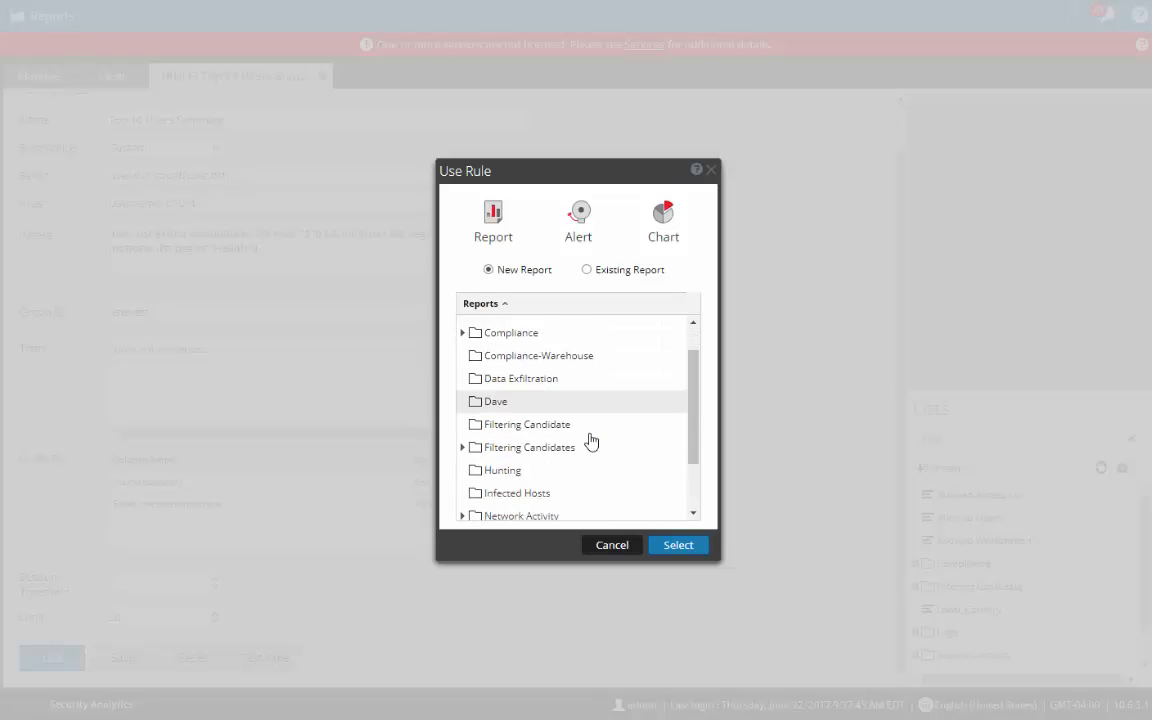
pyautogui.scroll(3, 590, 440)
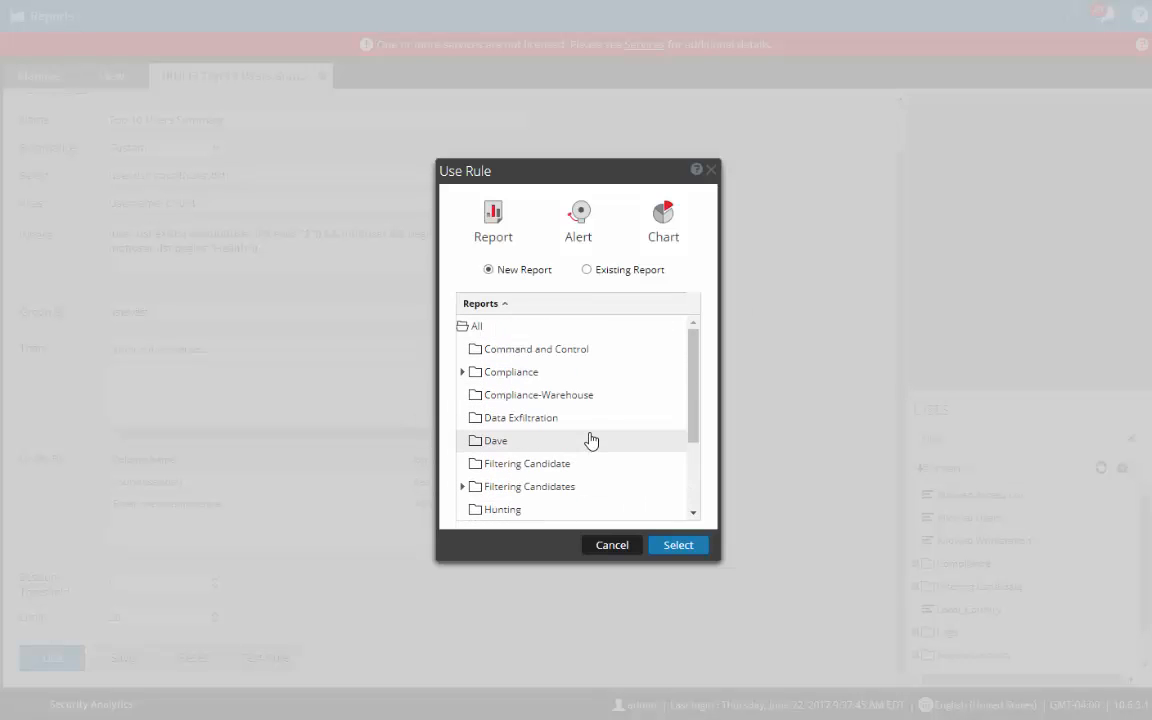
pyautogui.click(476, 328)
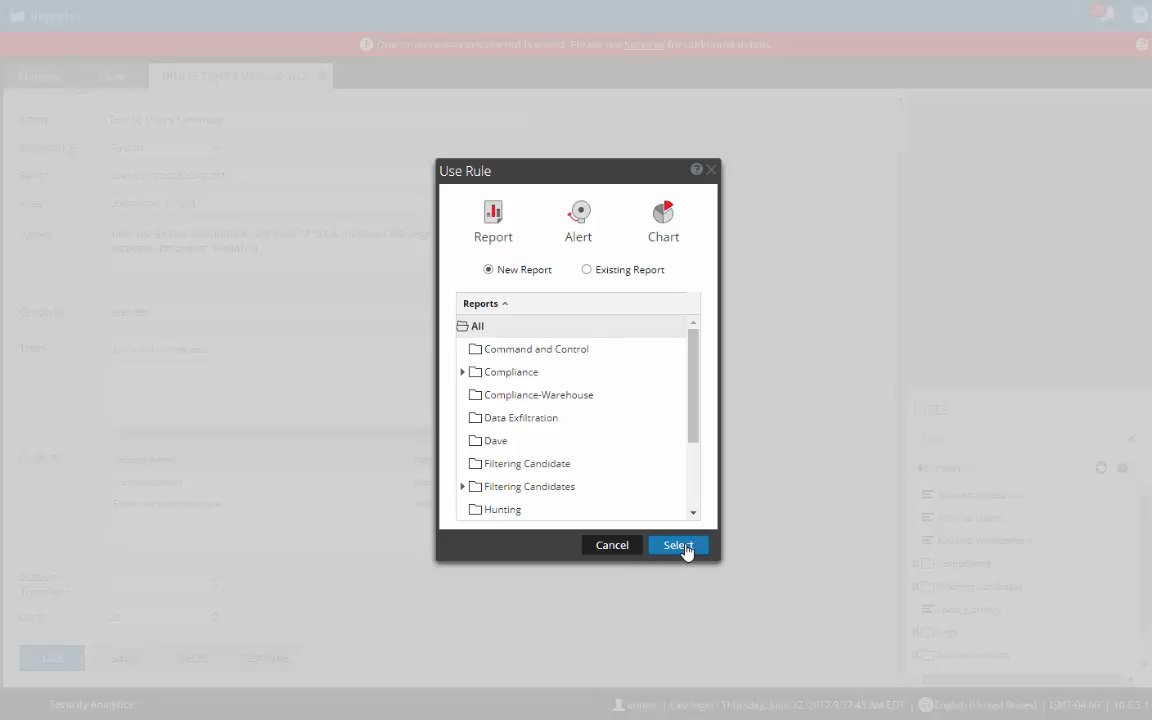
pyautogui.click(678, 546)
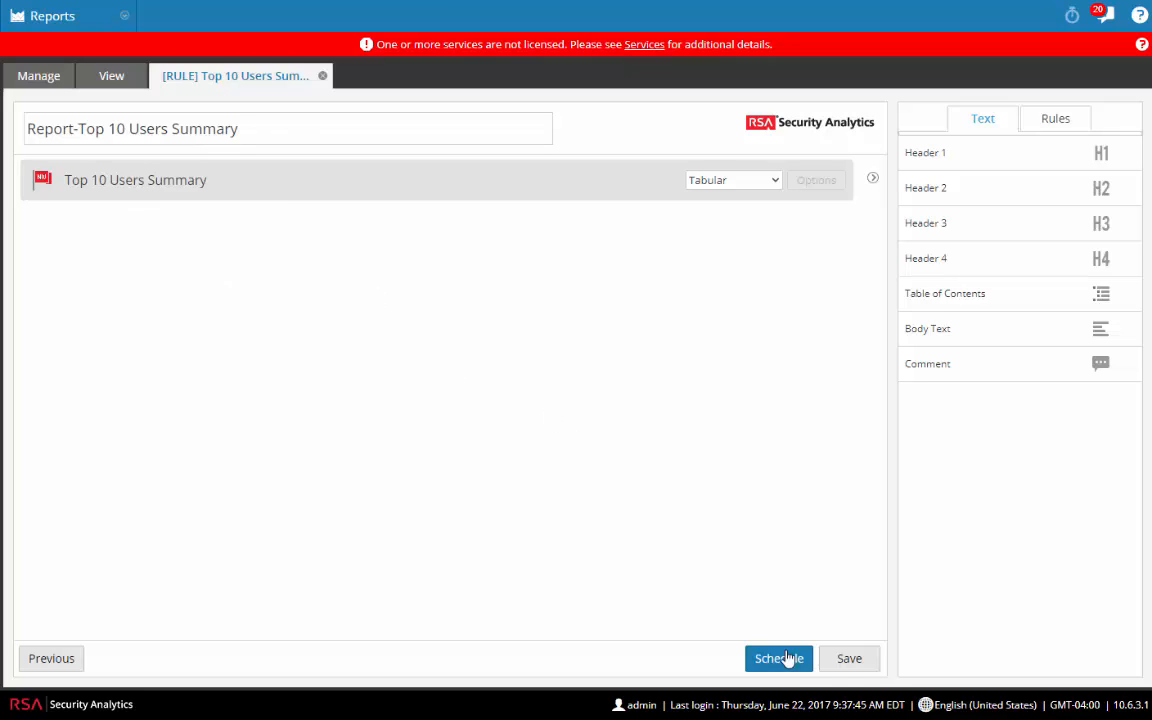
pyautogui.click(850, 659)
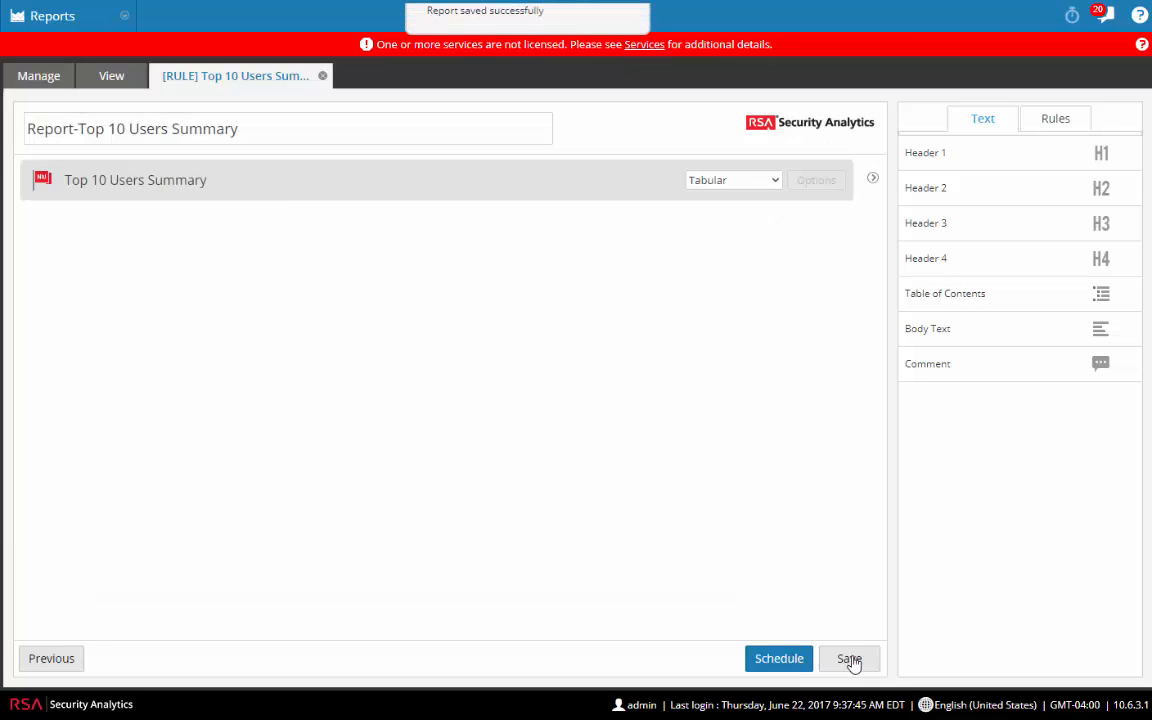
# - Start a schedule for the Top 10 Users Summary report, named "top 10 devices", with rsa-conc2 - Concentrator as the NetWitness DB
pyautogui.click(778, 660)
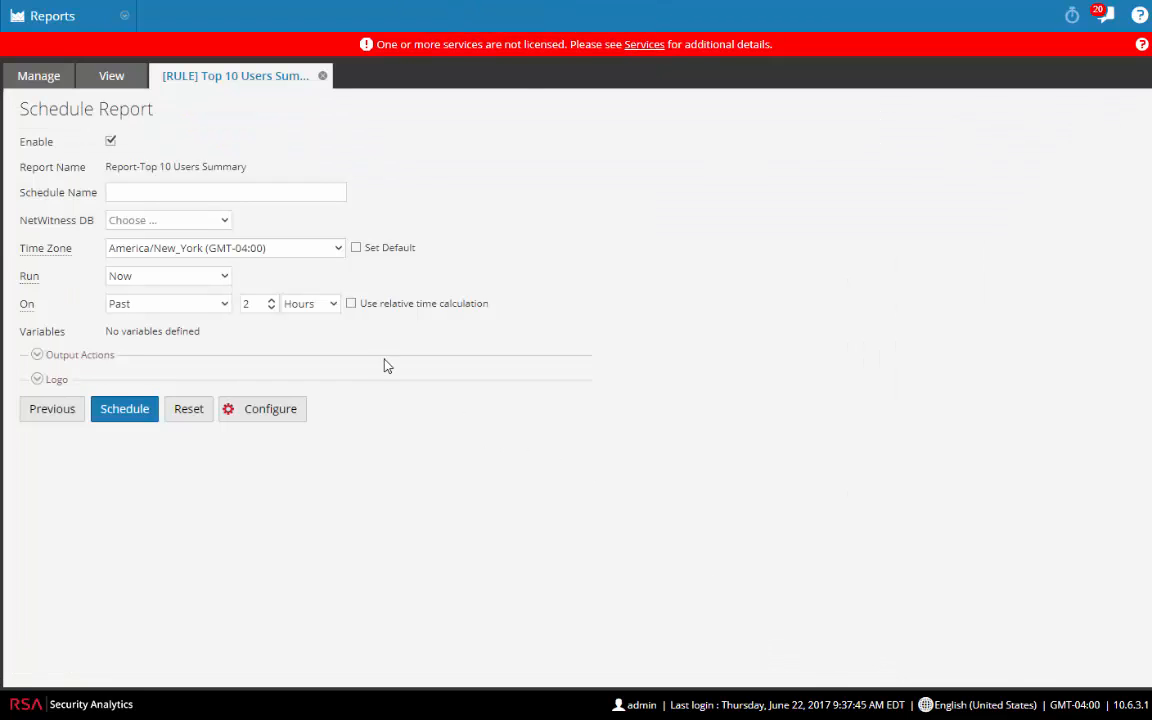
pyautogui.click(225, 224)
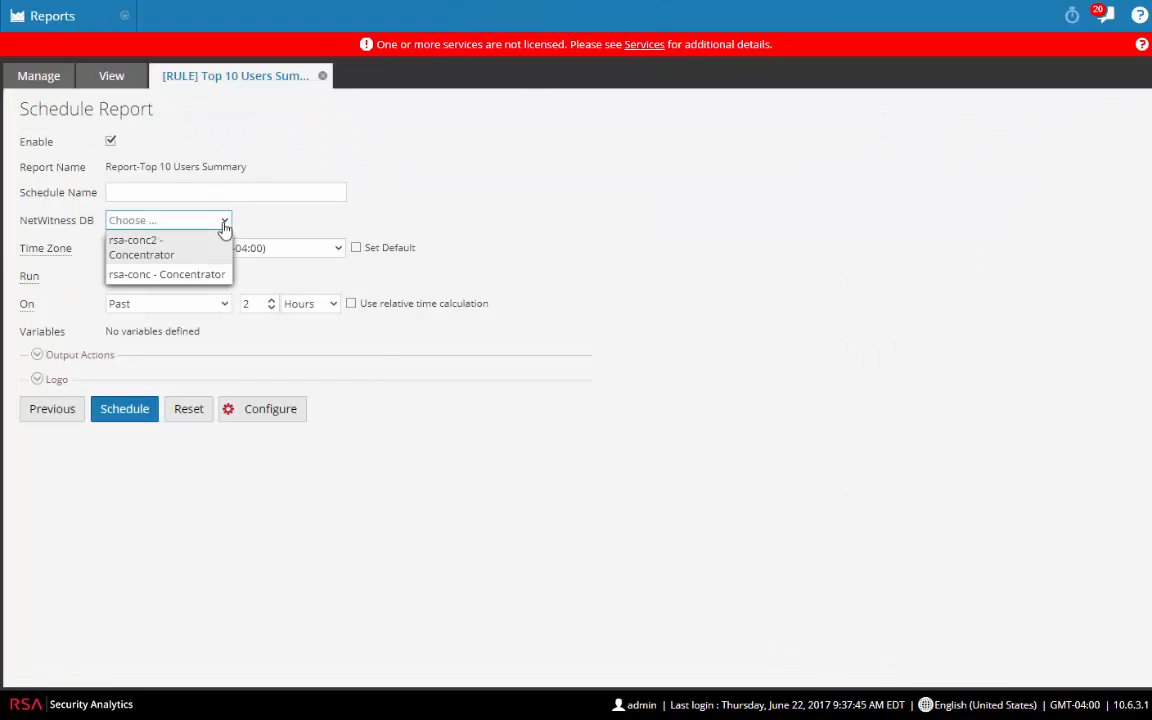
pyautogui.click(193, 254)
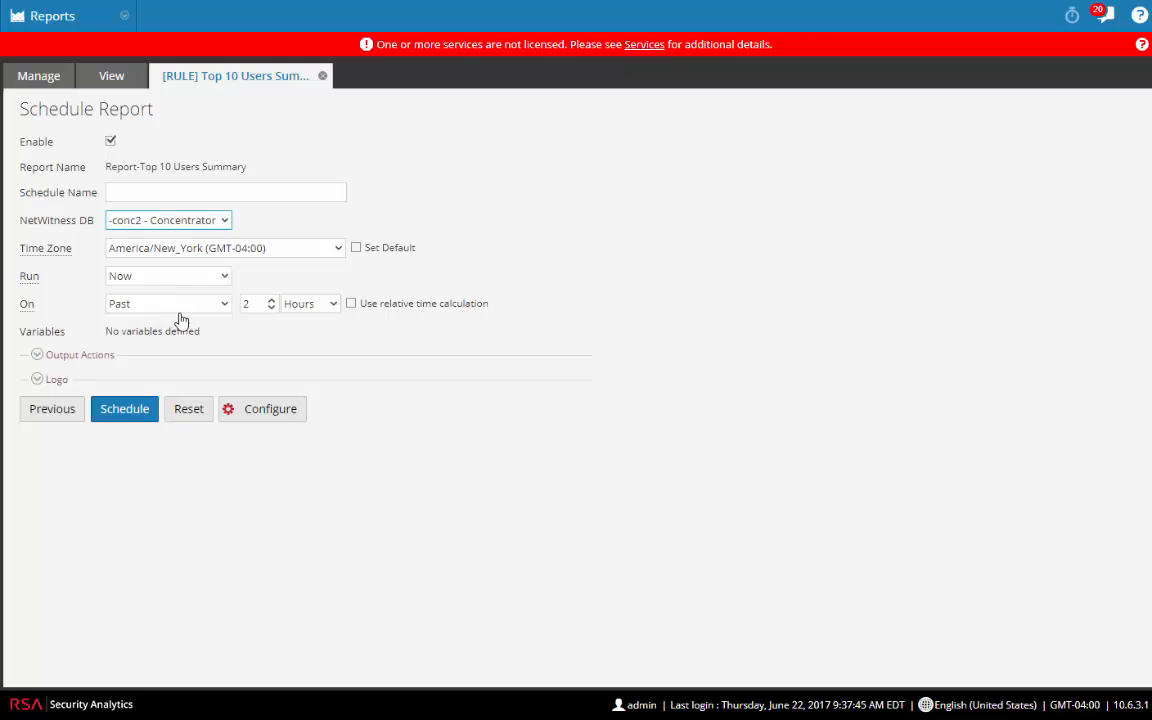
pyautogui.click(143, 190)
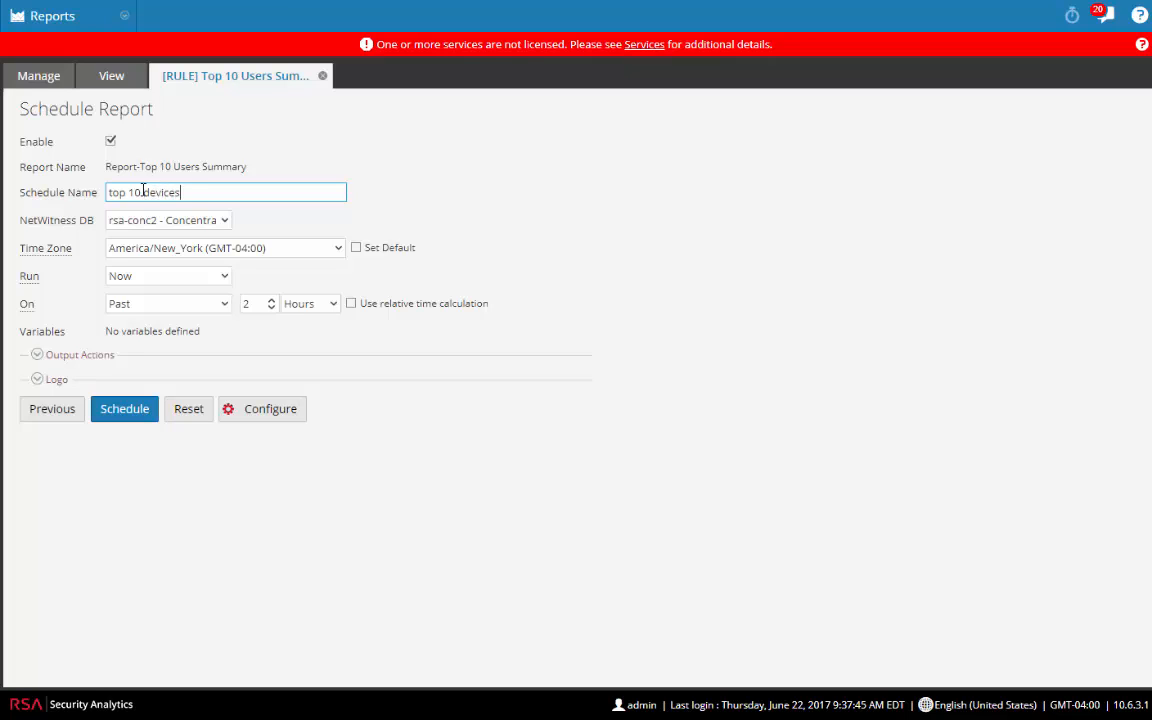
# - Review the schedule's run frequency and time range choices, keep Now and Past 2 Hours, and enable relative time calculation
pyautogui.click(224, 278)
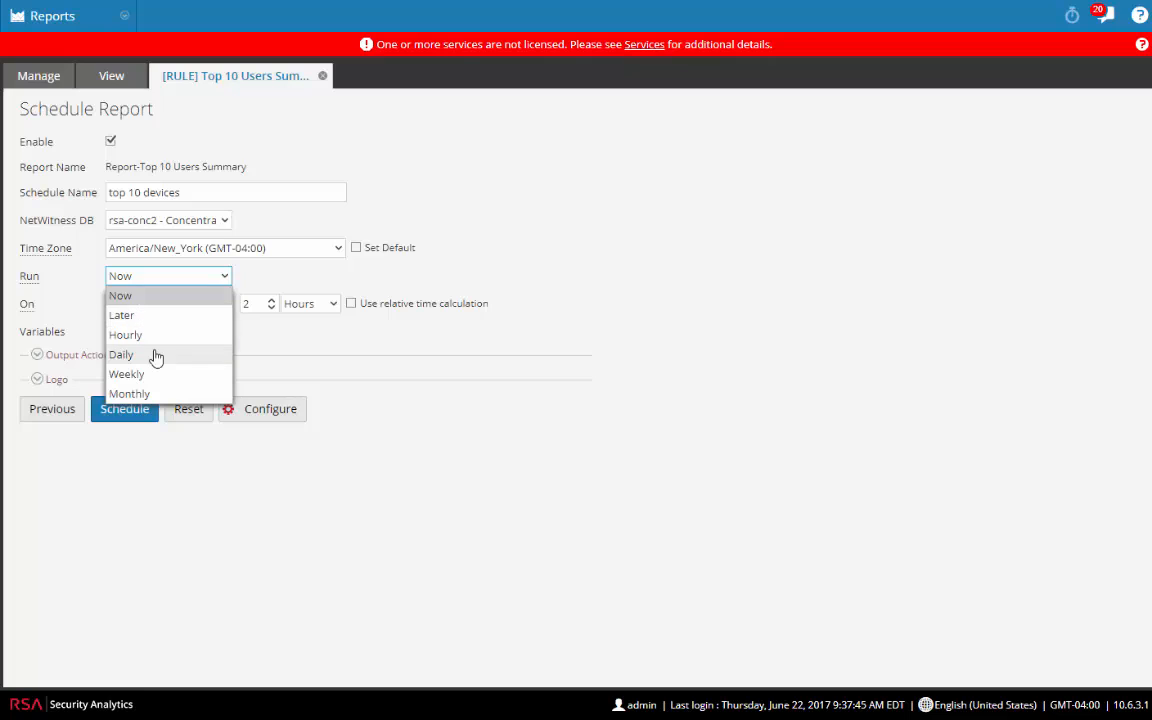
pyautogui.click(345, 448)
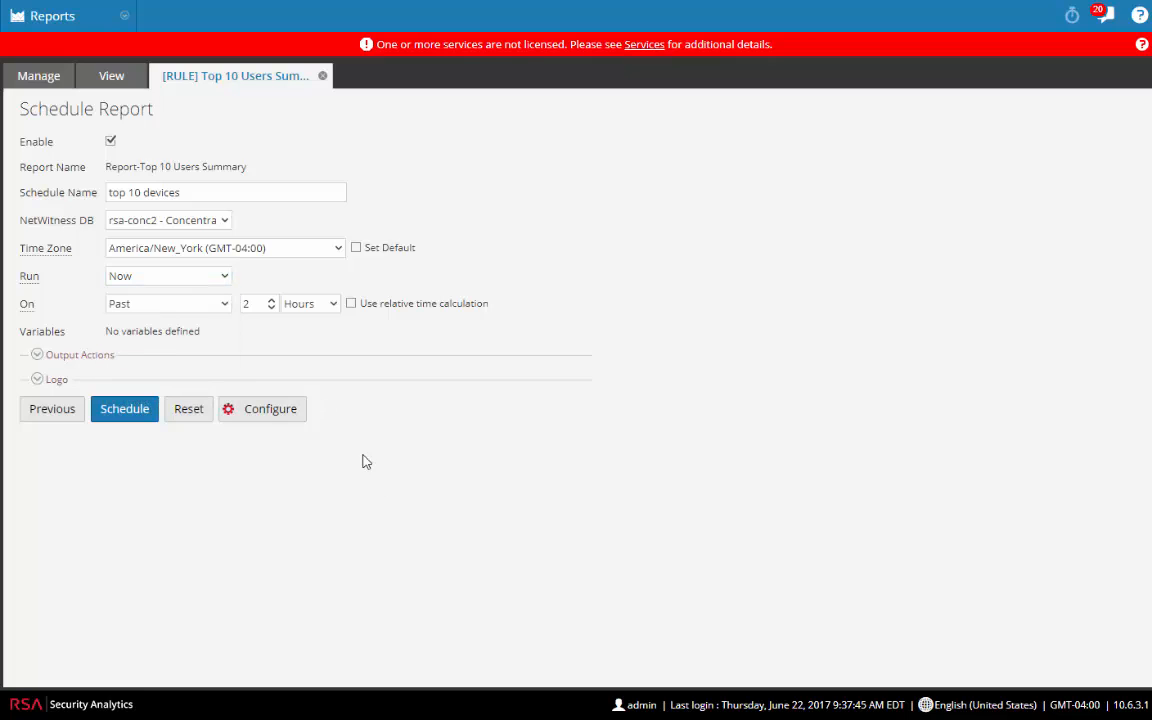
pyautogui.click(226, 306)
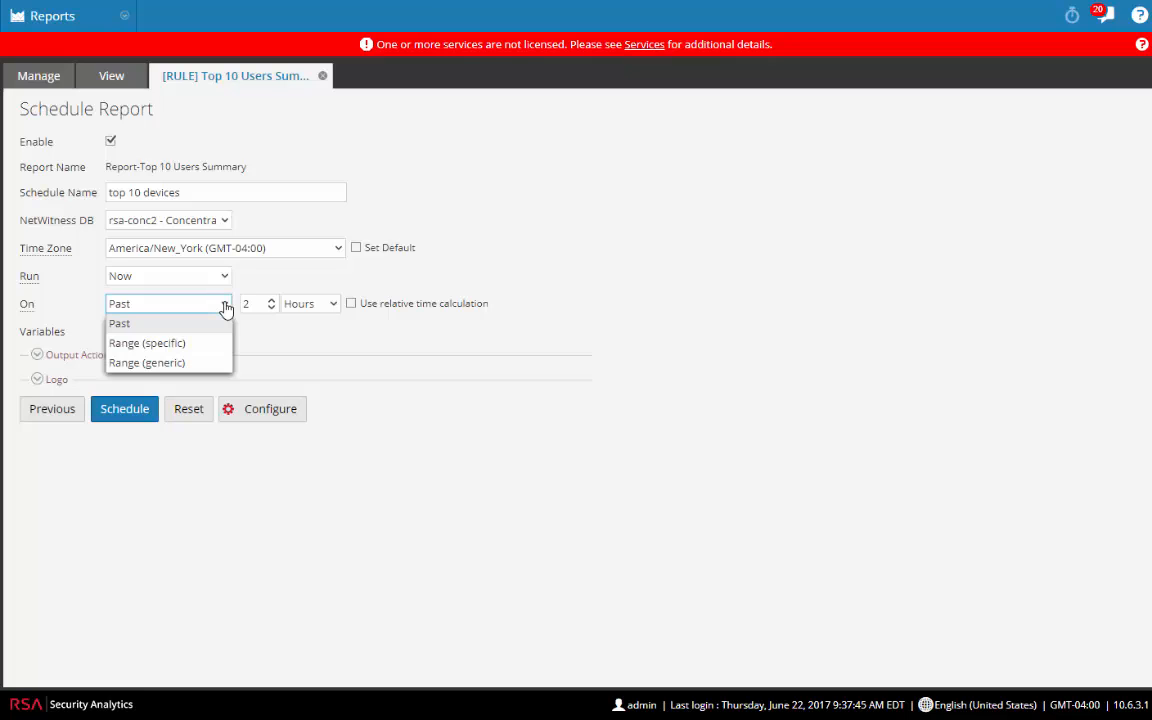
pyautogui.click(315, 341)
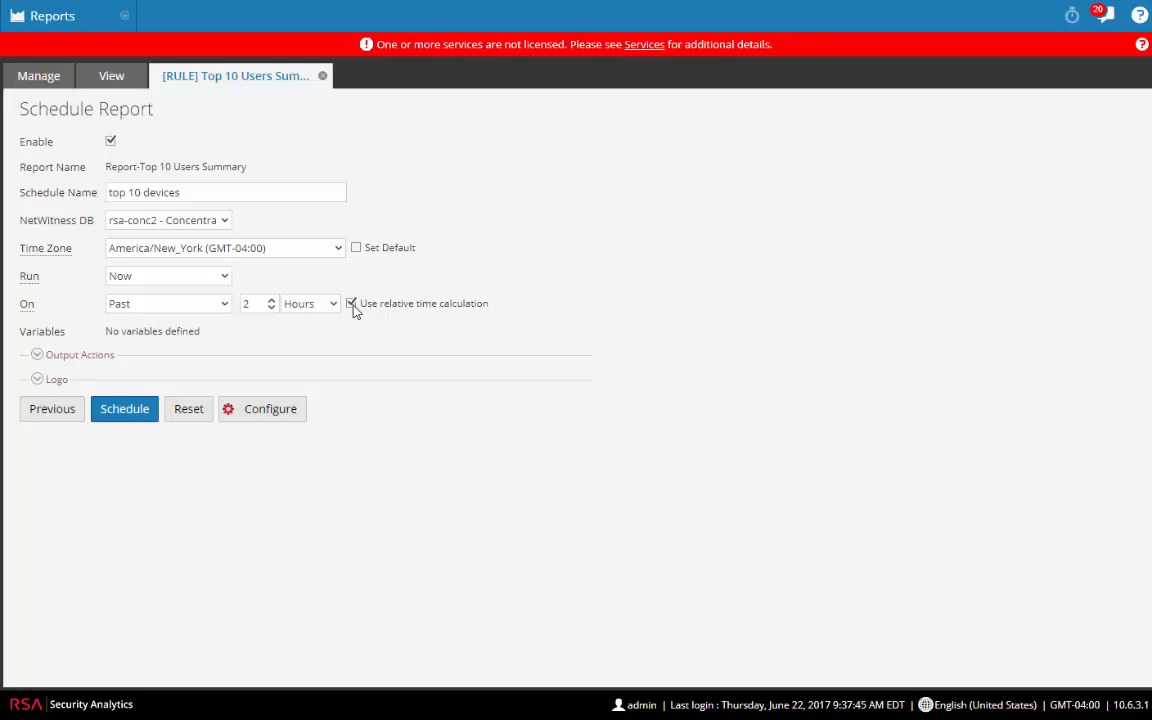
# - Review the schedule's email output and logo options, and submit the schedule
pyautogui.click(37, 355)
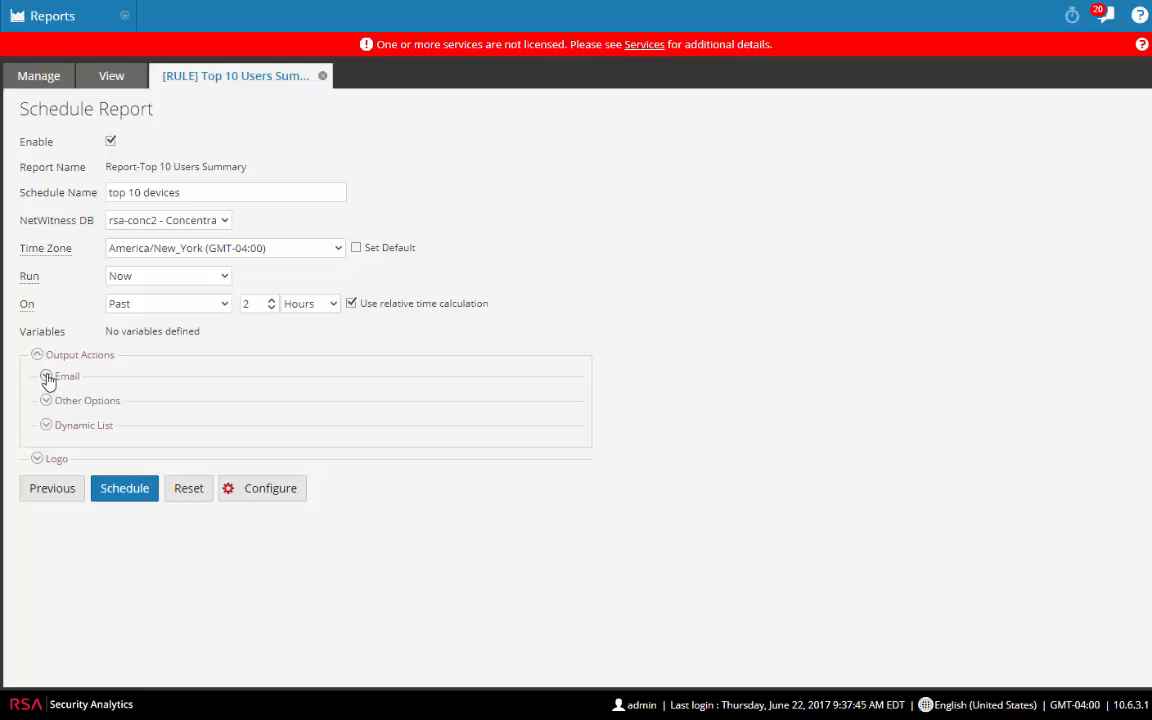
pyautogui.click(46, 377)
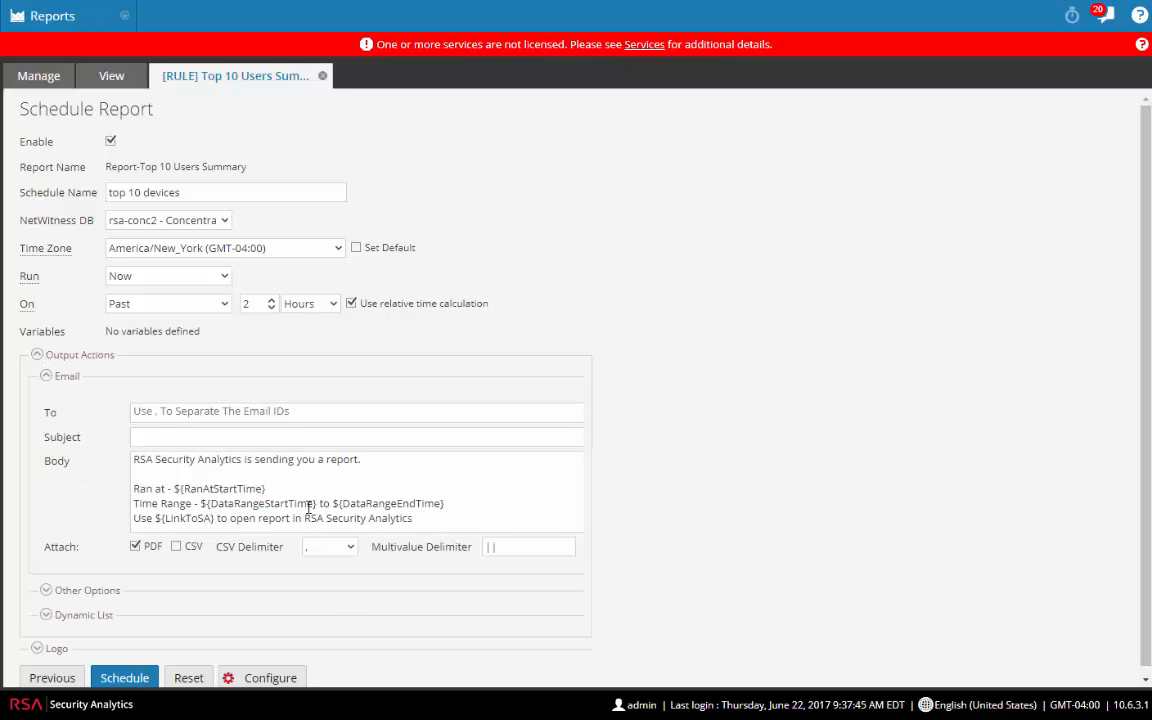
pyautogui.click(37, 356)
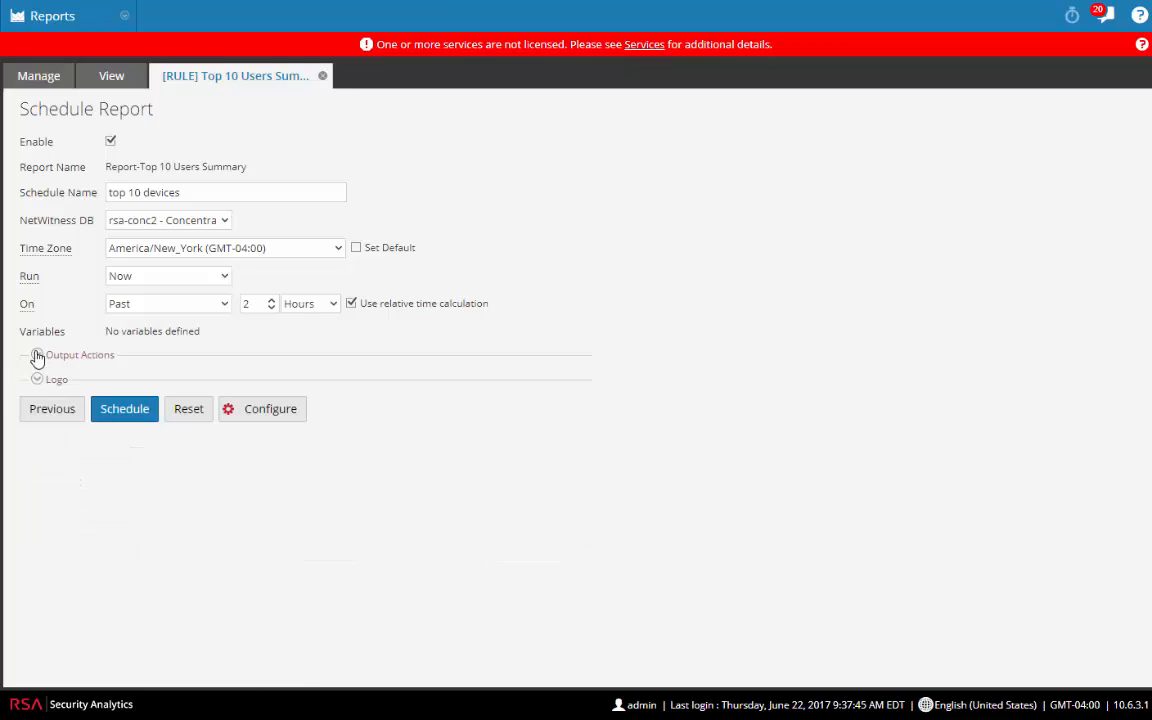
pyautogui.click(37, 379)
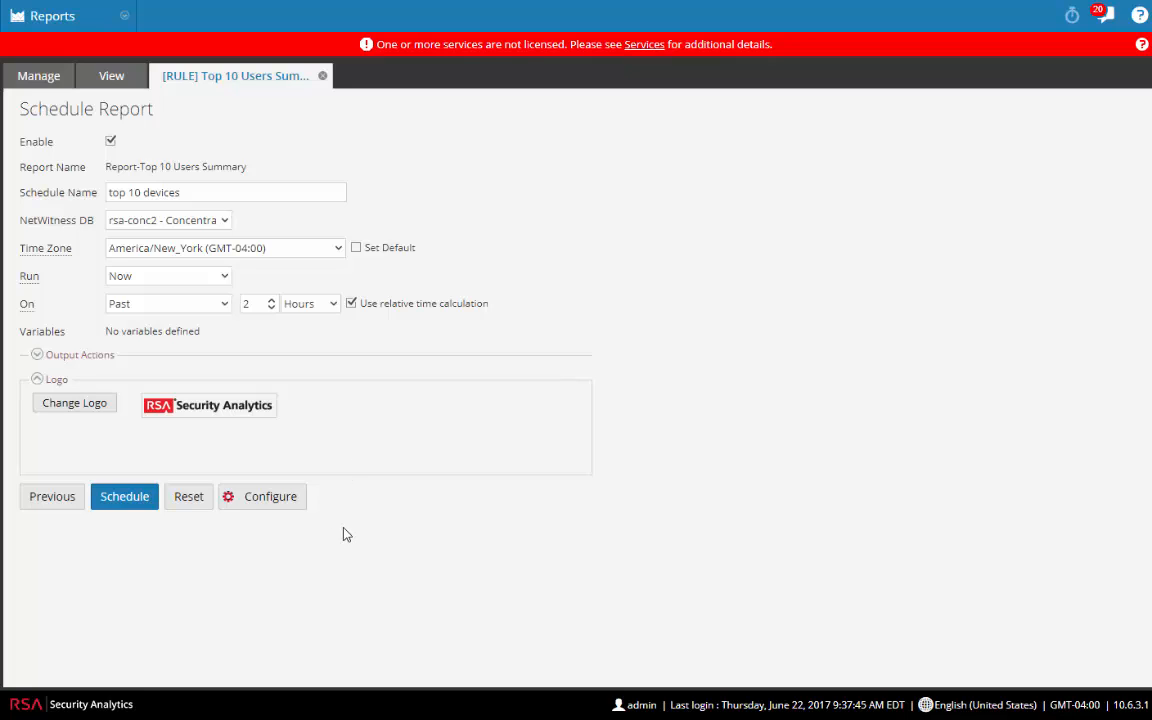
pyautogui.click(120, 498)
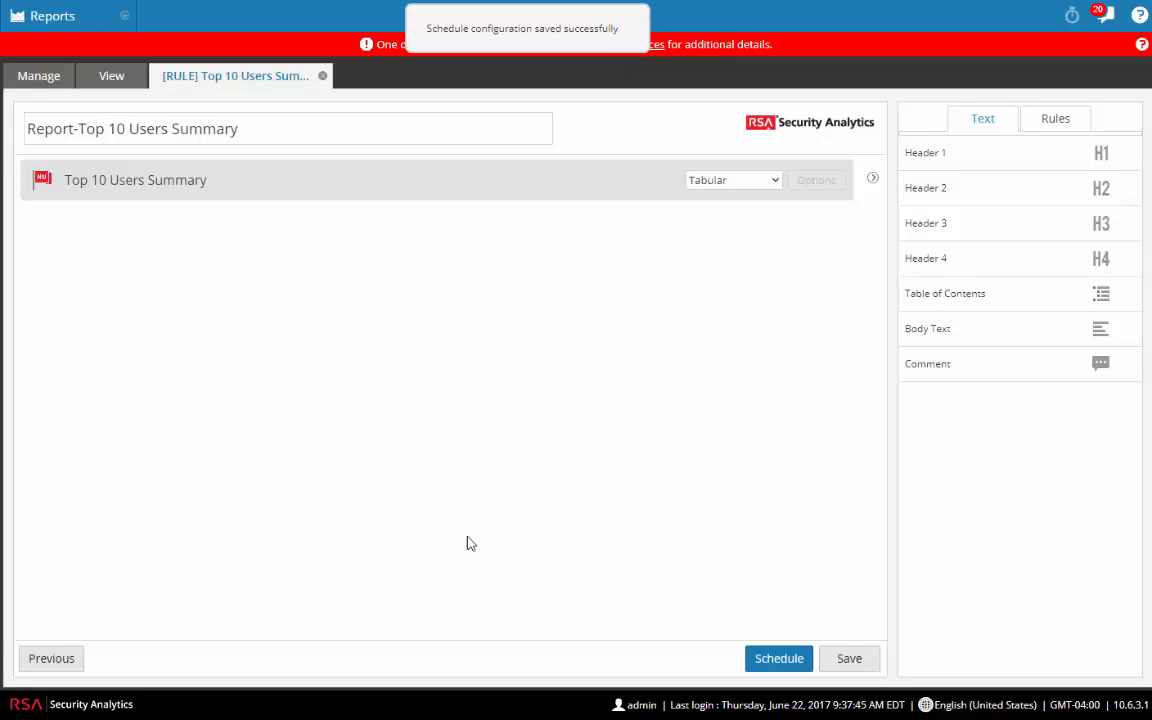
# - Close the Top 10 Users Summary rule and add a report group named POC
pyautogui.click(322, 76)
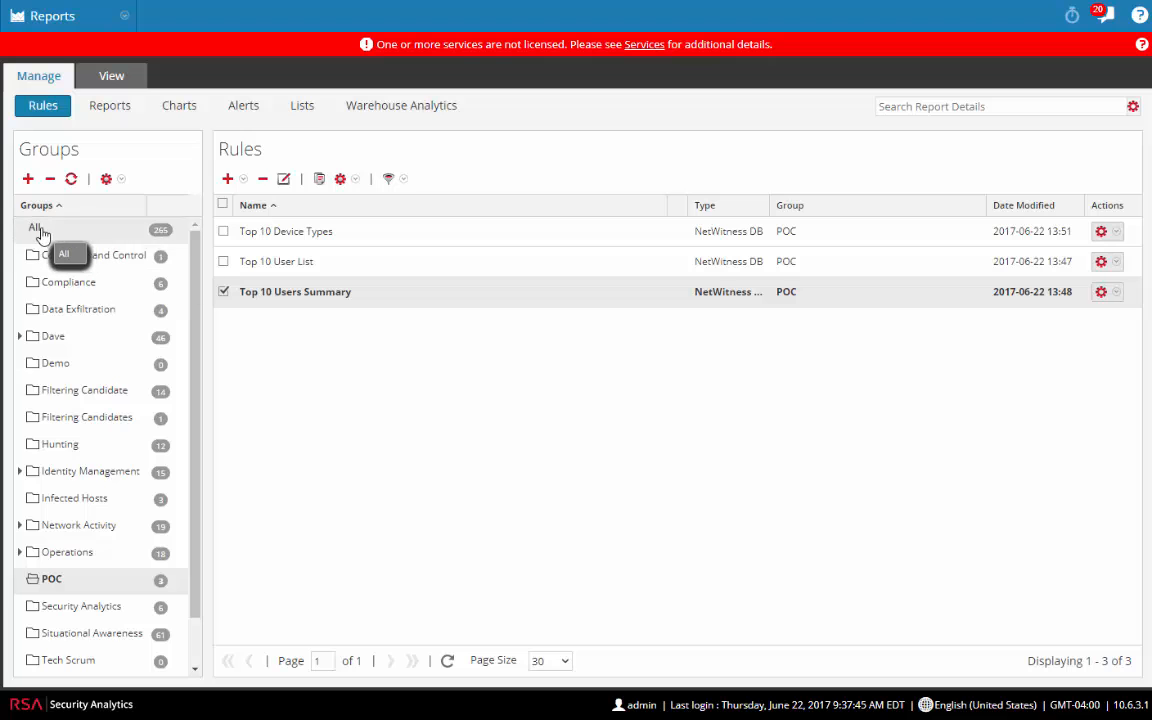
pyautogui.click(110, 106)
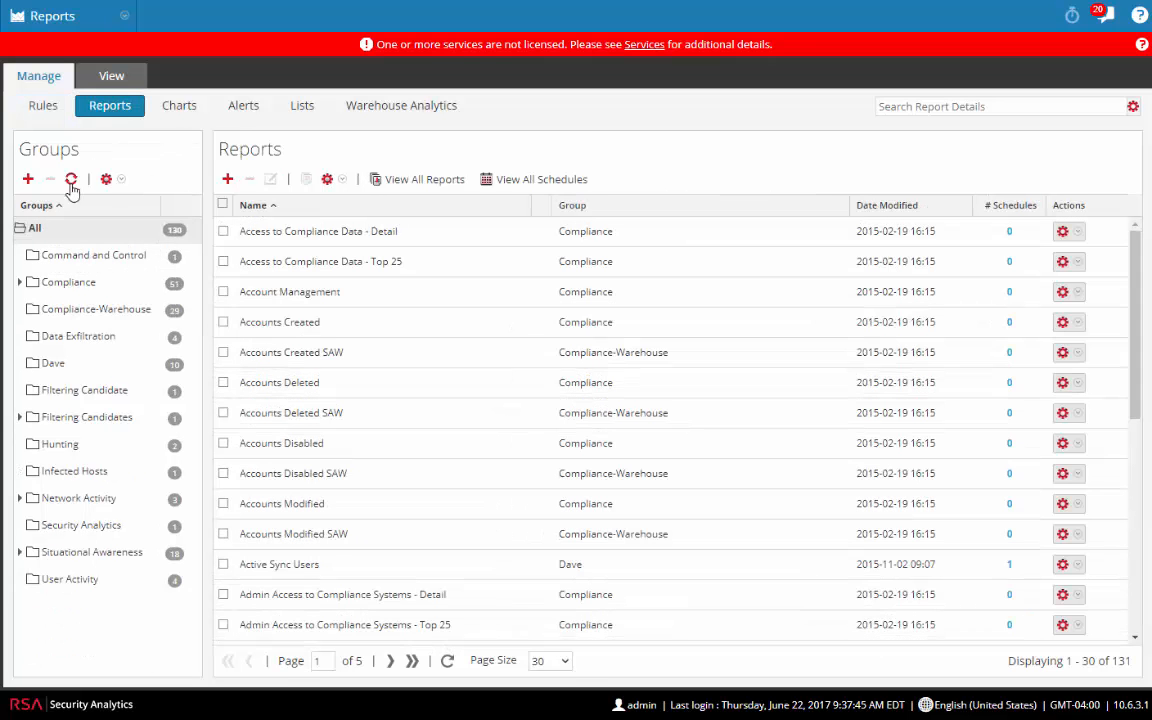
pyautogui.click(28, 180)
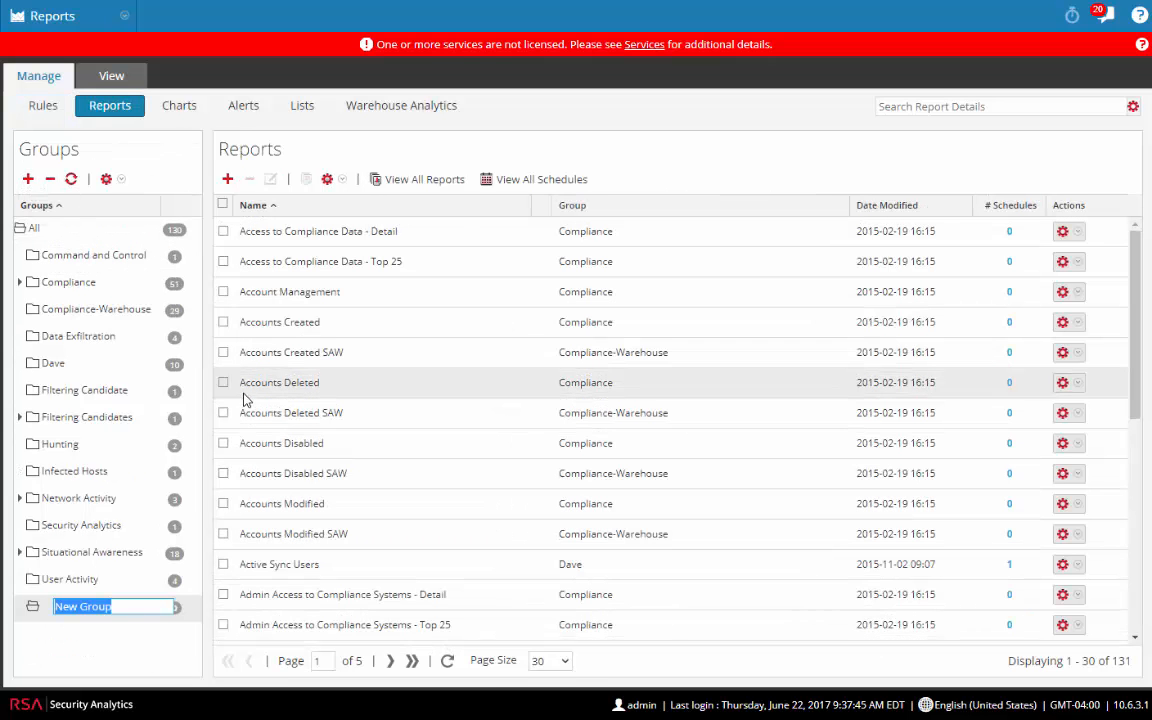
pyautogui.write('POC')
pyautogui.press('Return')
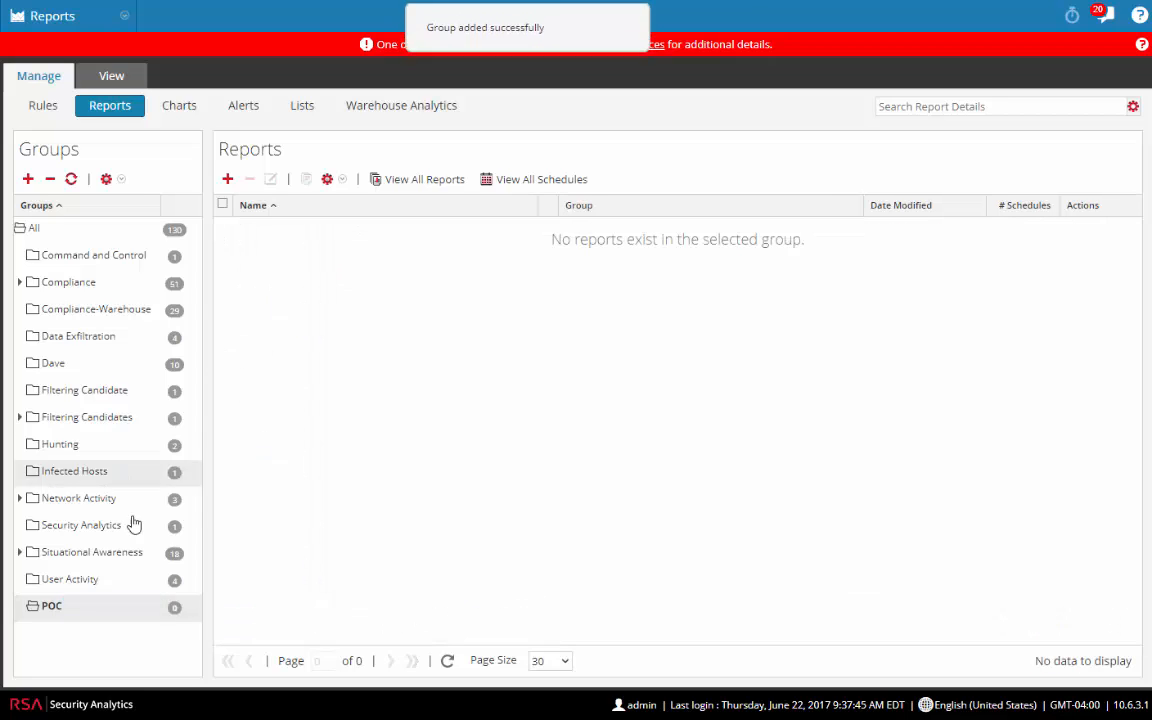
# - Create a new report in the POC group and name it Daily Operations Report
pyautogui.click(228, 179)
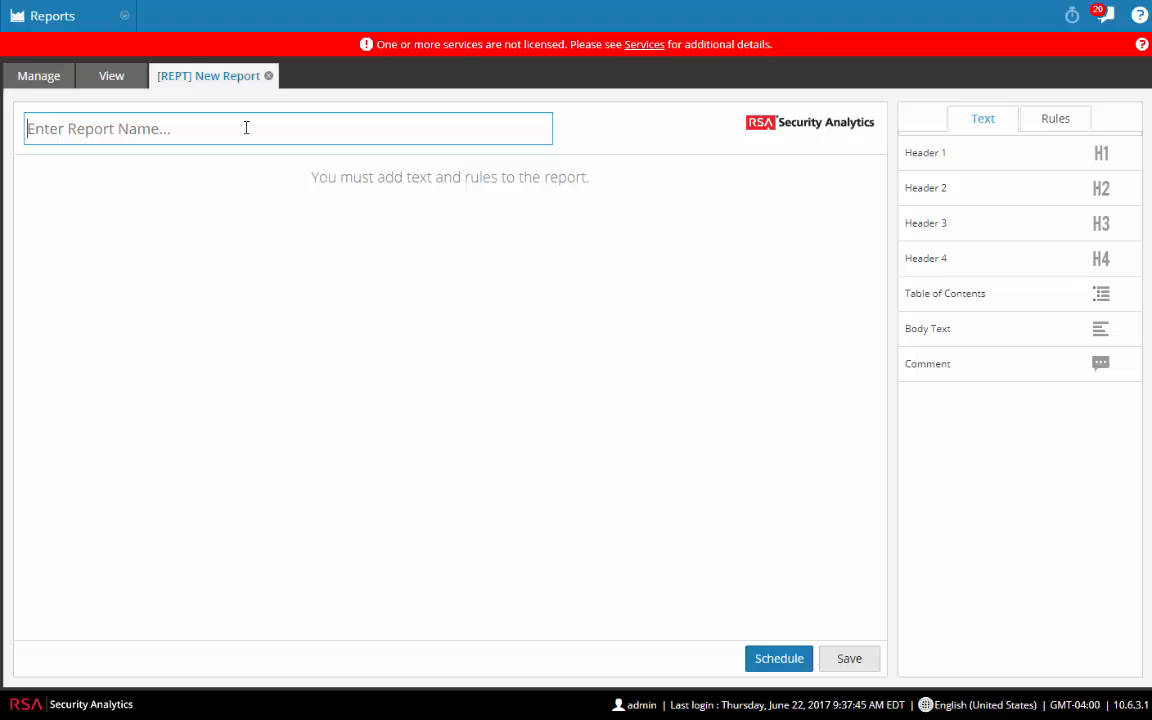
pyautogui.write('Daily Operations Report')
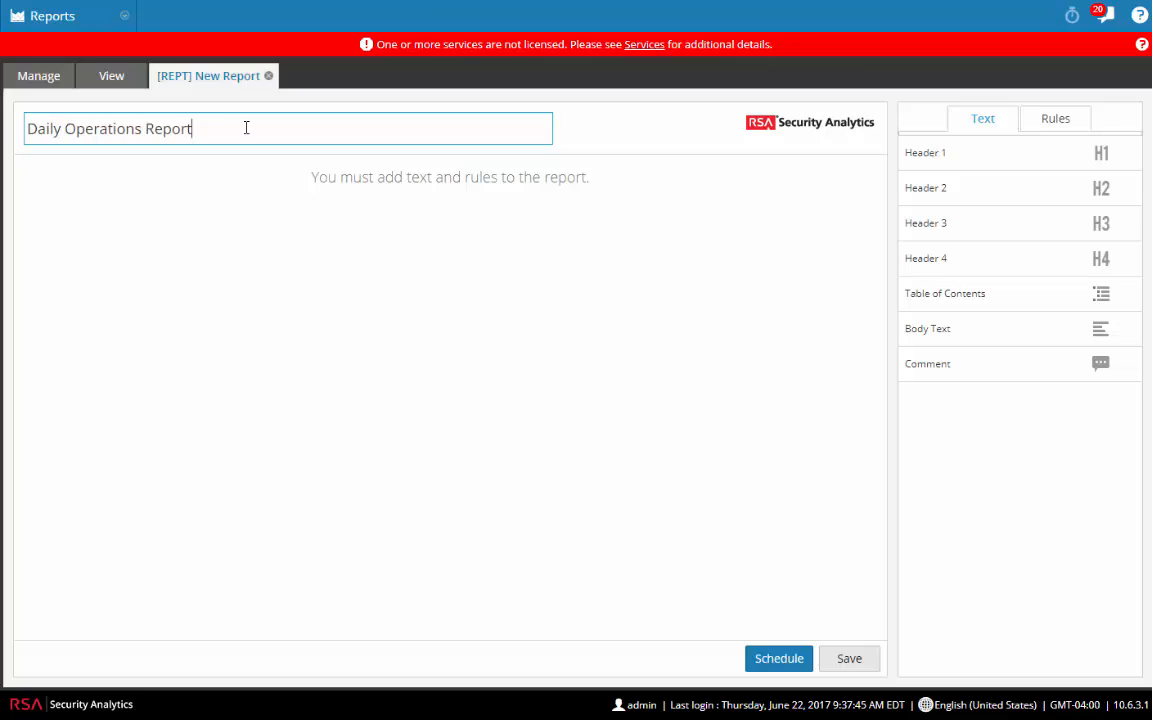
pyautogui.click(436, 229)
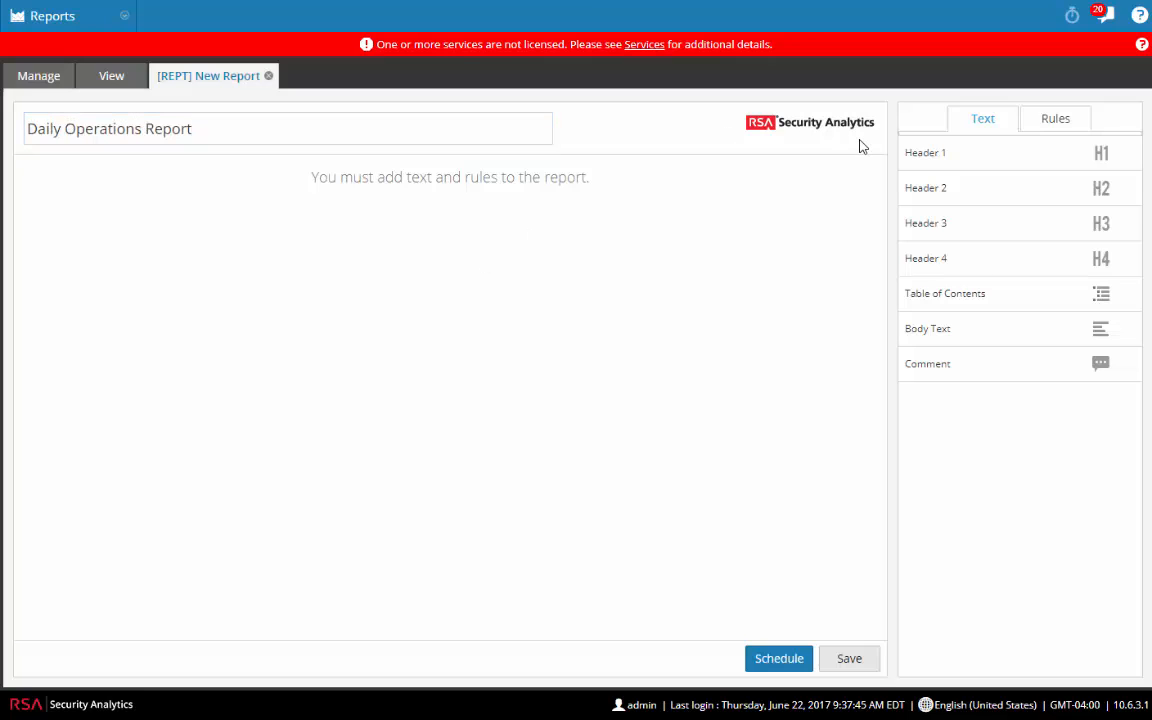
# - Add the POC rules Top 10 Device Types, Top 10 User List and Top 10 Users Summary to the report, in that order
pyautogui.click(1065, 120)
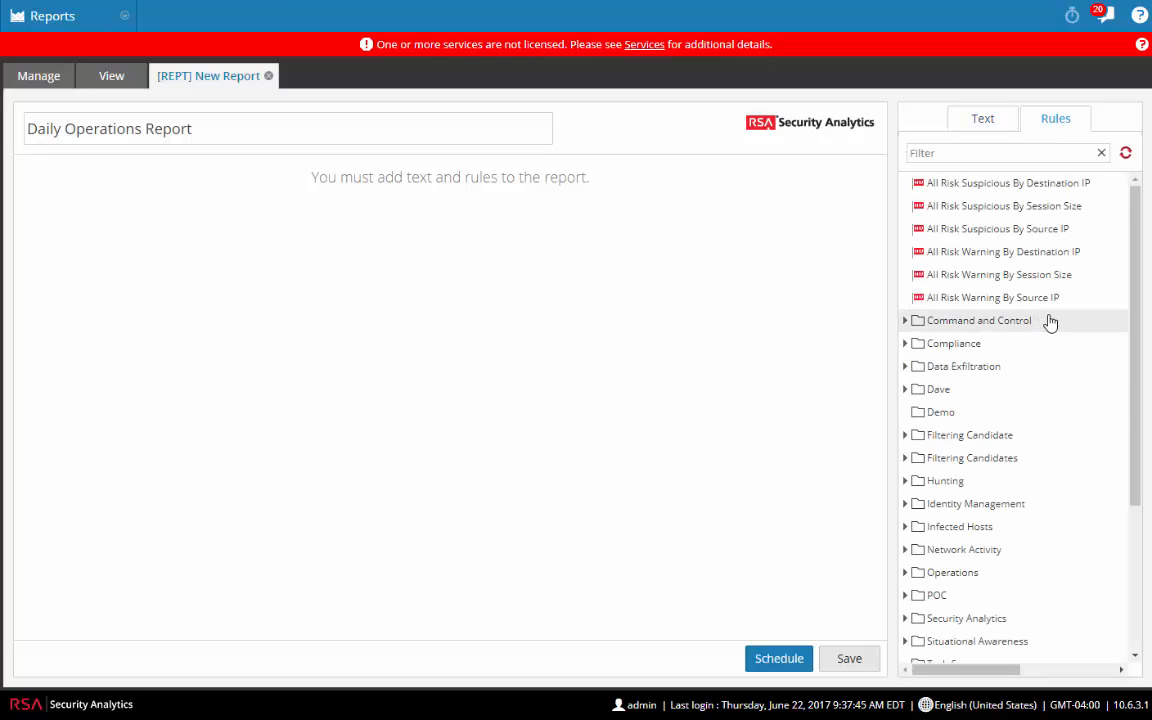
pyautogui.click(906, 596)
pyautogui.scroll(-3, 985, 560)
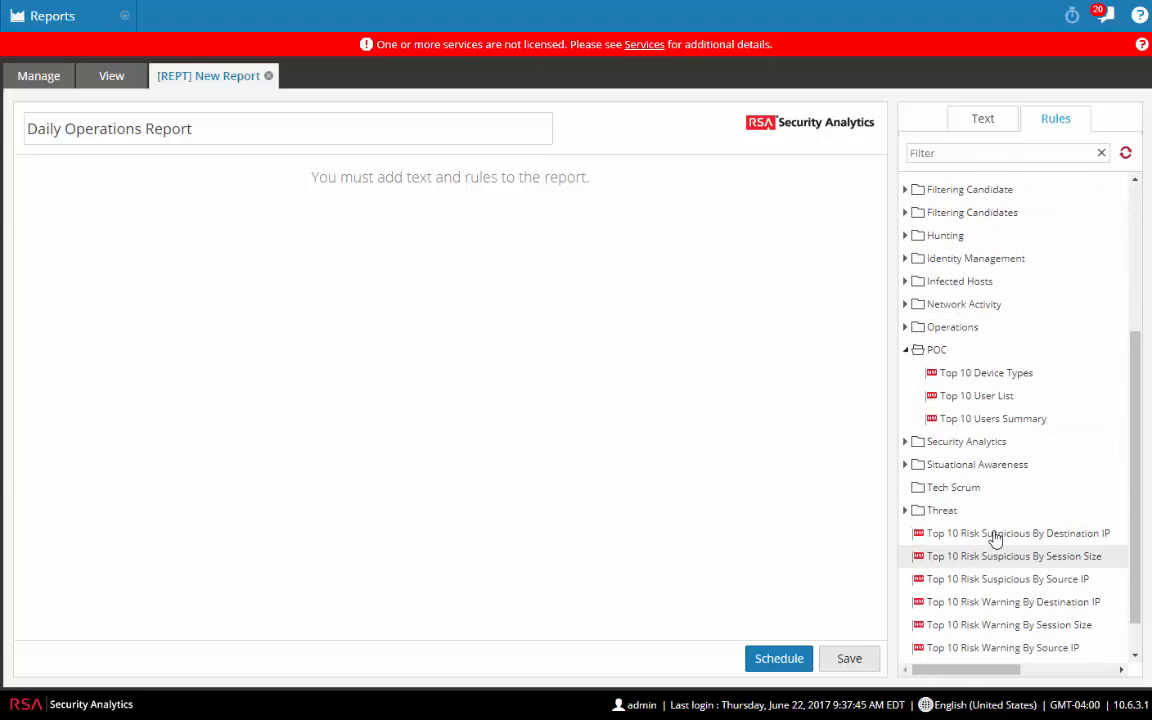
pyautogui.moveTo(966, 383); pyautogui.dragTo(730, 376)
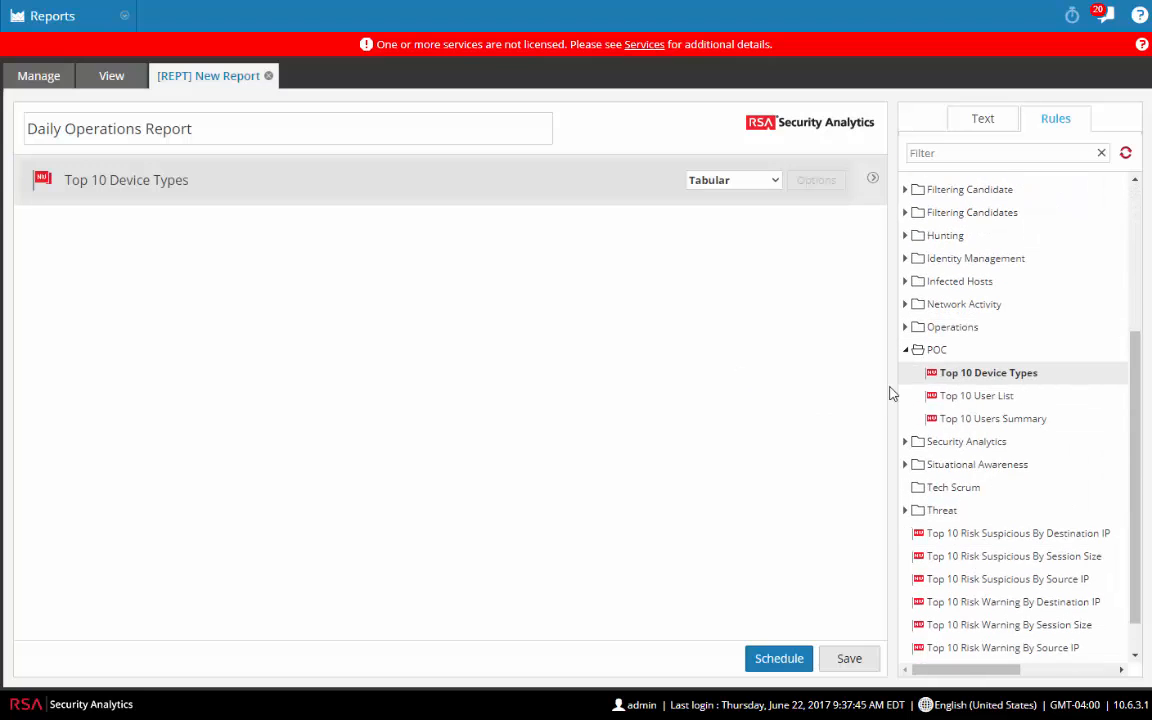
pyautogui.moveTo(954, 400); pyautogui.dragTo(771, 398)
pyautogui.moveTo(964, 428); pyautogui.dragTo(535, 404)
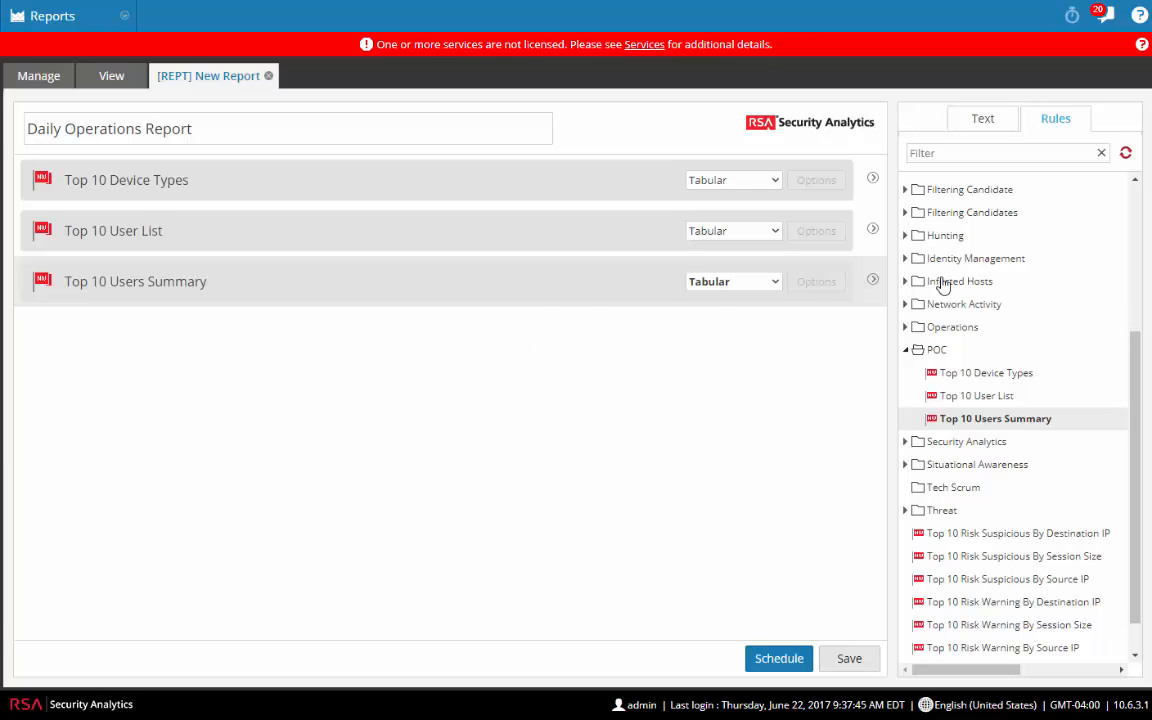
# - Insert a Header 1 above the report's rules and change its text to "Operations Reports"
pyautogui.click(983, 120)
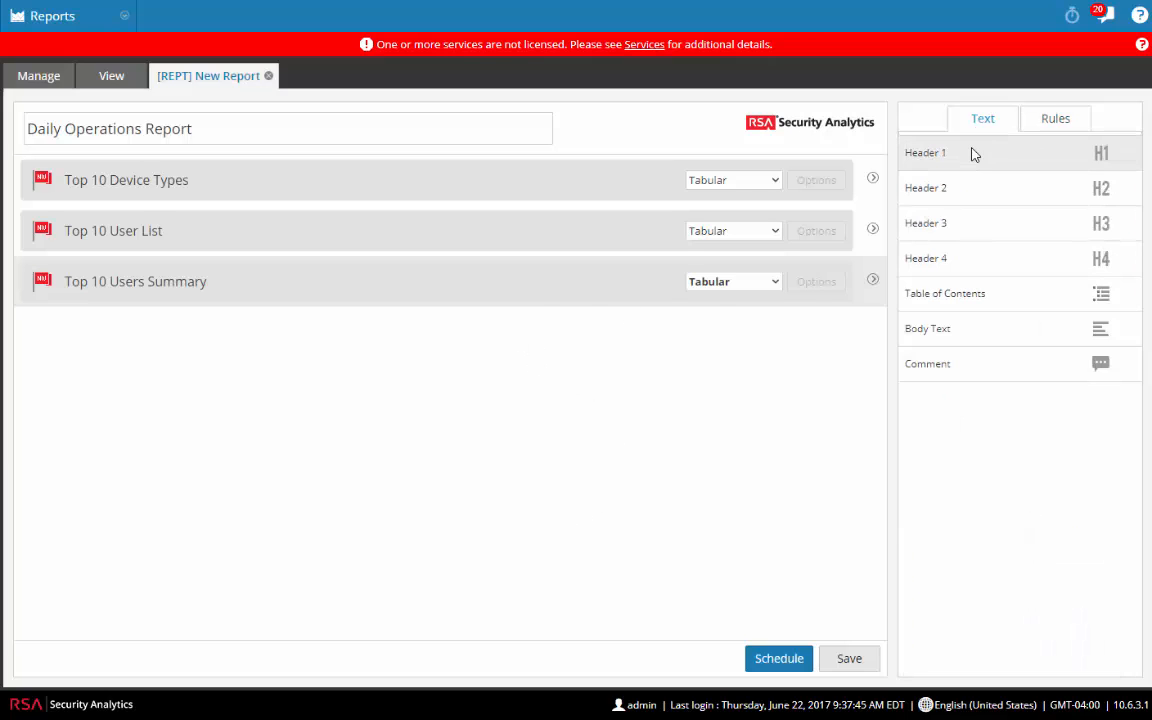
pyautogui.moveTo(972, 154); pyautogui.dragTo(741, 163)
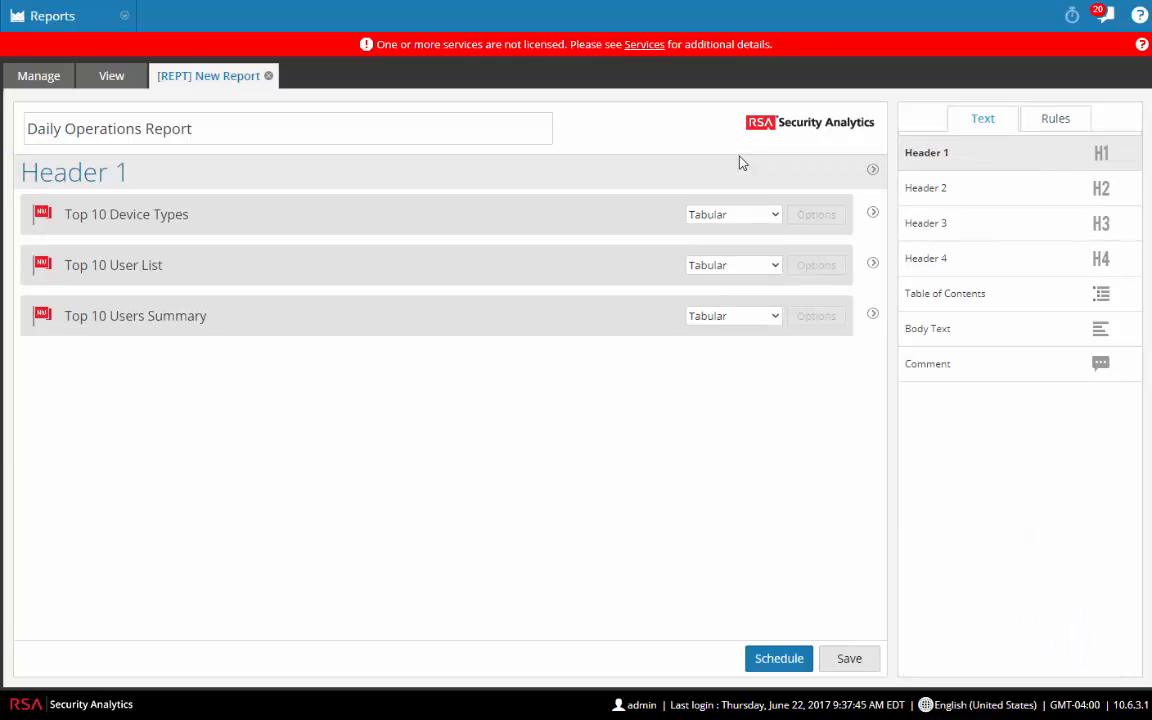
pyautogui.click(147, 175)
pyautogui.press('BackSpace')
pyautogui.press('BackSpace')
pyautogui.press('BackSpace')
pyautogui.press('BackSpace')
pyautogui.press('BackSpace')
pyautogui.press('BackSpace')
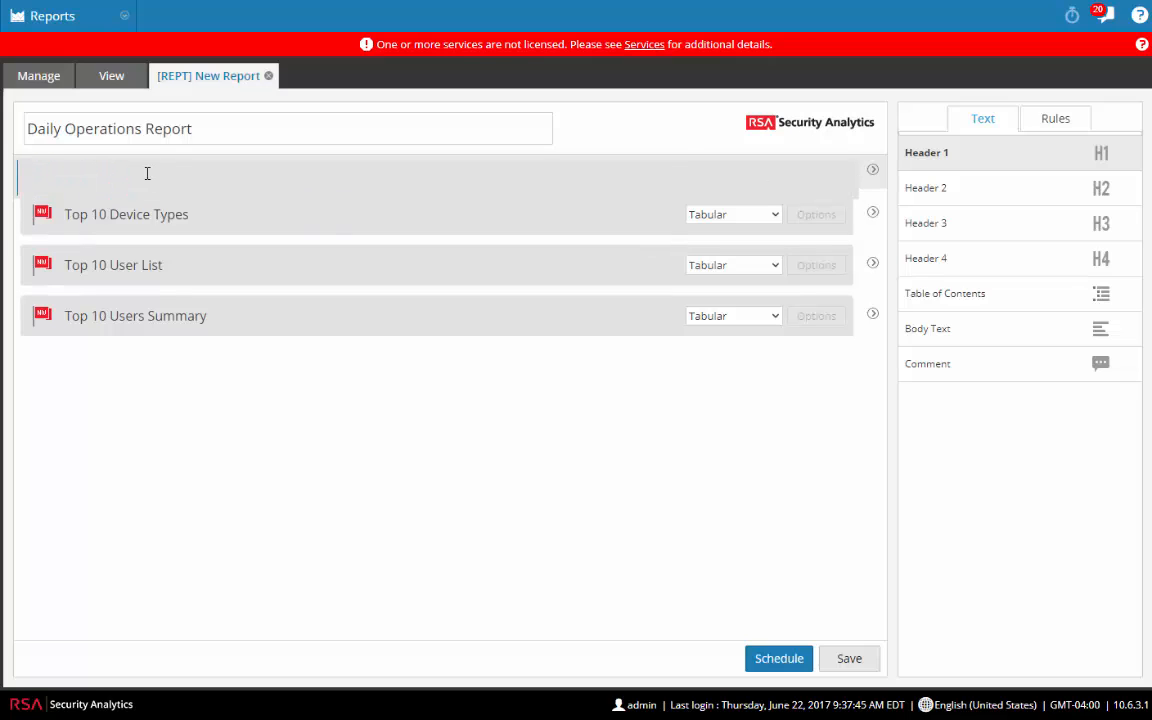
pyautogui.write('Operations Report')
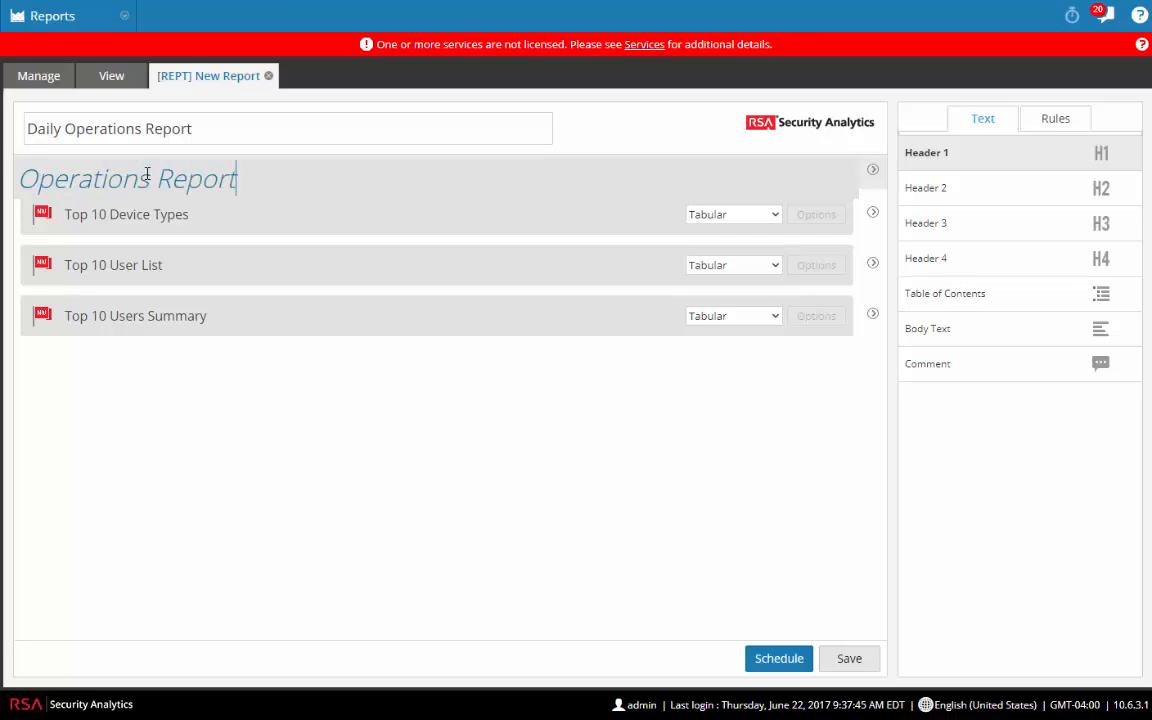
pyautogui.write('s')
pyautogui.click(170, 400)
# - Add a Table of Contents above the main heading and a Header 3 and Comment before Top 10 Users Summary, and save the report
pyautogui.moveTo(962, 300); pyautogui.dragTo(717, 162)
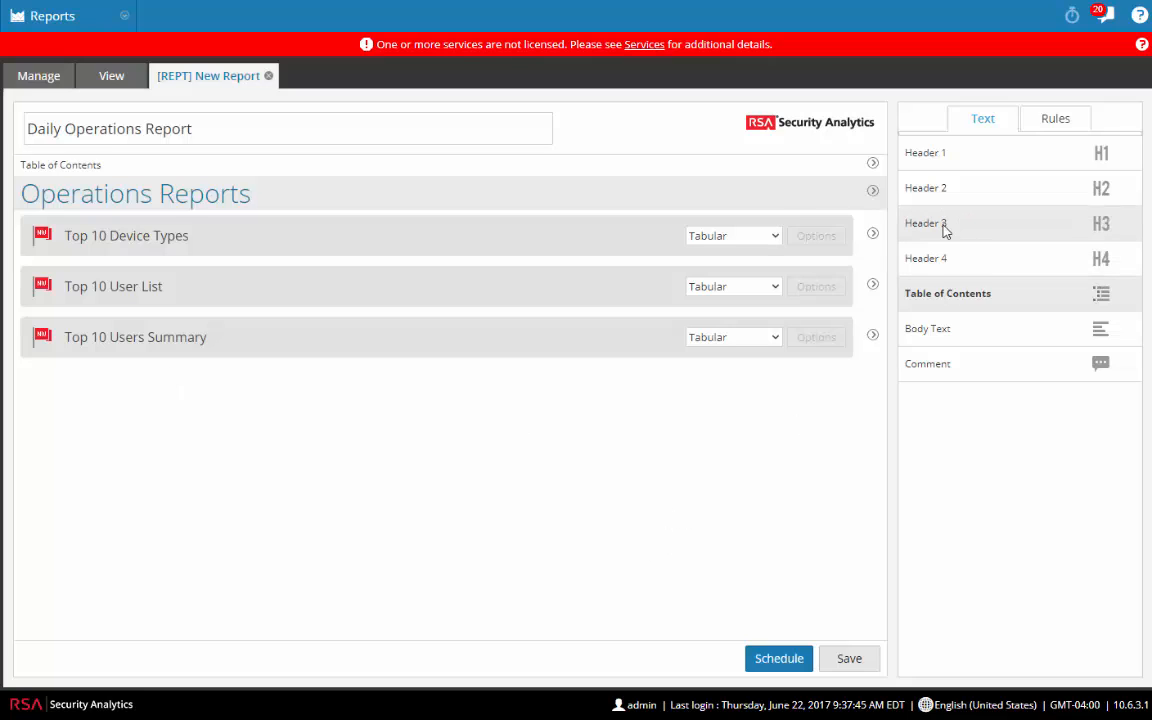
pyautogui.moveTo(944, 226); pyautogui.dragTo(653, 314)
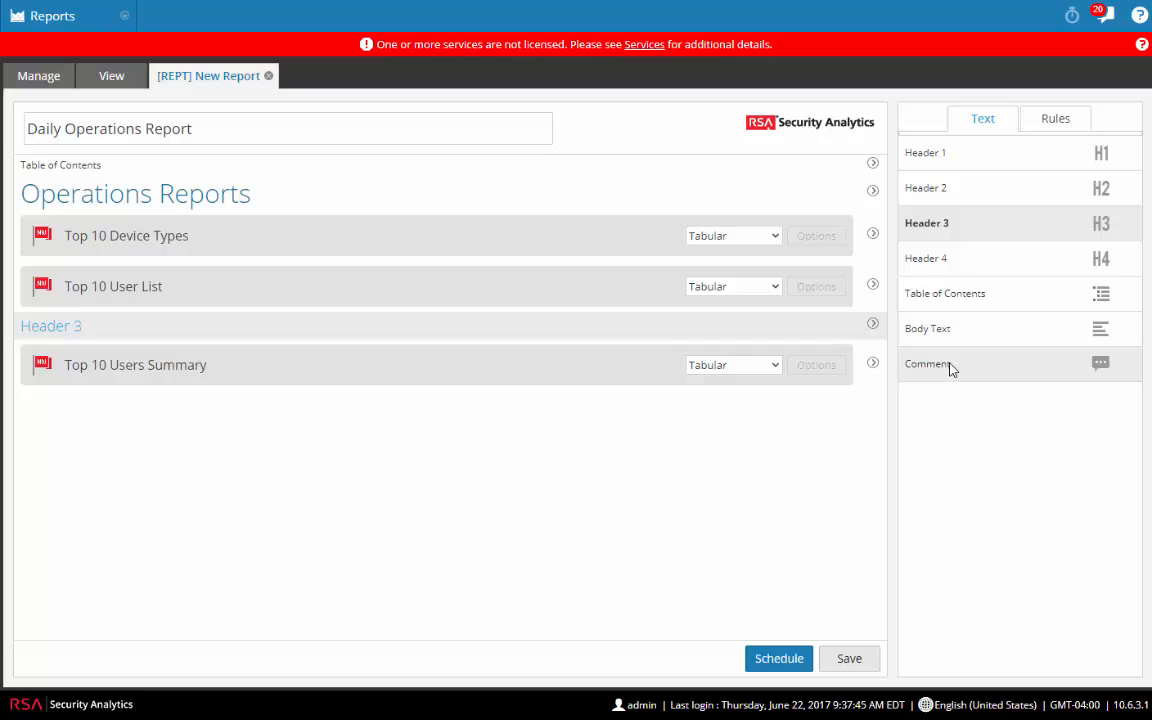
pyautogui.moveTo(951, 367); pyautogui.dragTo(610, 348)
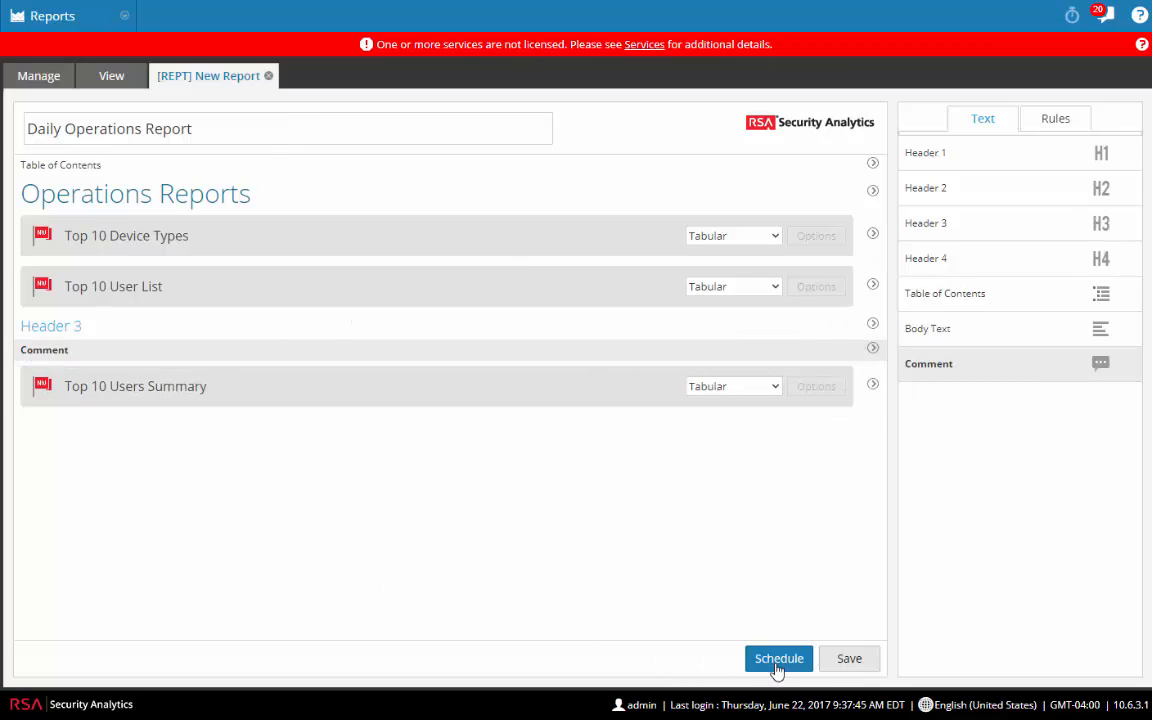
pyautogui.click(849, 662)
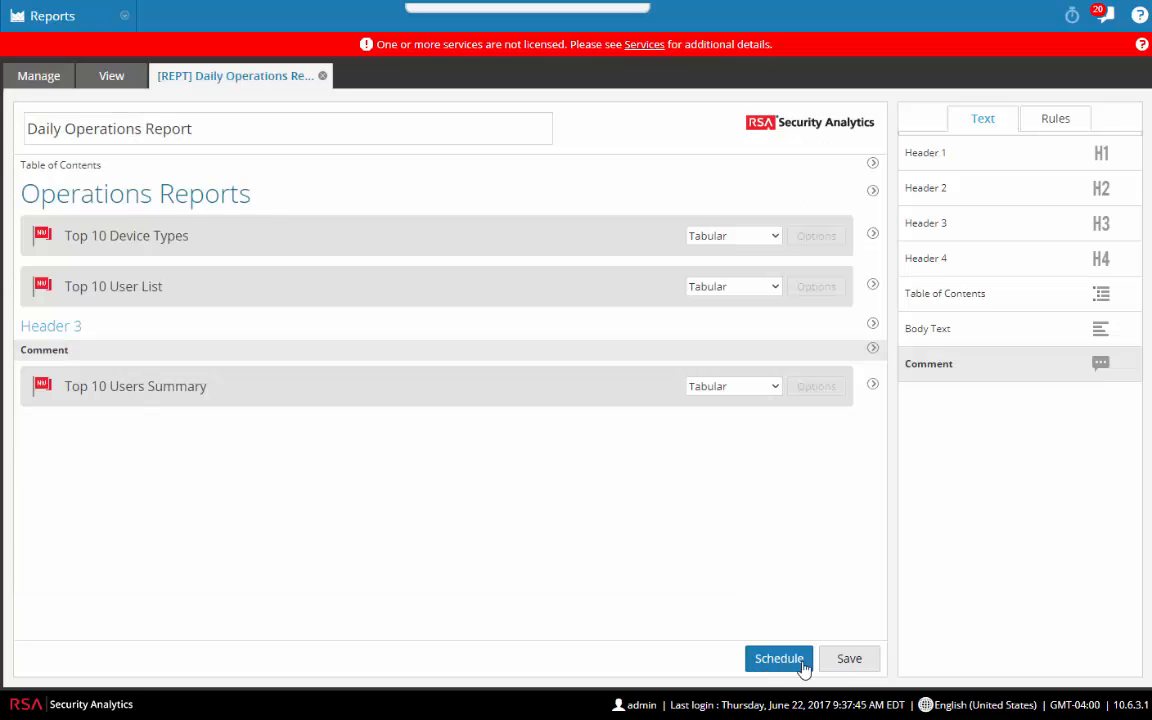
# - Schedule the report to run now as Test2 on rsa-conc2 - Concentrator with relative time calculation, and close the report
pyautogui.click(787, 664)
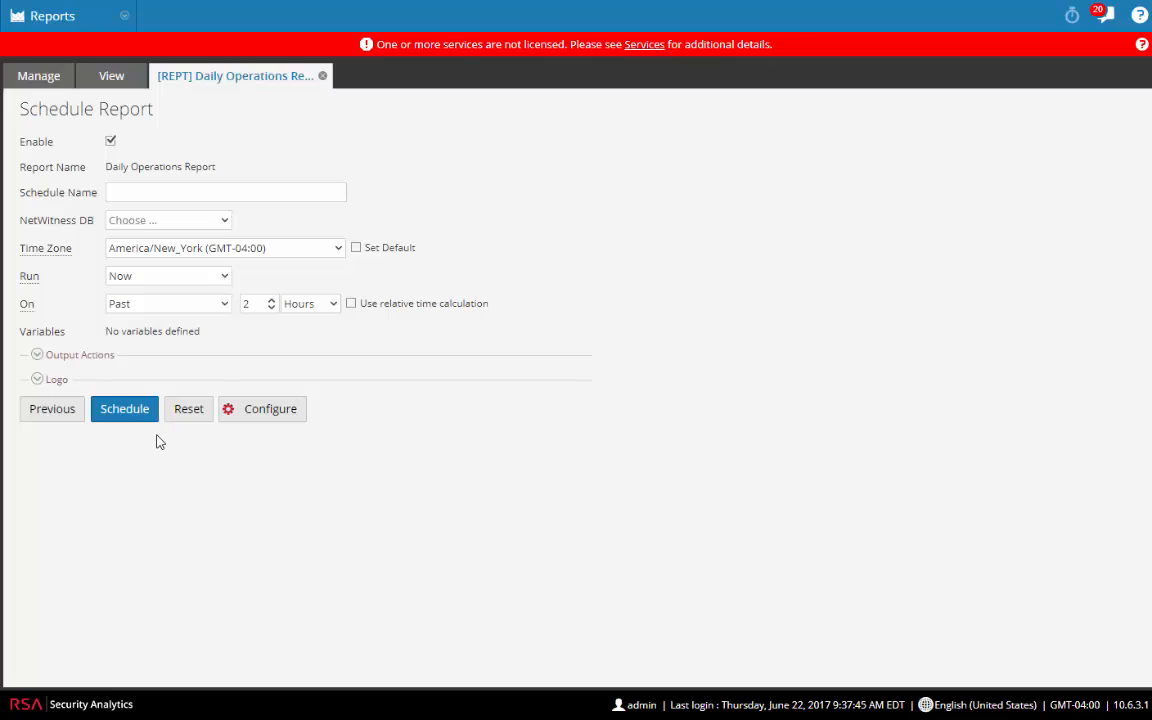
pyautogui.click(131, 192)
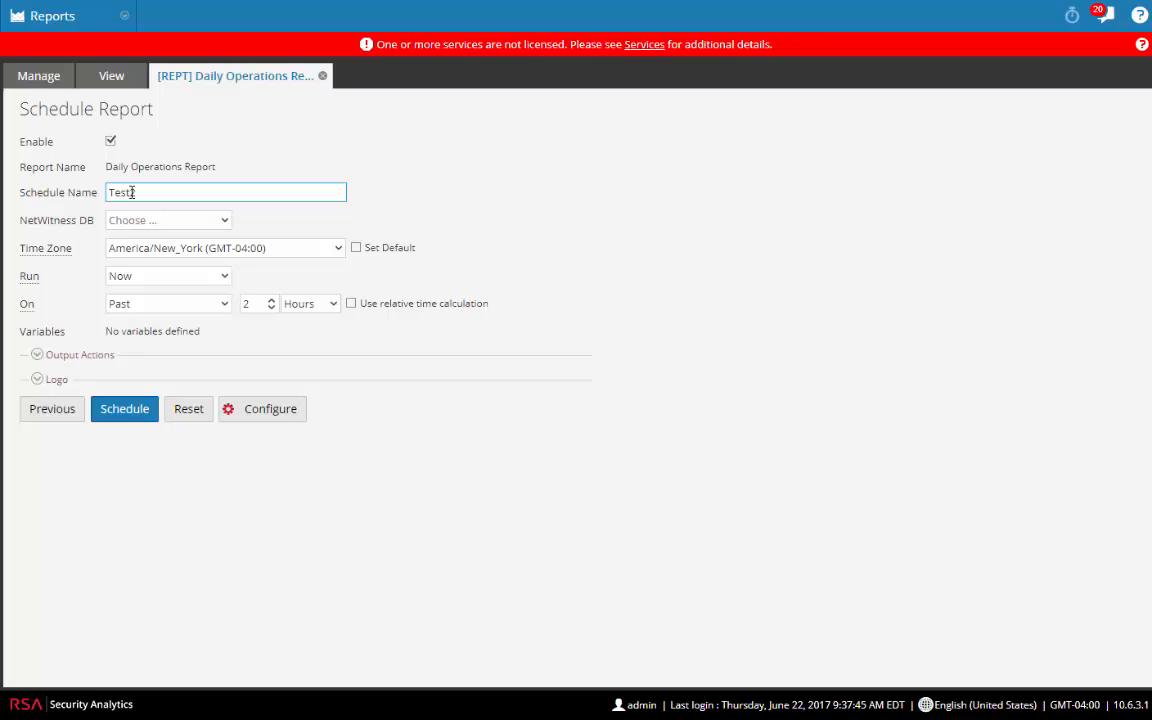
pyautogui.press('Tab')
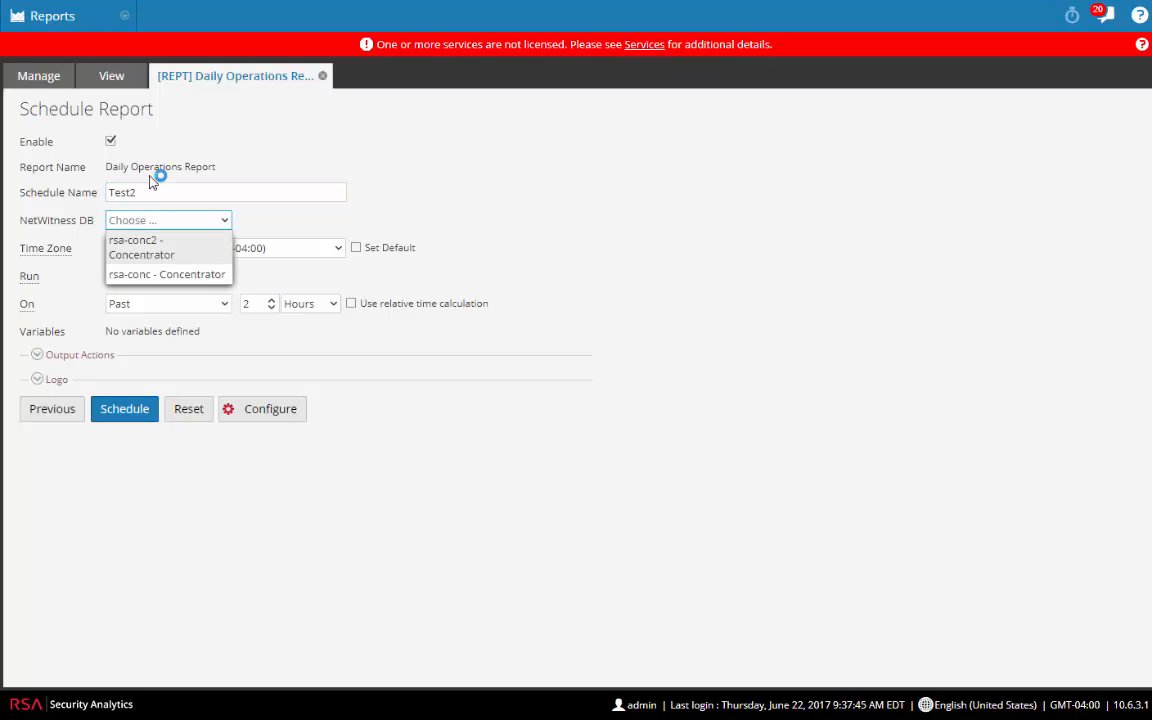
pyautogui.click(135, 248)
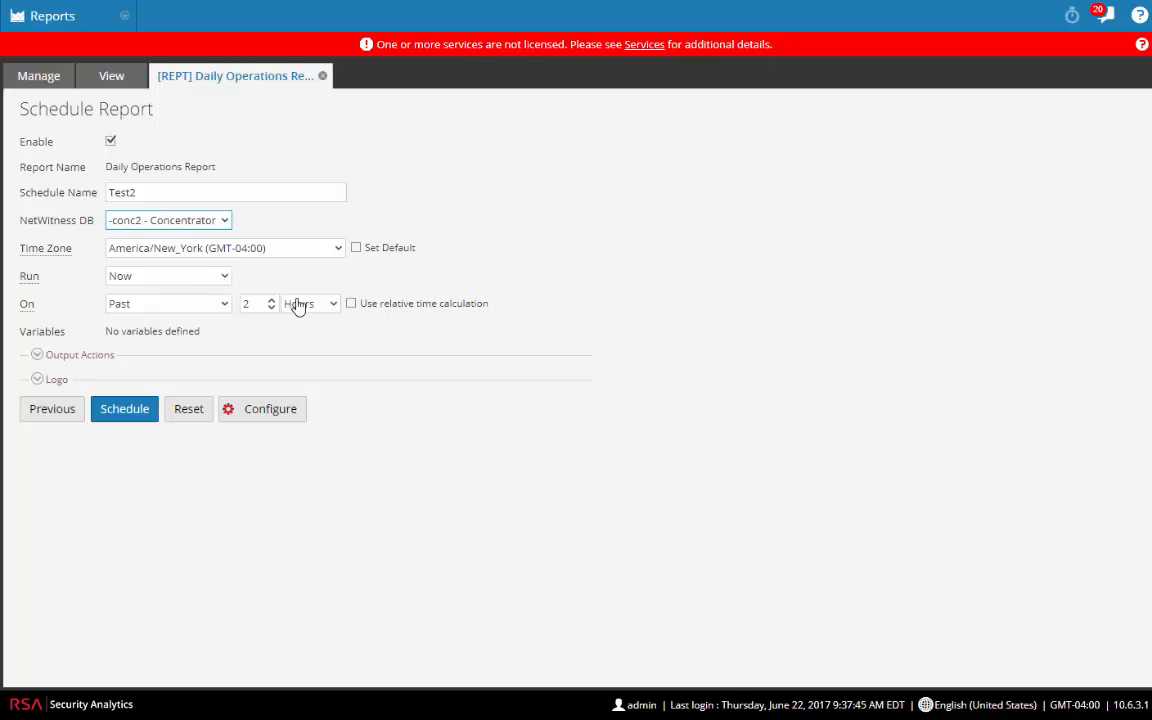
pyautogui.click(351, 304)
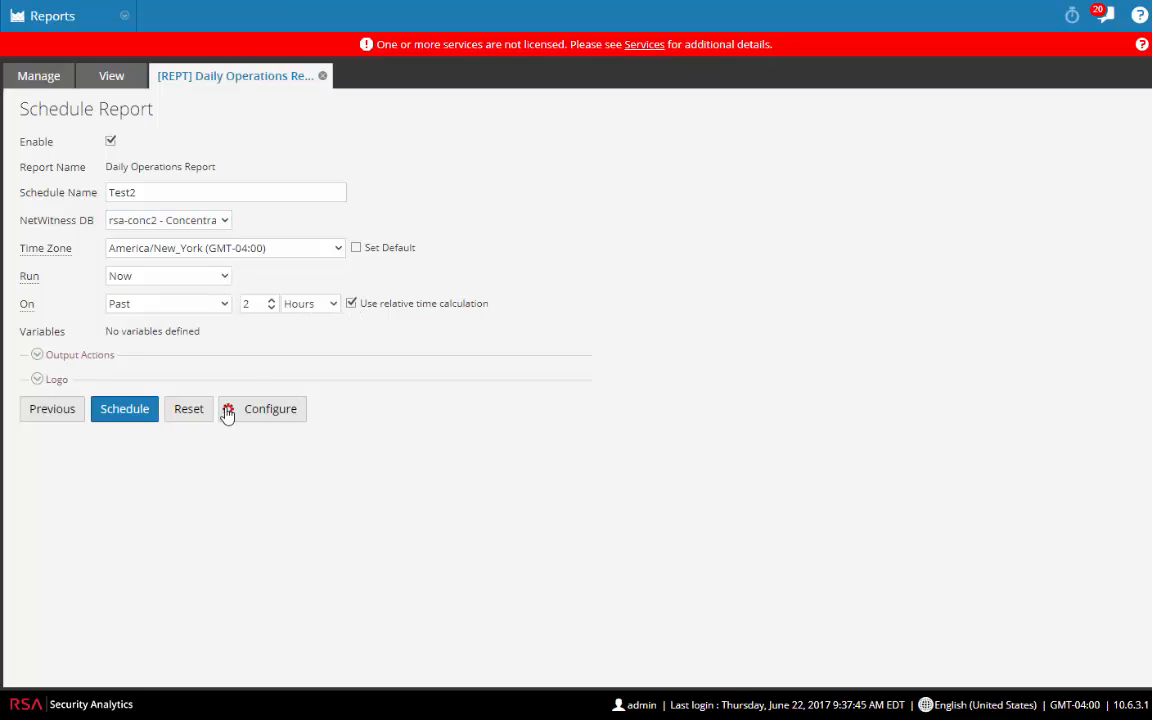
pyautogui.click(126, 409)
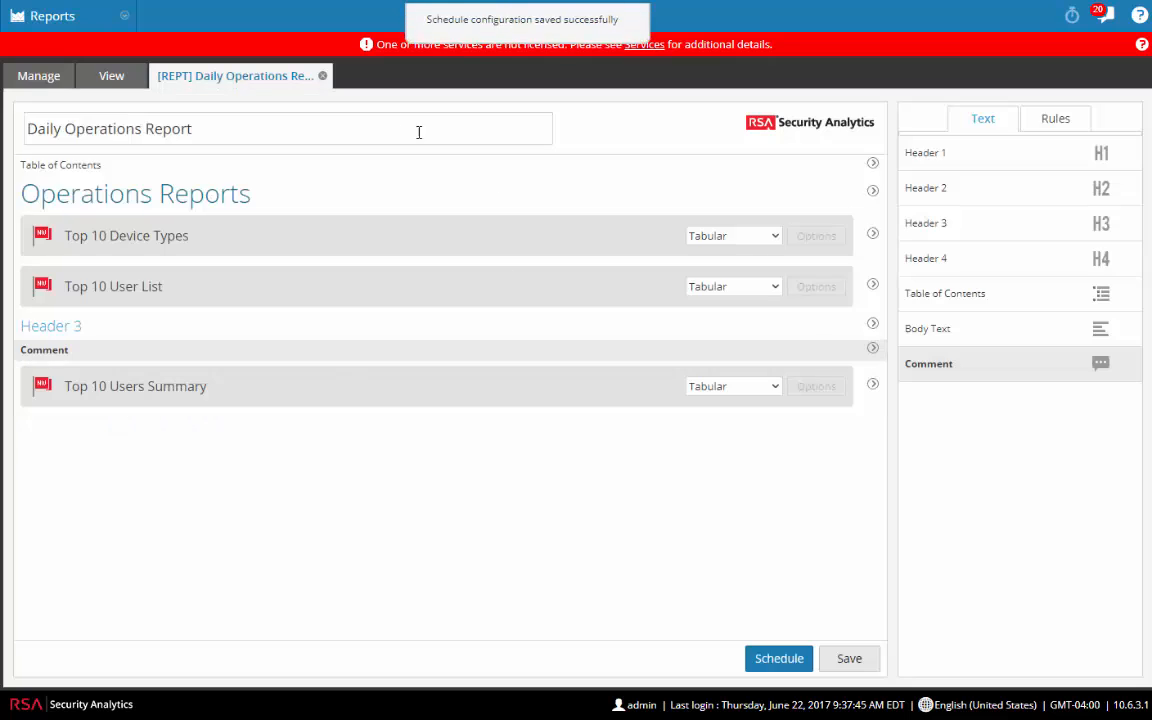
pyautogui.click(322, 76)
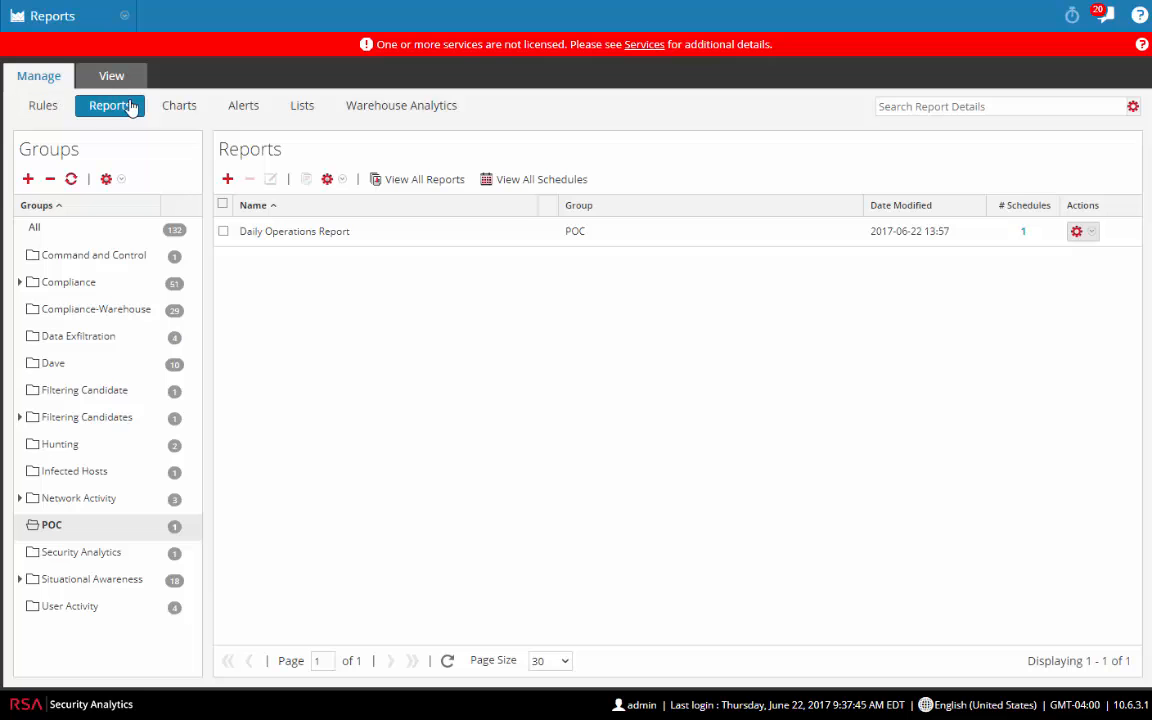
# - List all report schedules and sort them by last run, newest first
pyautogui.click(522, 181)
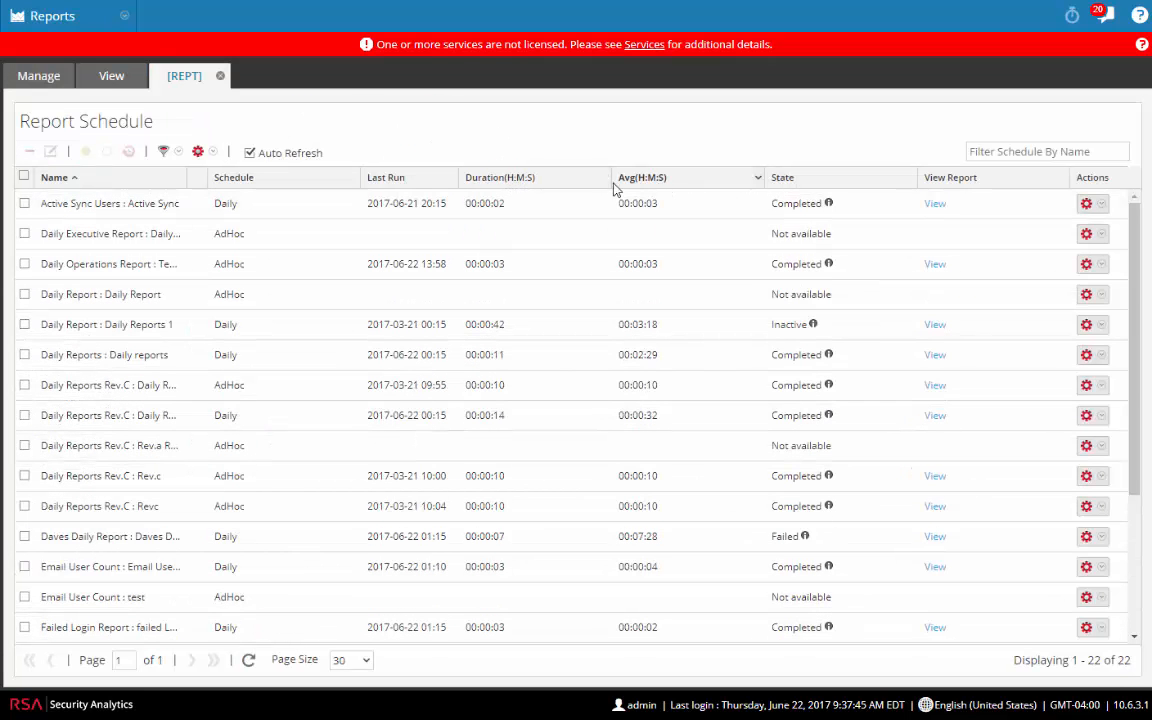
pyautogui.click(383, 180)
pyautogui.click(383, 180)
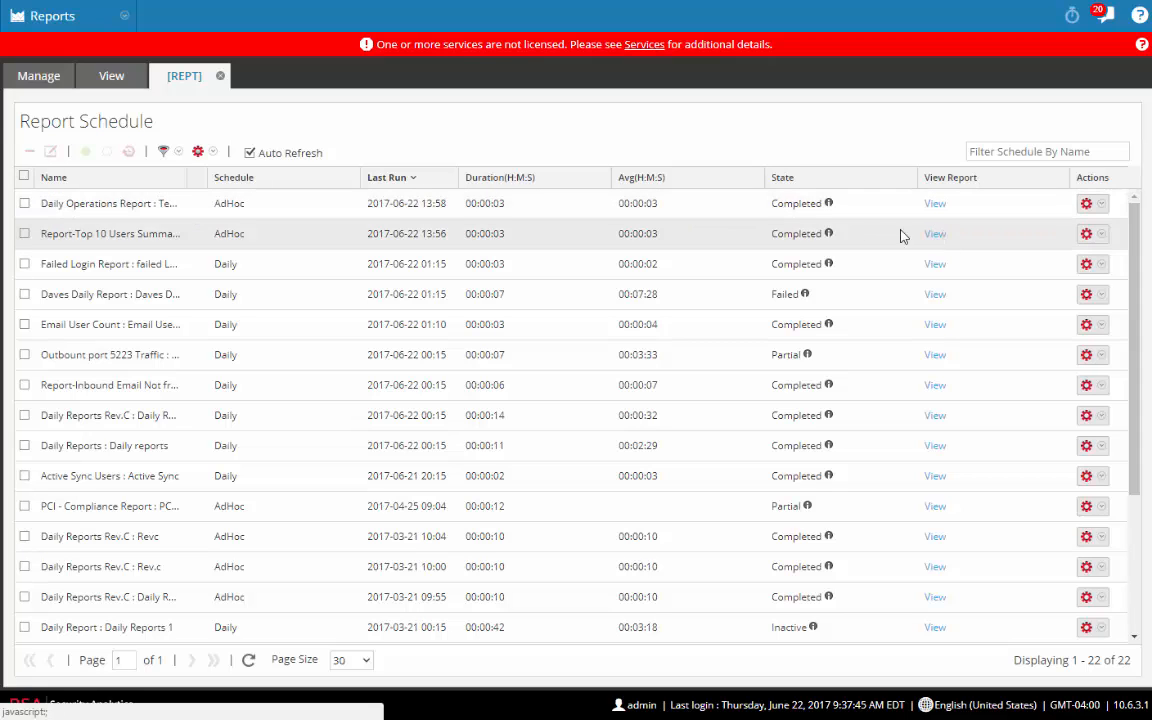
# - Open the Test2 result of the Daily Operations Report for June 22, 2017 and examine its table of contents and rule sections
pyautogui.click(108, 86)
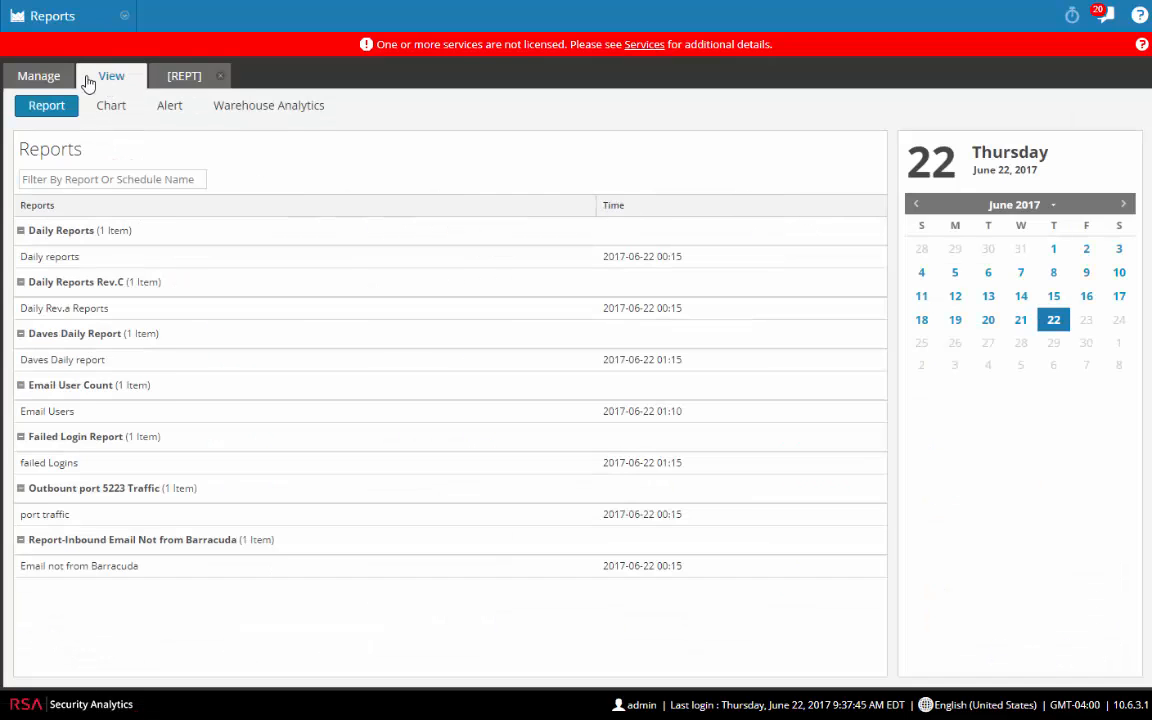
pyautogui.click(1053, 322)
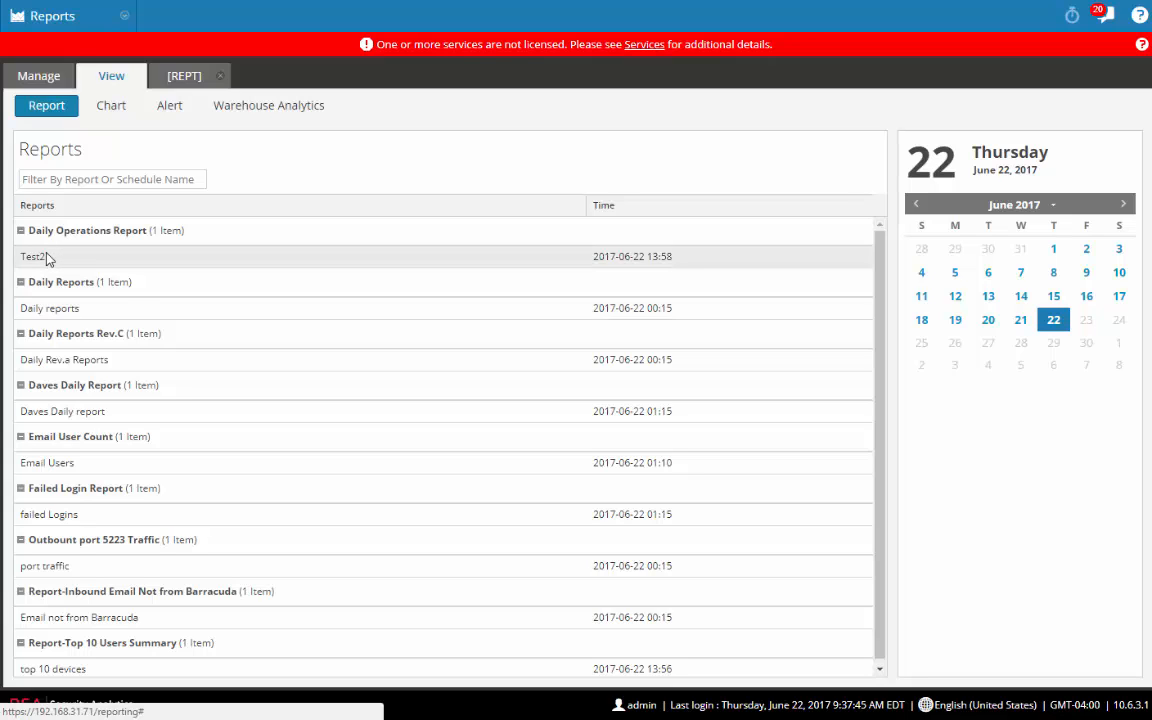
pyautogui.click(40, 258)
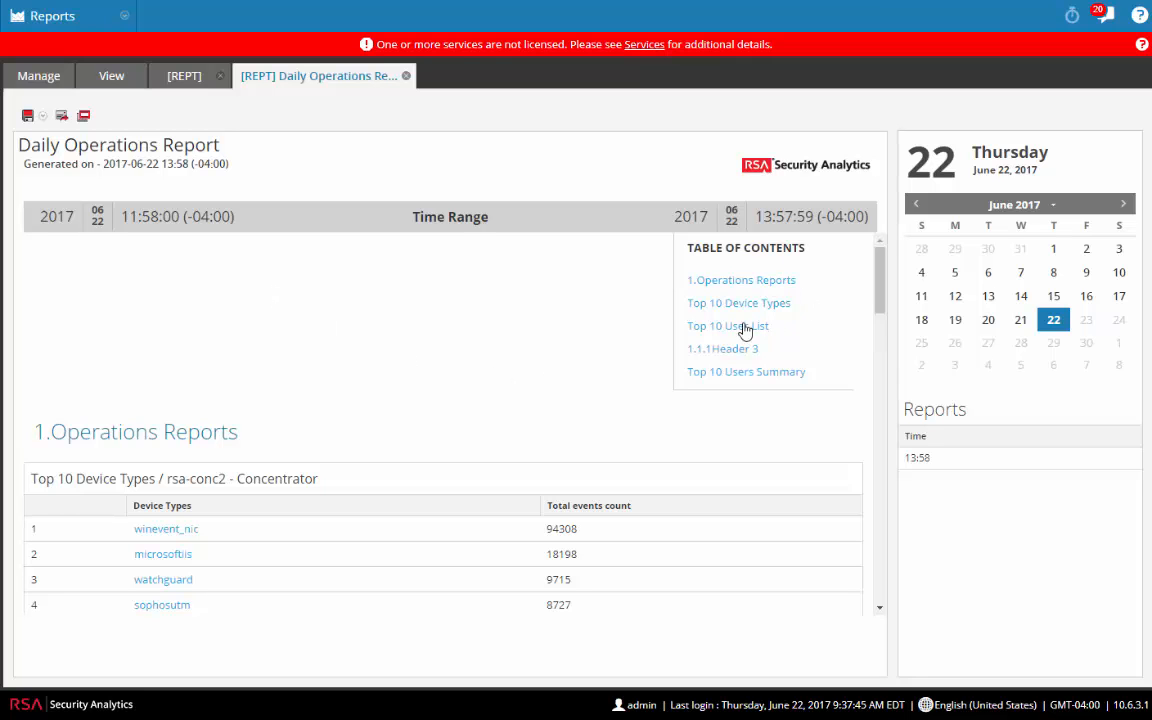
pyautogui.scroll(-7, 290, 510)
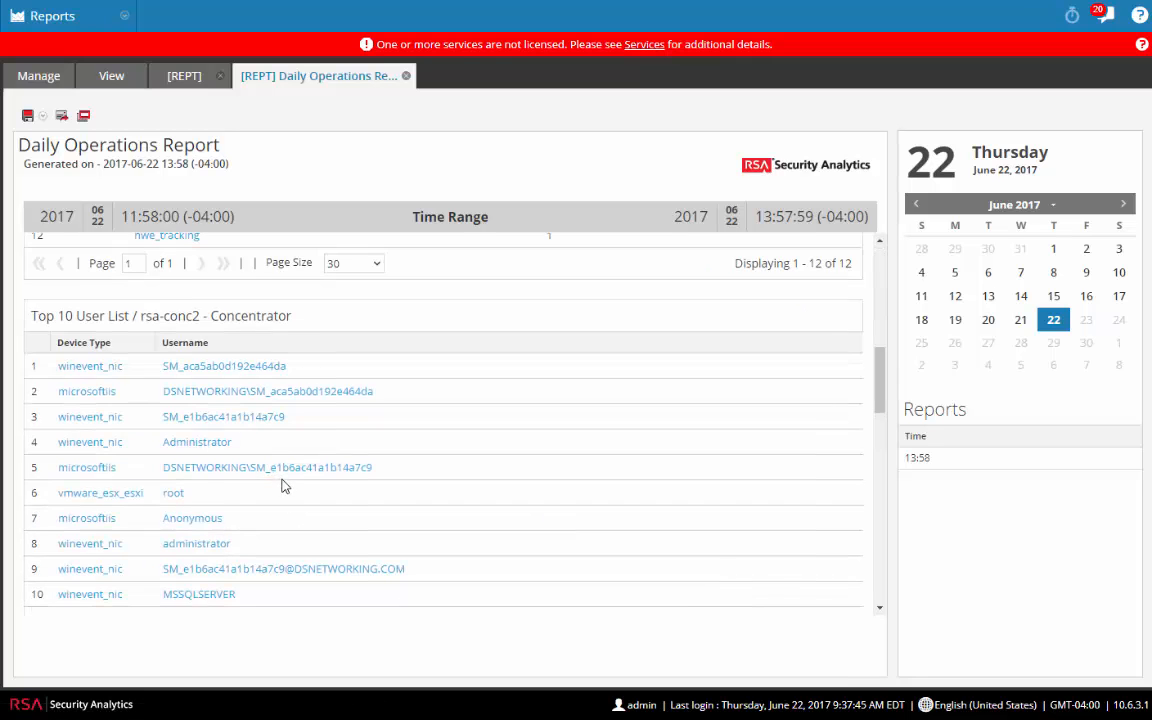
pyautogui.scroll(5, 286, 465)
pyautogui.scroll(-5, 238, 447)
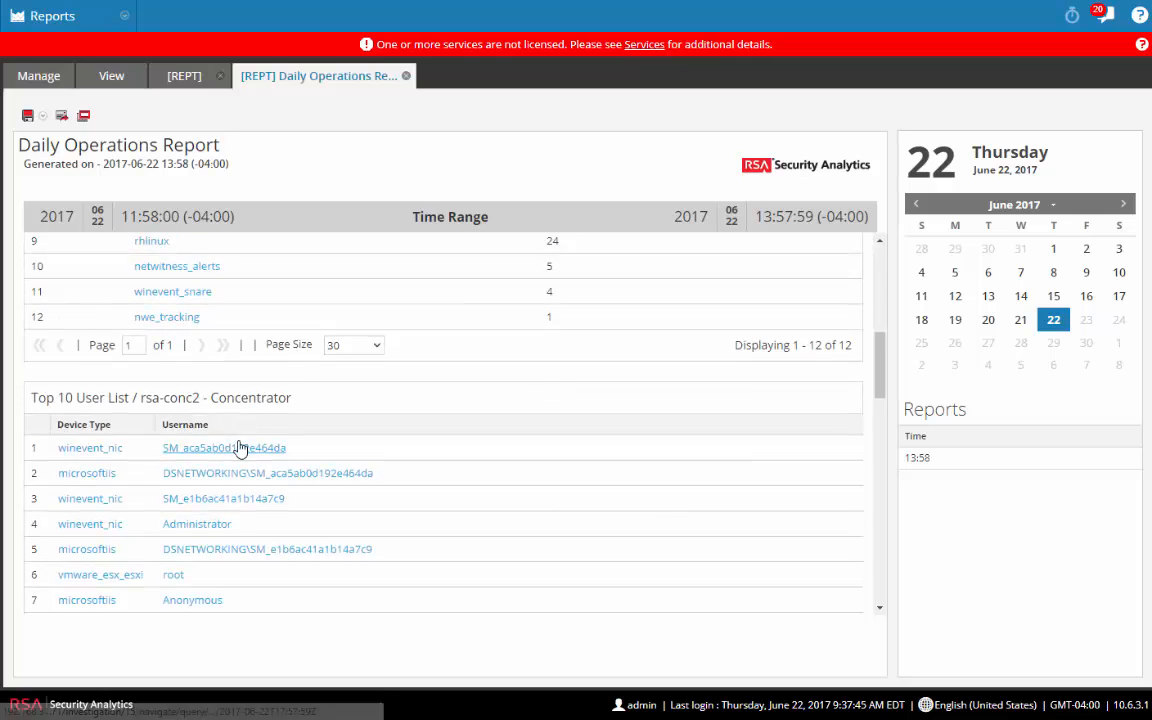
pyautogui.scroll(-5, 360, 470)
pyautogui.scroll(-3, 300, 470)
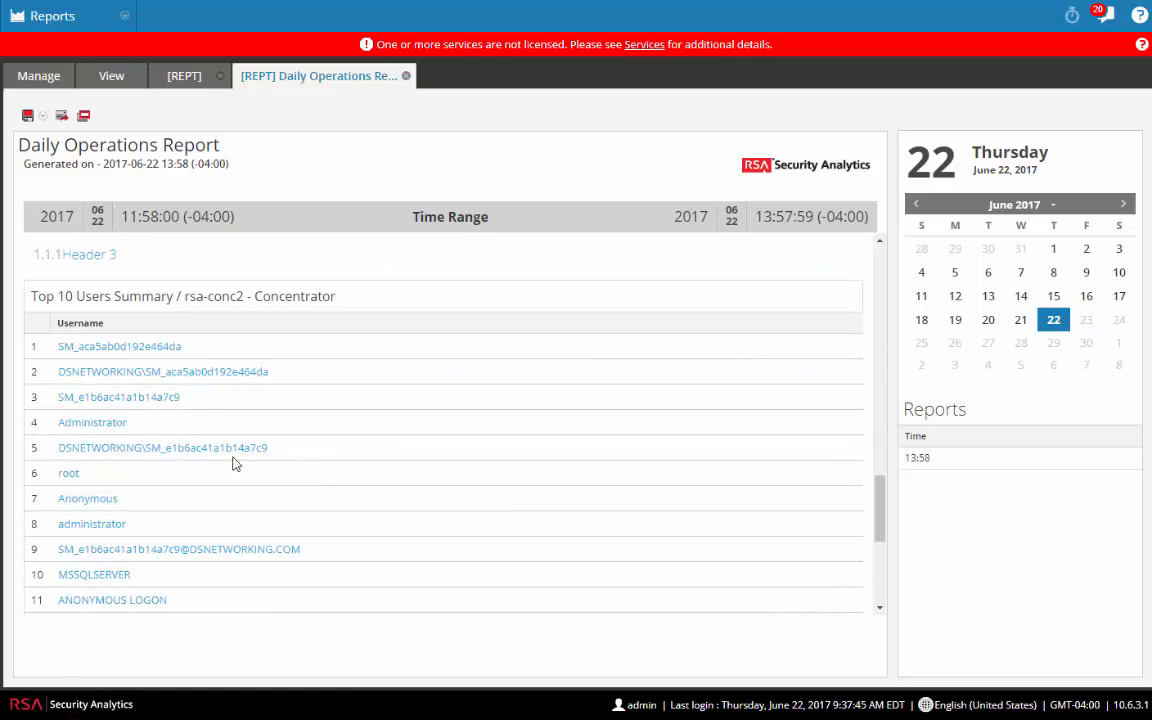
pyautogui.scroll(-4, 391, 506)
pyautogui.scroll(15, 400, 500)
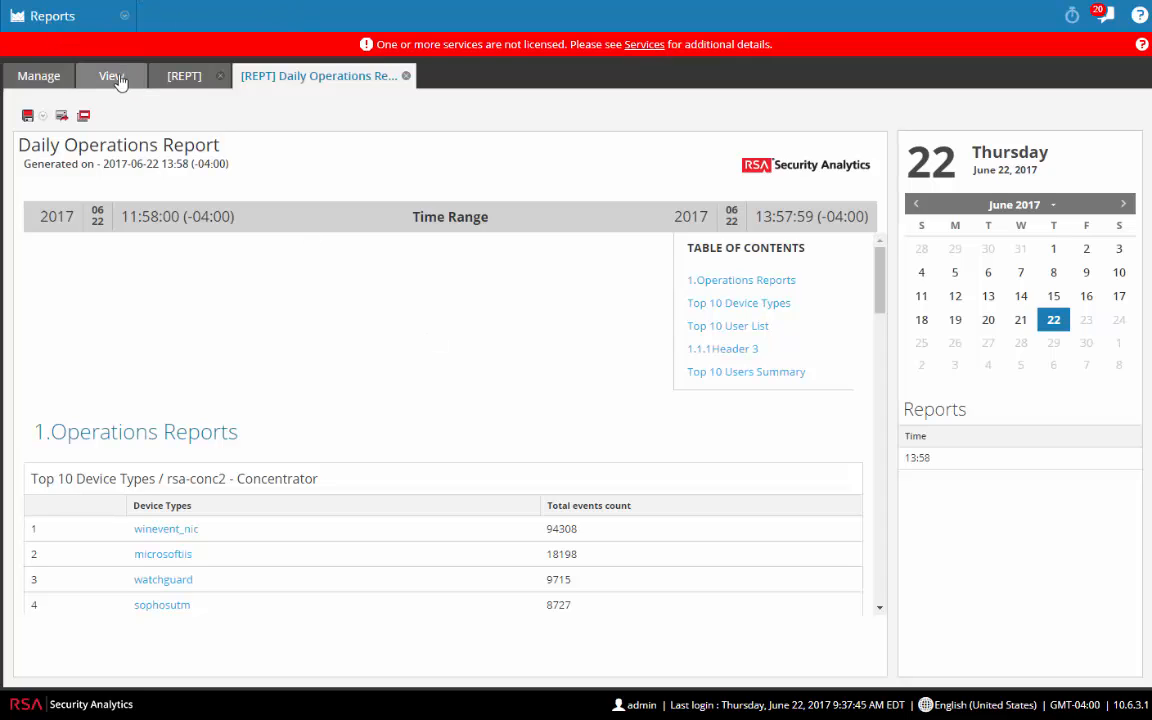
# - Look over the POC group's rules and return to the list of reports
pyautogui.click(38, 78)
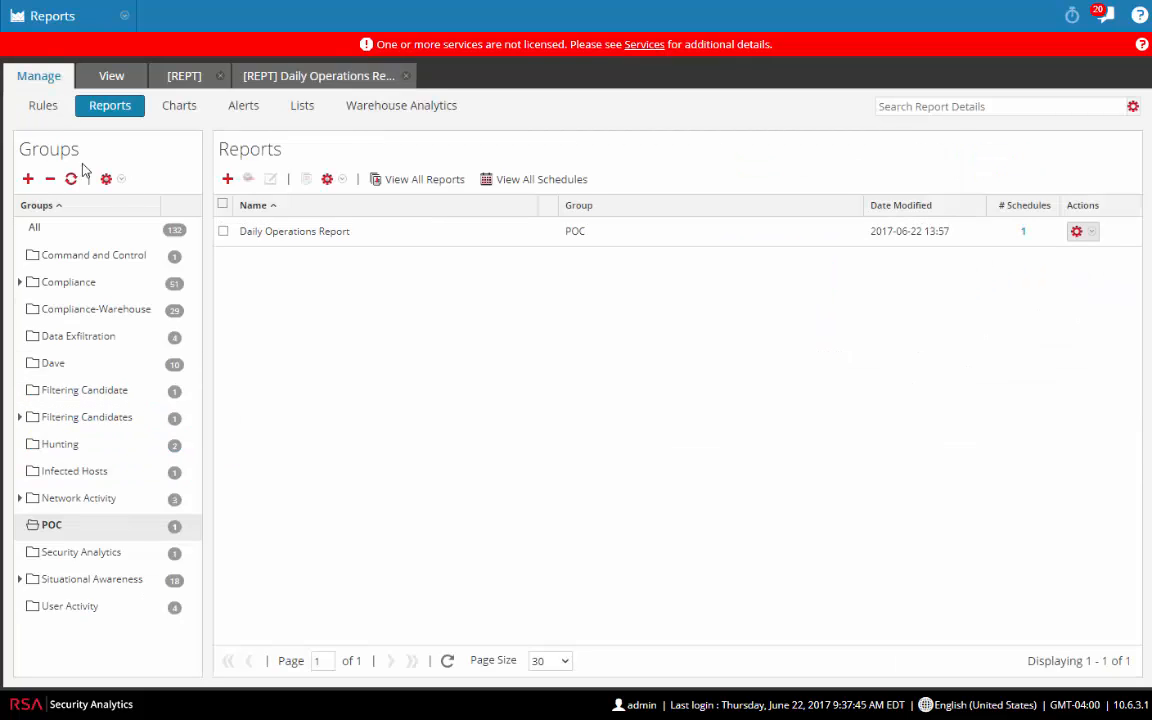
pyautogui.click(41, 107)
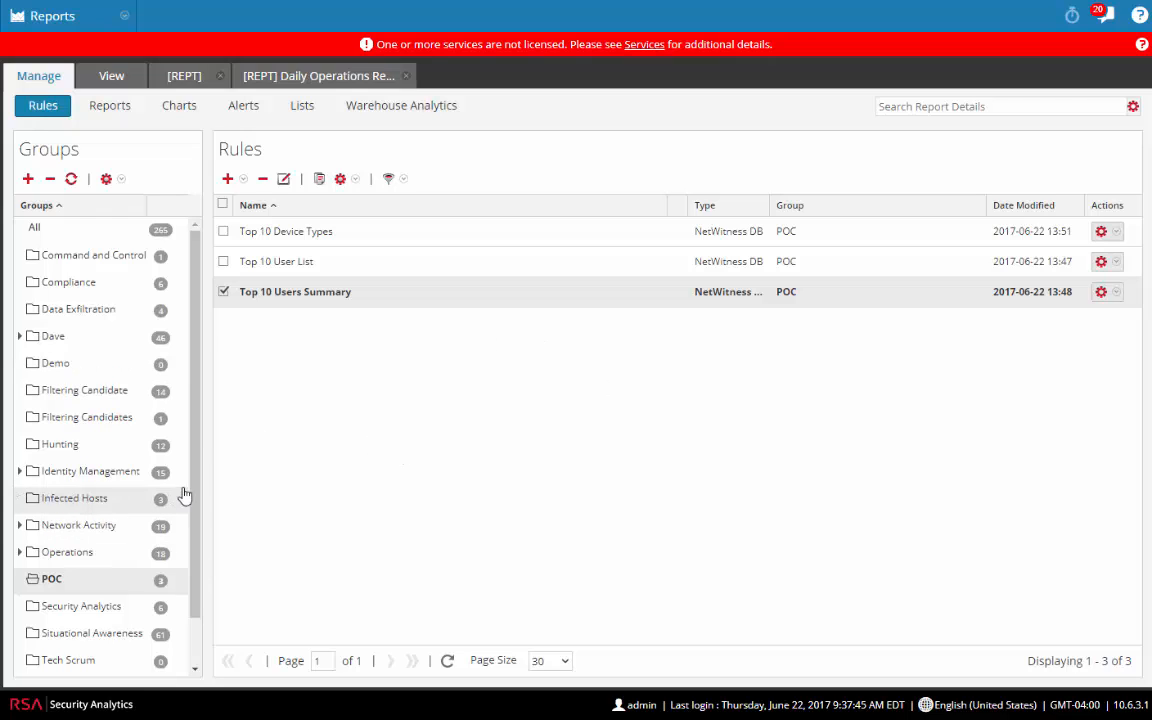
pyautogui.click(110, 106)
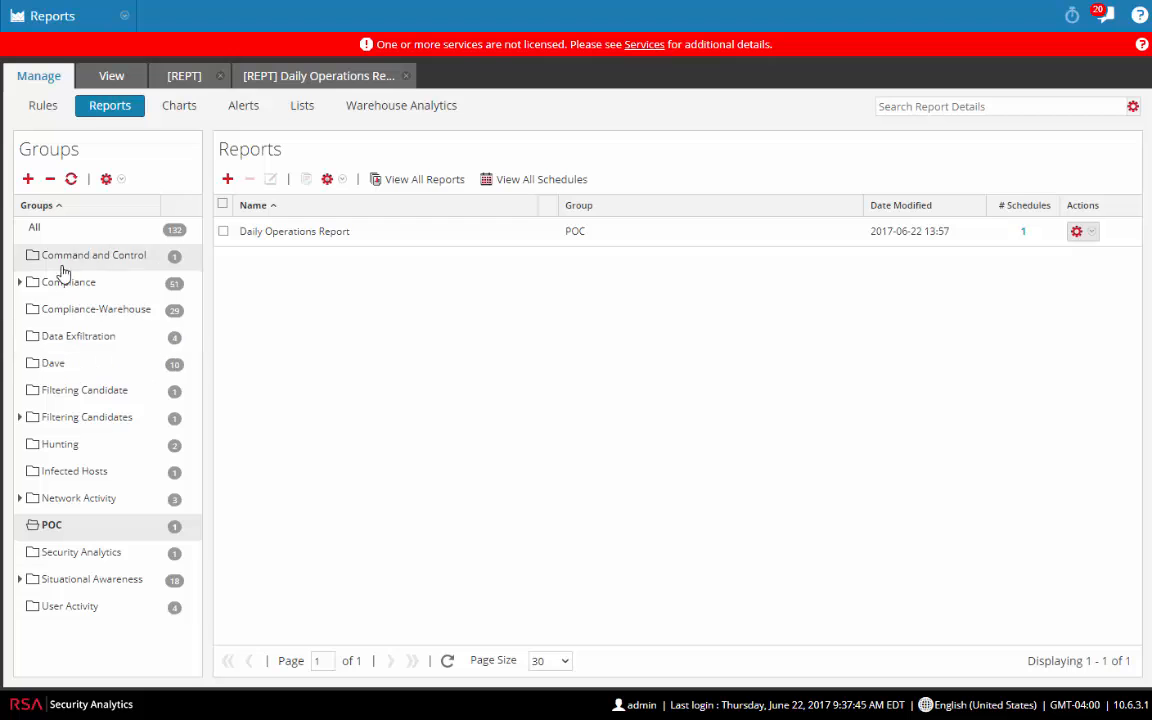
# - Open the PCI - Compliance Report from the PCI subgroup of the Compliance reports
pyautogui.click(18, 287)
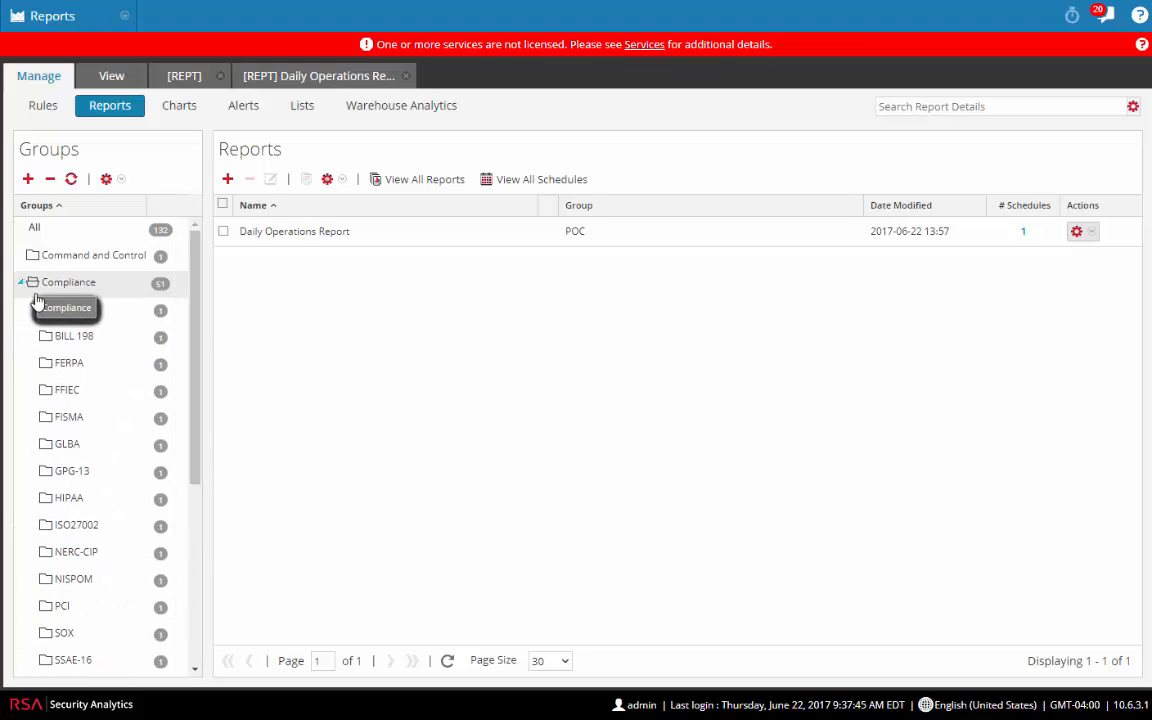
pyautogui.scroll(-2, 120, 572)
pyautogui.scroll(2, 70, 500)
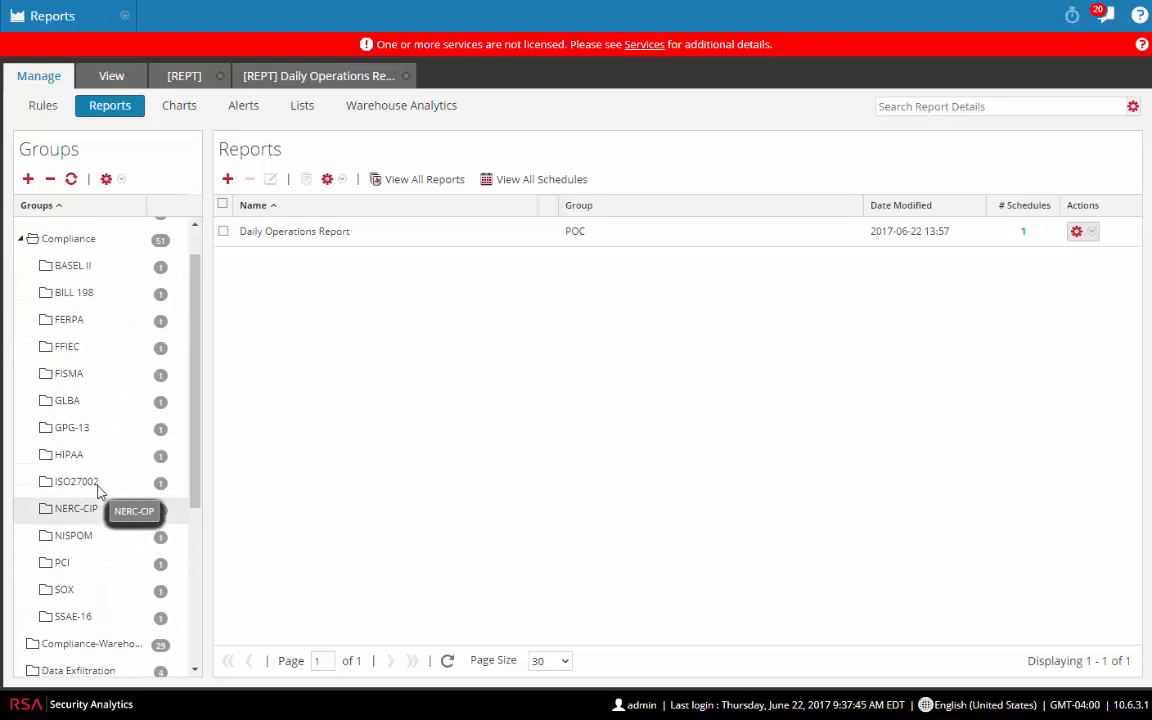
pyautogui.scroll(-1, 193, 488)
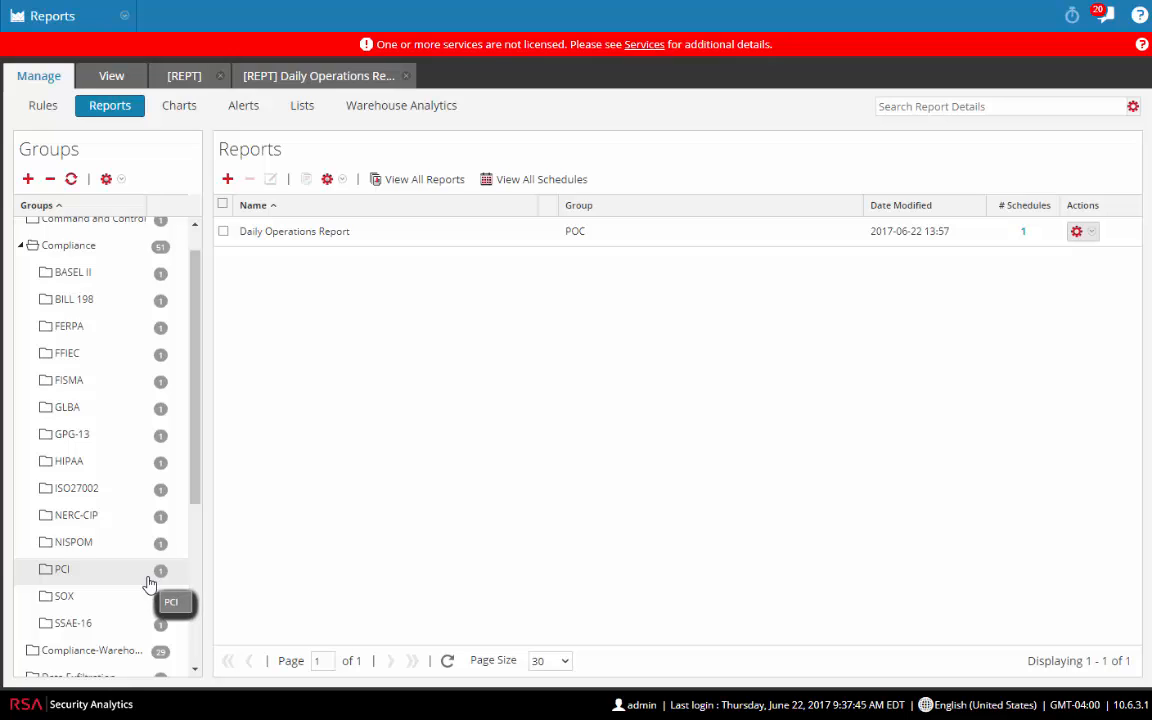
pyautogui.click(62, 574)
pyautogui.click(285, 231)
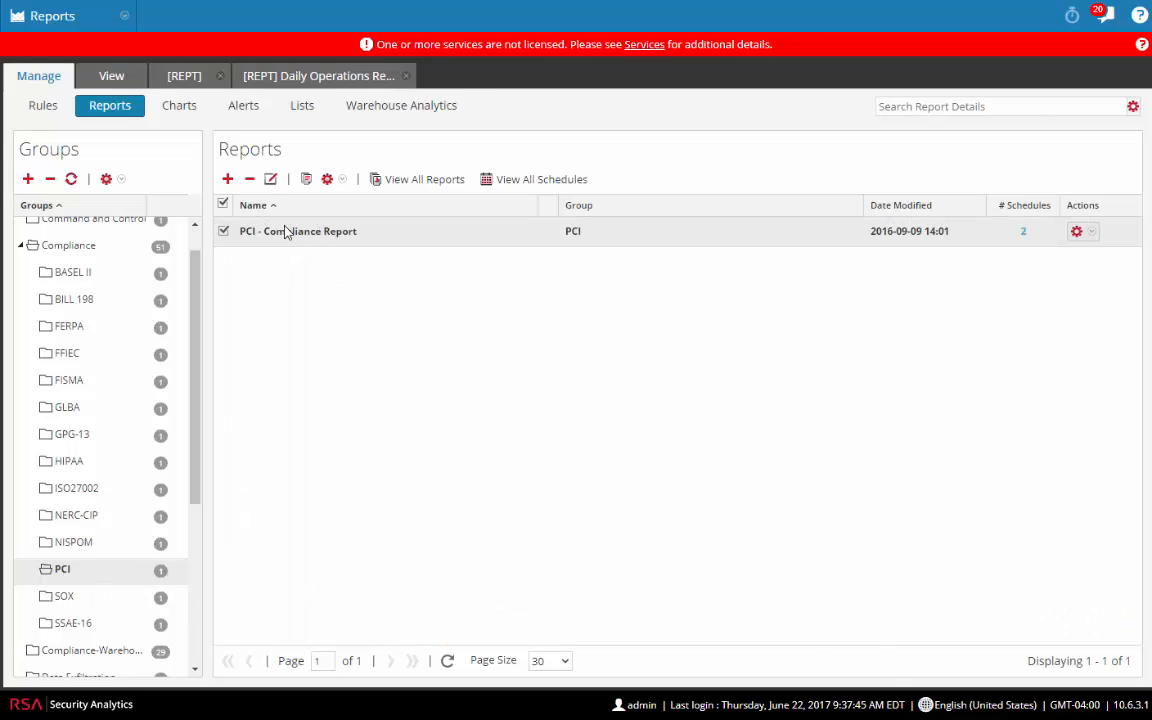
pyautogui.doubleClick(285, 231)
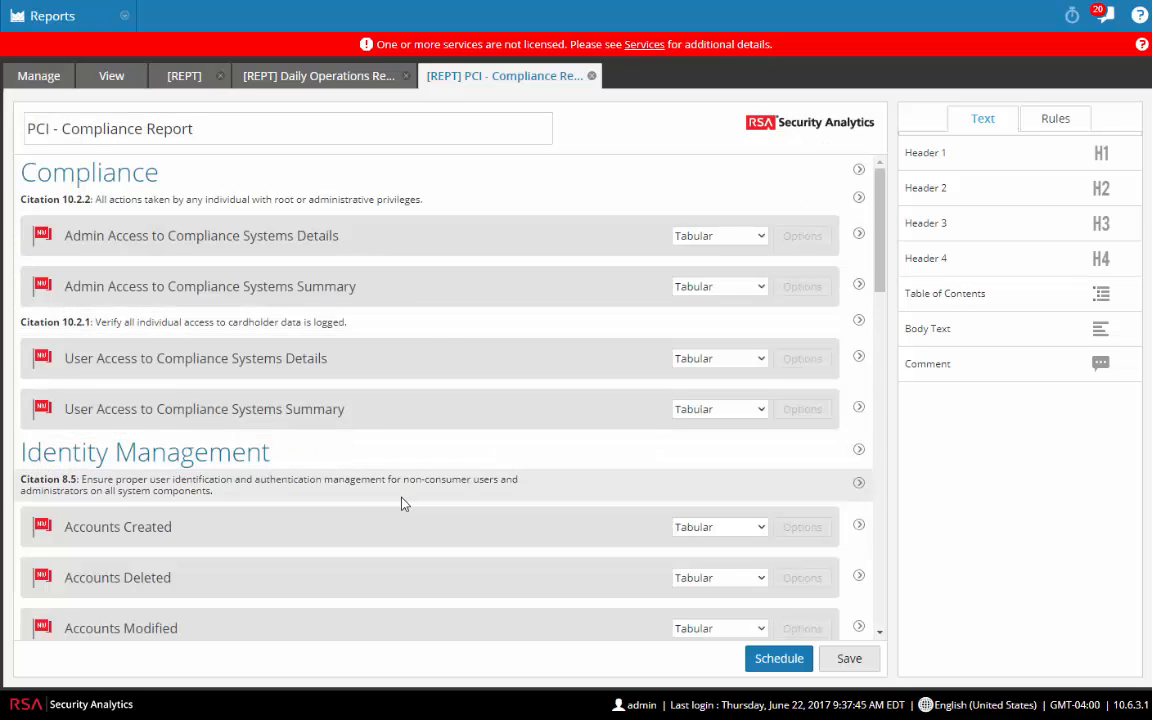
# - Examine the headings, PCI citations and rules that make up the PCI - Compliance Report
pyautogui.scroll(-4, 397, 460)
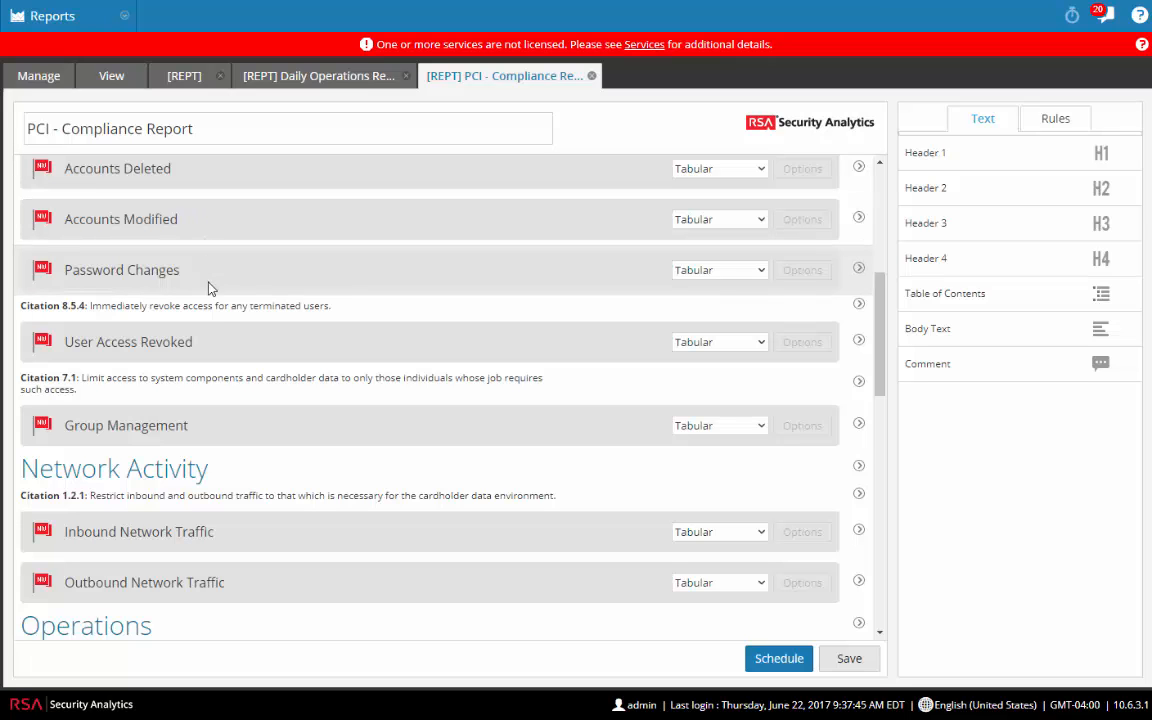
pyautogui.scroll(-4, 305, 548)
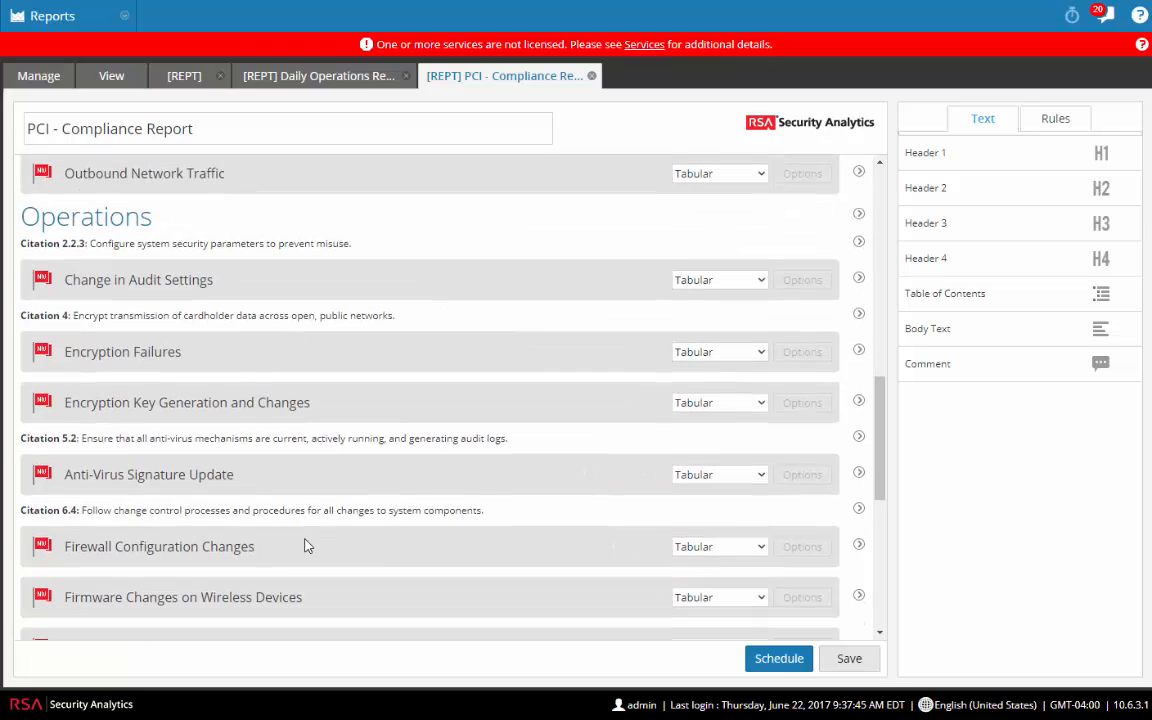
pyautogui.scroll(-5, 305, 546)
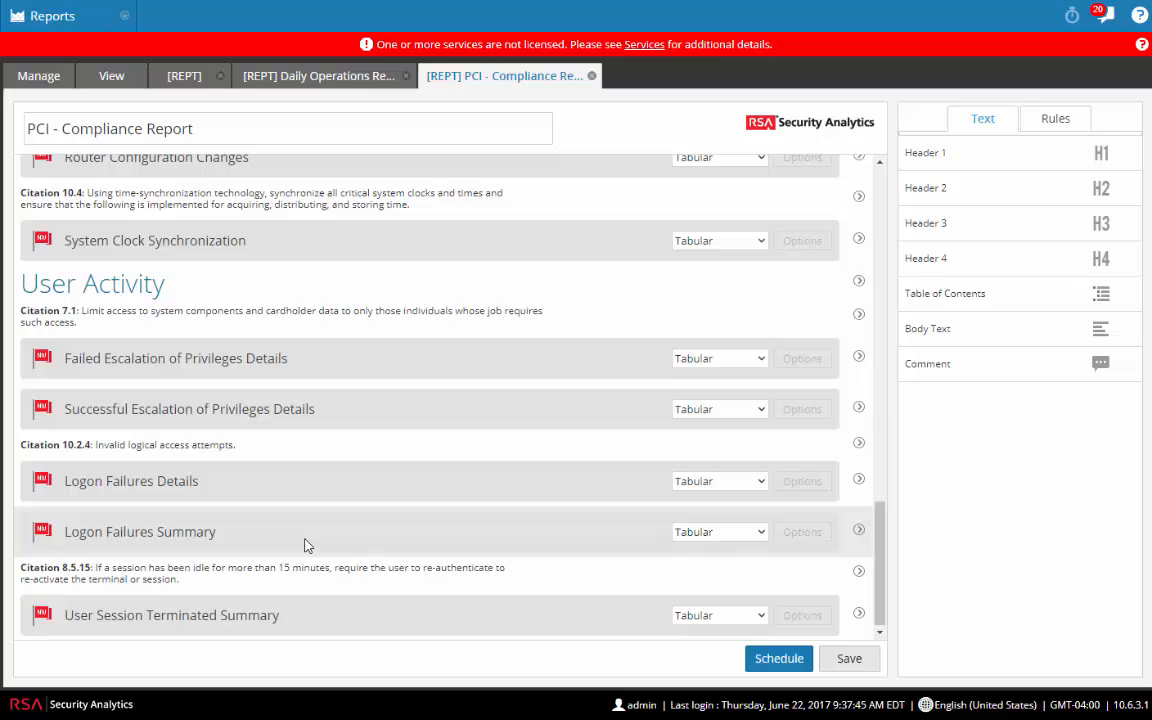
pyautogui.scroll(6, 308, 545)
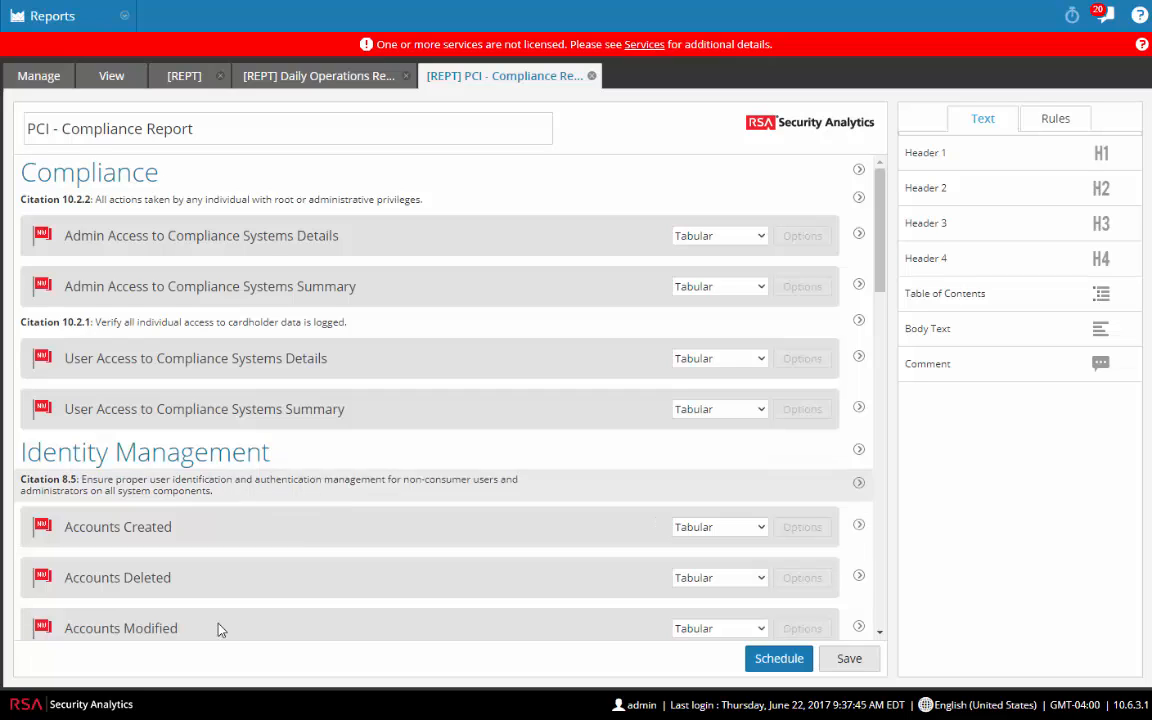
pyautogui.scroll(-5, 305, 537)
pyautogui.scroll(-10, 309, 532)
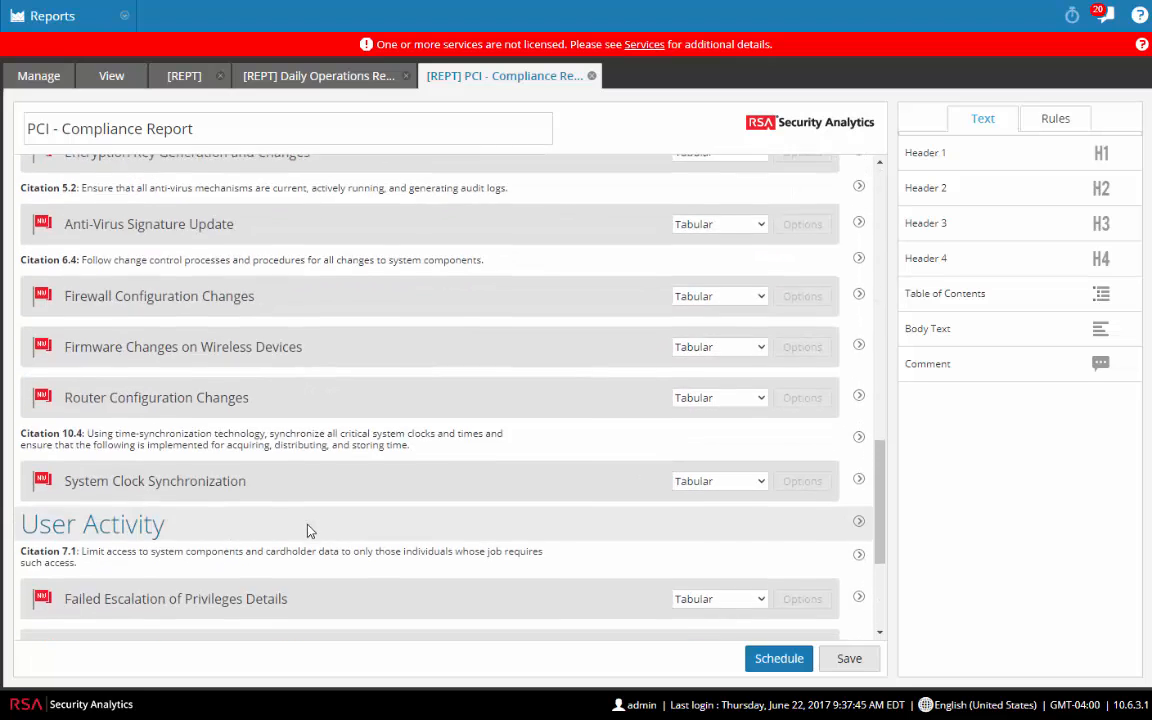